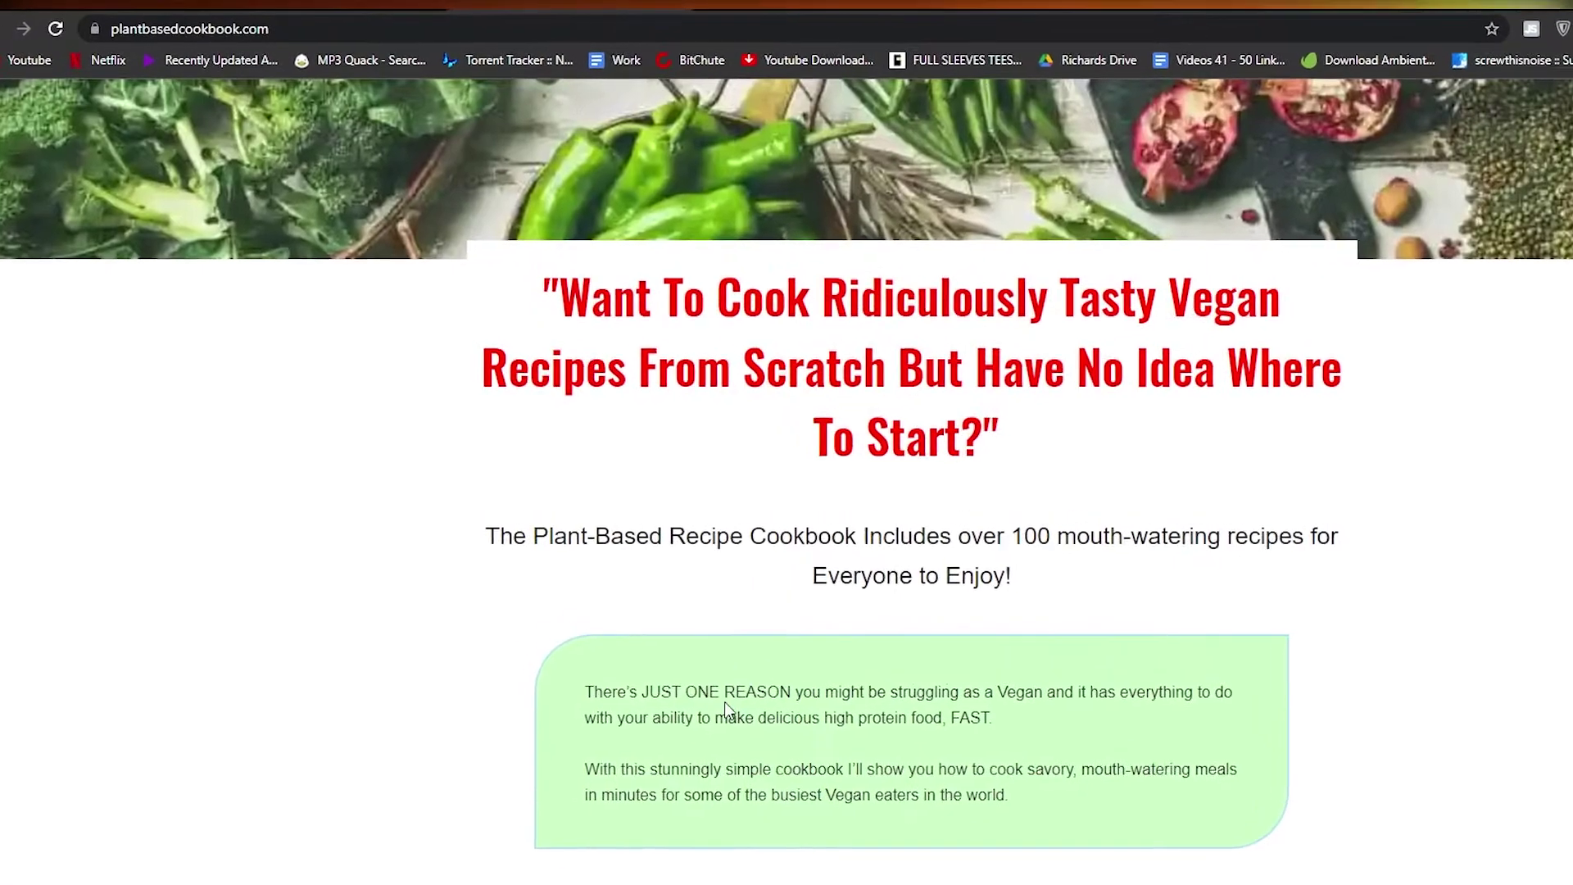
Step: Examine the plant-based cookbook sales page from its headline through the benefits, sample recipes and bonuses to the footer
{"action": "scroll", "coordinate": [786, 492], "scroll_direction": "down", "scroll_amount": 20}
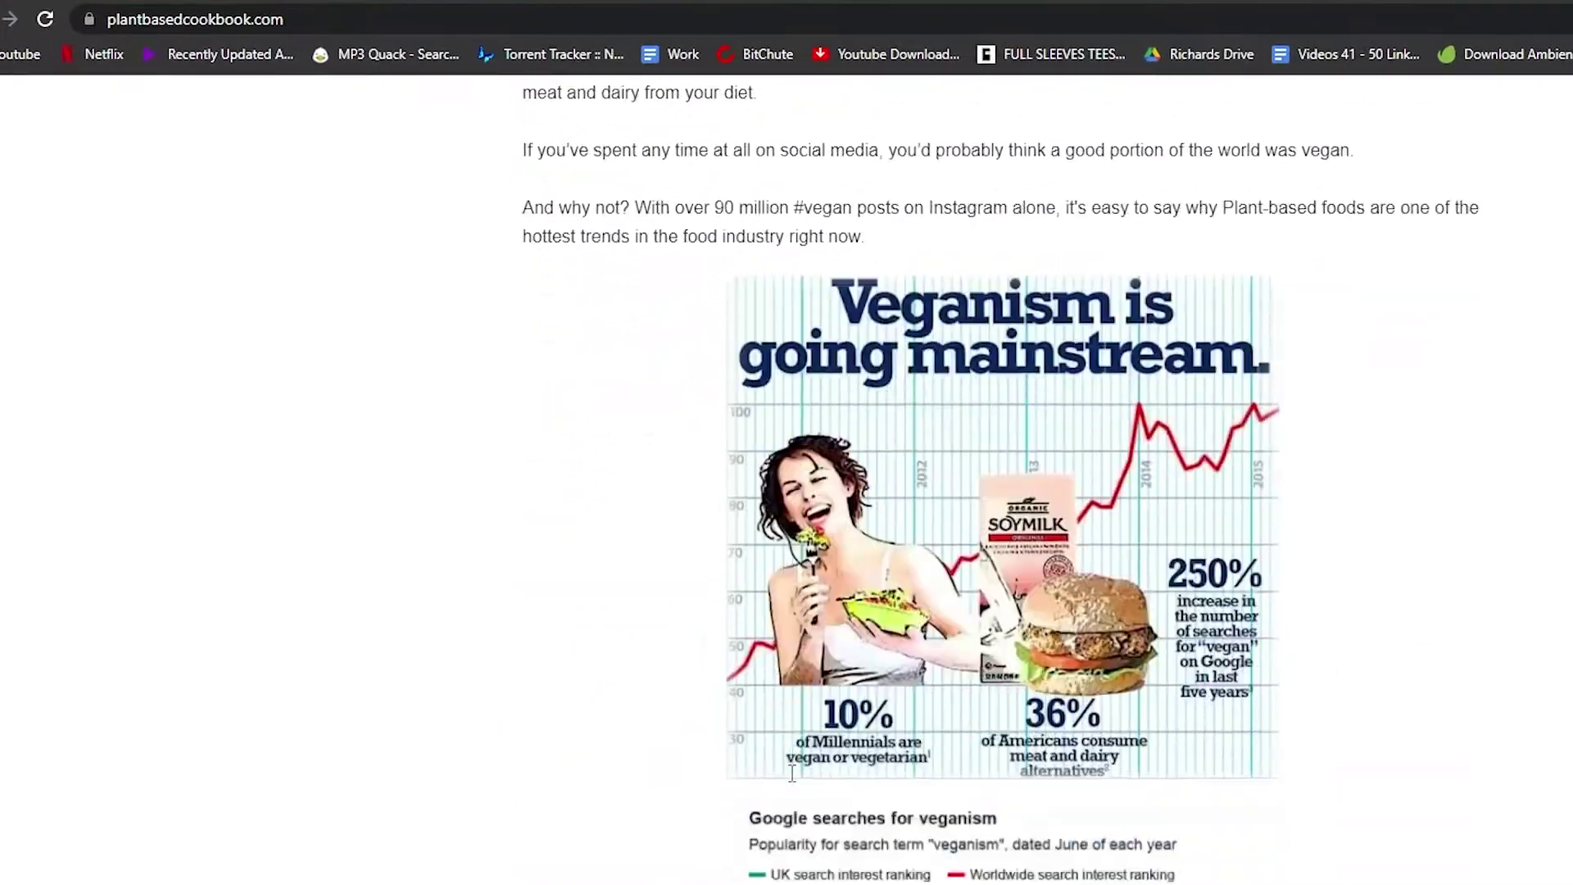
{"action": "scroll", "coordinate": [791, 772], "scroll_direction": "down", "scroll_amount": 20}
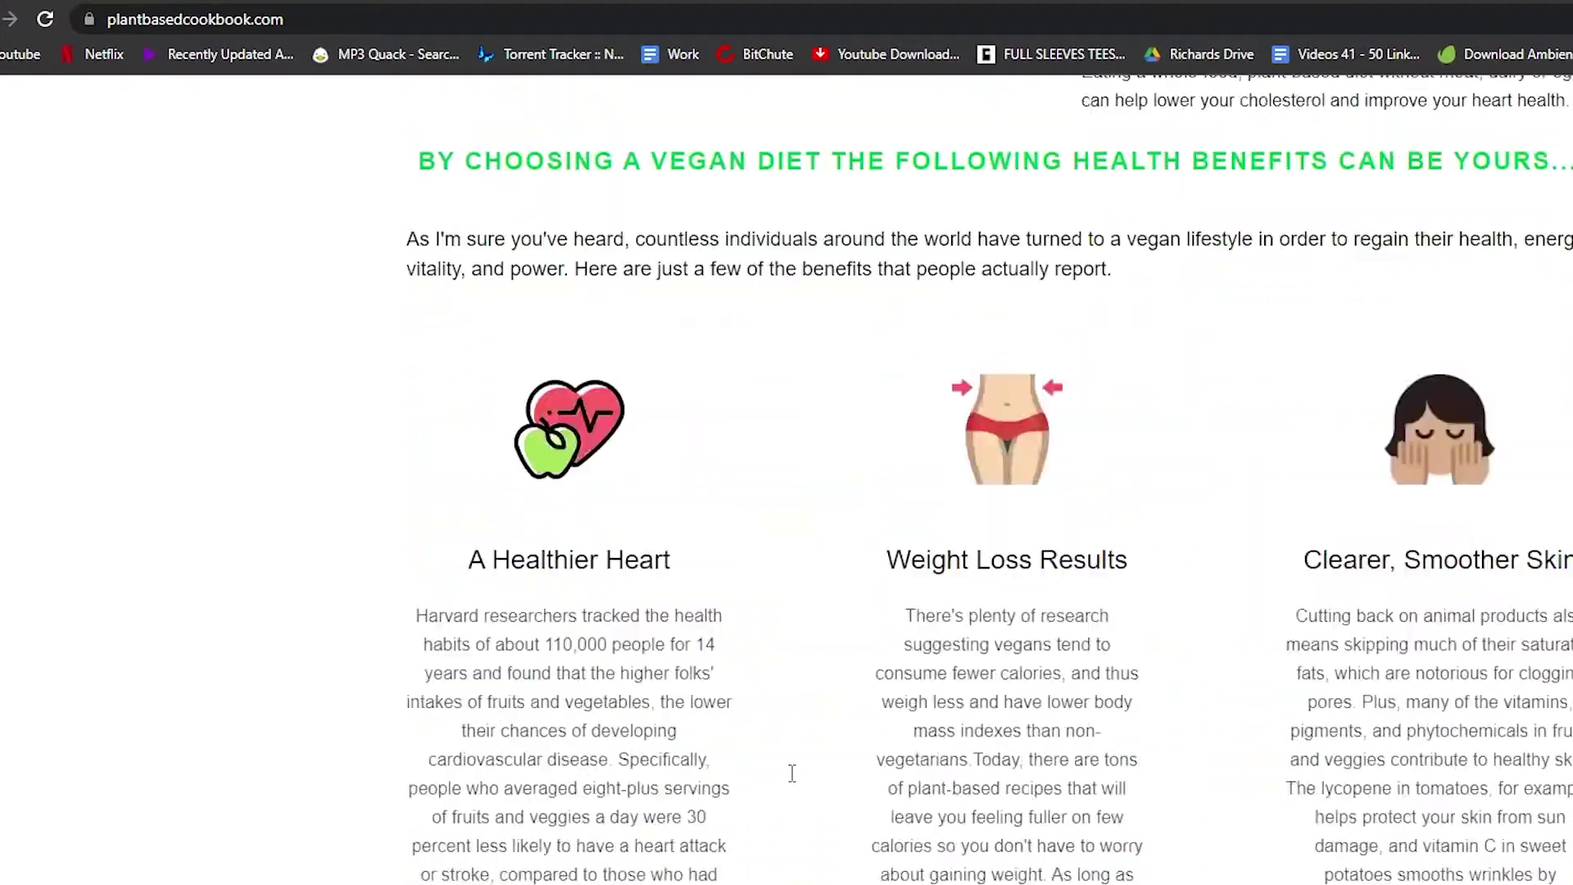
{"action": "scroll", "coordinate": [792, 773], "scroll_direction": "down", "scroll_amount": 20}
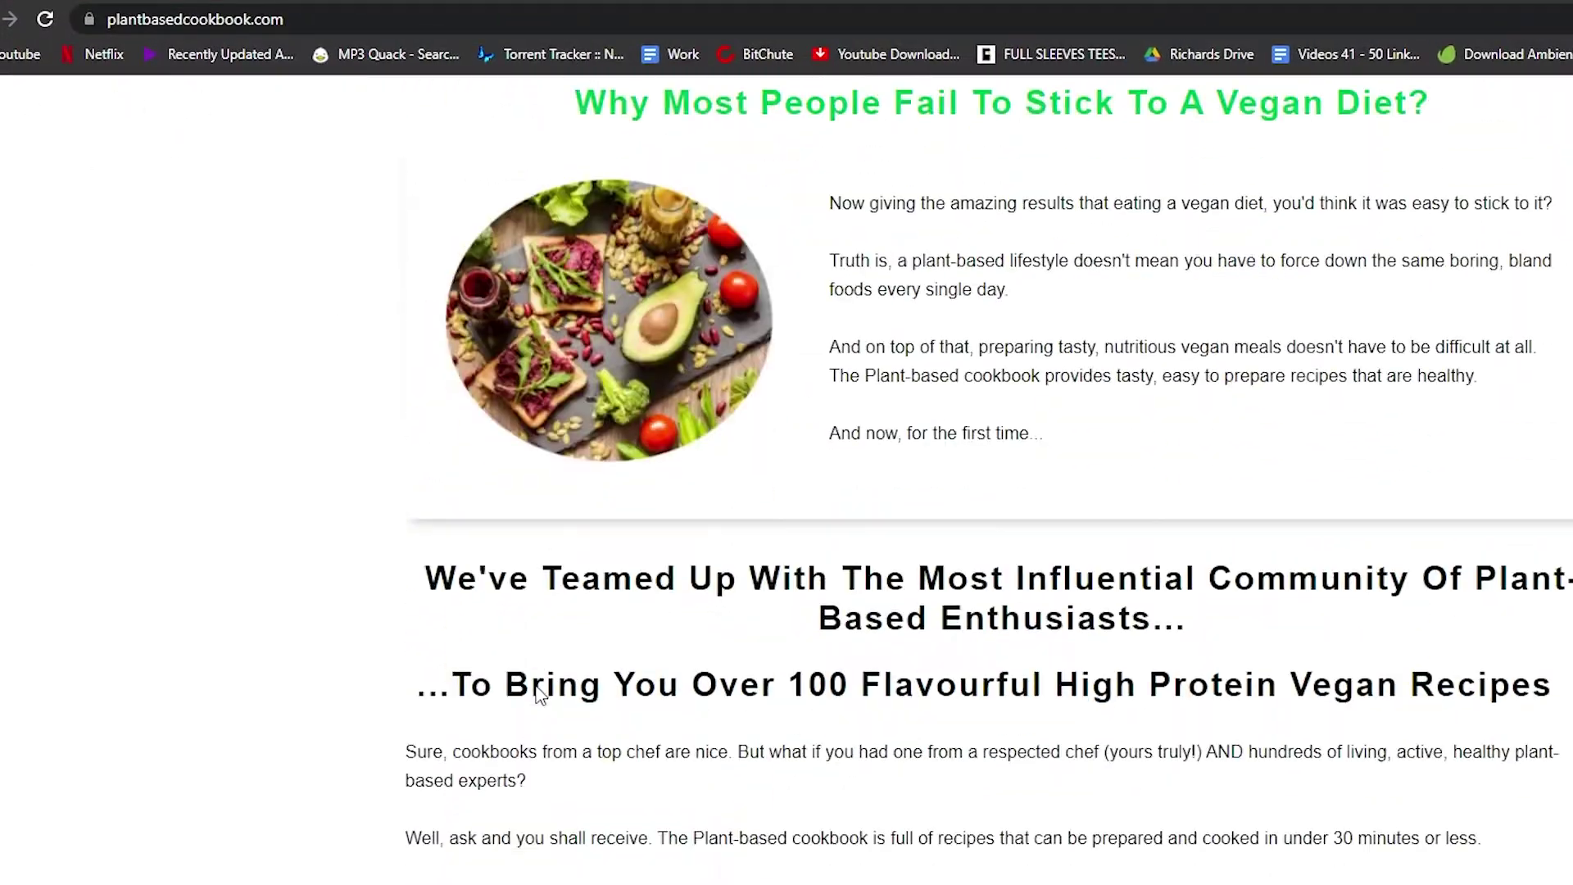
{"action": "scroll", "coordinate": [263, 615], "scroll_direction": "down", "scroll_amount": 15}
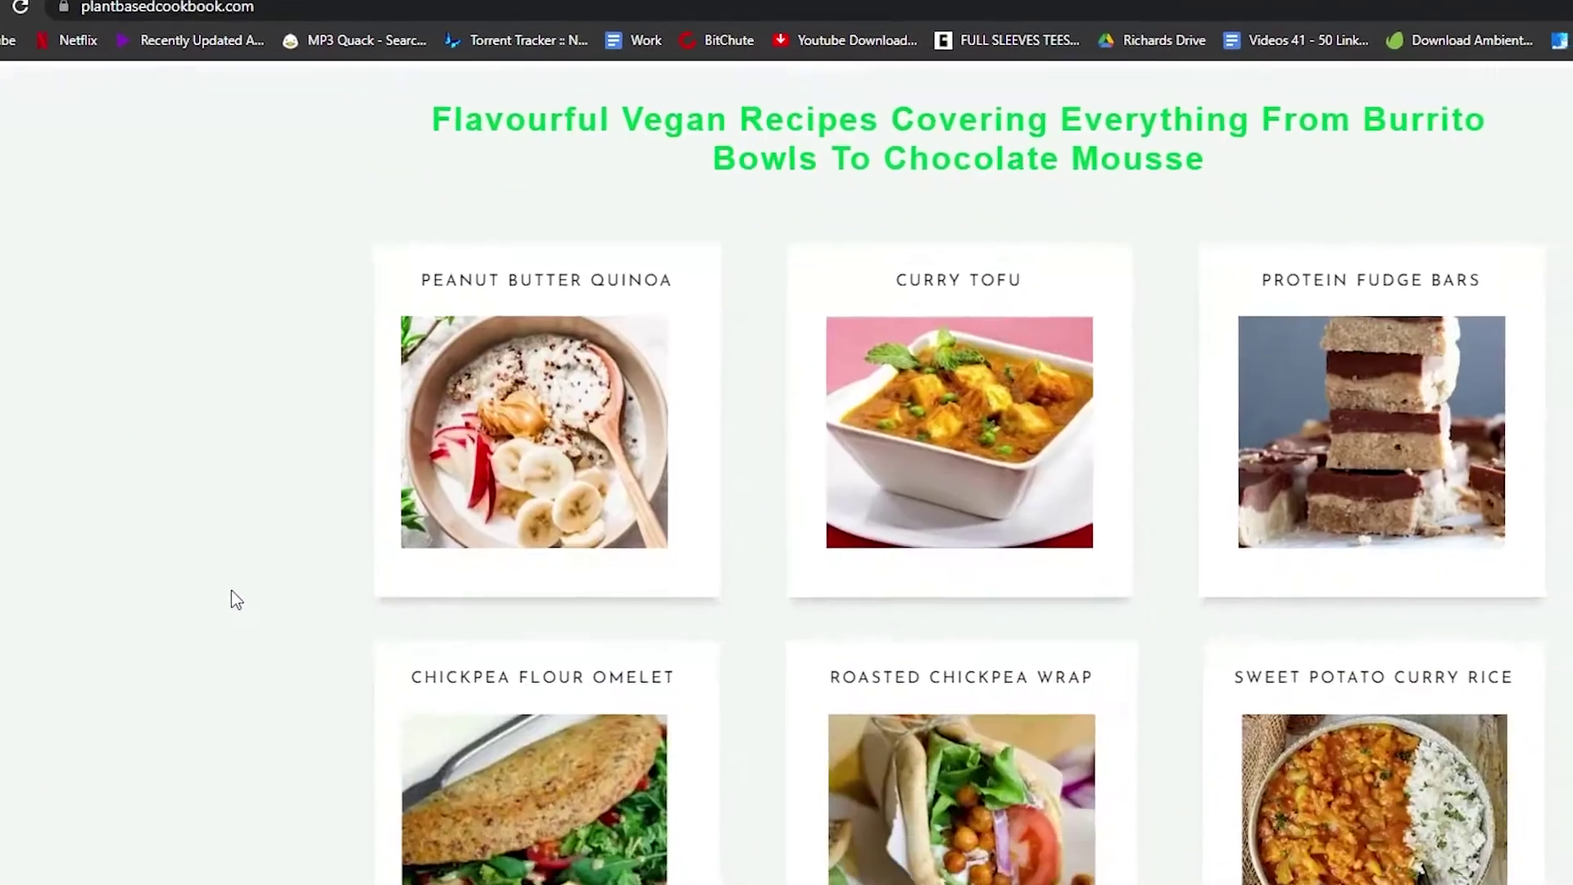
{"action": "scroll", "coordinate": [195, 568], "scroll_direction": "down", "scroll_amount": 5}
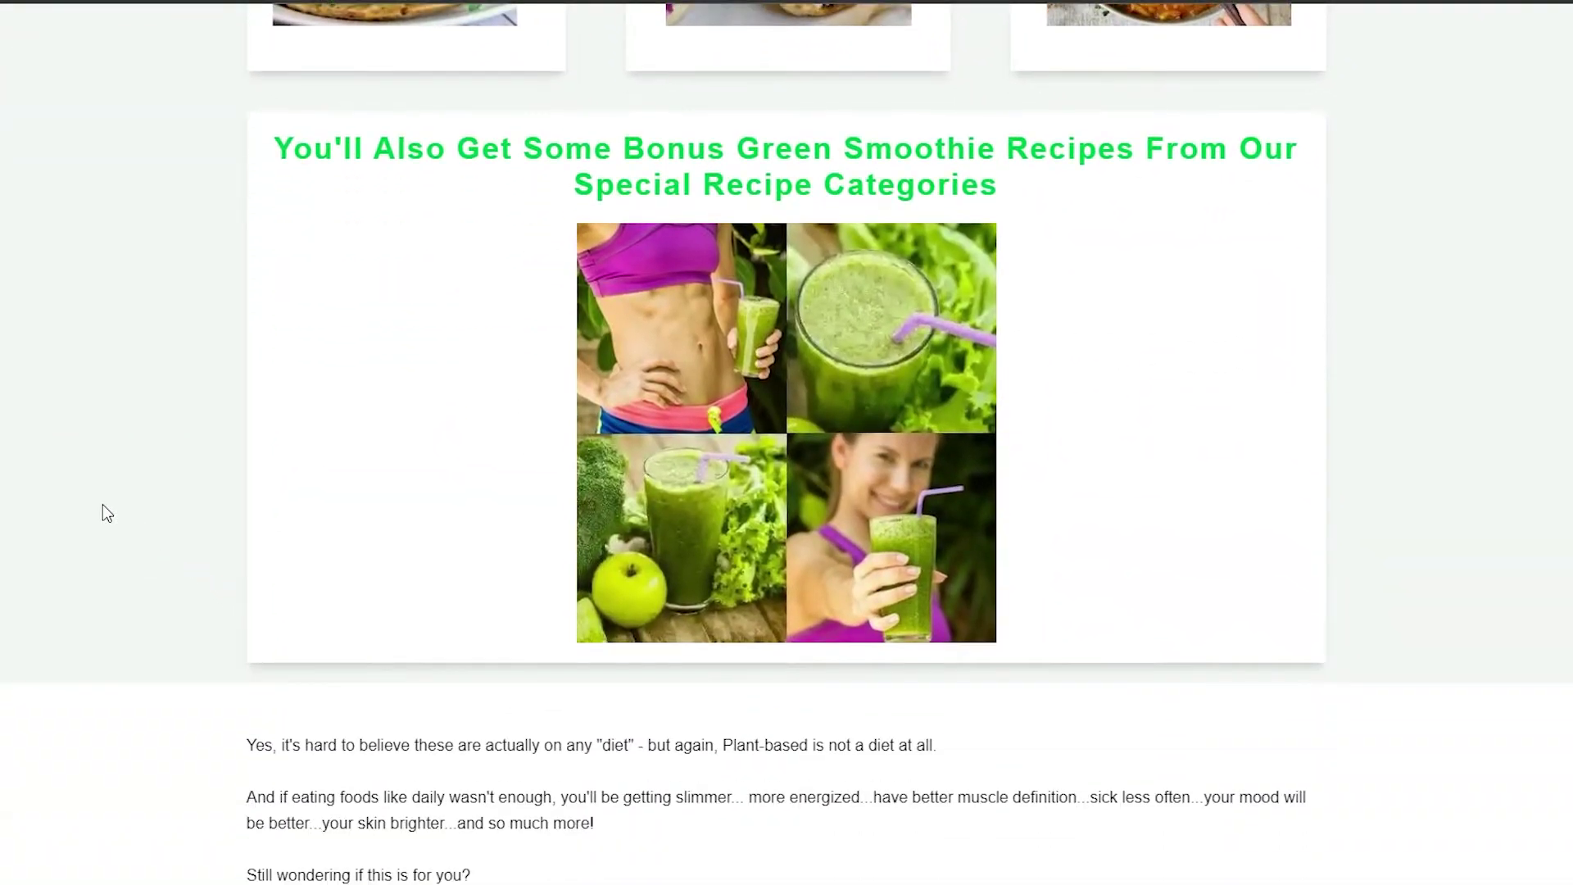
{"action": "scroll", "coordinate": [102, 504], "scroll_direction": "down", "scroll_amount": 15}
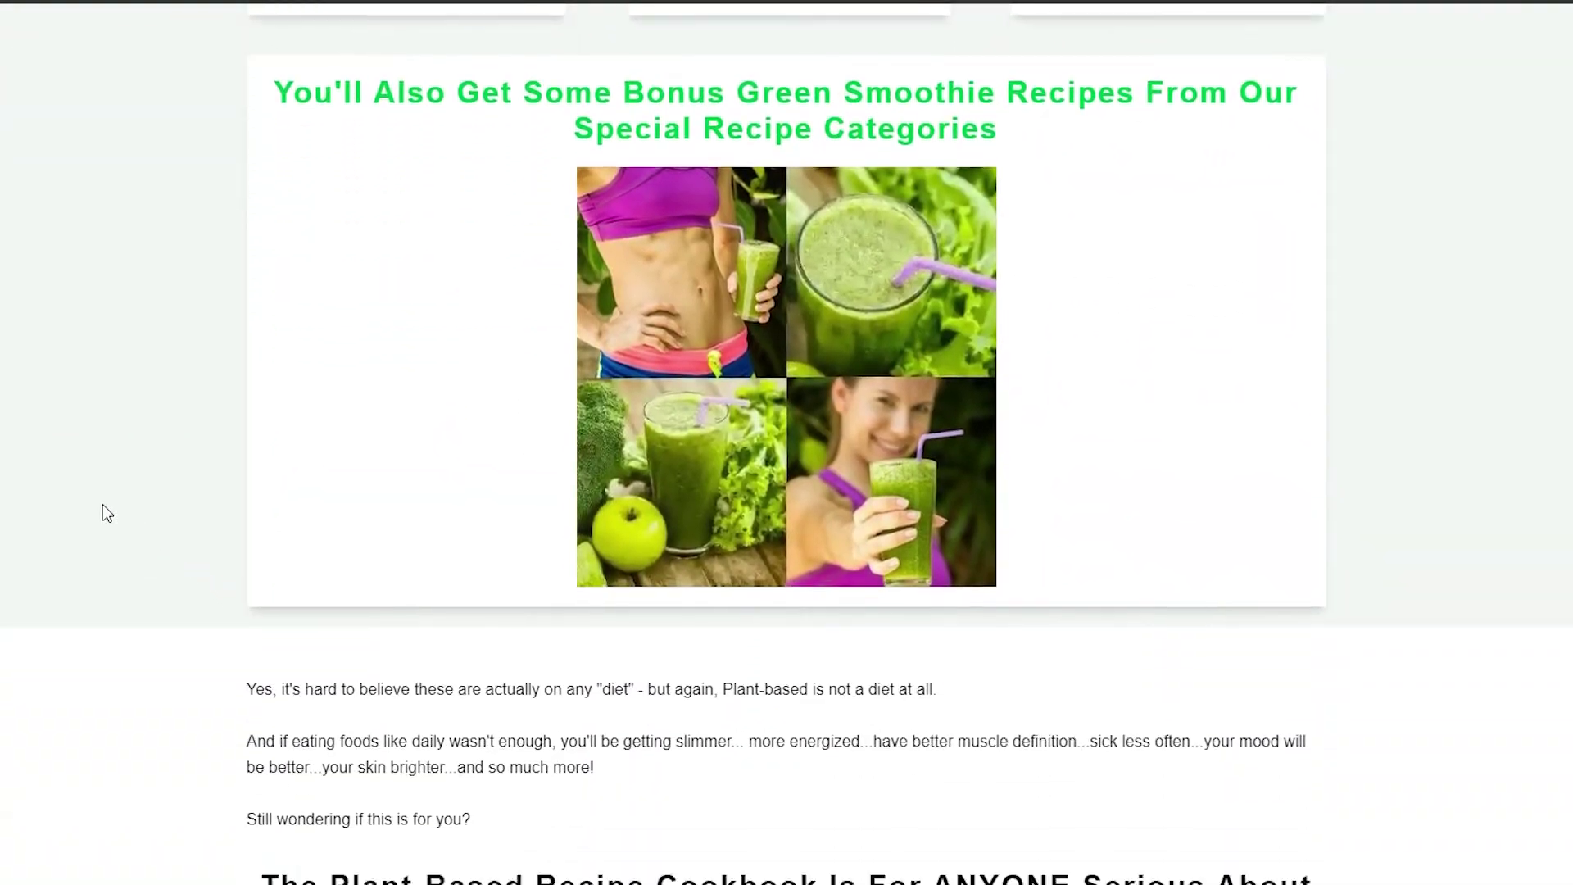
{"action": "scroll", "coordinate": [129, 534], "scroll_direction": "down", "scroll_amount": 15}
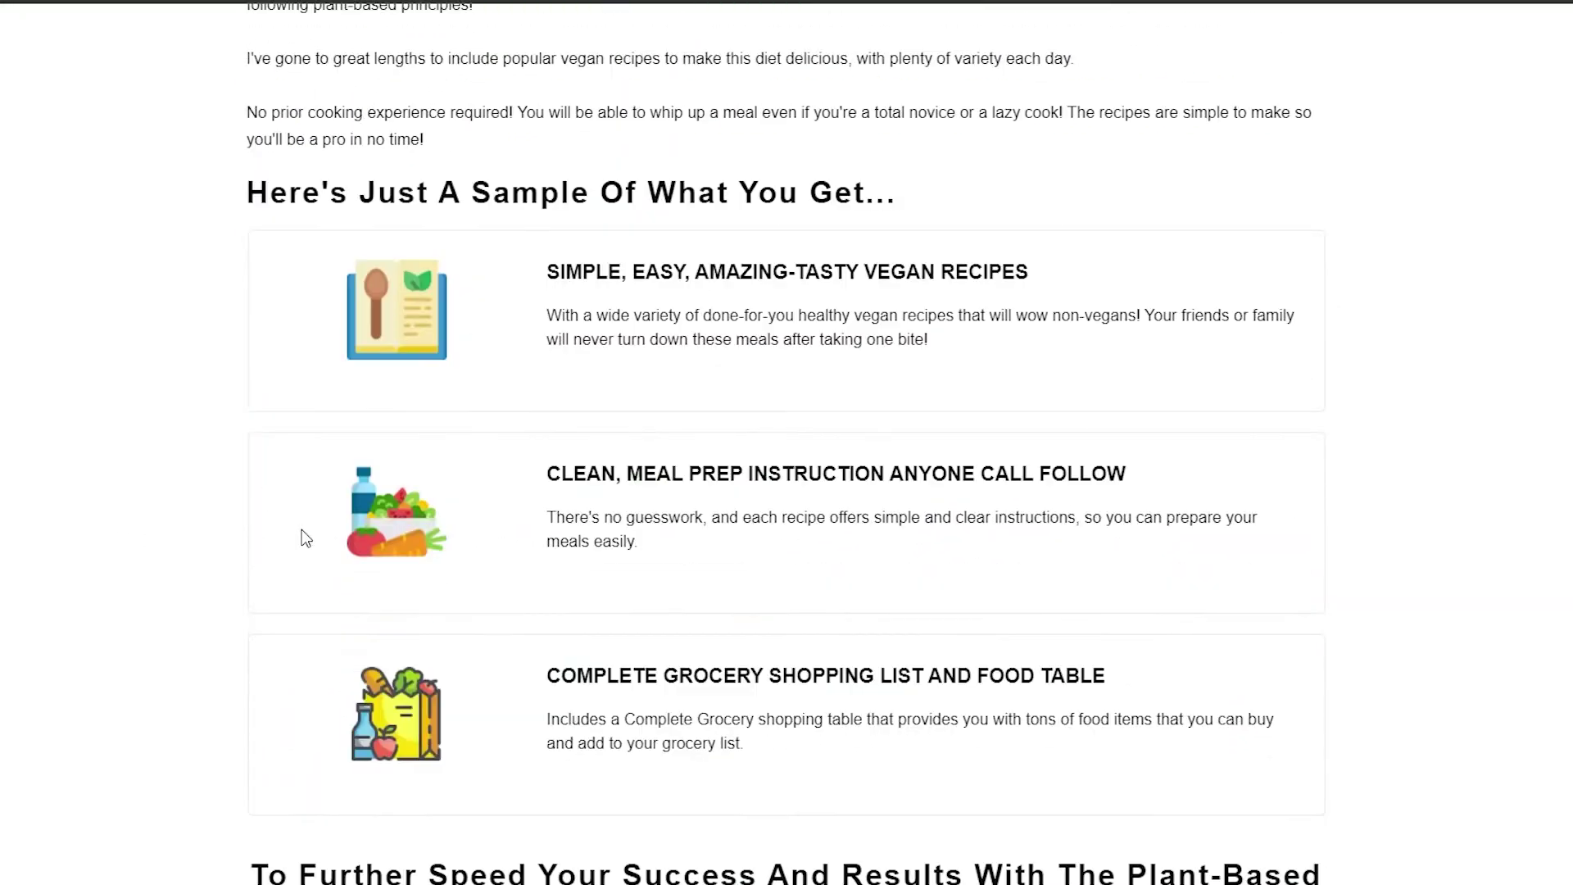
{"action": "scroll", "coordinate": [301, 529], "scroll_direction": "up", "scroll_amount": 2}
{"action": "scroll", "coordinate": [301, 529], "scroll_direction": "down", "scroll_amount": 15}
{"action": "scroll", "coordinate": [302, 530], "scroll_direction": "down", "scroll_amount": 8}
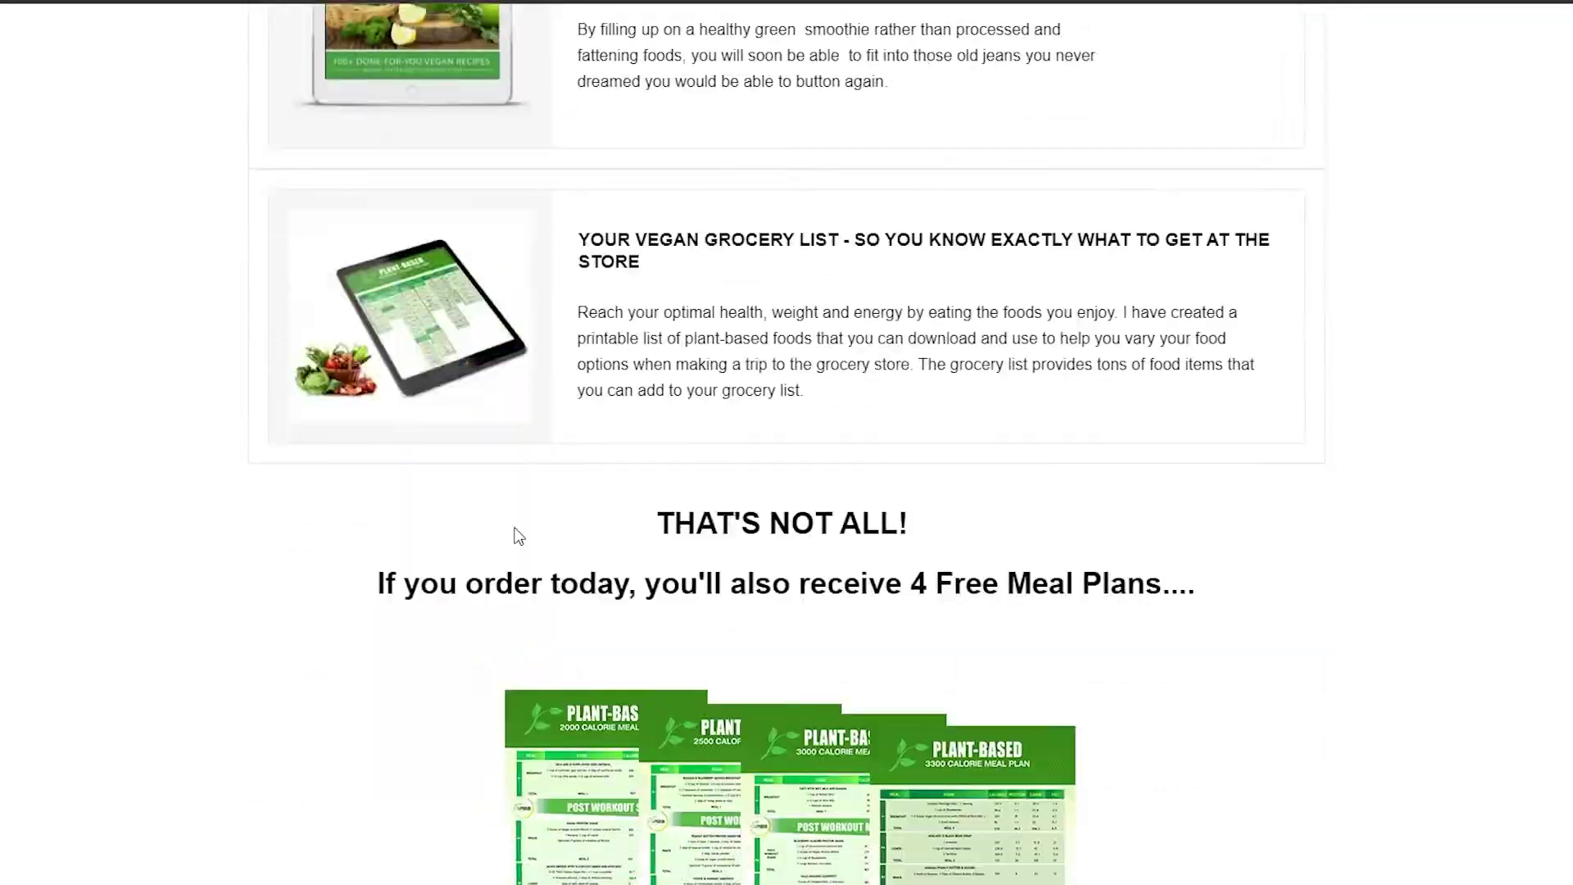
{"action": "scroll", "coordinate": [1023, 792], "scroll_direction": "down", "scroll_amount": 20}
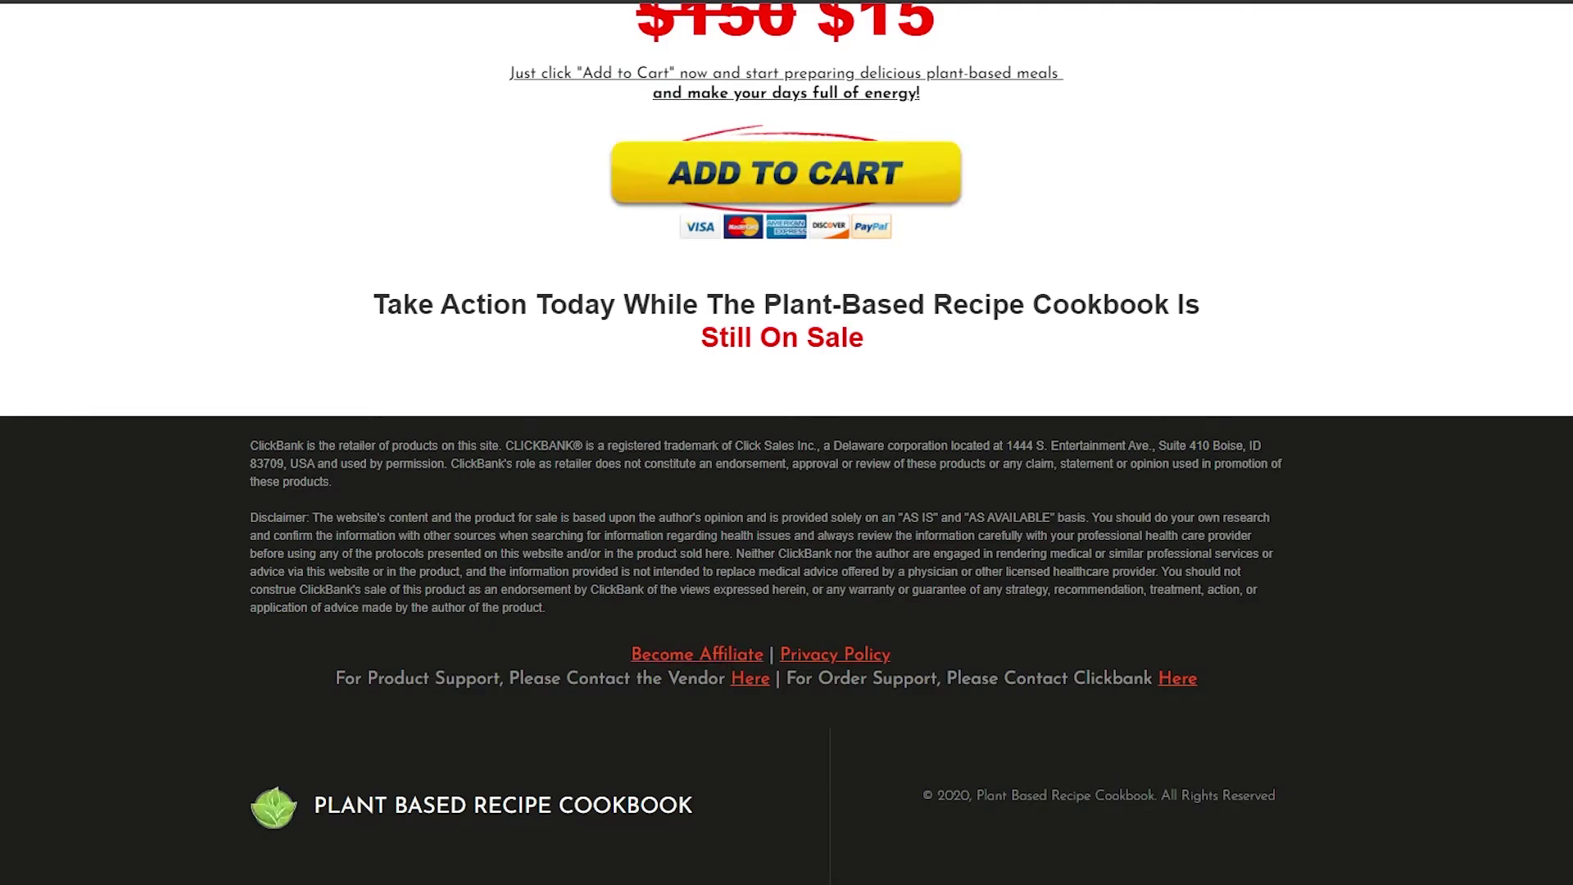
Step: Review the cookbook page's diet benefits, discount offer, customer testimonials, guarantee and affiliate link in the footer
{"action": "scroll", "coordinate": [1191, 847], "scroll_direction": "up", "scroll_amount": 1}
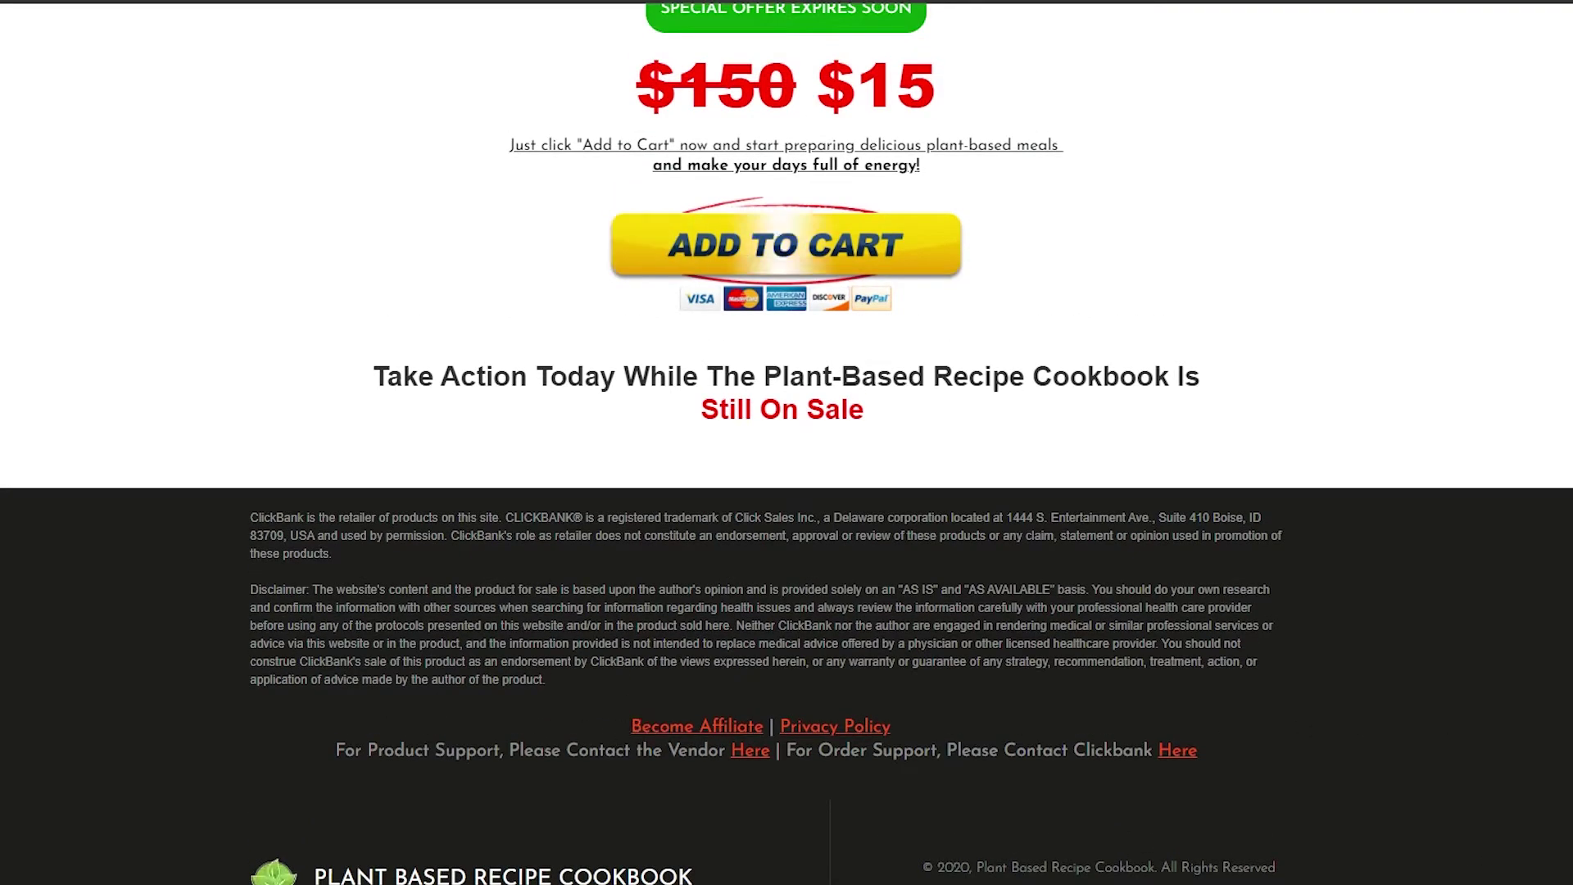
{"action": "scroll", "coordinate": [786, 443], "scroll_direction": "up", "scroll_amount": 20}
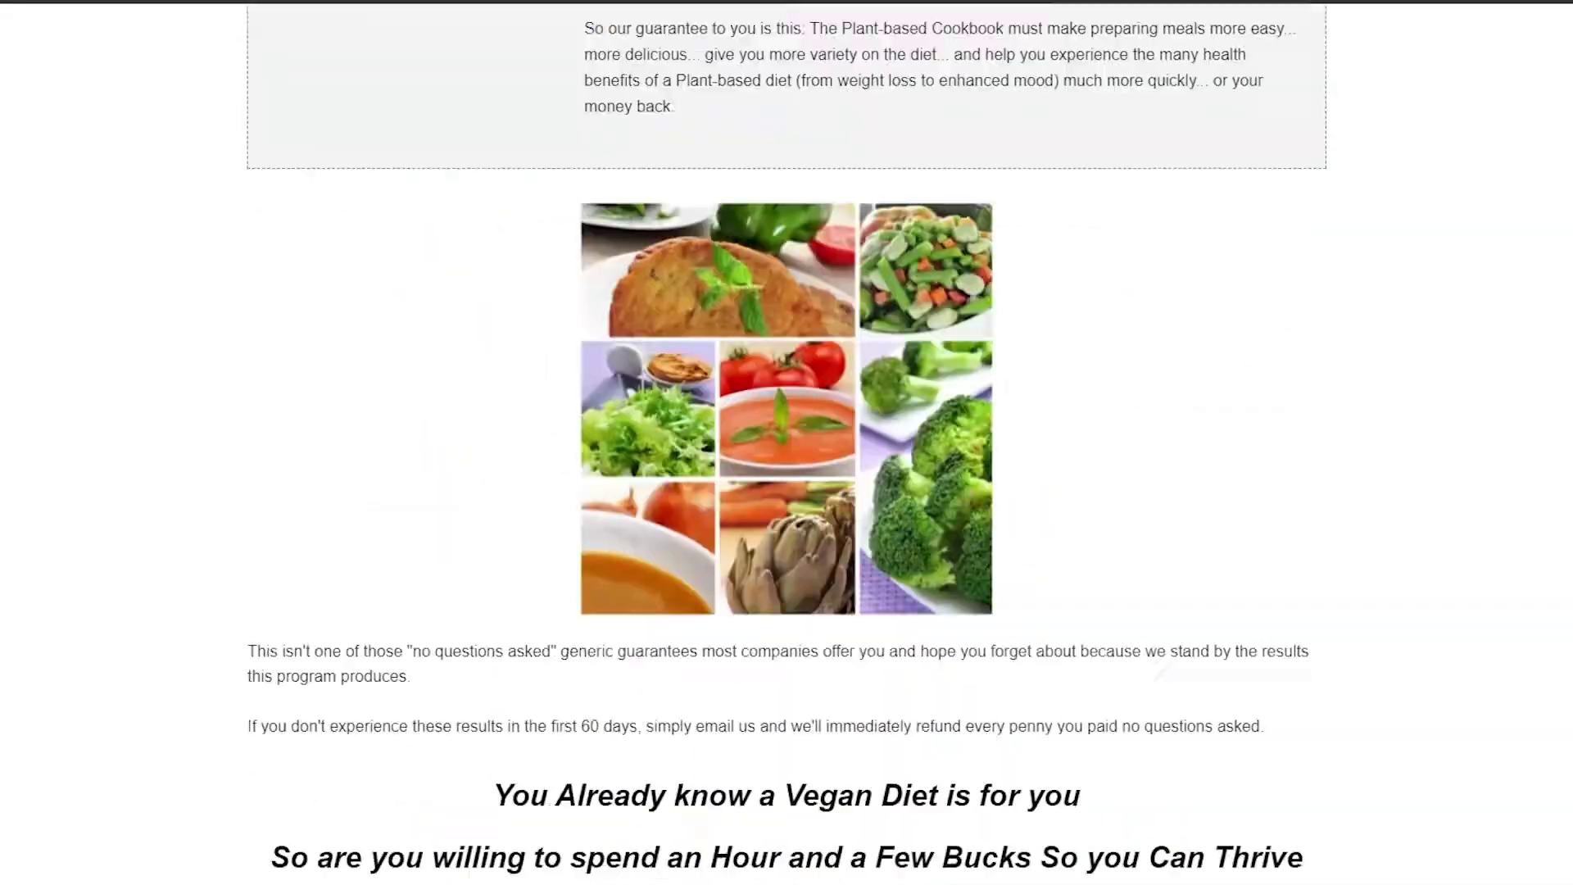
{"action": "scroll", "coordinate": [787, 442], "scroll_direction": "up", "scroll_amount": 20}
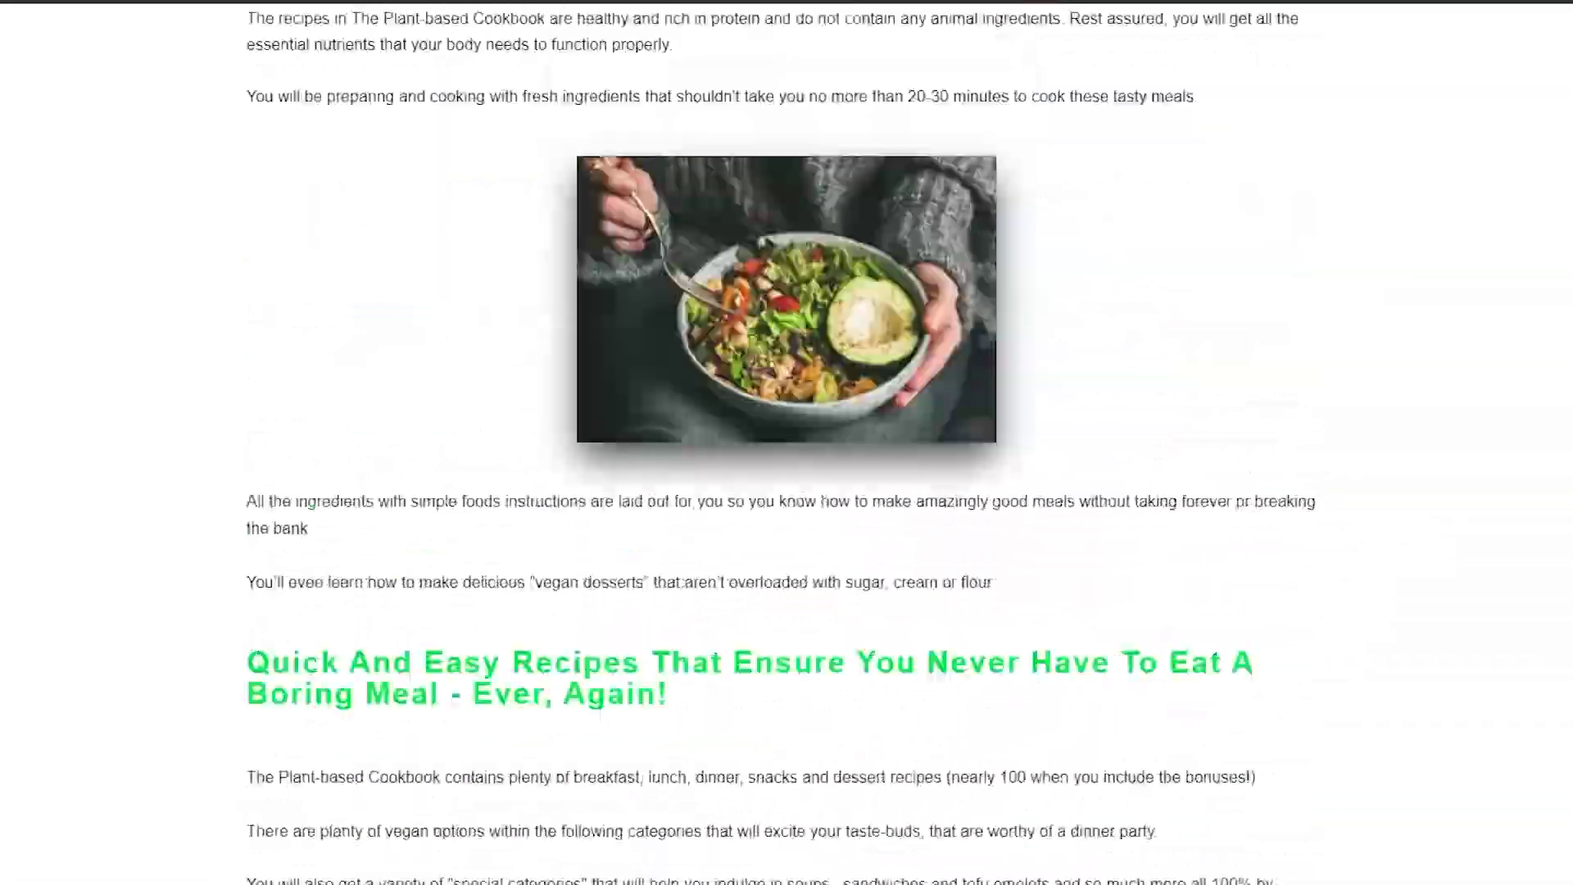
{"action": "scroll", "coordinate": [786, 442], "scroll_direction": "up", "scroll_amount": 20}
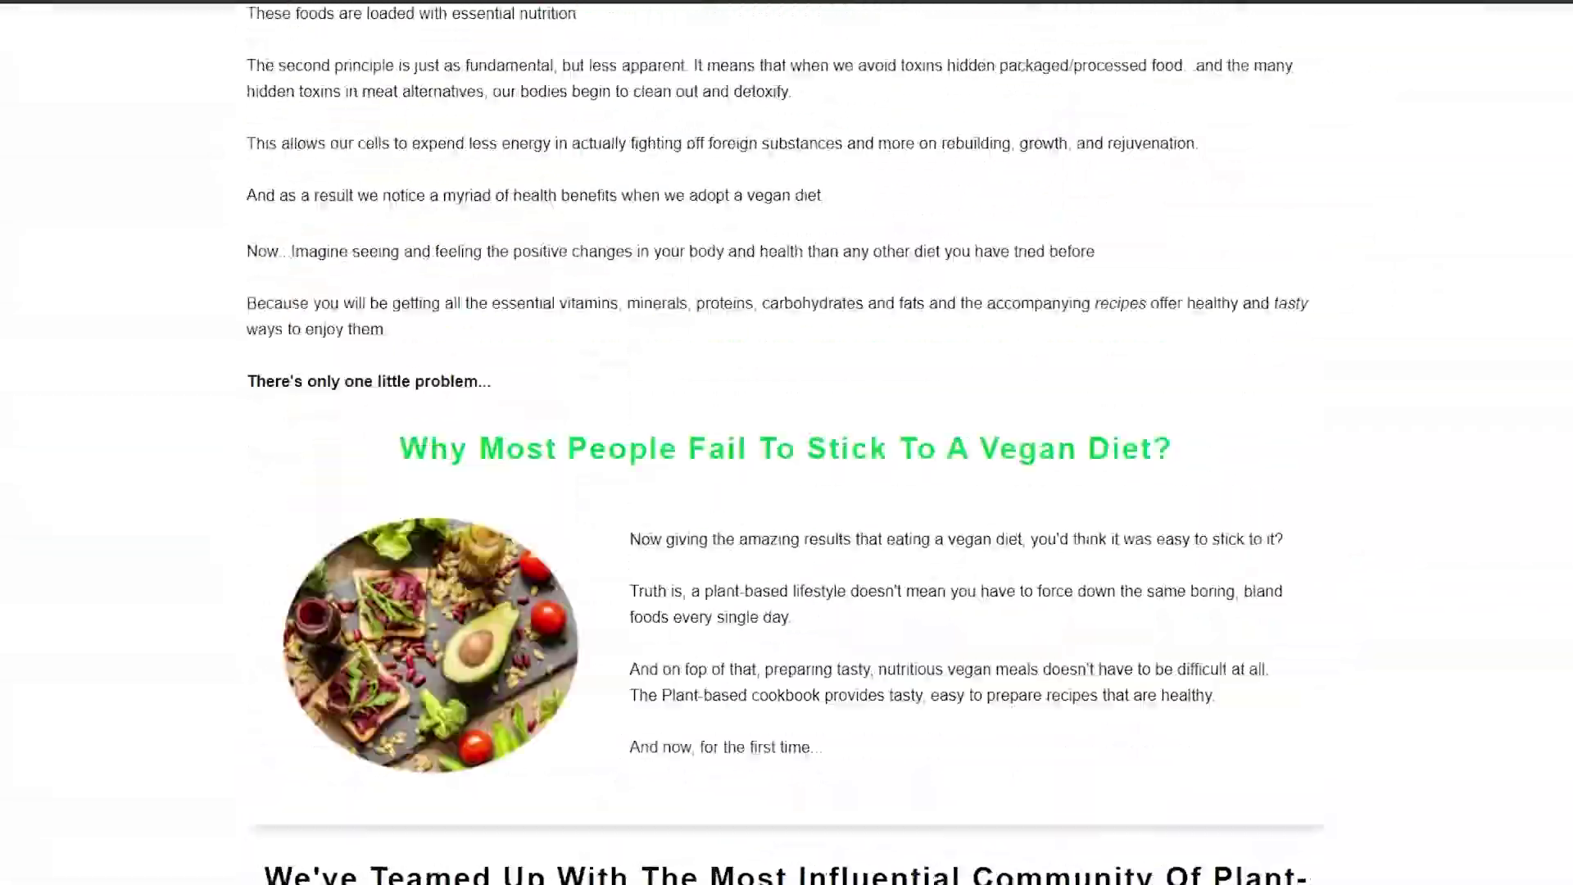
{"action": "scroll", "coordinate": [786, 443], "scroll_direction": "up", "scroll_amount": 20}
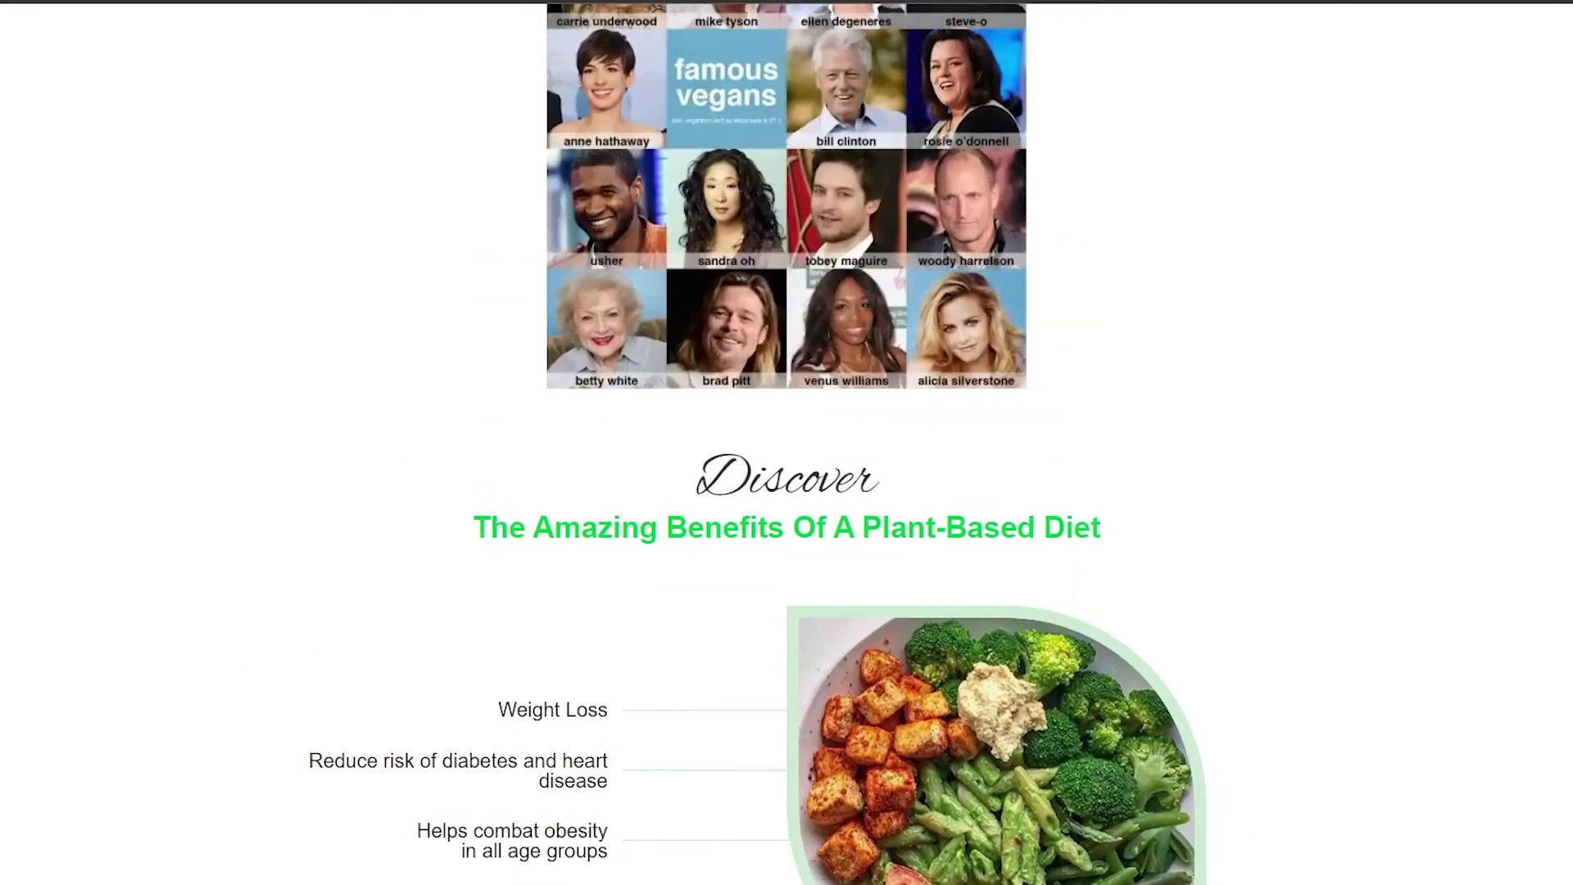
{"action": "scroll", "coordinate": [787, 443], "scroll_direction": "down", "scroll_amount": 15}
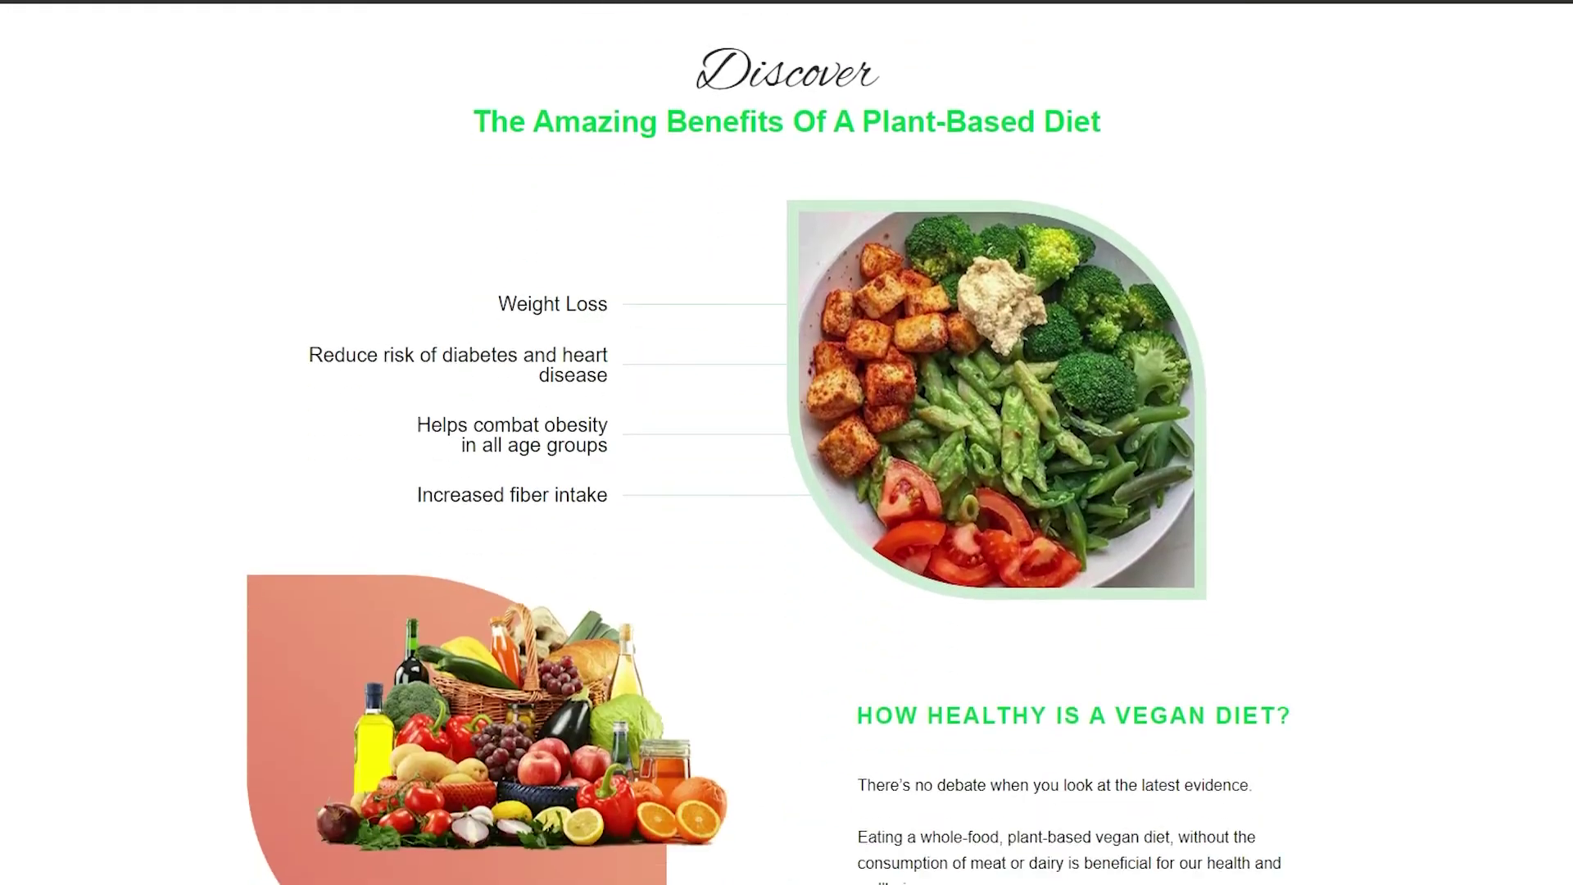
{"action": "scroll", "coordinate": [786, 442], "scroll_direction": "up", "scroll_amount": 5}
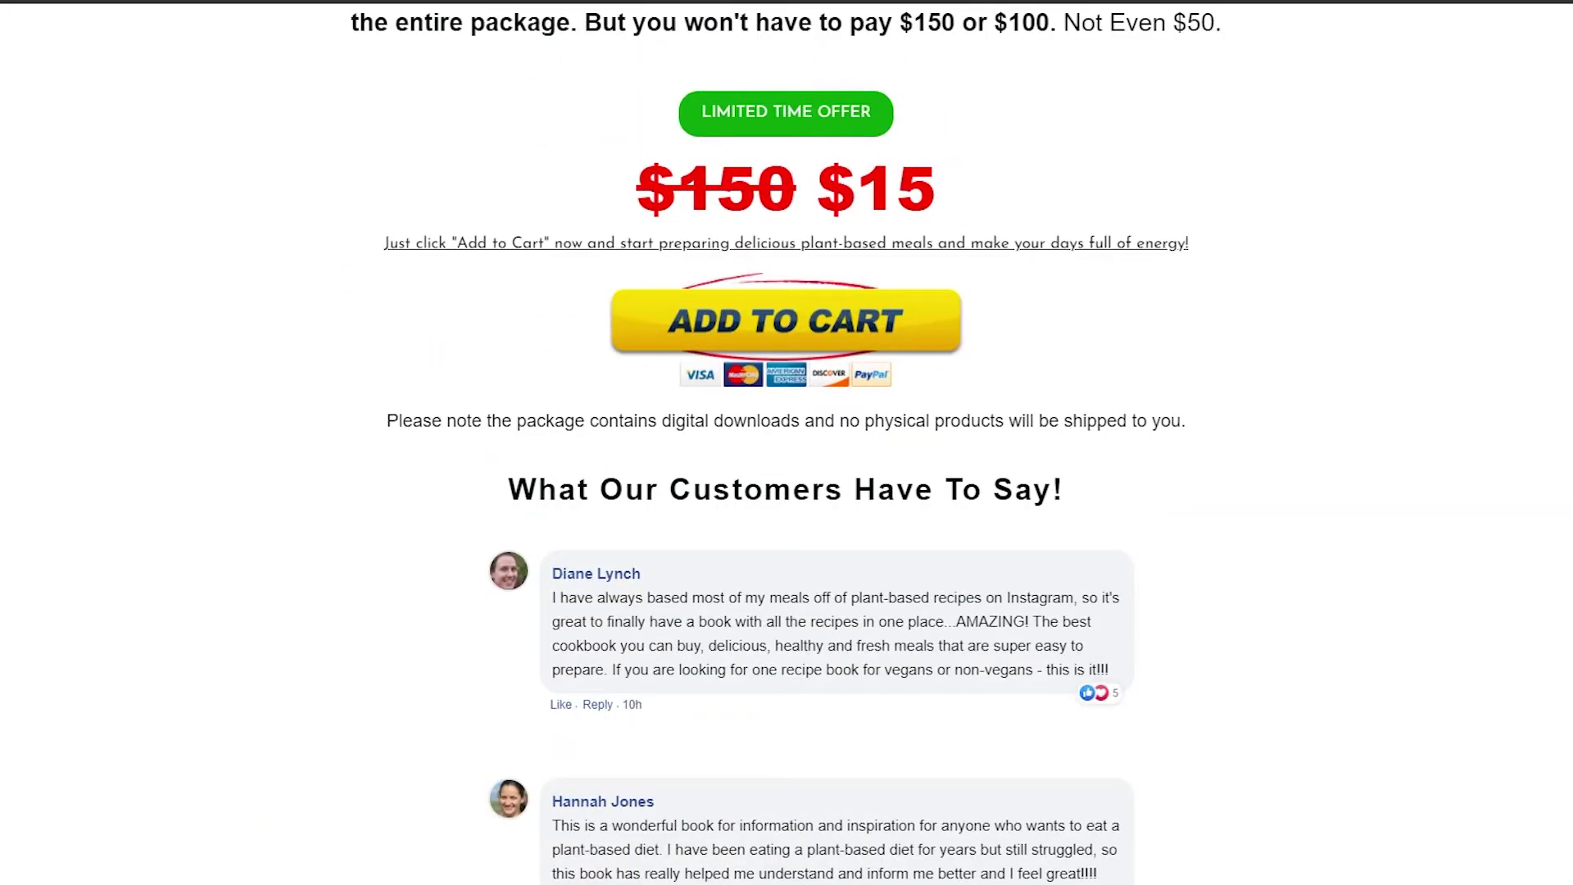
{"action": "scroll", "coordinate": [880, 655], "scroll_direction": "up", "scroll_amount": 3}
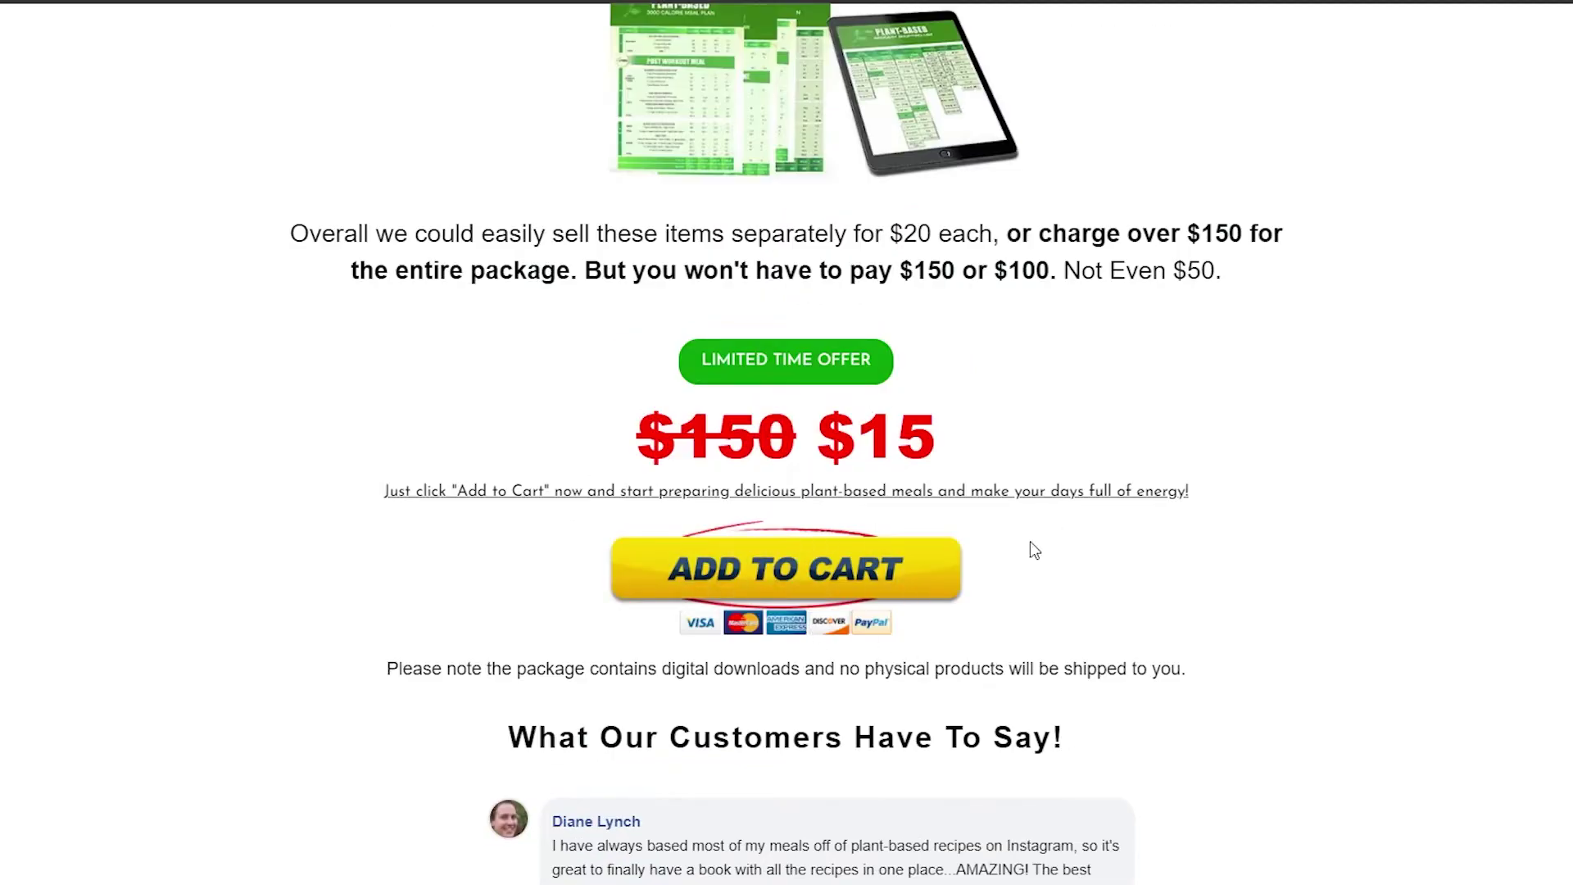
{"action": "scroll", "coordinate": [1442, 647], "scroll_direction": "down", "scroll_amount": 20}
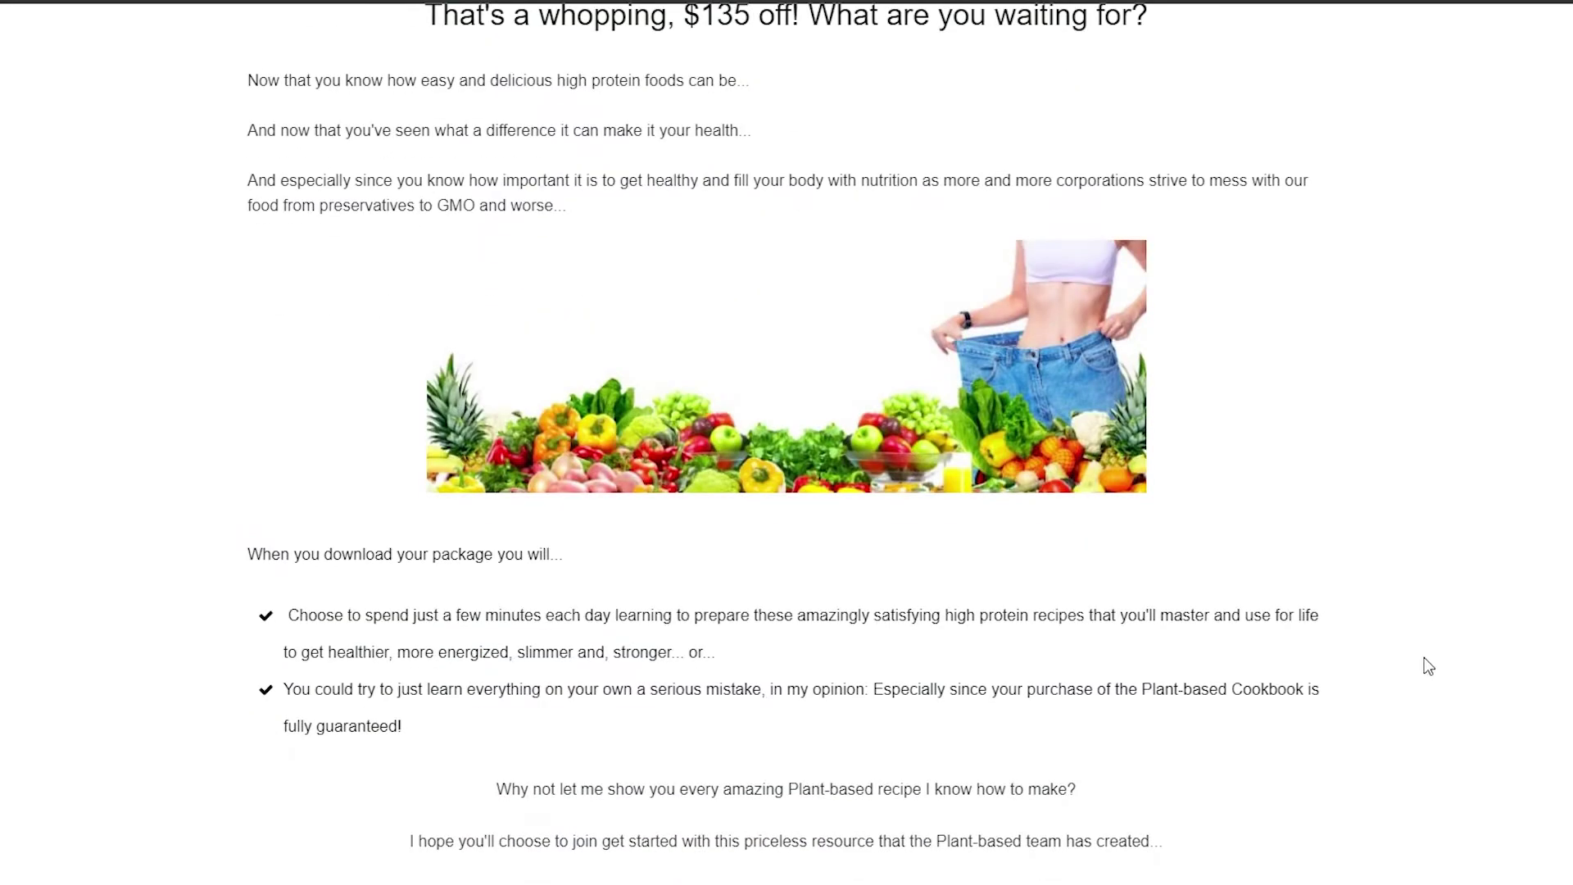
{"action": "scroll", "coordinate": [1428, 666], "scroll_direction": "down", "scroll_amount": 15}
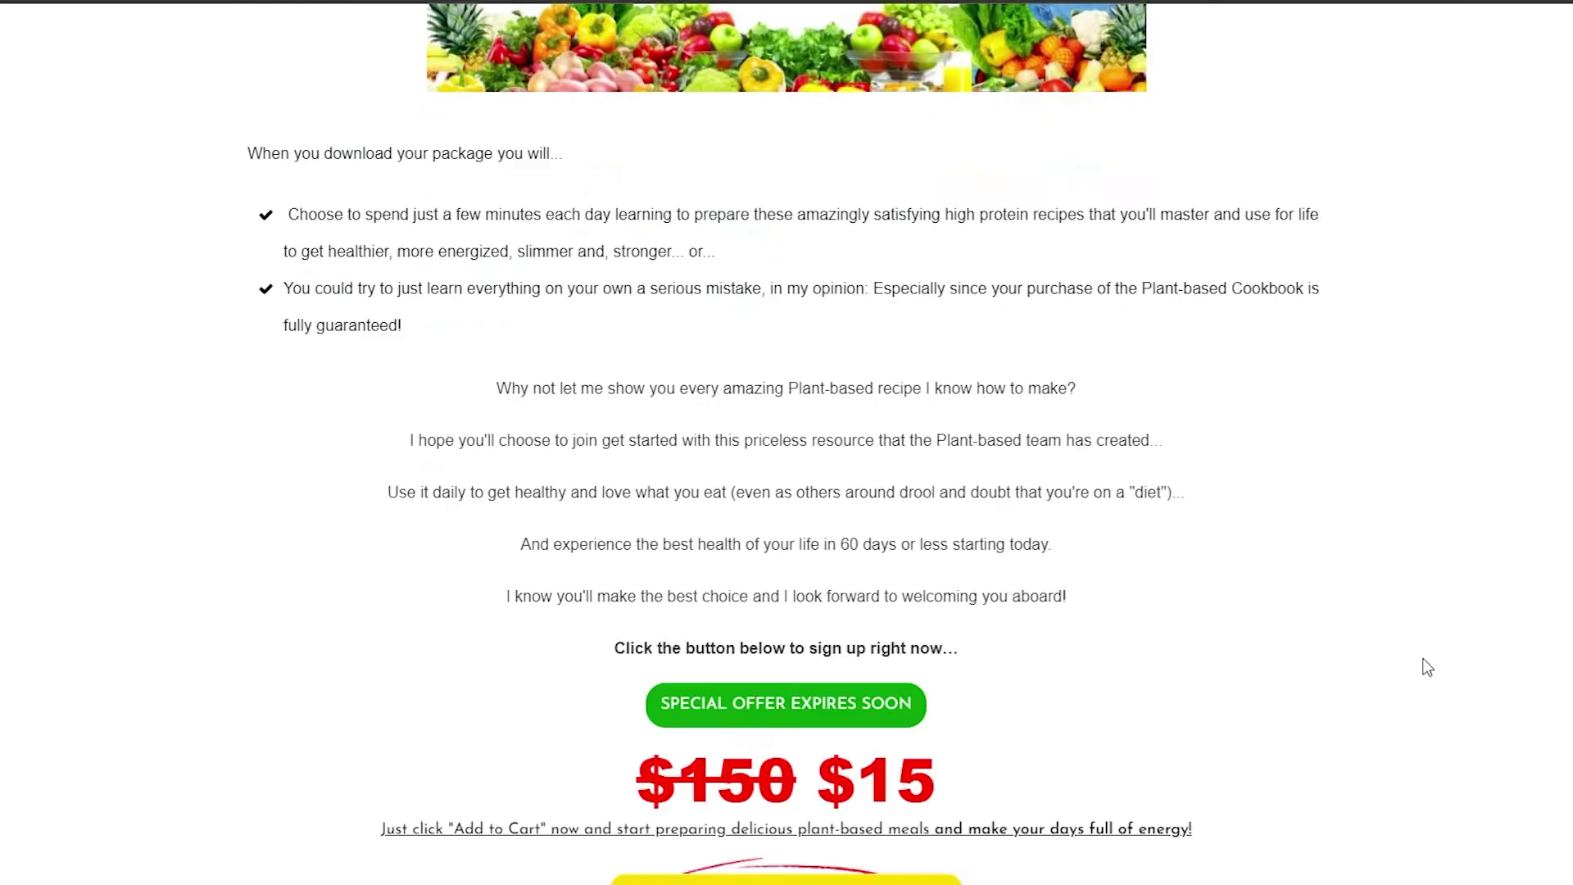
{"action": "scroll", "coordinate": [1428, 667], "scroll_direction": "down", "scroll_amount": 15}
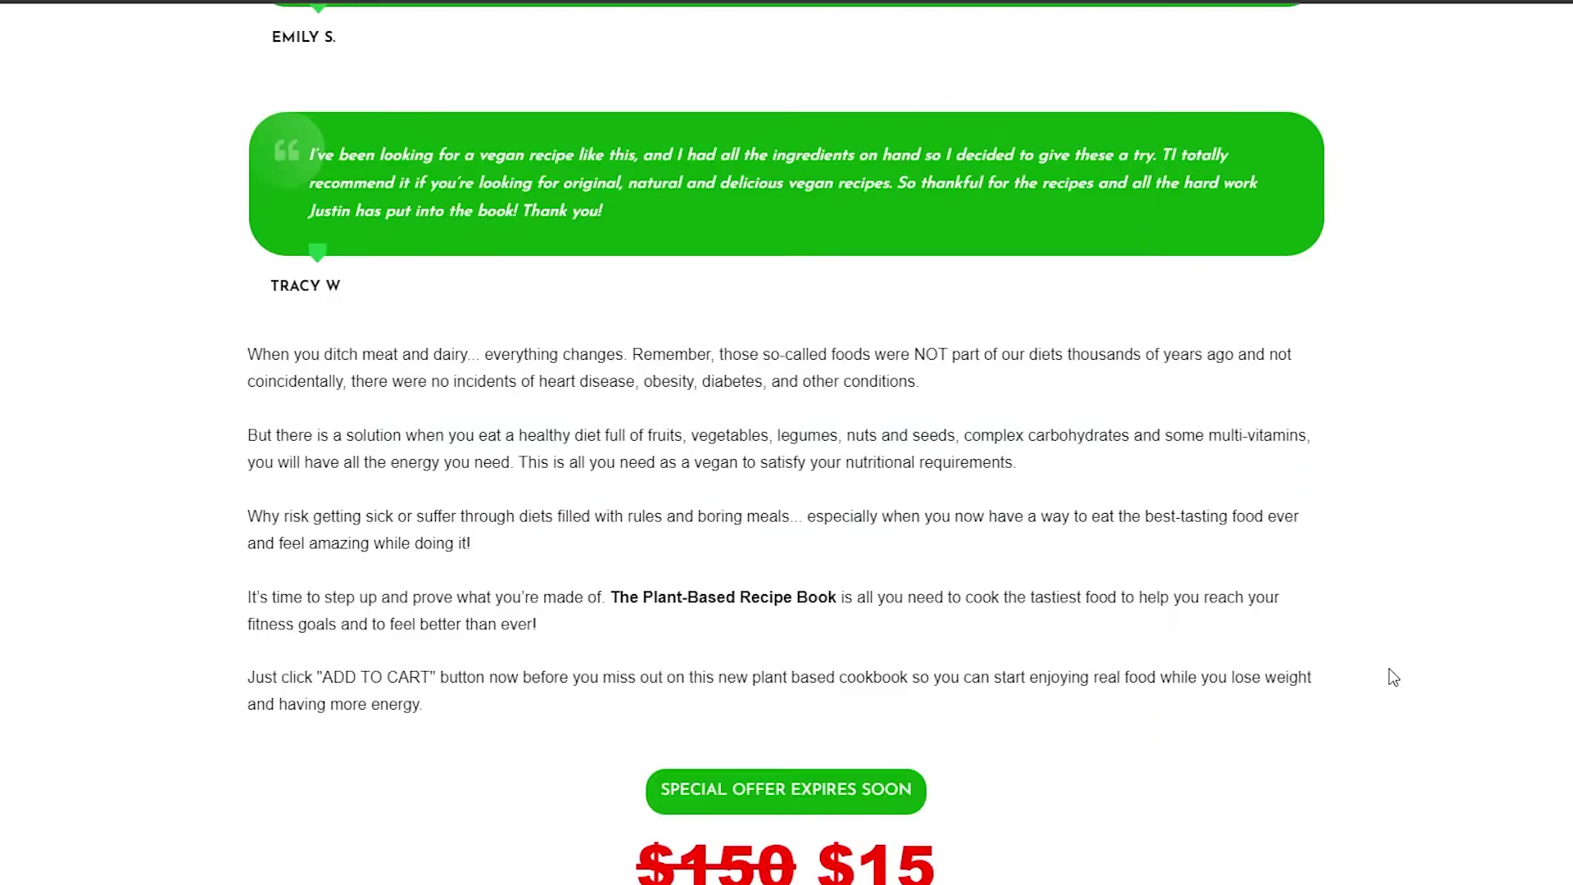
{"action": "scroll", "coordinate": [1394, 677], "scroll_direction": "down", "scroll_amount": 5}
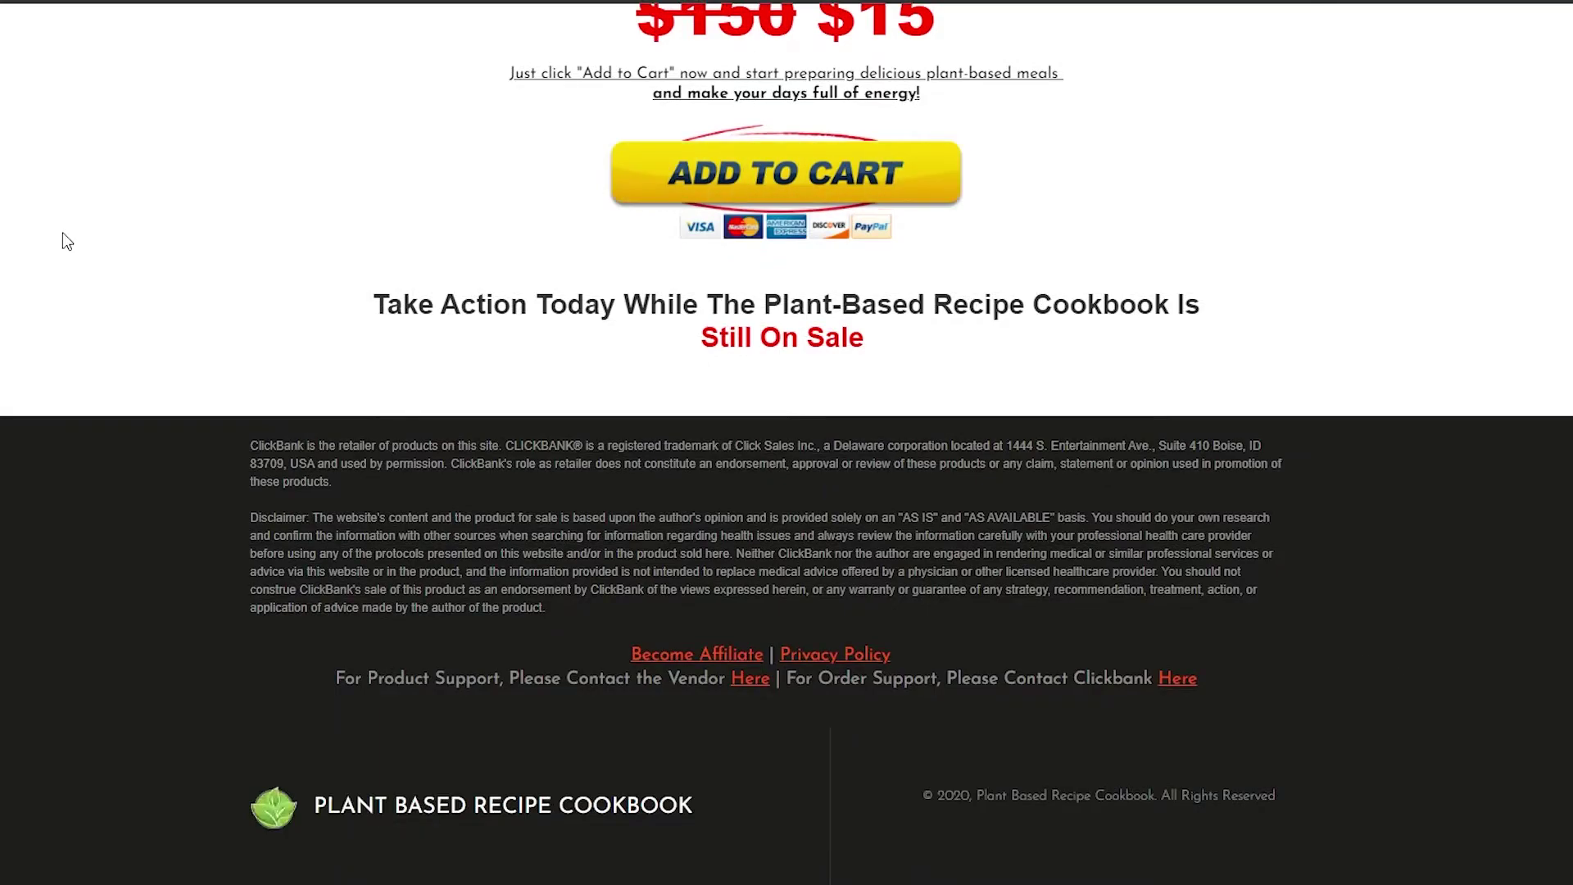
{"action": "scroll", "coordinate": [60, 239], "scroll_direction": "up", "scroll_amount": 13}
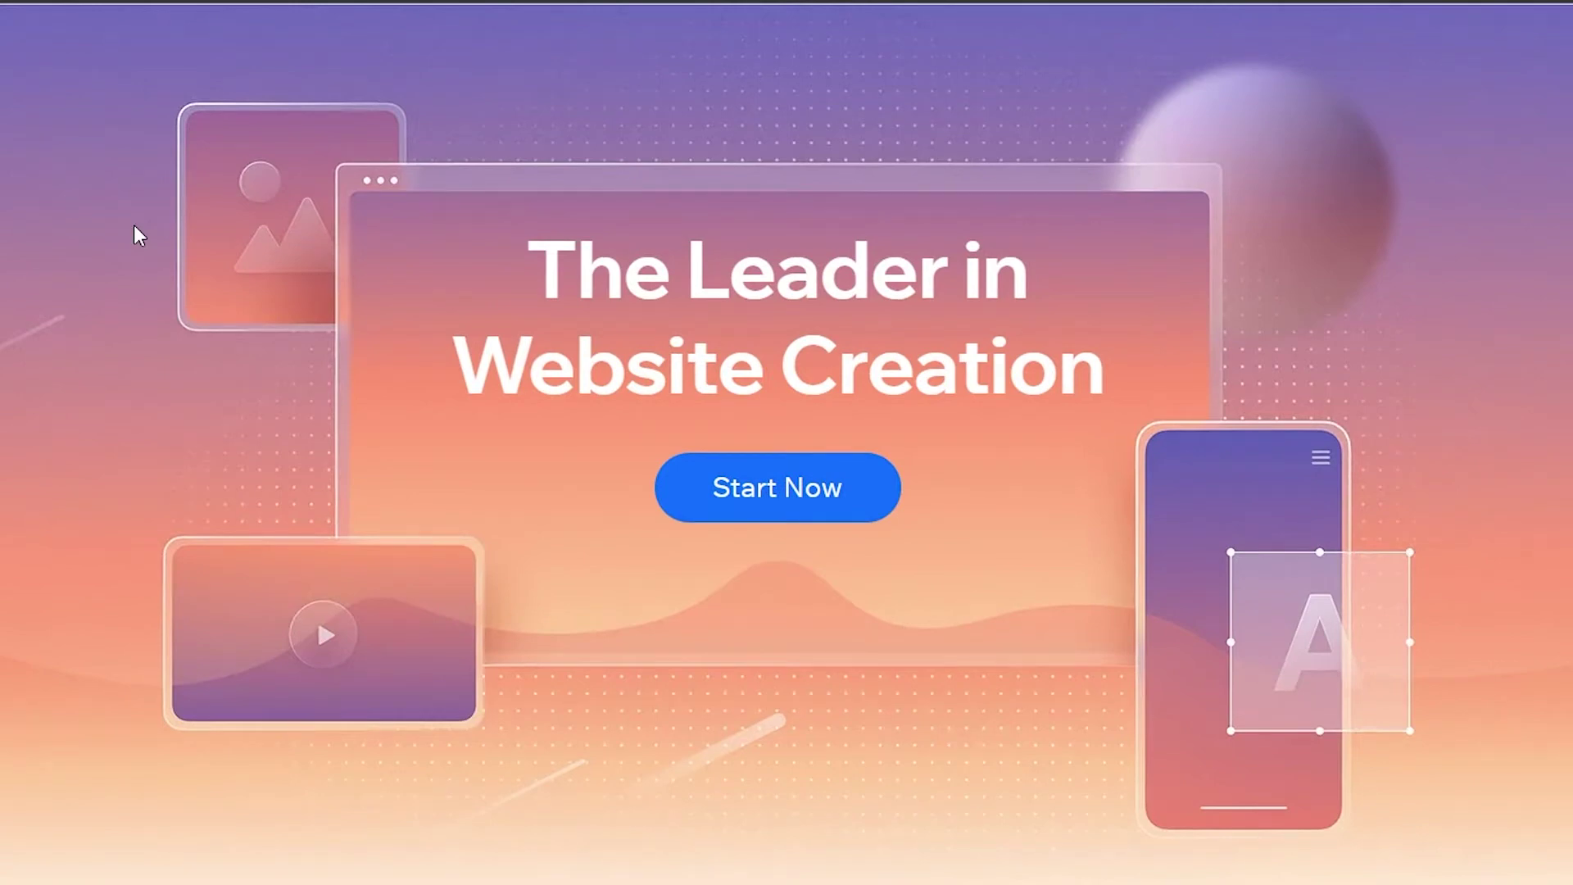
Step: Switch to the Wix homepage, start creating a website and log in with the Google account
{"action": "scroll", "coordinate": [135, 225], "scroll_direction": "down", "scroll_amount": 10}
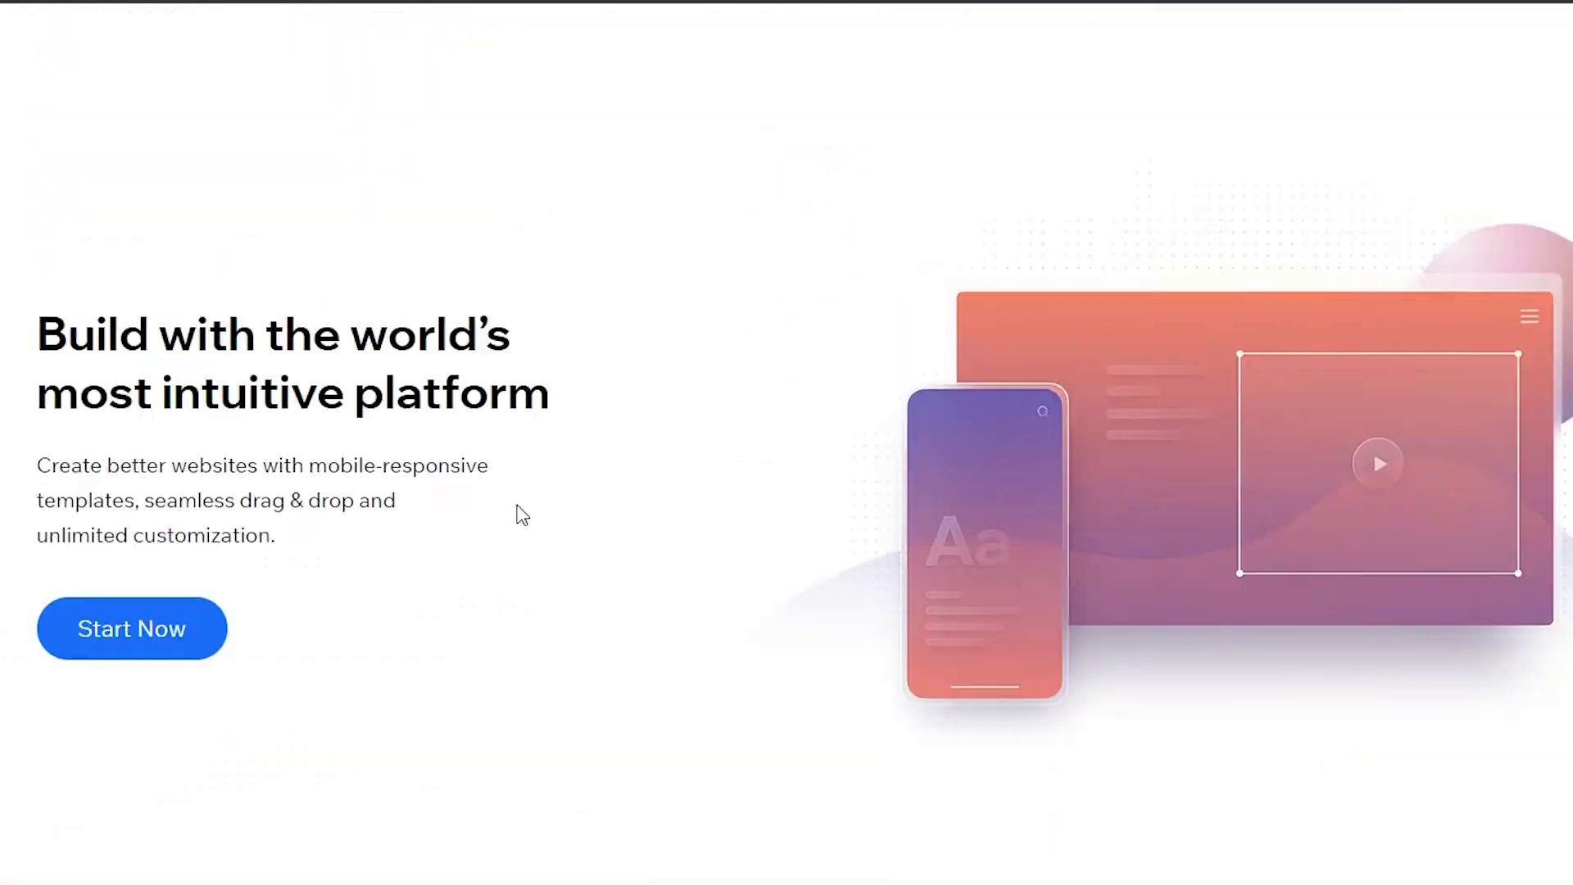
{"action": "scroll", "coordinate": [521, 514], "scroll_direction": "up", "scroll_amount": 10}
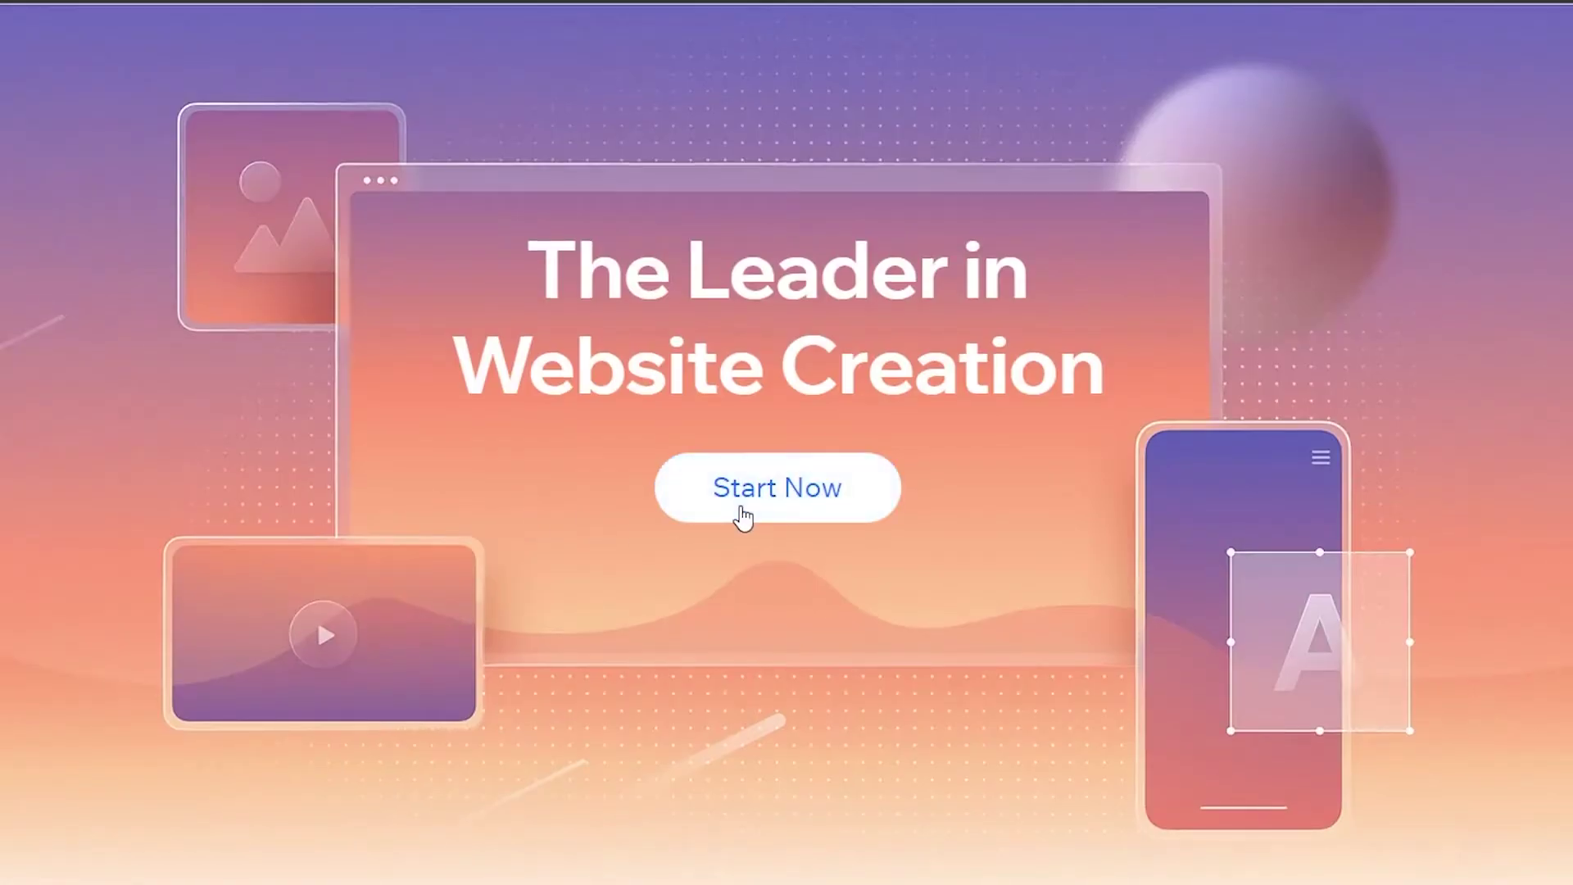
{"action": "left_click", "coordinate": [743, 517]}
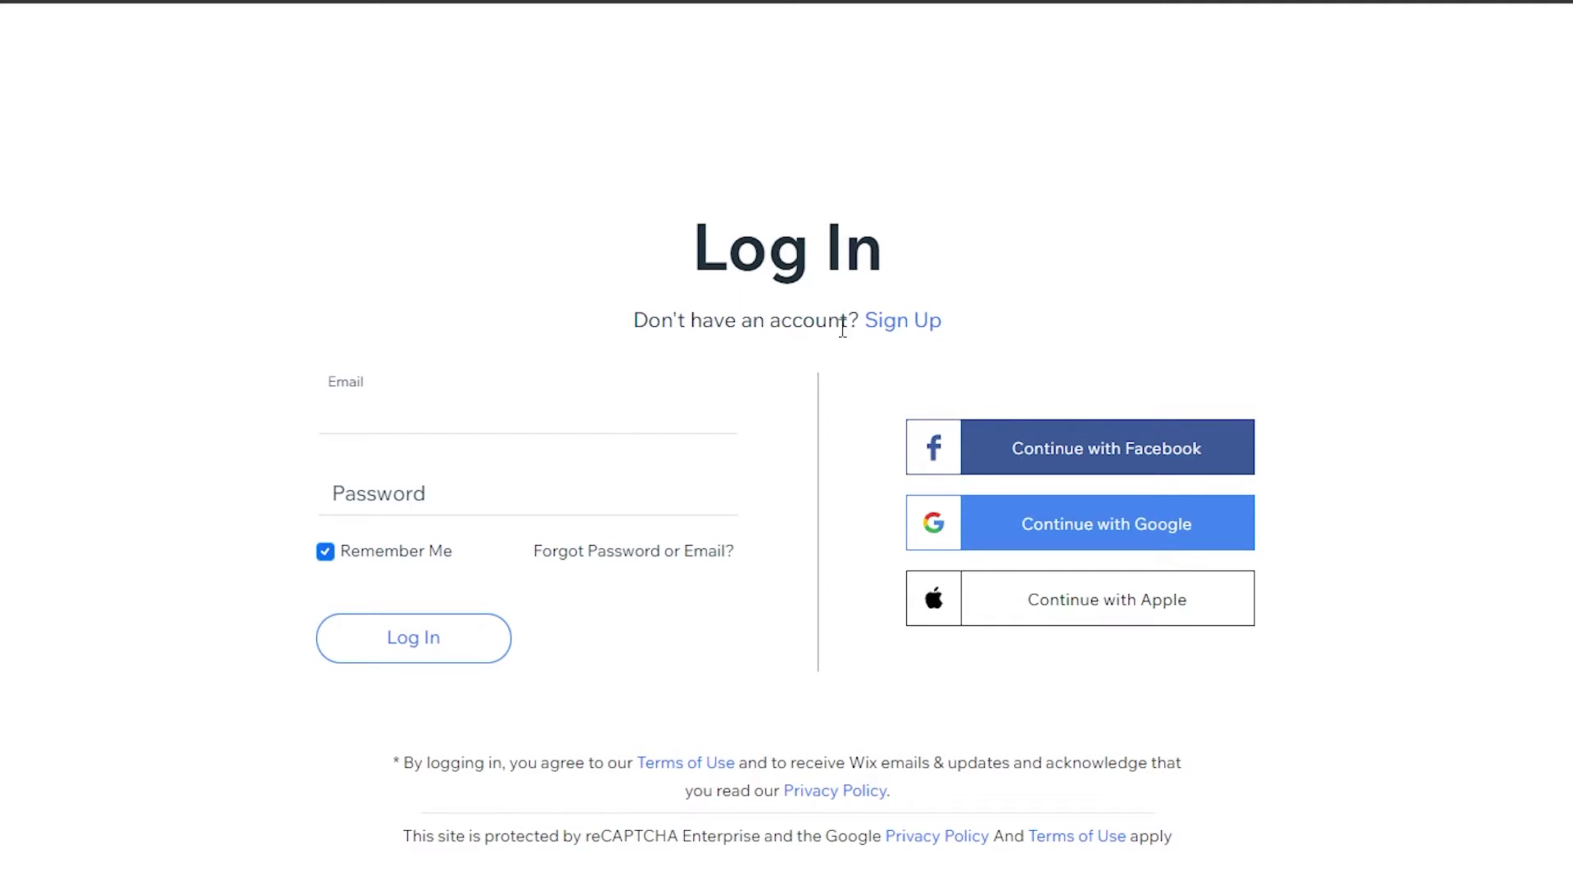
{"action": "left_click", "coordinate": [975, 531]}
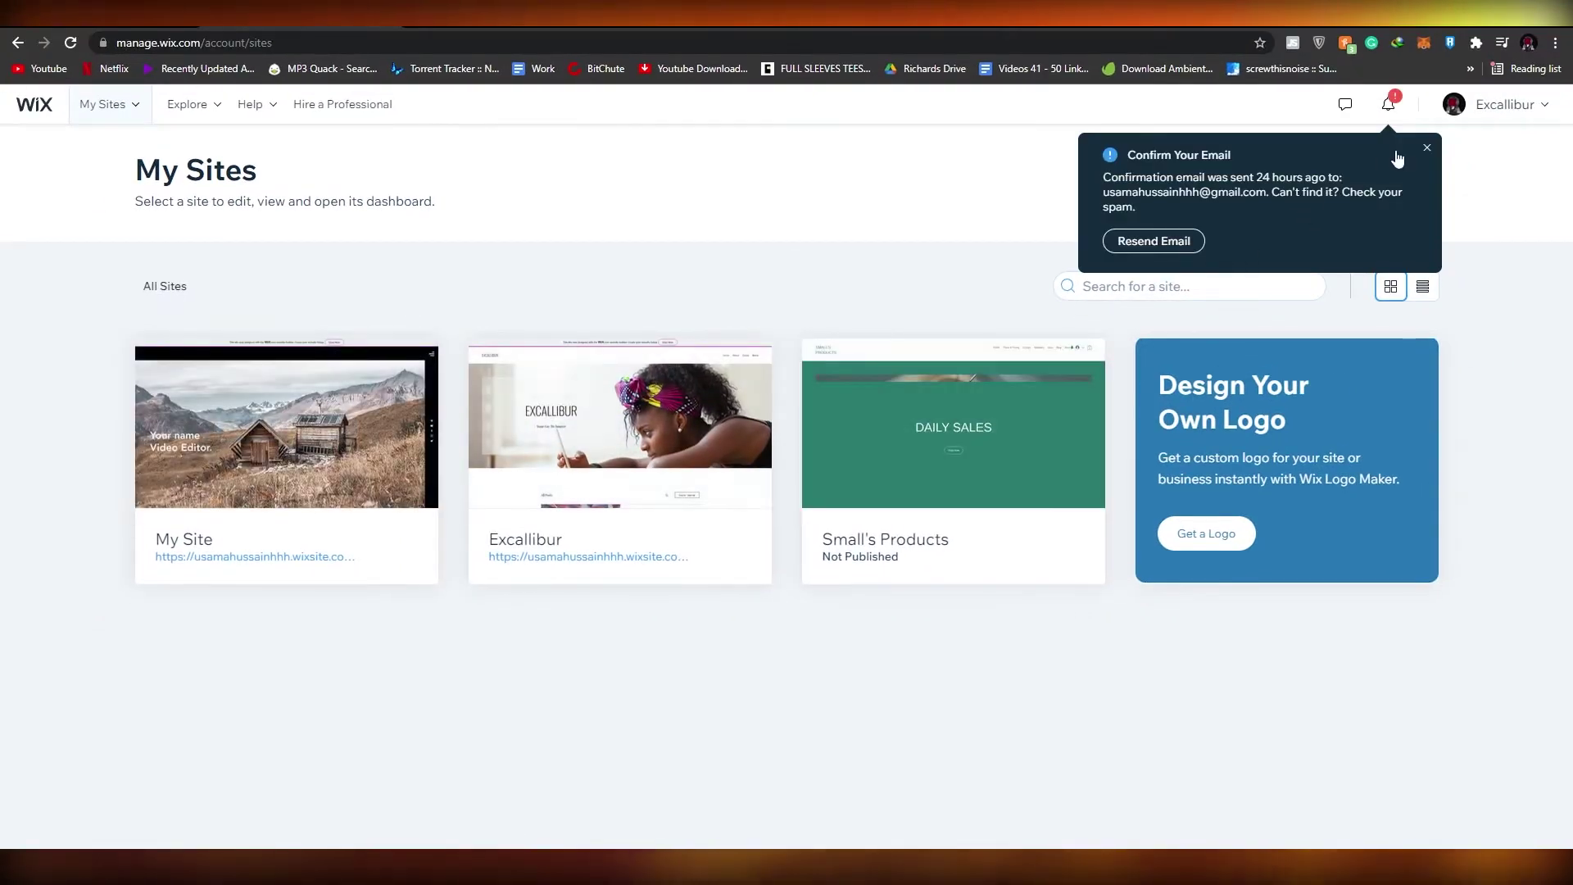
Step: Dismiss the email confirmation notice and start creating a new site from My Sites
{"action": "left_click", "coordinate": [1426, 148]}
{"action": "mouse_move", "coordinate": [355, 498]}
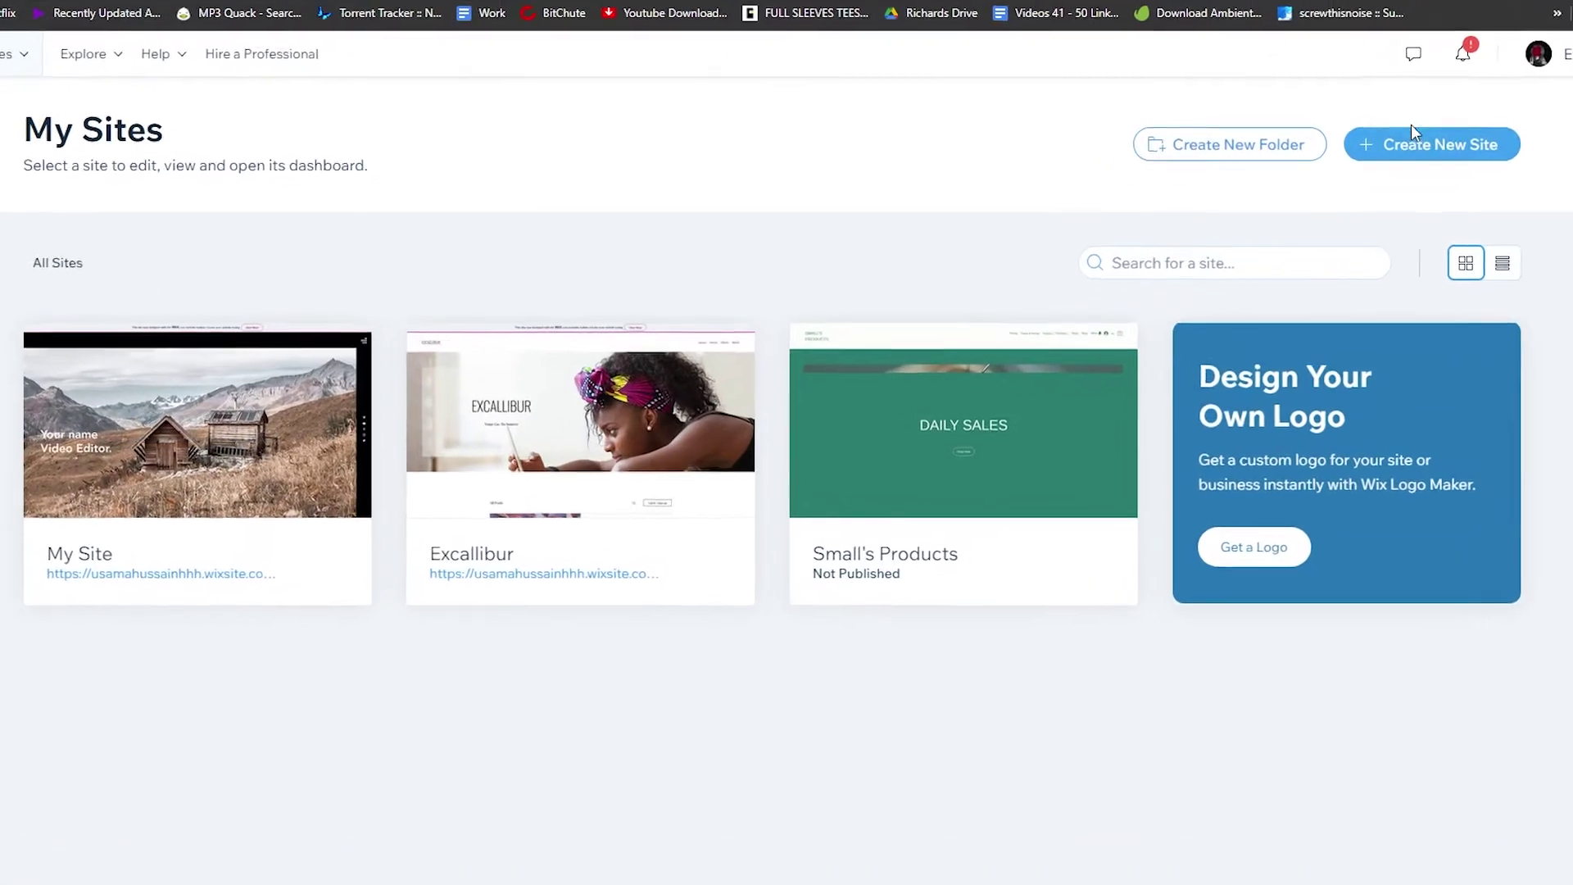
{"action": "left_click", "coordinate": [1425, 149]}
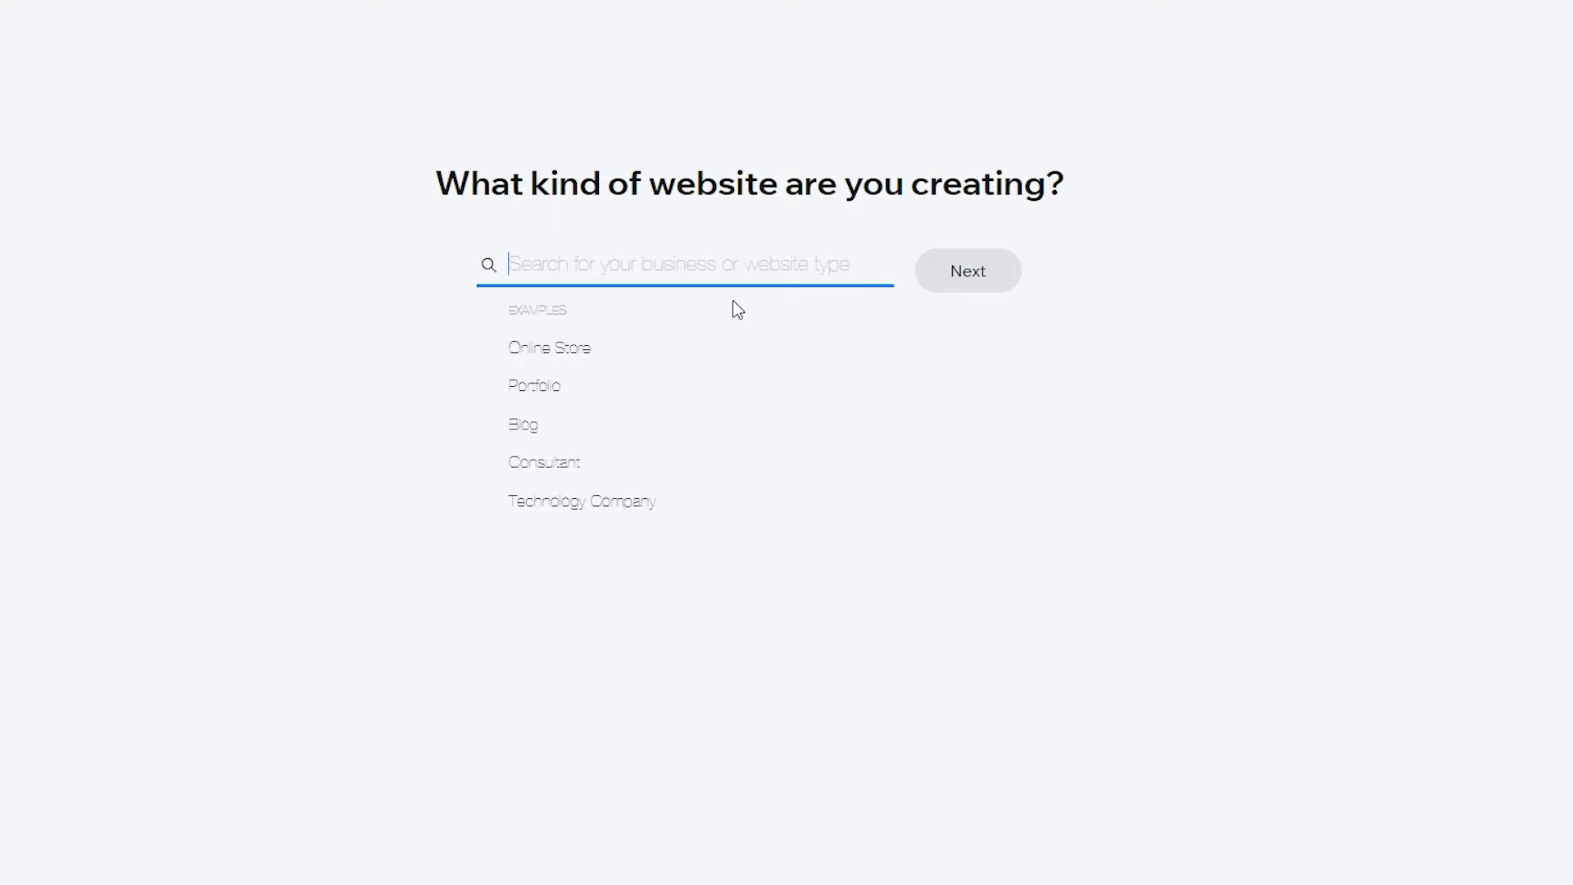
Step: Search the website types for "affi", choose Affiliate Marketing Portfolio as the kind of website and continue
{"action": "type", "text": "f"}
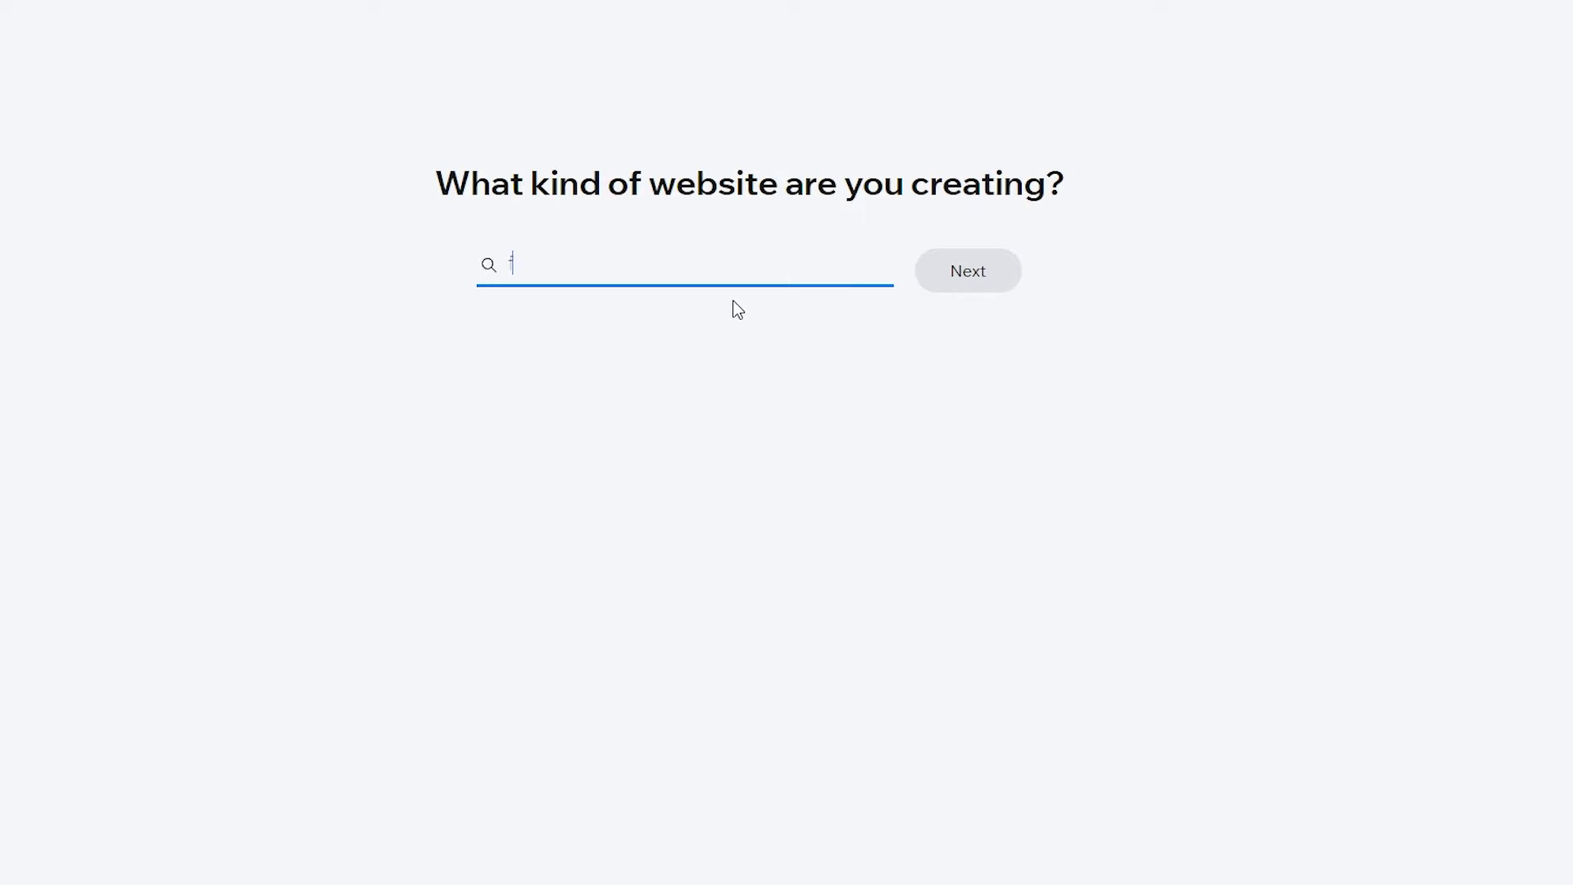
{"action": "type", "text": "u"}
{"action": "key", "text": "BackSpace"}
{"action": "key", "text": "BackSpace"}
{"action": "type", "text": "affi"}
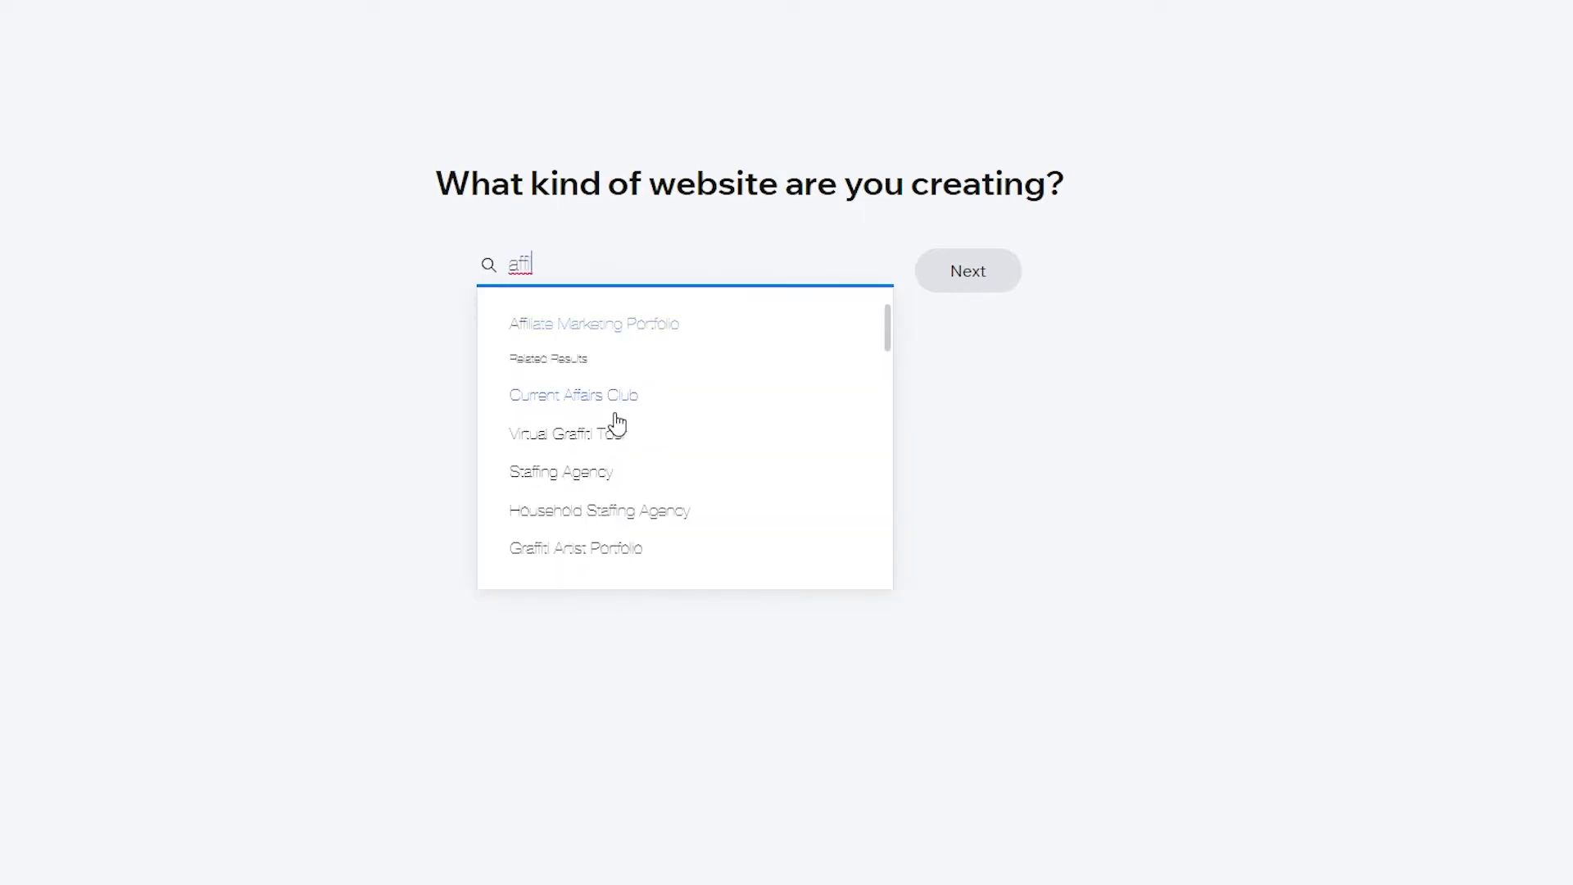
{"action": "left_click", "coordinate": [643, 325]}
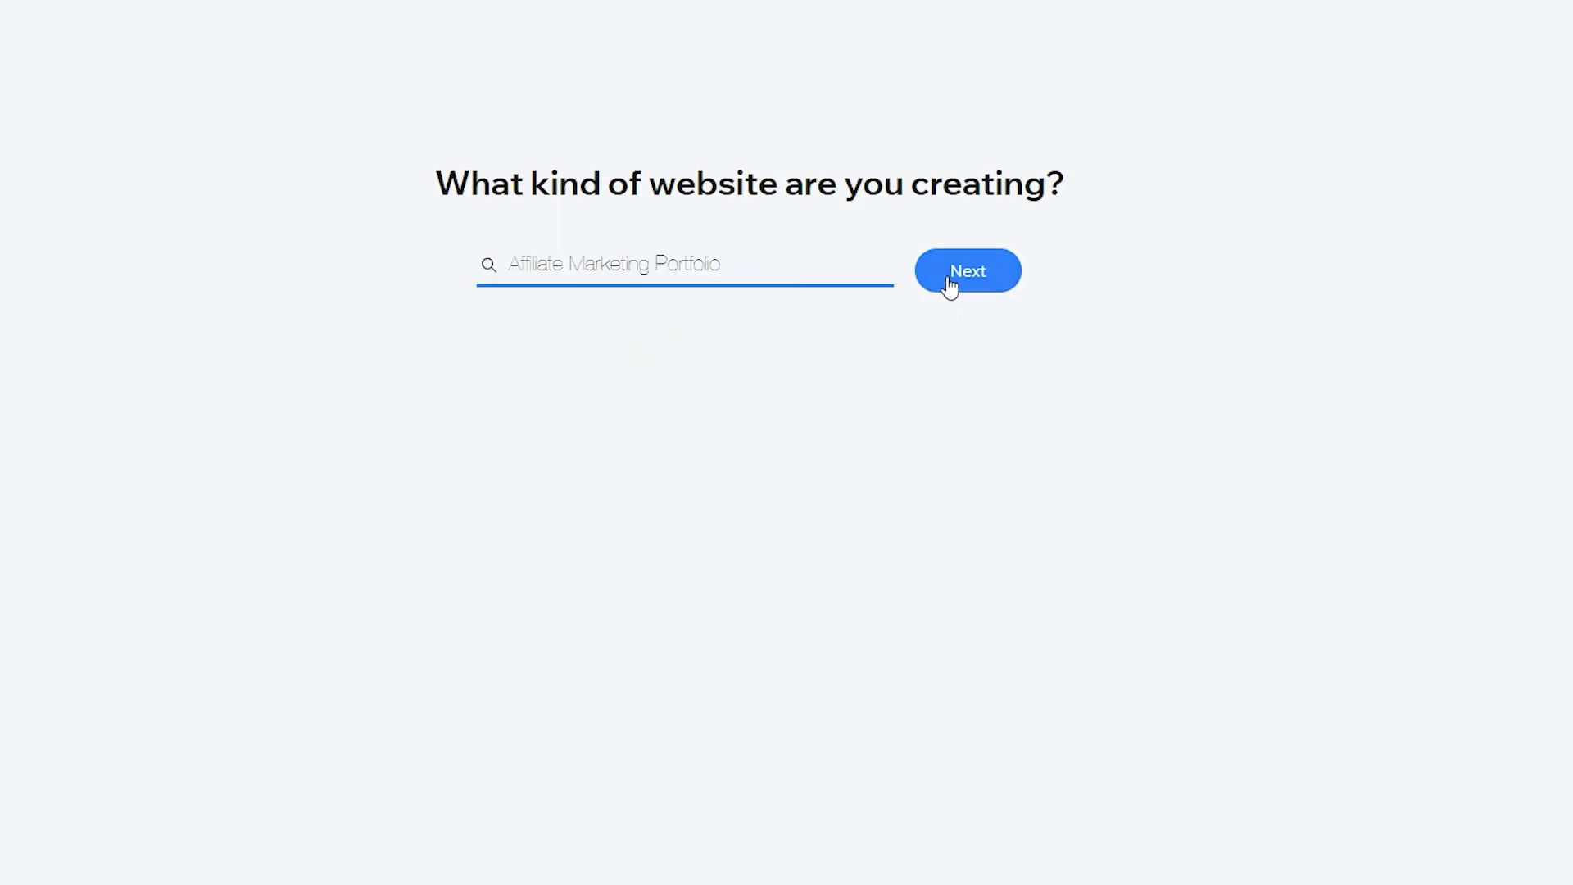
{"action": "left_click", "coordinate": [952, 281]}
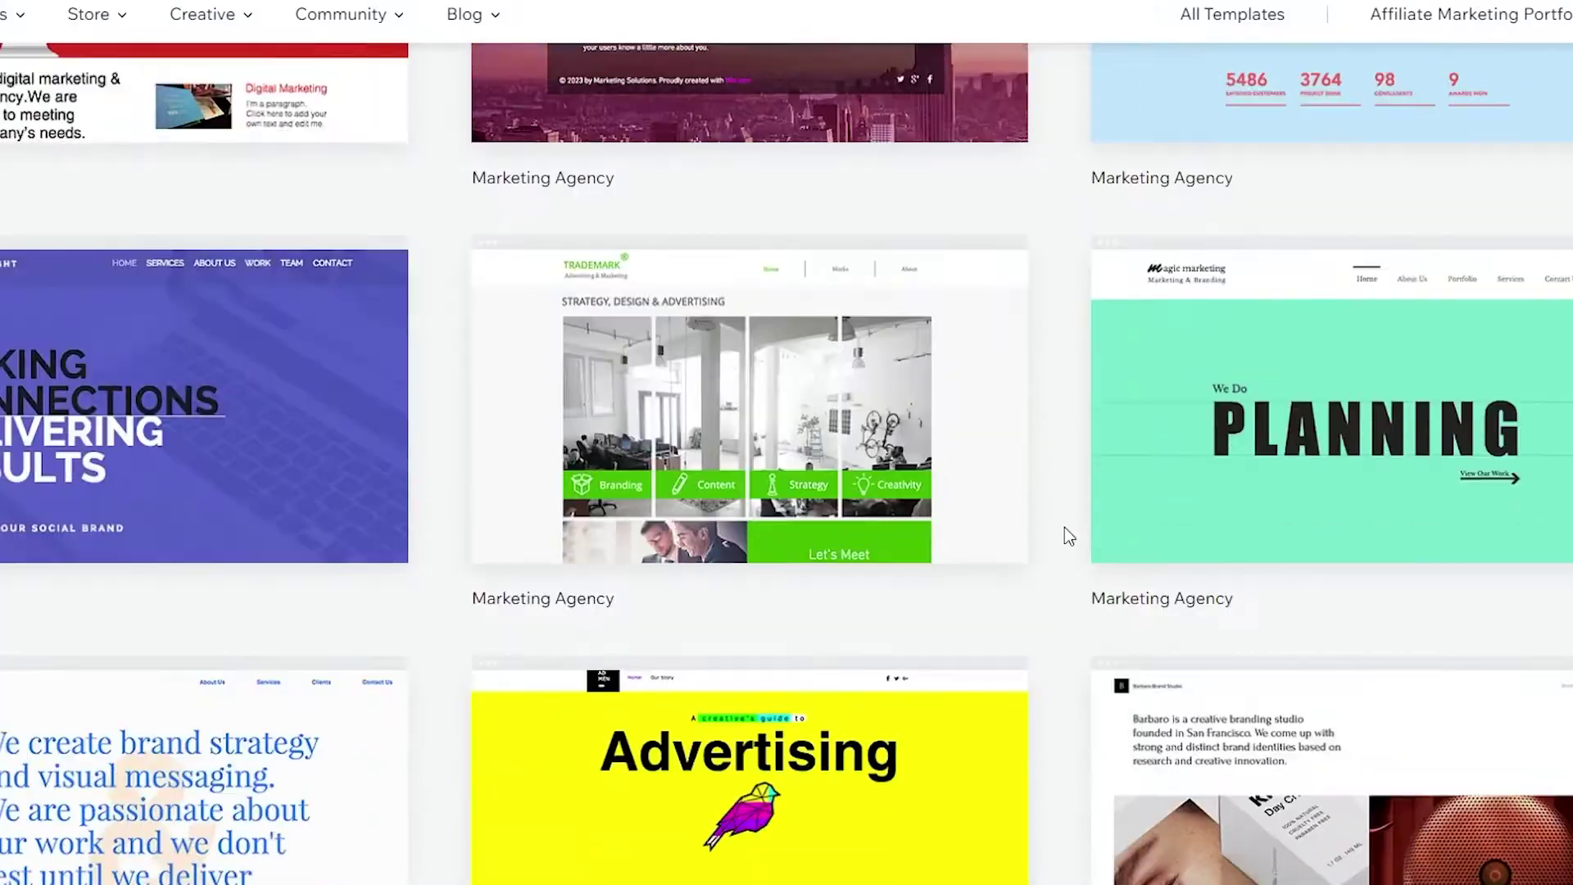
Step: Look through the website templates offered for Affiliate Marketing Portfolio
{"action": "scroll", "coordinate": [1064, 528], "scroll_direction": "down", "scroll_amount": 5}
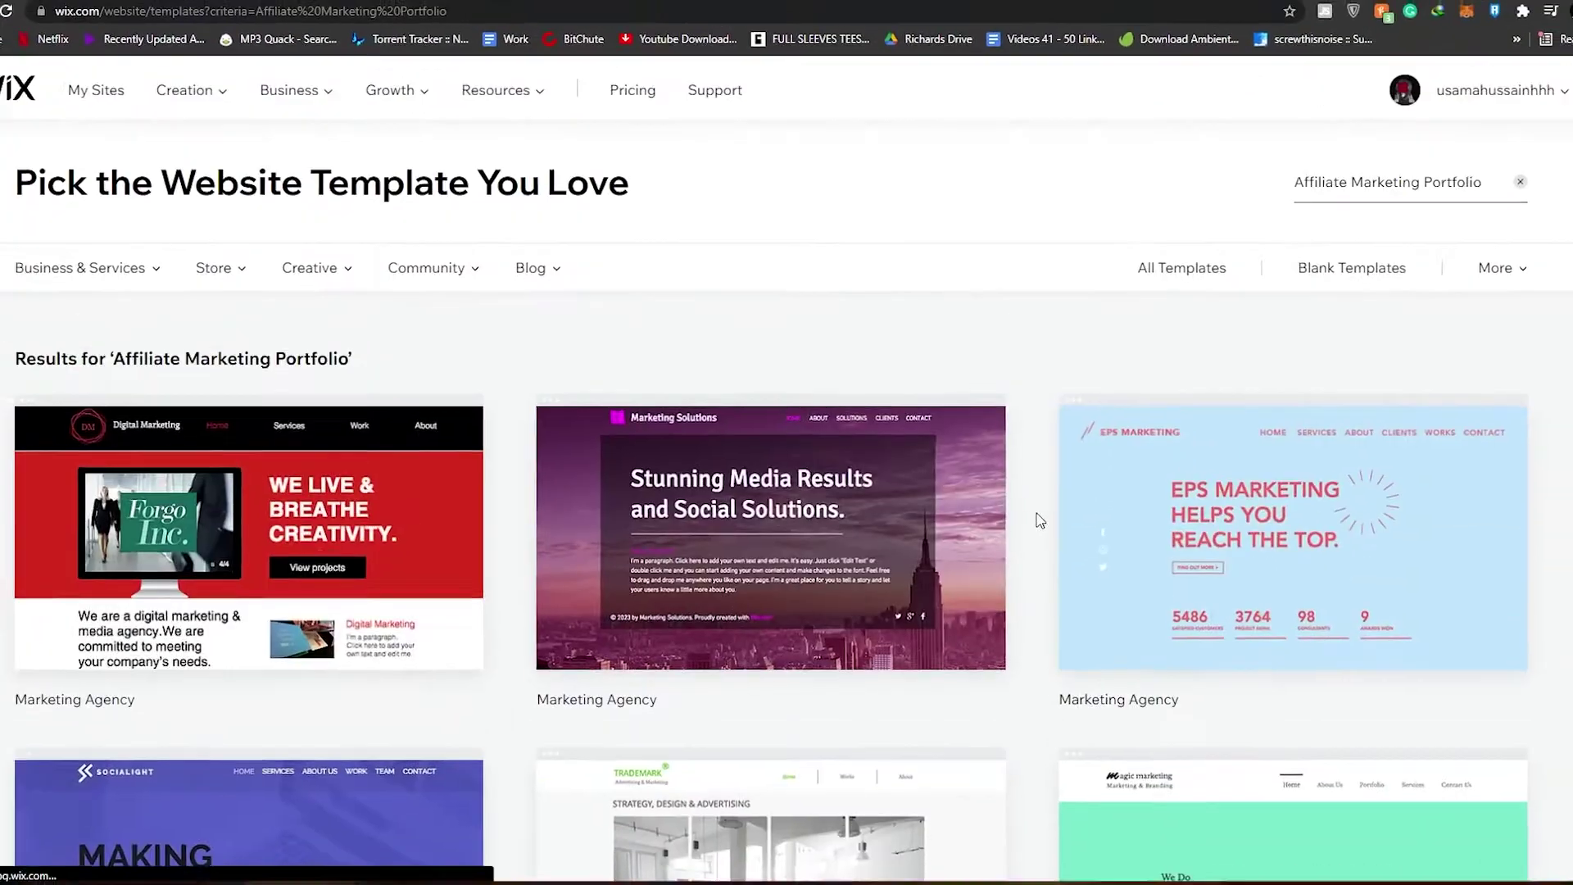
{"action": "scroll", "coordinate": [965, 499], "scroll_direction": "down", "scroll_amount": 5}
{"action": "scroll", "coordinate": [587, 421], "scroll_direction": "down", "scroll_amount": 8}
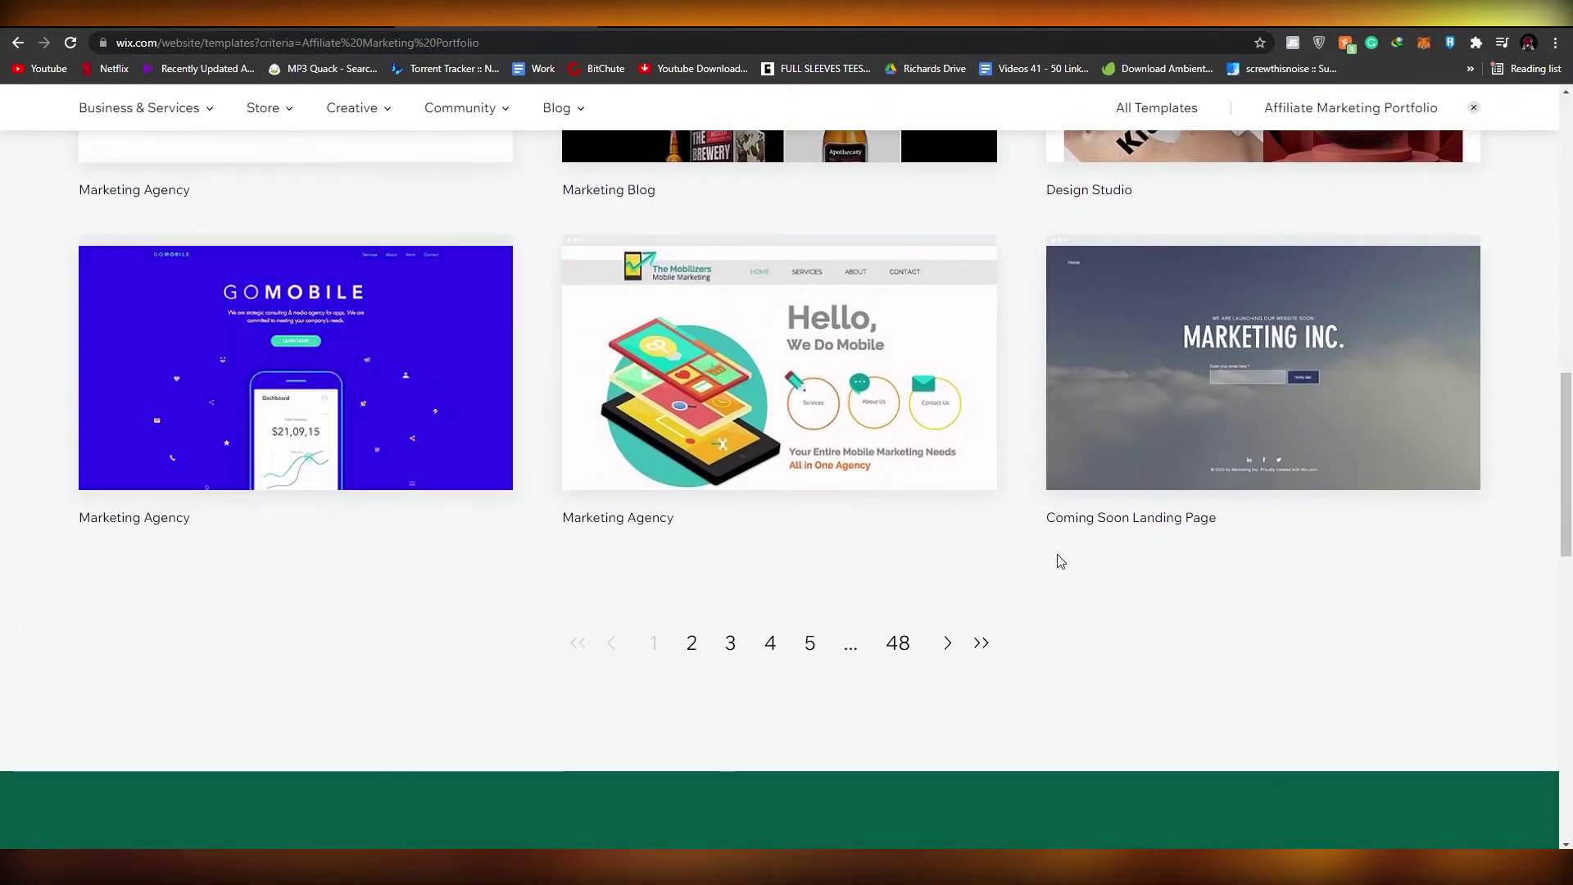
{"action": "scroll", "coordinate": [1032, 558], "scroll_direction": "up", "scroll_amount": 4}
{"action": "scroll", "coordinate": [1039, 564], "scroll_direction": "up", "scroll_amount": 3}
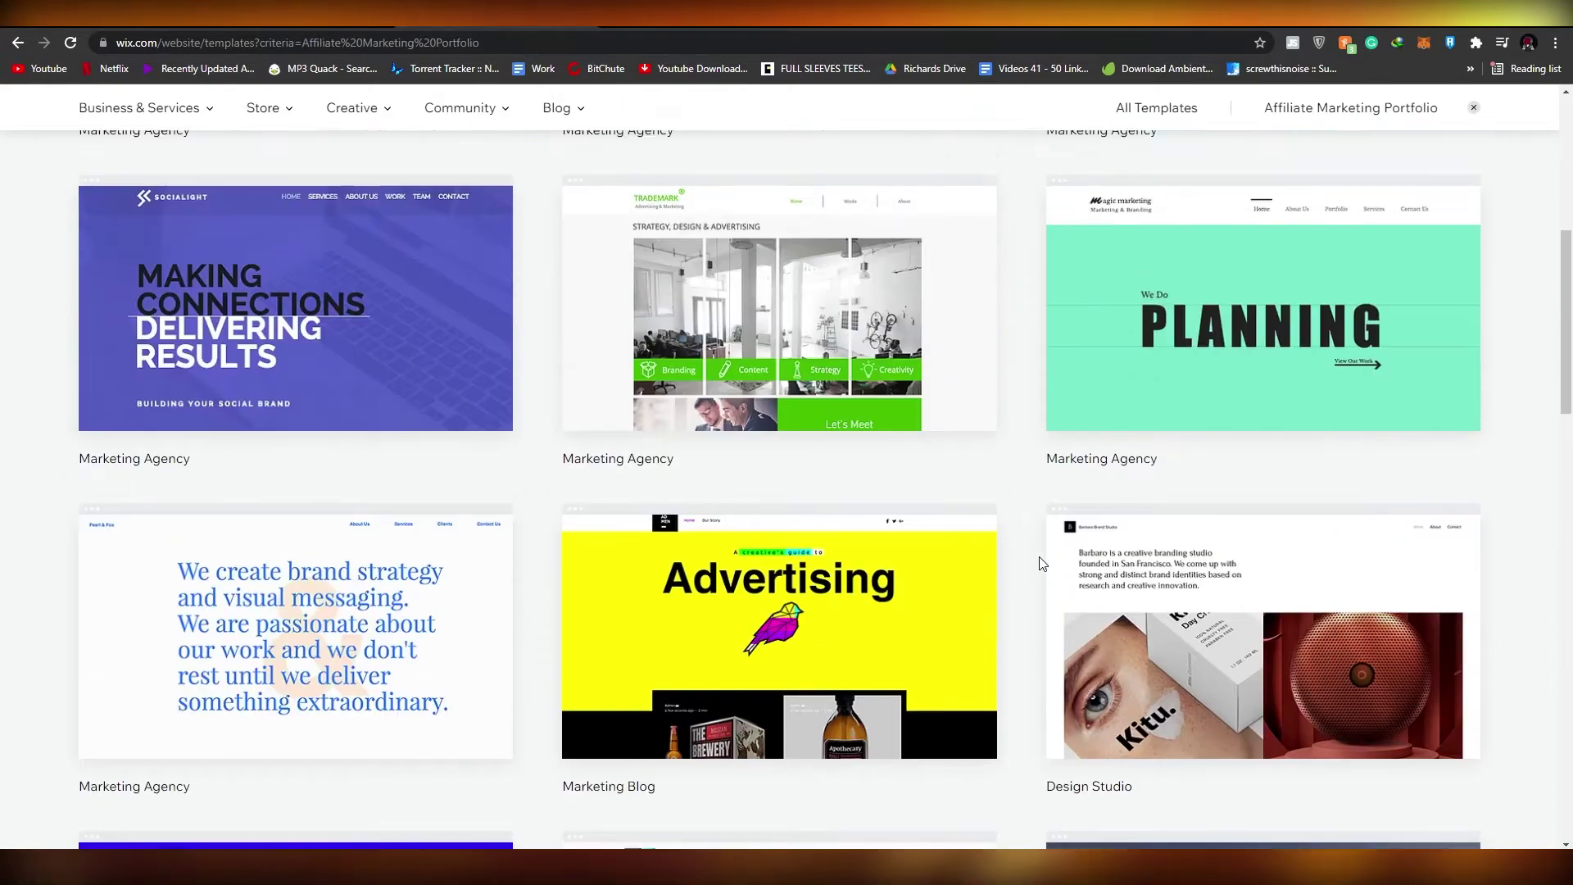
Step: Replace the Affiliate Marketing Portfolio template search with "landing" and choose the Landing Page category
{"action": "scroll", "coordinate": [1039, 564], "scroll_direction": "down", "scroll_amount": 5}
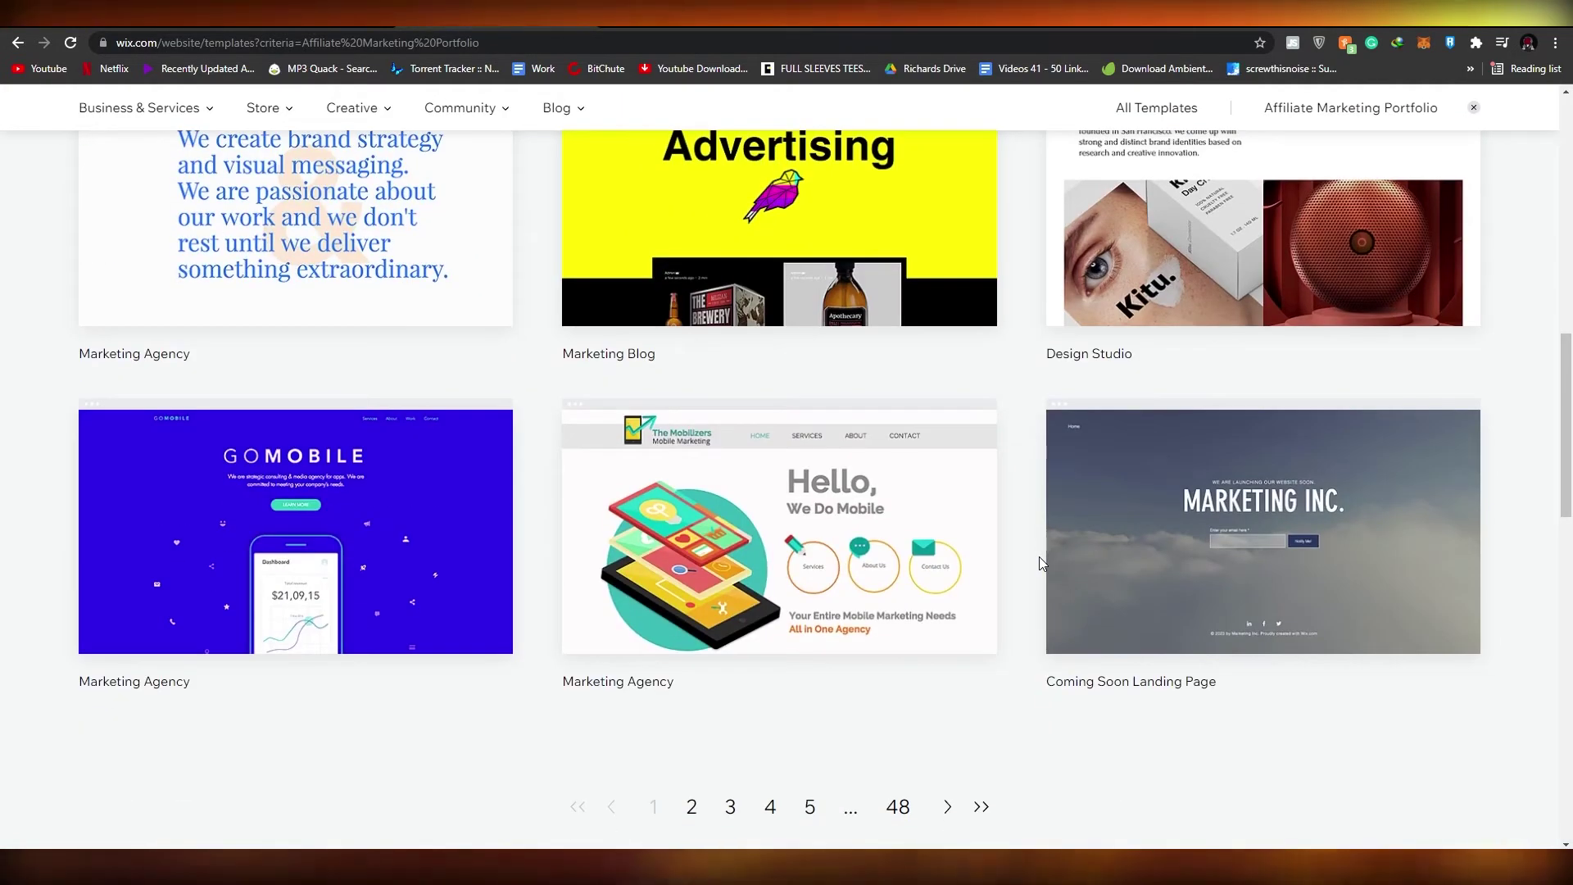
{"action": "mouse_move", "coordinate": [1380, 509]}
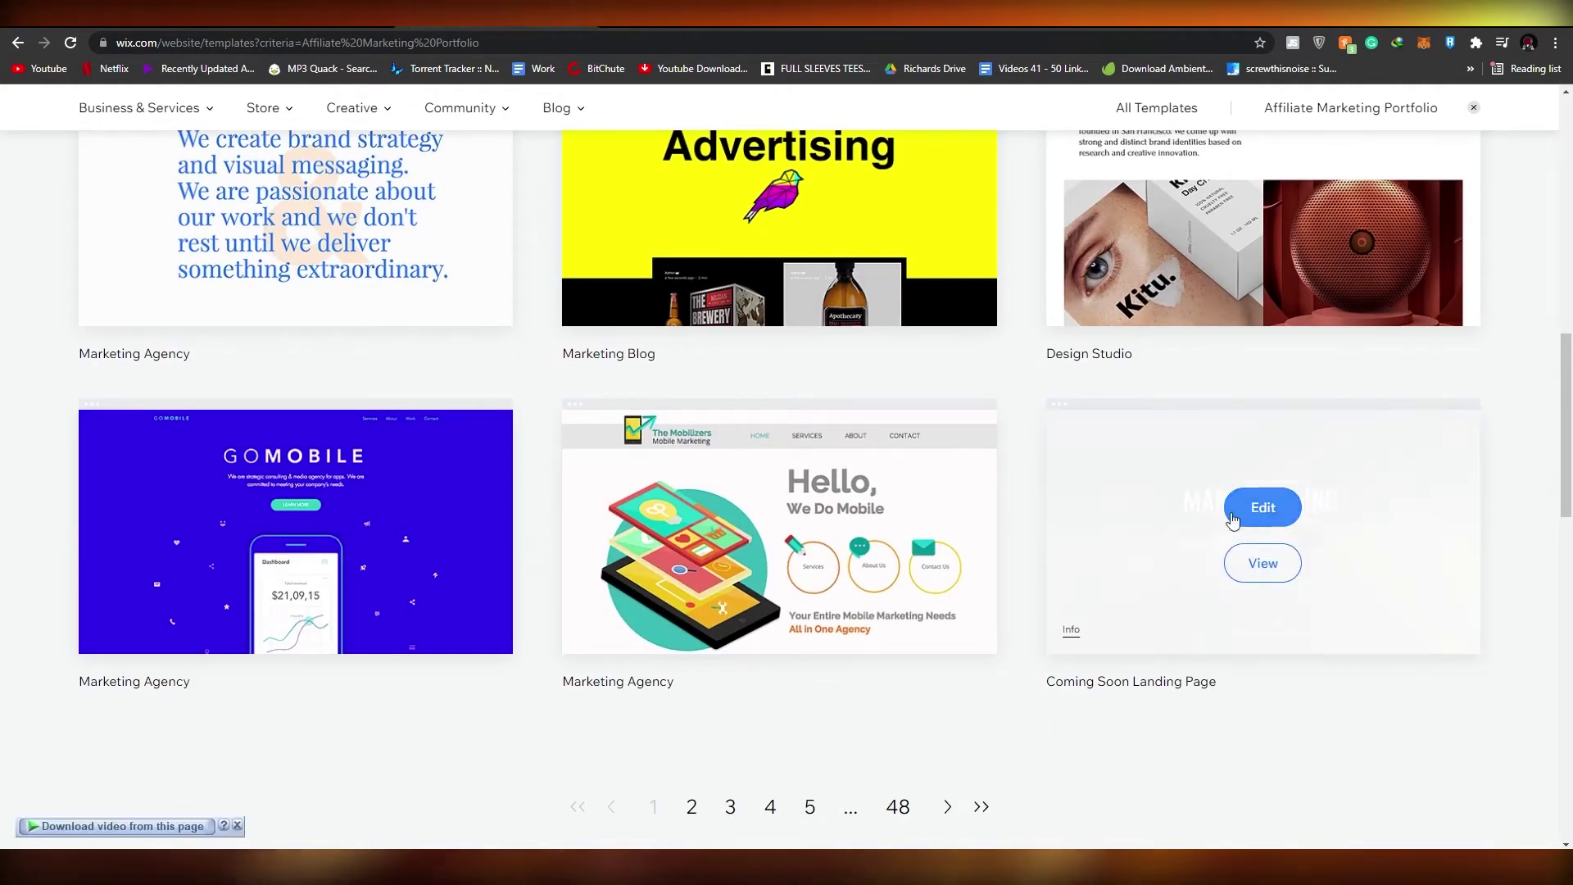
{"action": "scroll", "coordinate": [1053, 569], "scroll_direction": "up", "scroll_amount": 4}
{"action": "scroll", "coordinate": [1013, 592], "scroll_direction": "up", "scroll_amount": 8}
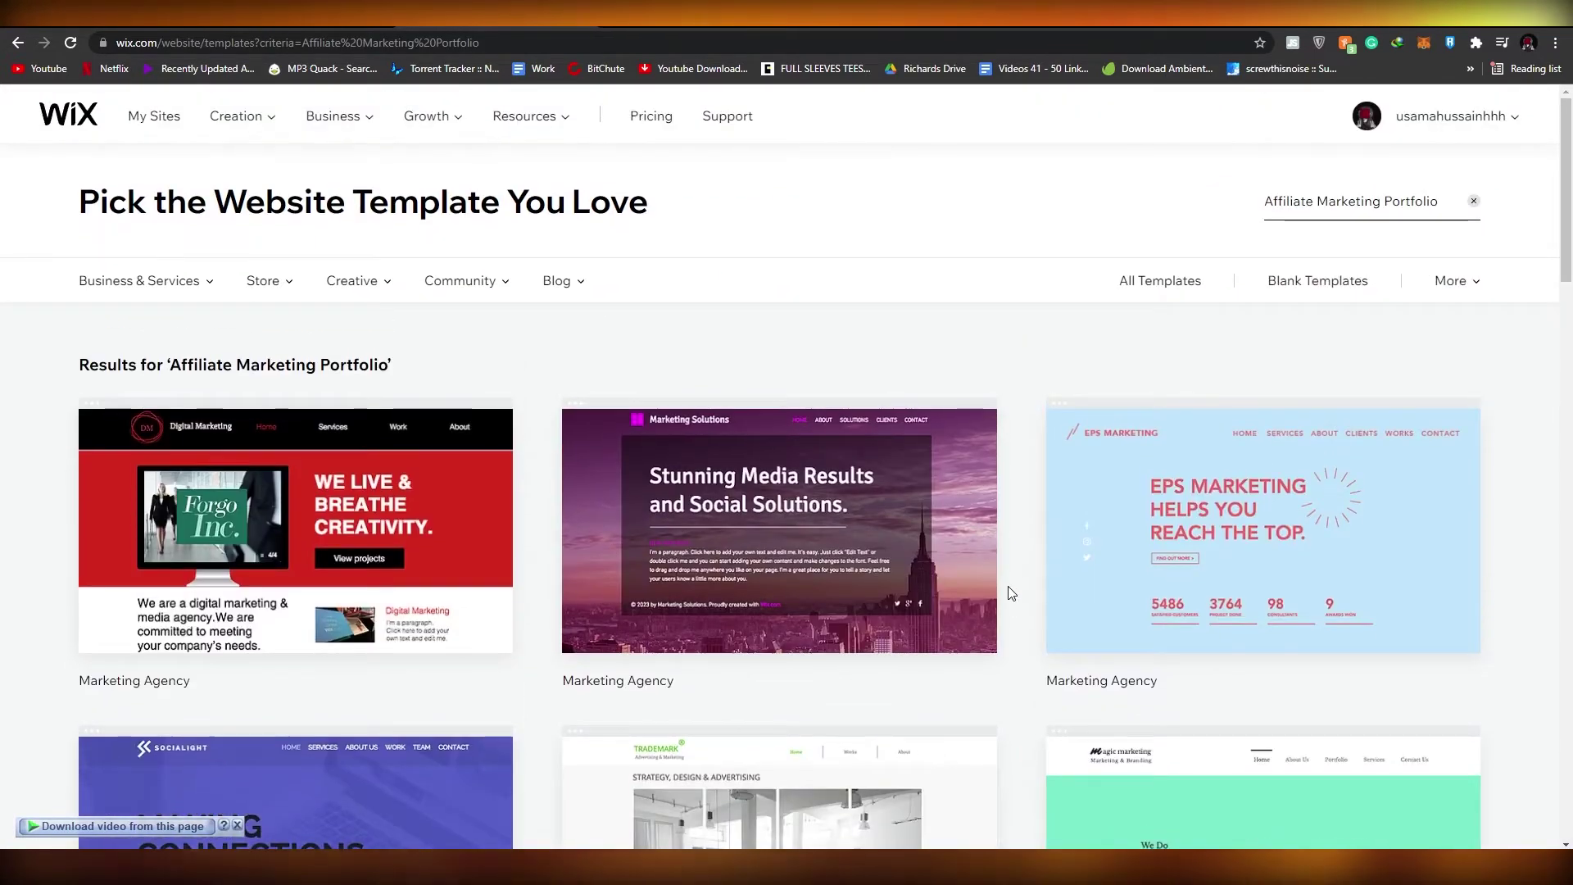
{"action": "scroll", "coordinate": [1013, 592], "scroll_direction": "down", "scroll_amount": 1}
{"action": "scroll", "coordinate": [1012, 593], "scroll_direction": "up", "scroll_amount": 1}
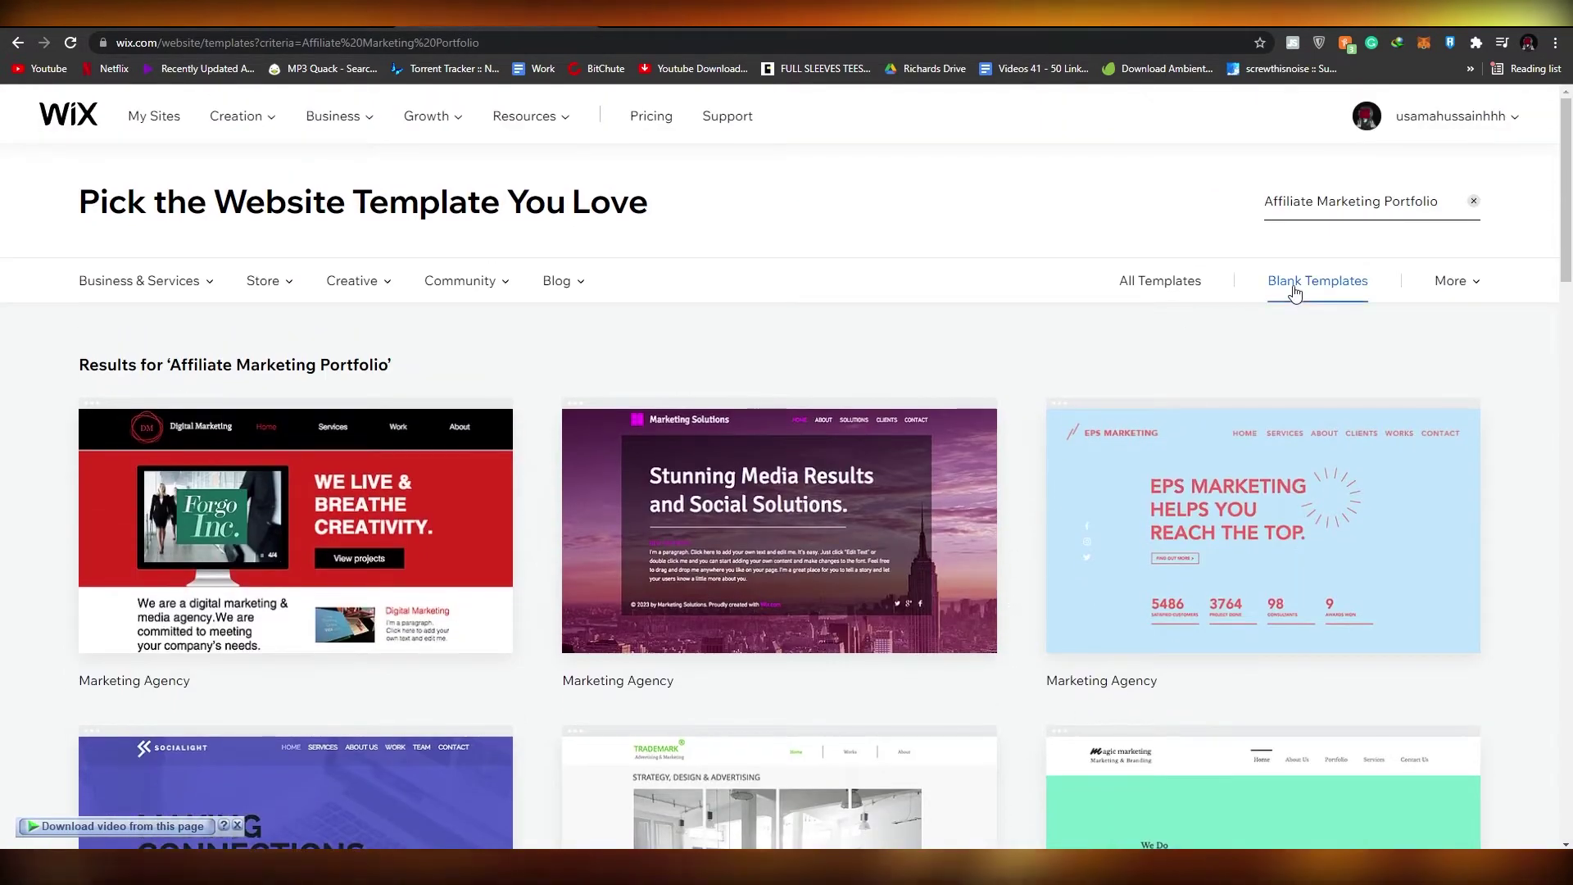
{"action": "left_click", "coordinate": [1473, 200]}
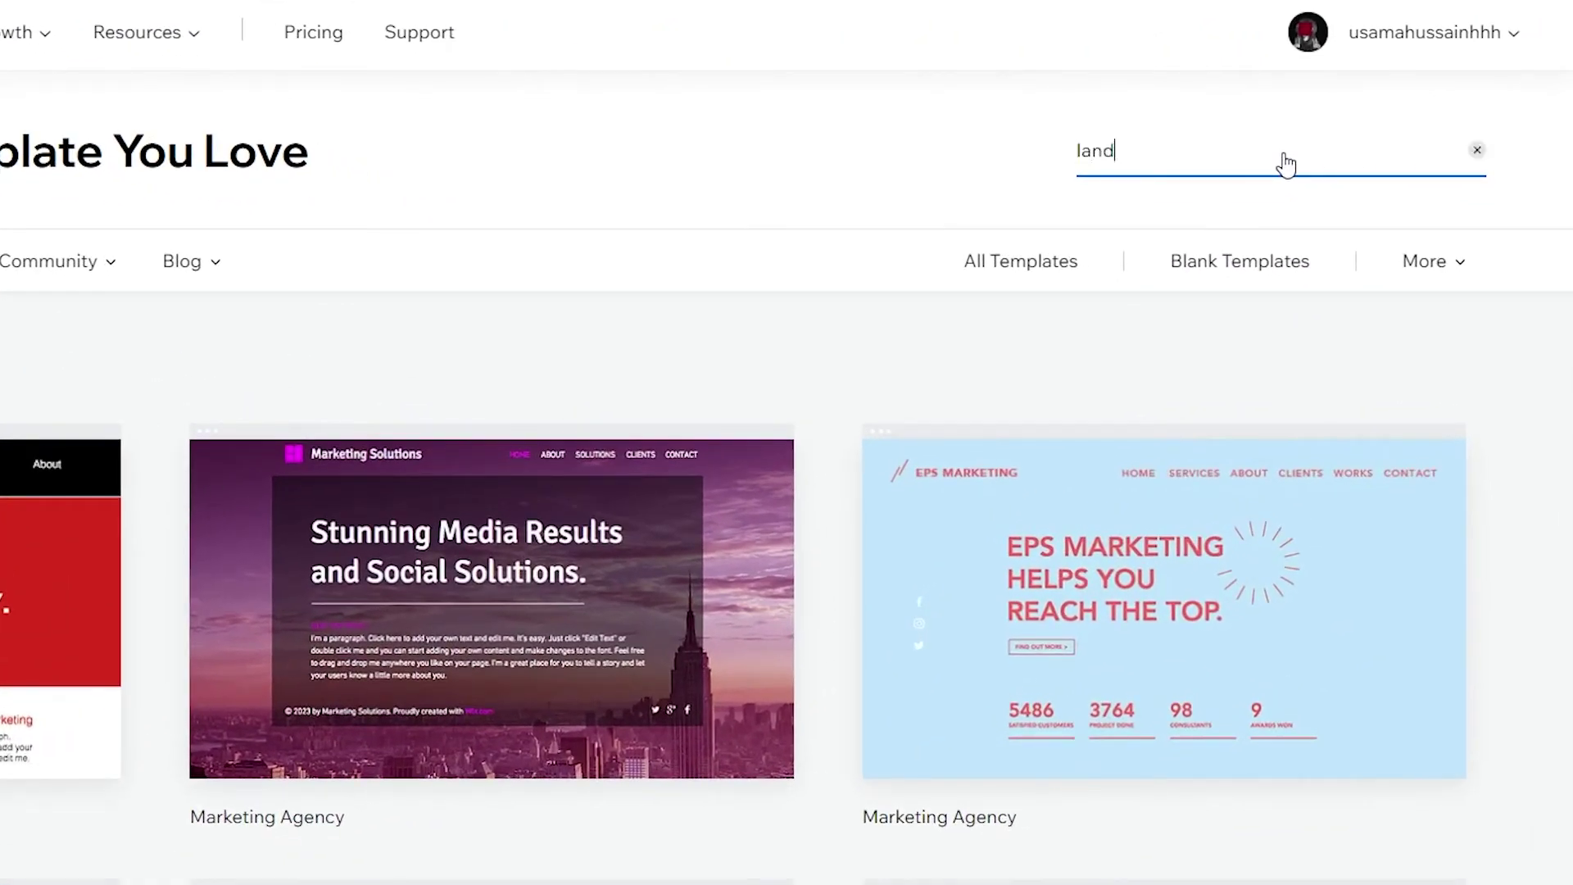
{"action": "type", "text": "landing"}
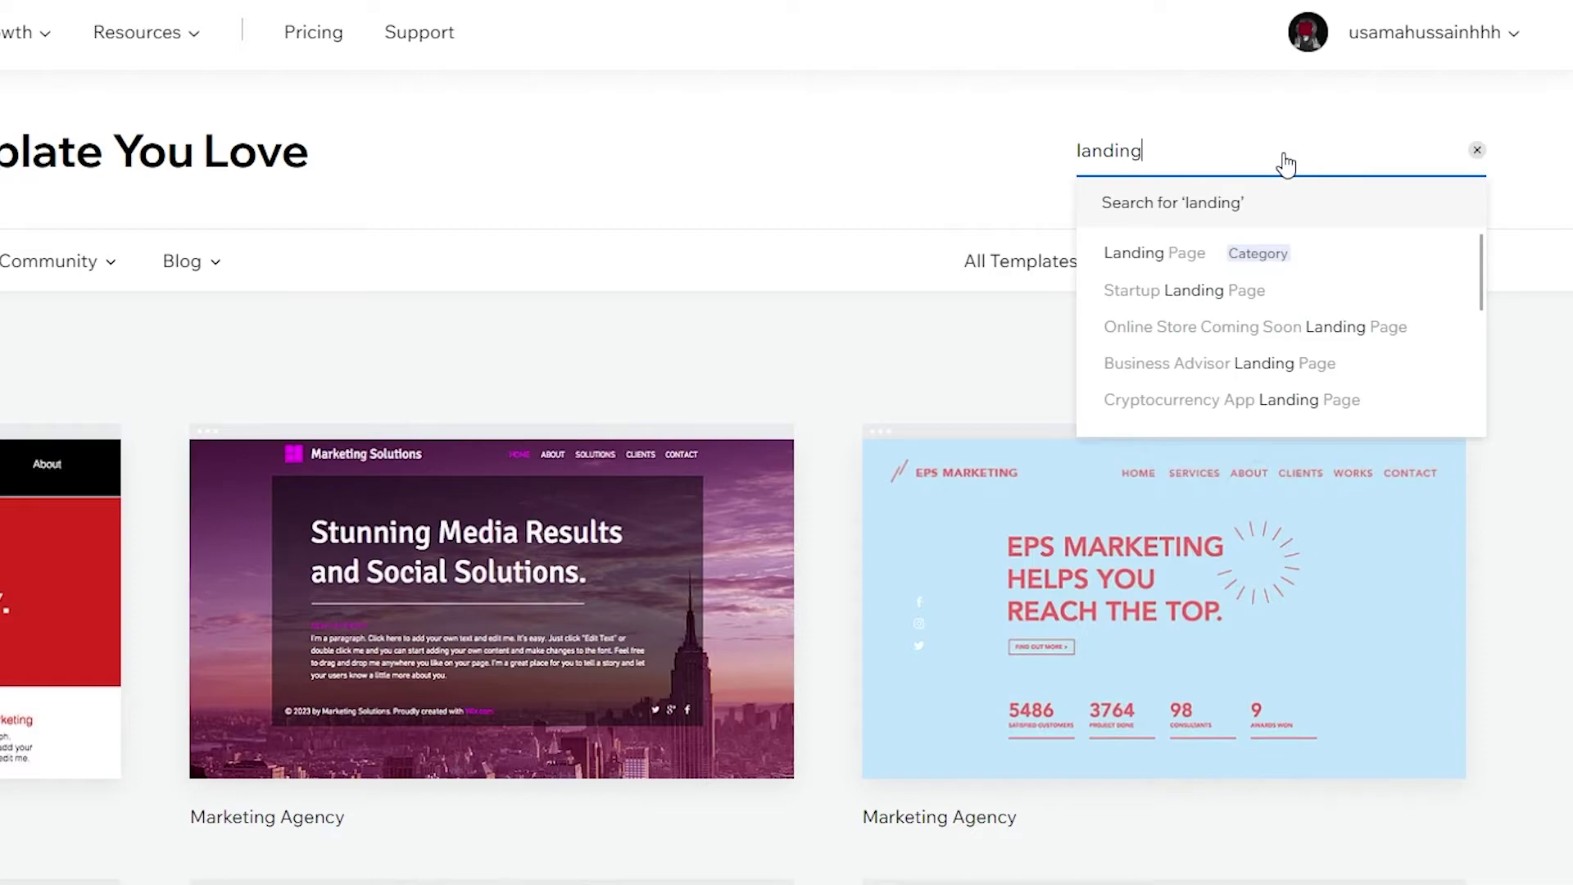
{"action": "left_click", "coordinate": [1182, 261]}
Step: Browse the landing page templates and start editing the Coming Soon Landing Page template headed "We Know You're Hungry"
{"action": "scroll", "coordinate": [287, 465], "scroll_direction": "down", "scroll_amount": 3}
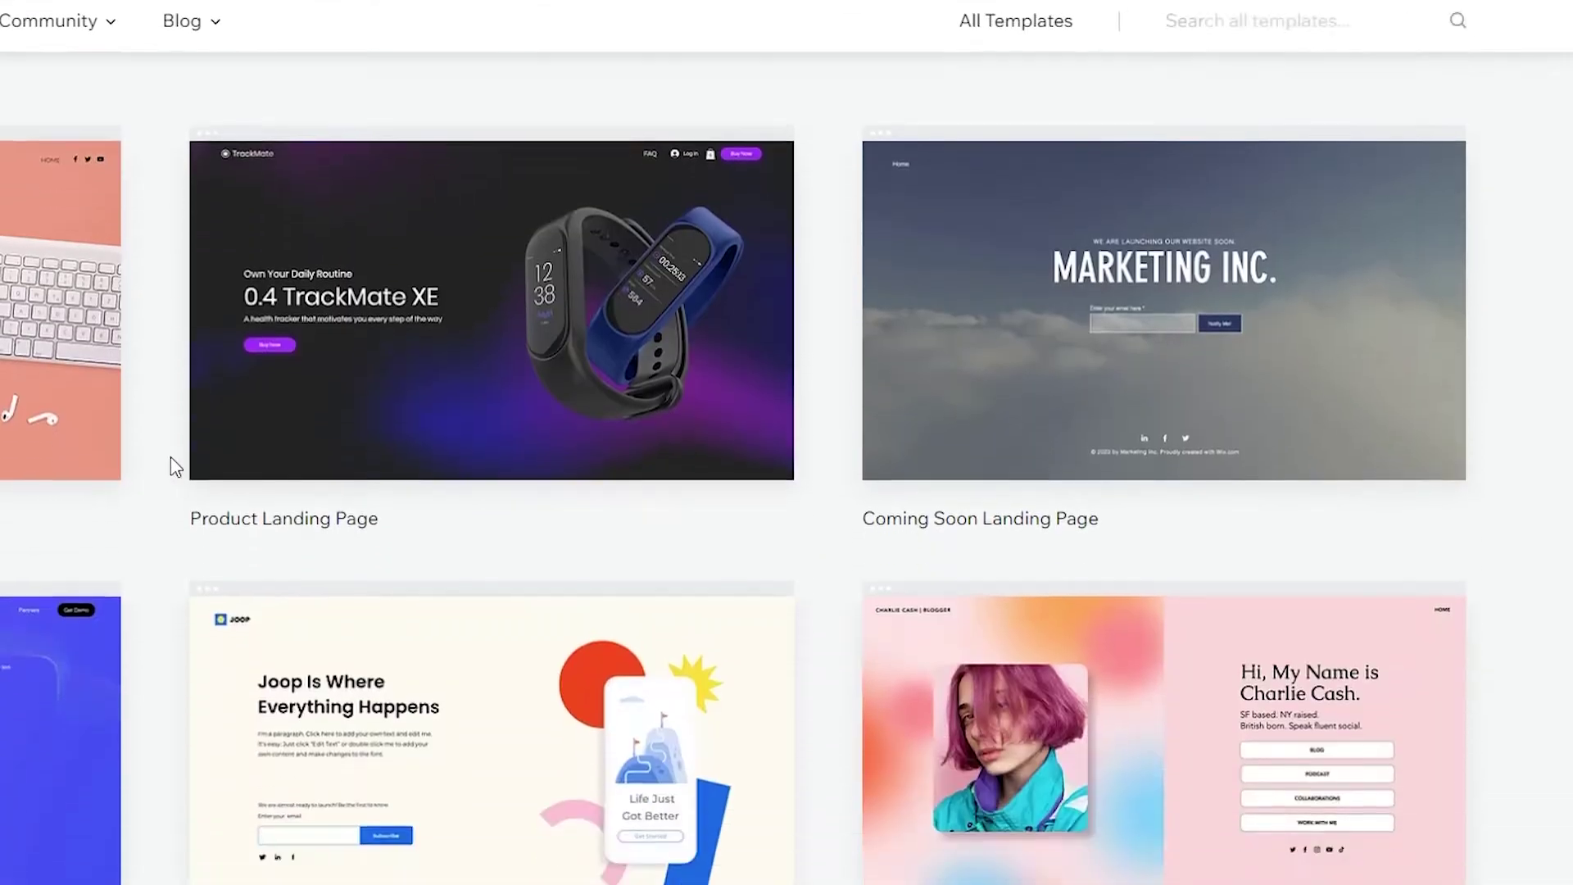
{"action": "scroll", "coordinate": [176, 467], "scroll_direction": "down", "scroll_amount": 9}
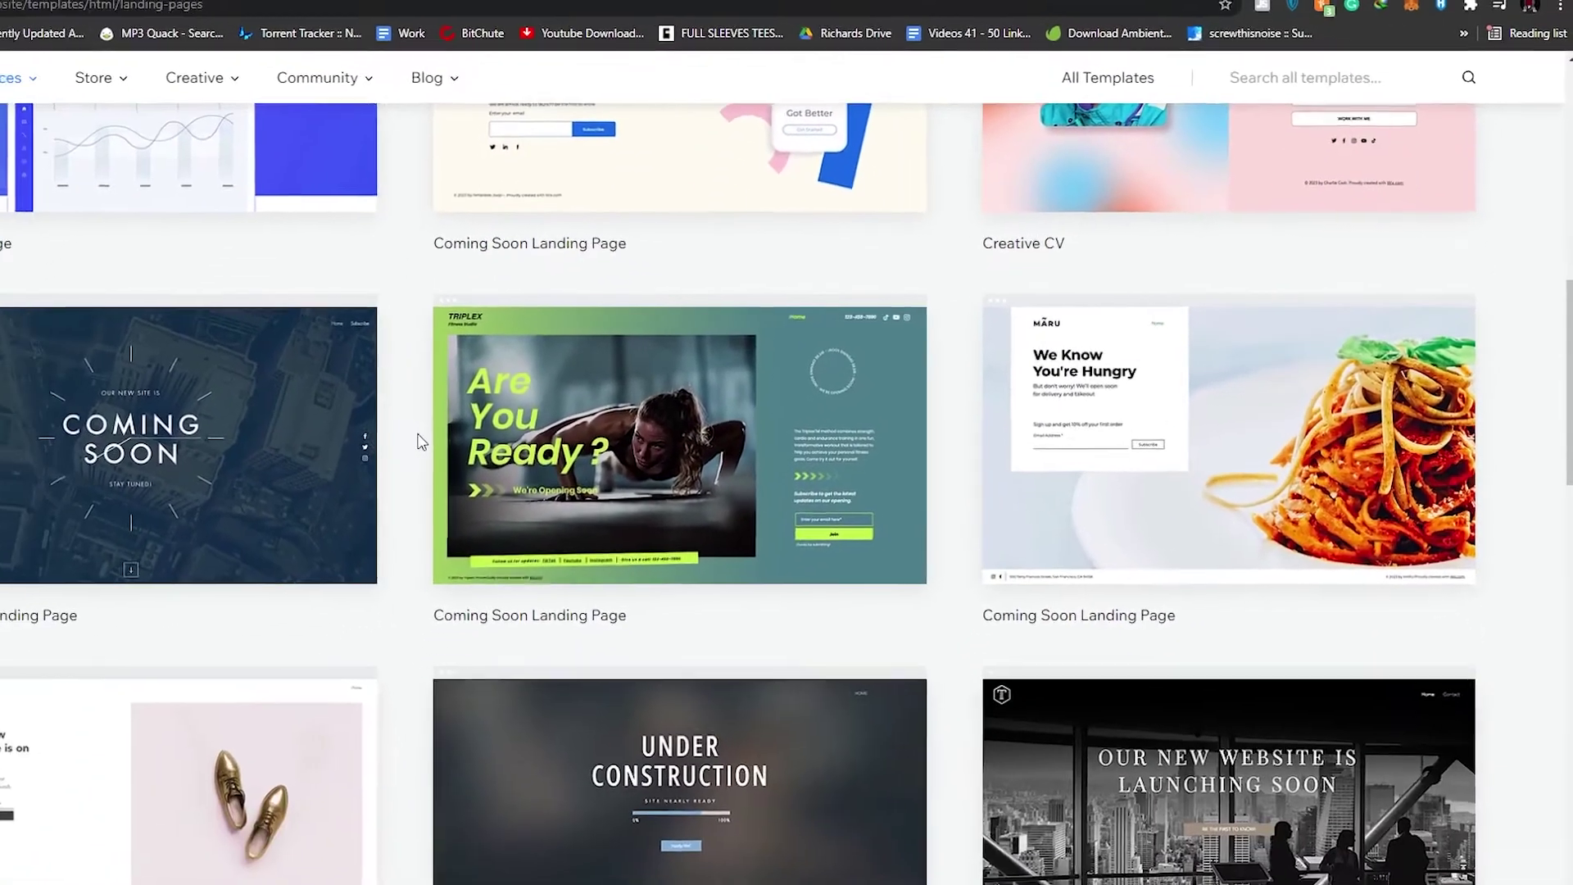
{"action": "scroll", "coordinate": [420, 443], "scroll_direction": "down", "scroll_amount": 5}
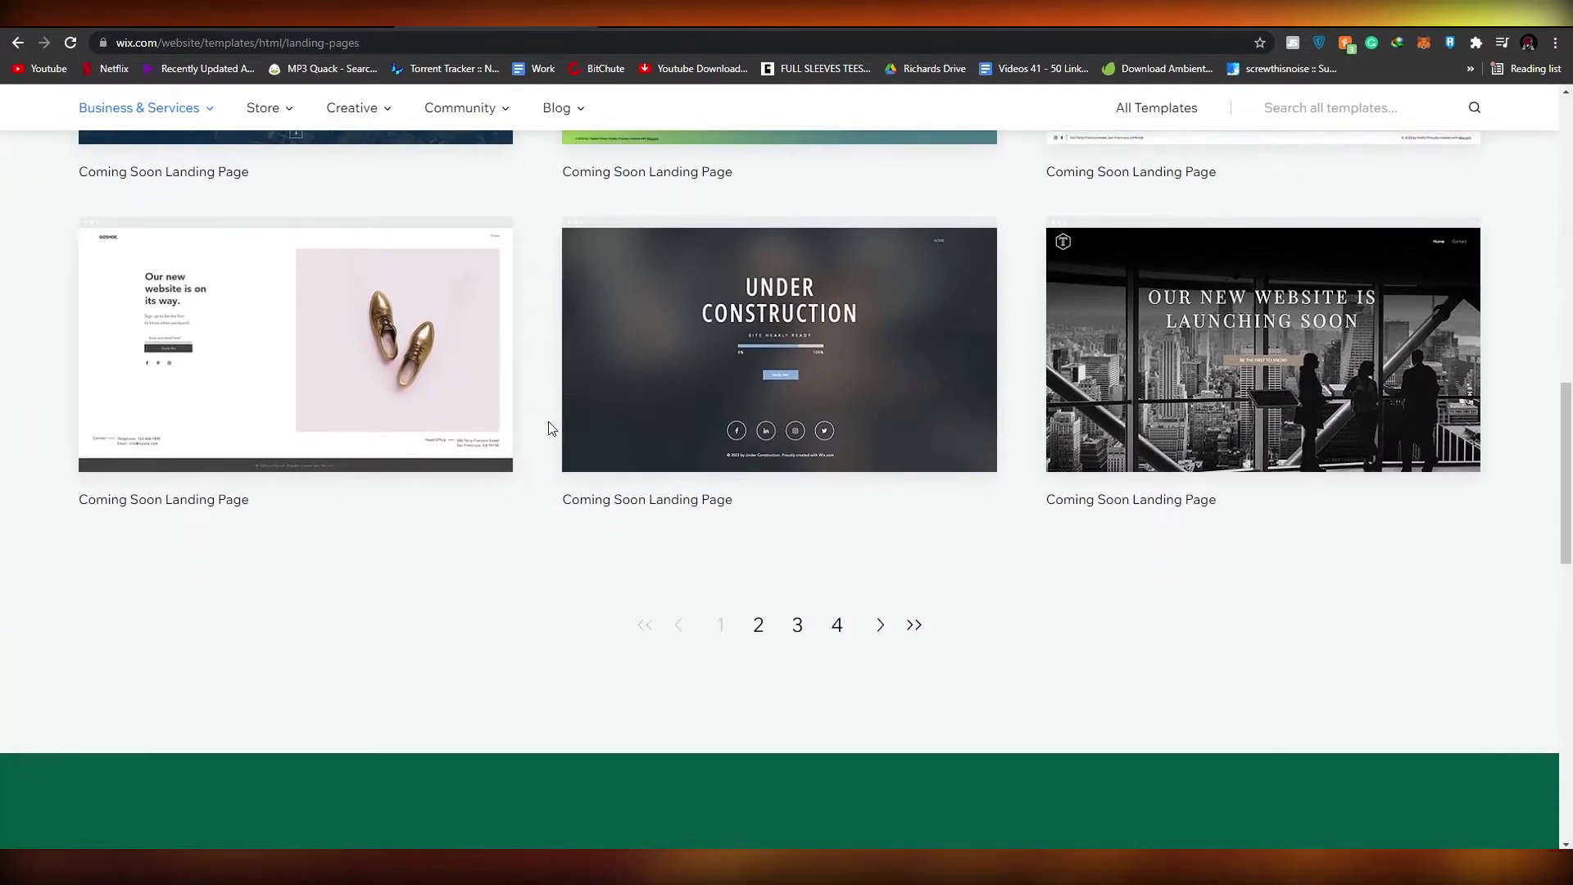
{"action": "scroll", "coordinate": [549, 428], "scroll_direction": "down", "scroll_amount": 2}
{"action": "scroll", "coordinate": [549, 427], "scroll_direction": "up", "scroll_amount": 5}
{"action": "scroll", "coordinate": [548, 428], "scroll_direction": "up", "scroll_amount": 10}
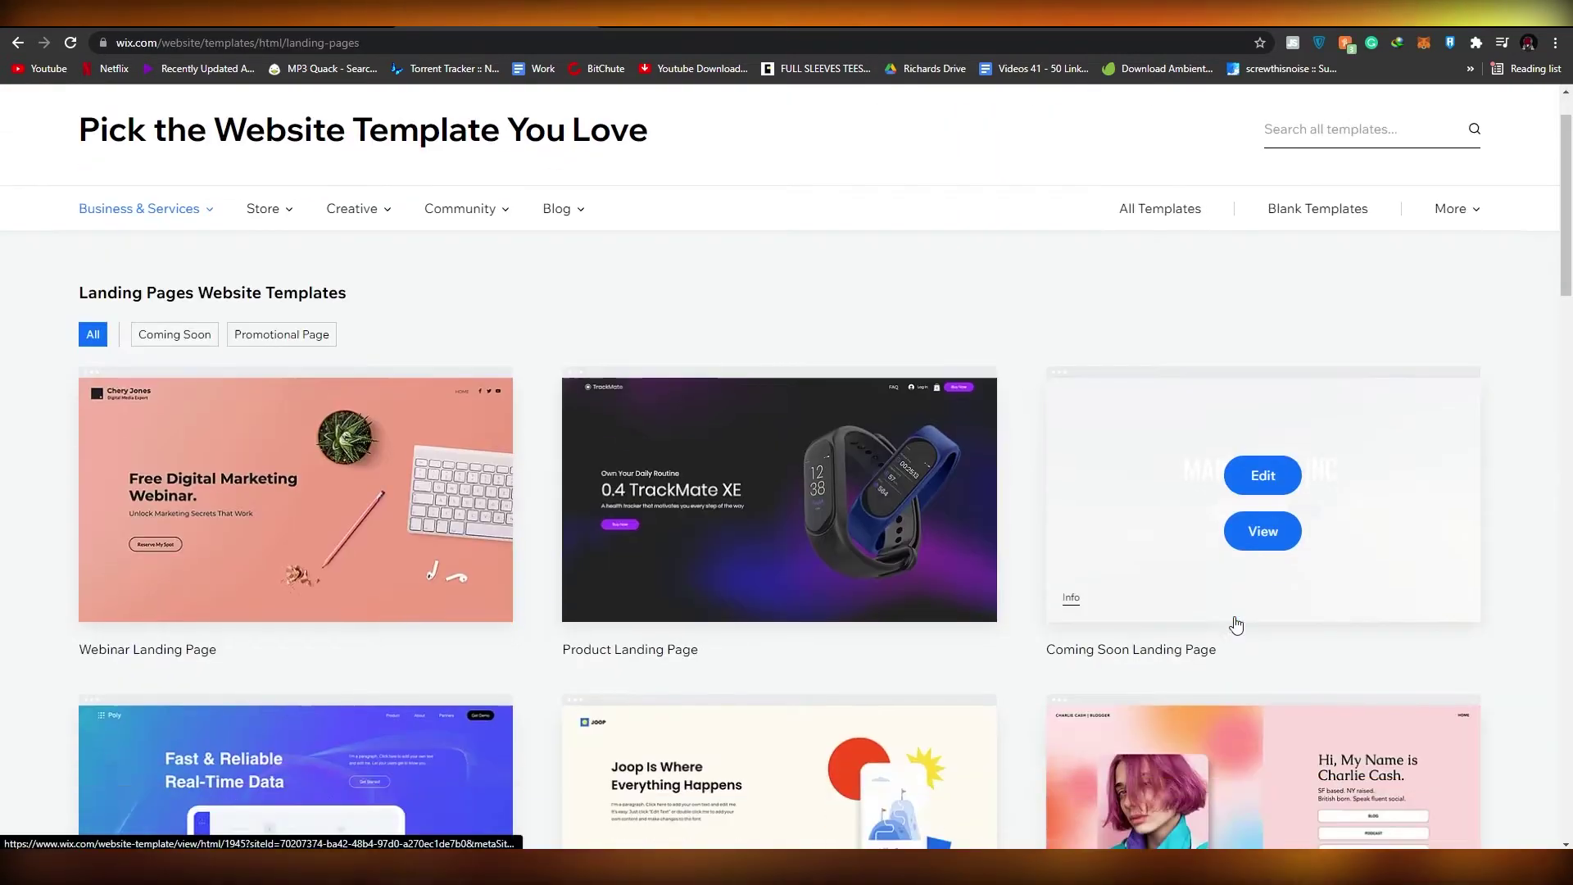
{"action": "scroll", "coordinate": [1559, 474], "scroll_direction": "down", "scroll_amount": 4}
{"action": "scroll", "coordinate": [1560, 477], "scroll_direction": "down", "scroll_amount": 3}
{"action": "scroll", "coordinate": [1561, 478], "scroll_direction": "down", "scroll_amount": 3}
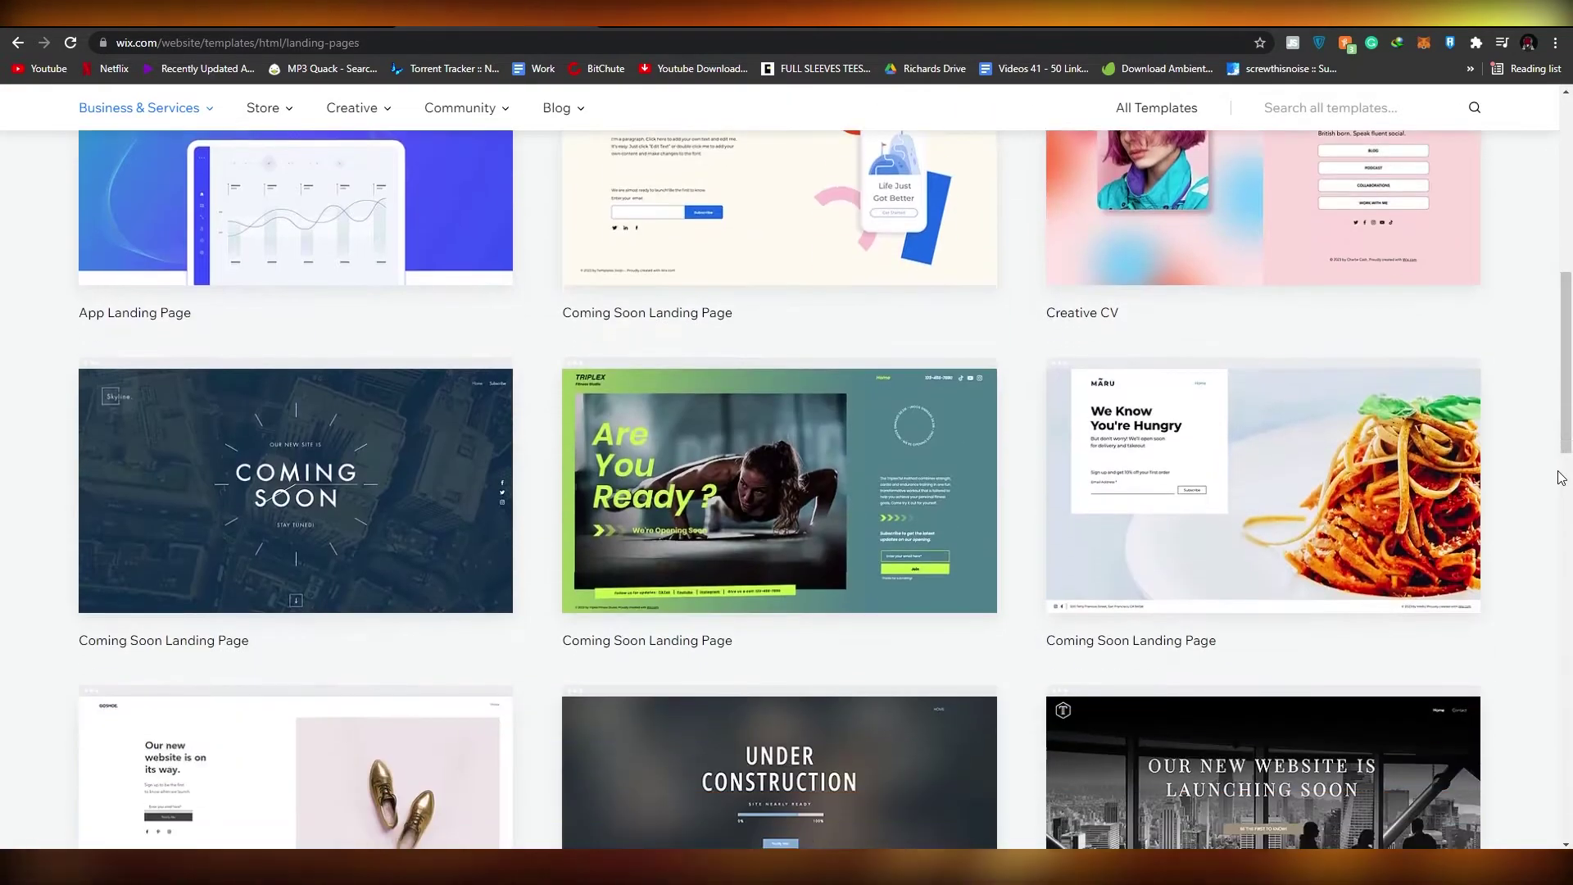
{"action": "mouse_move", "coordinate": [1310, 480]}
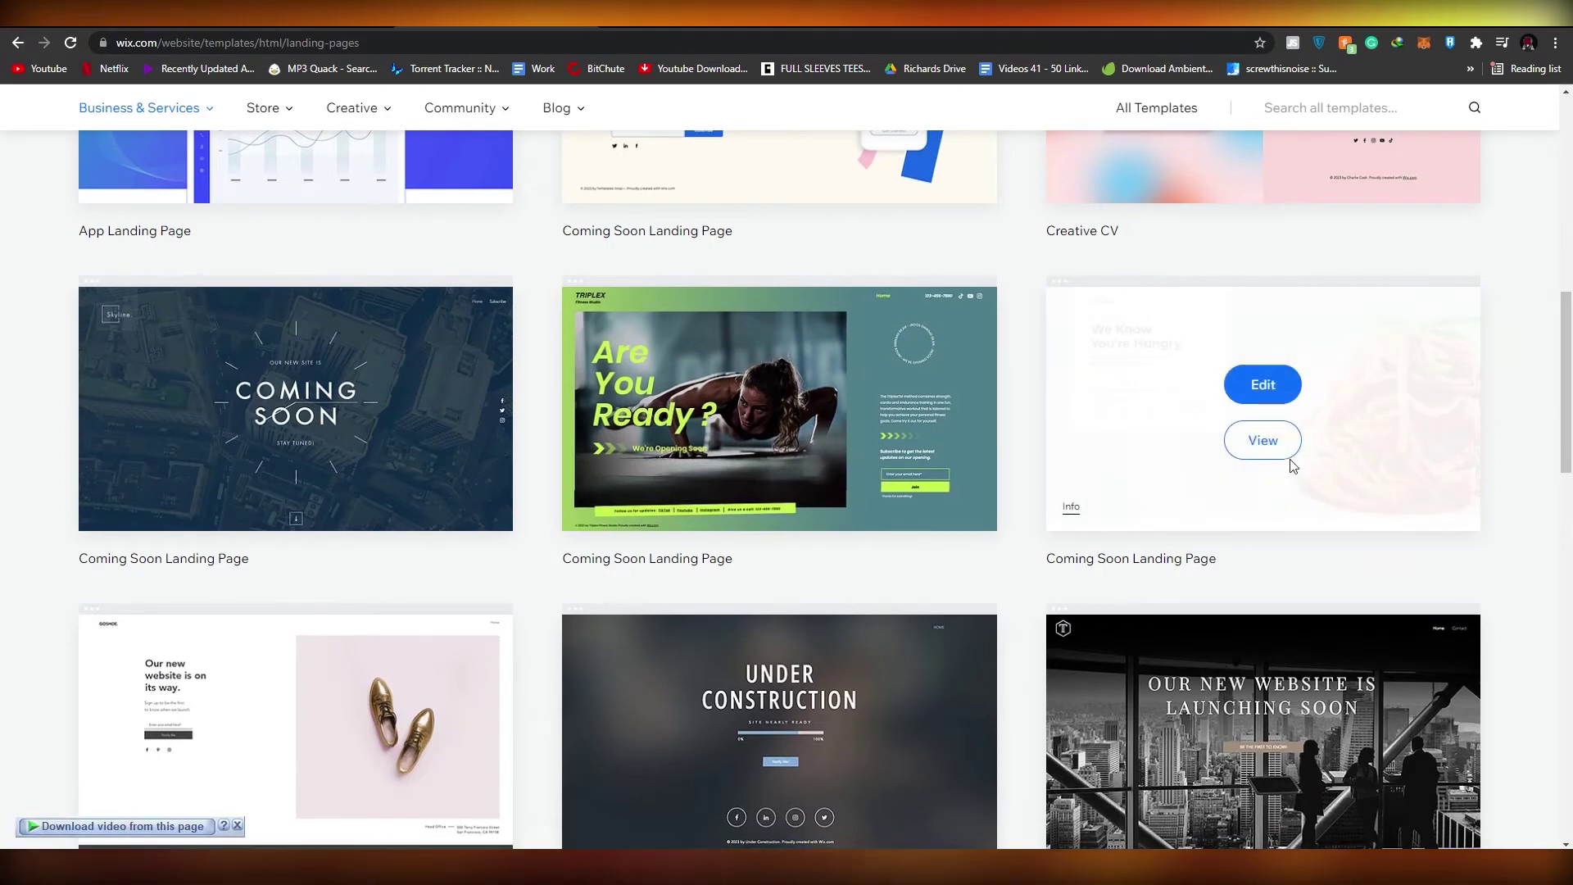
{"action": "left_click", "coordinate": [1277, 402]}
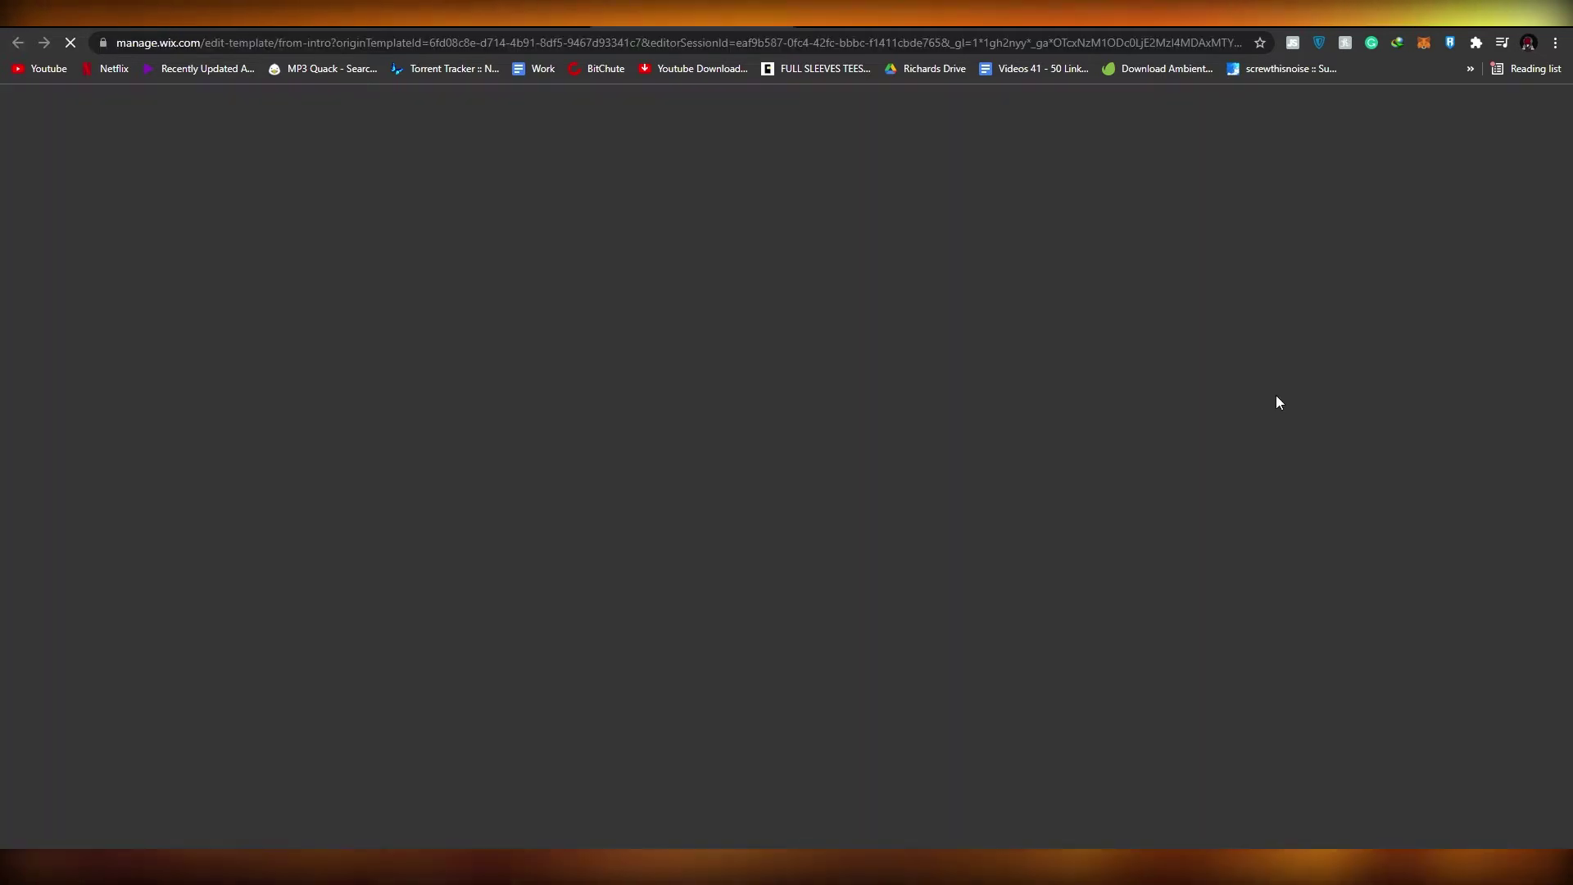
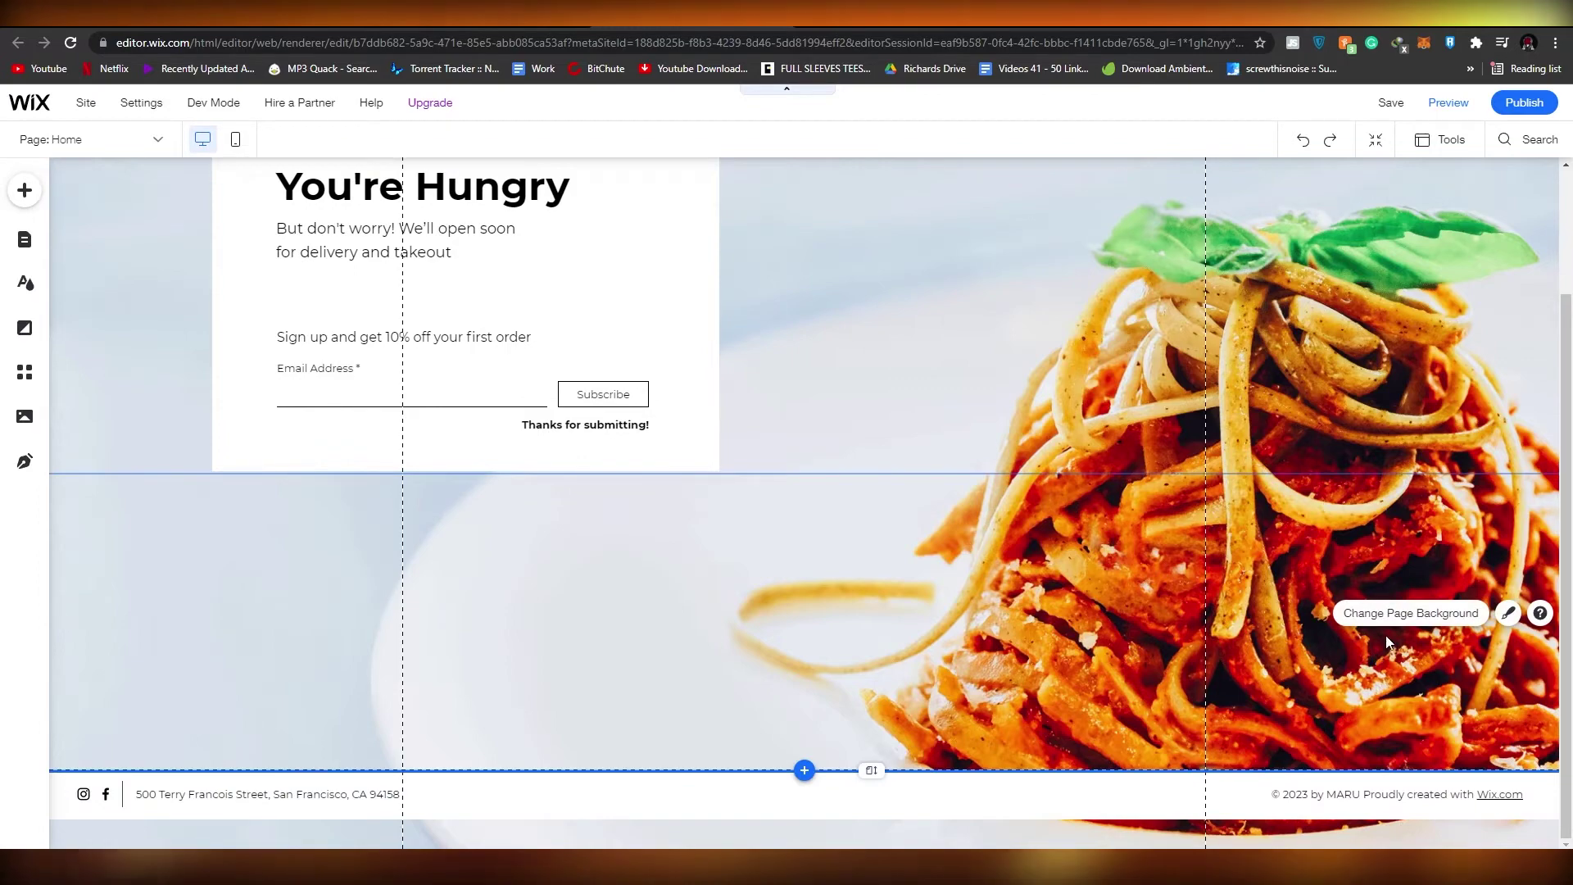
Step: Open the page background options and look through the selected backgrounds
{"action": "left_click", "coordinate": [1408, 613]}
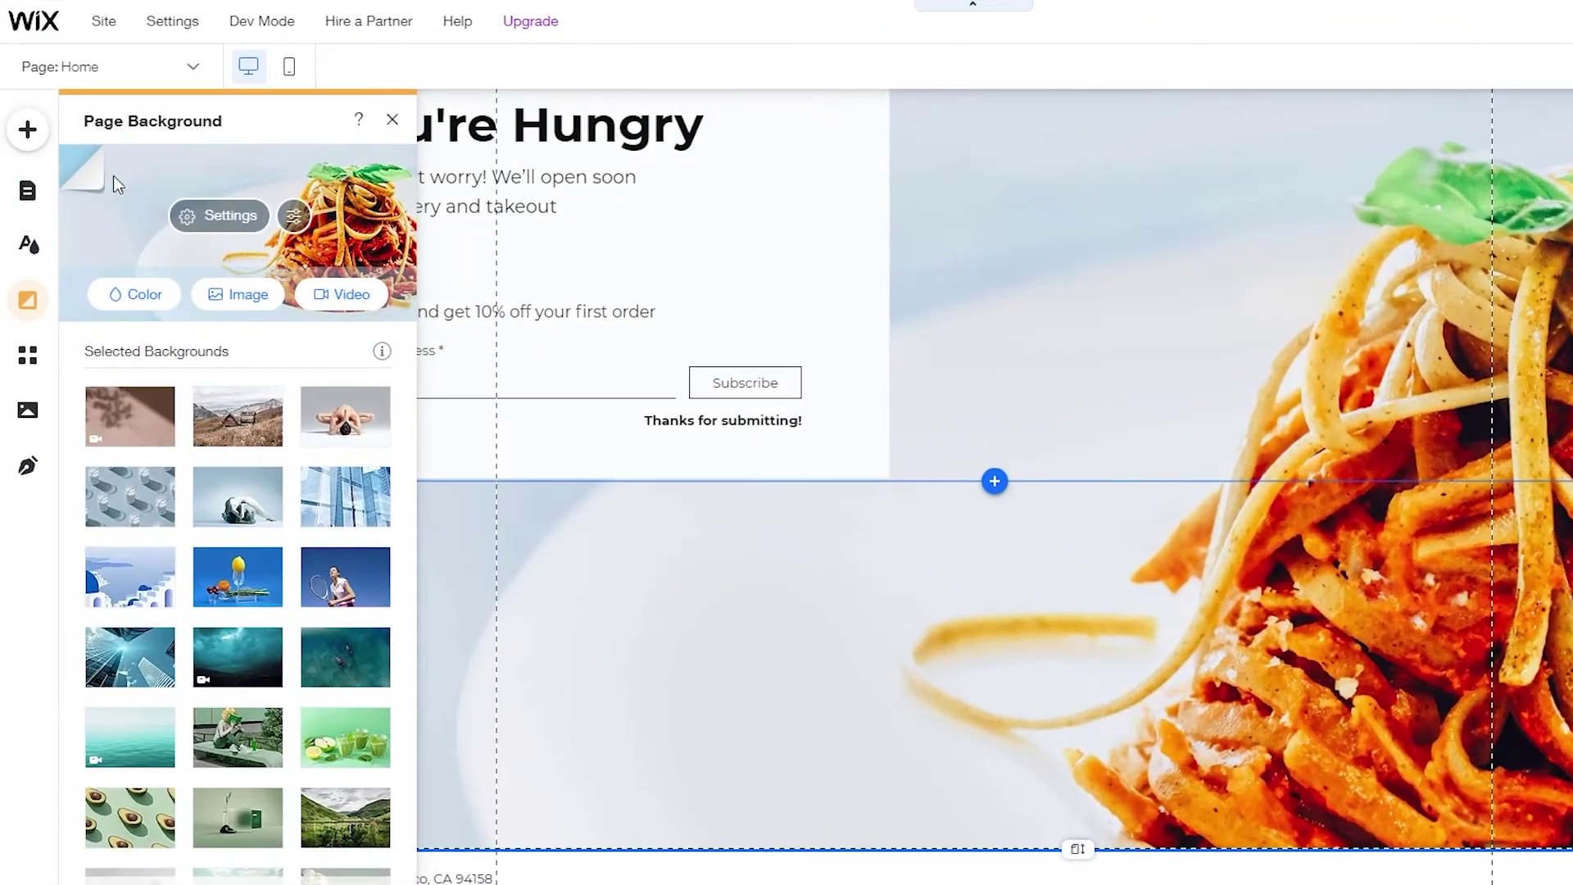
{"action": "mouse_move", "coordinate": [354, 504]}
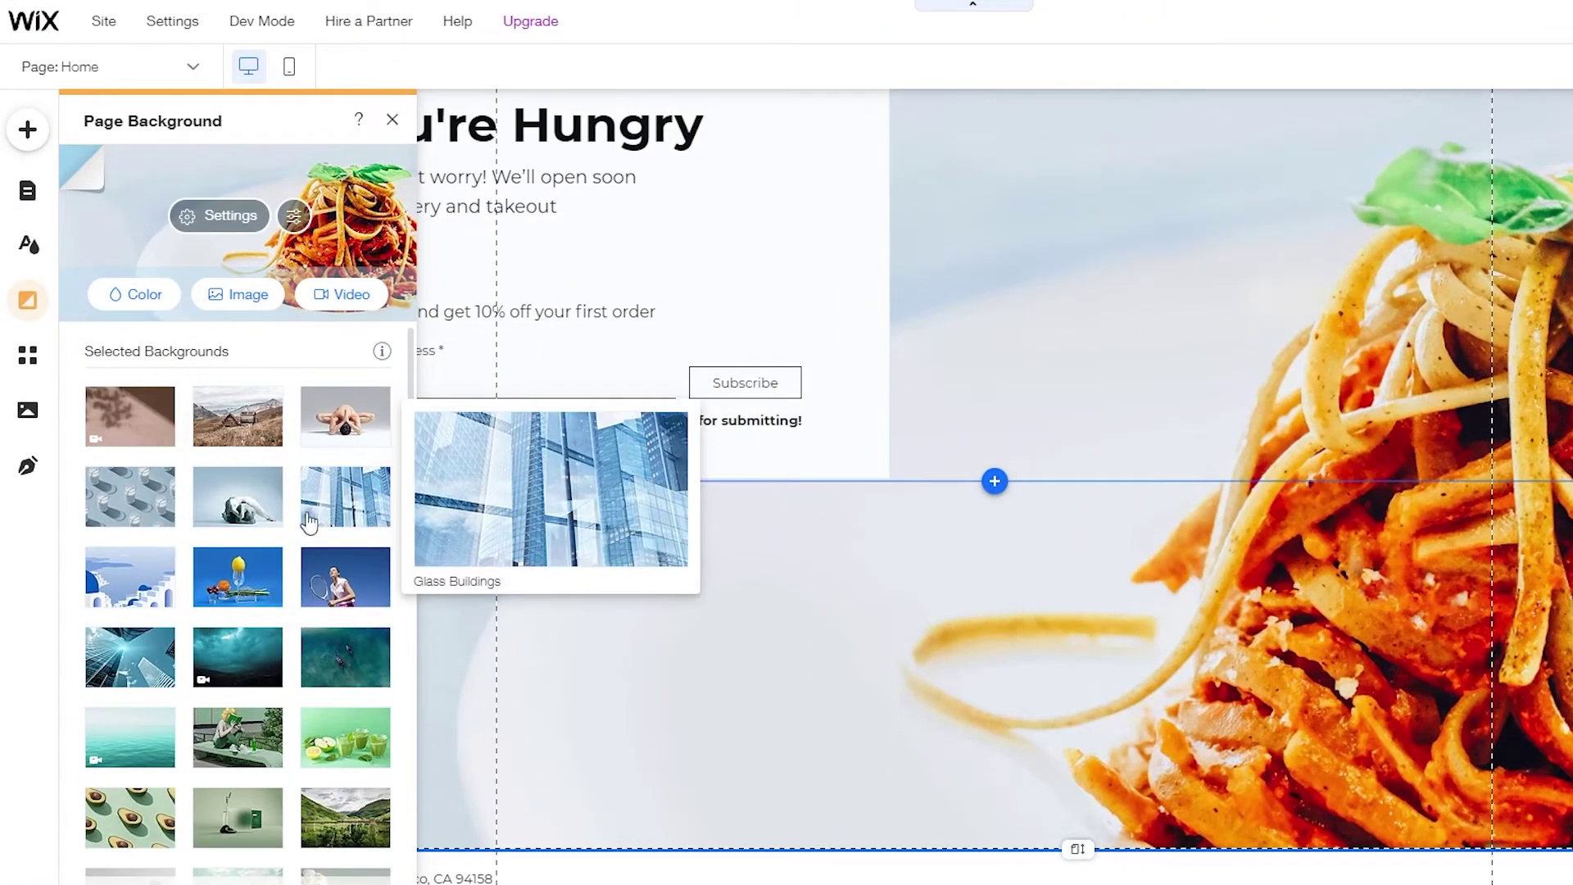
{"action": "mouse_move", "coordinate": [279, 399]}
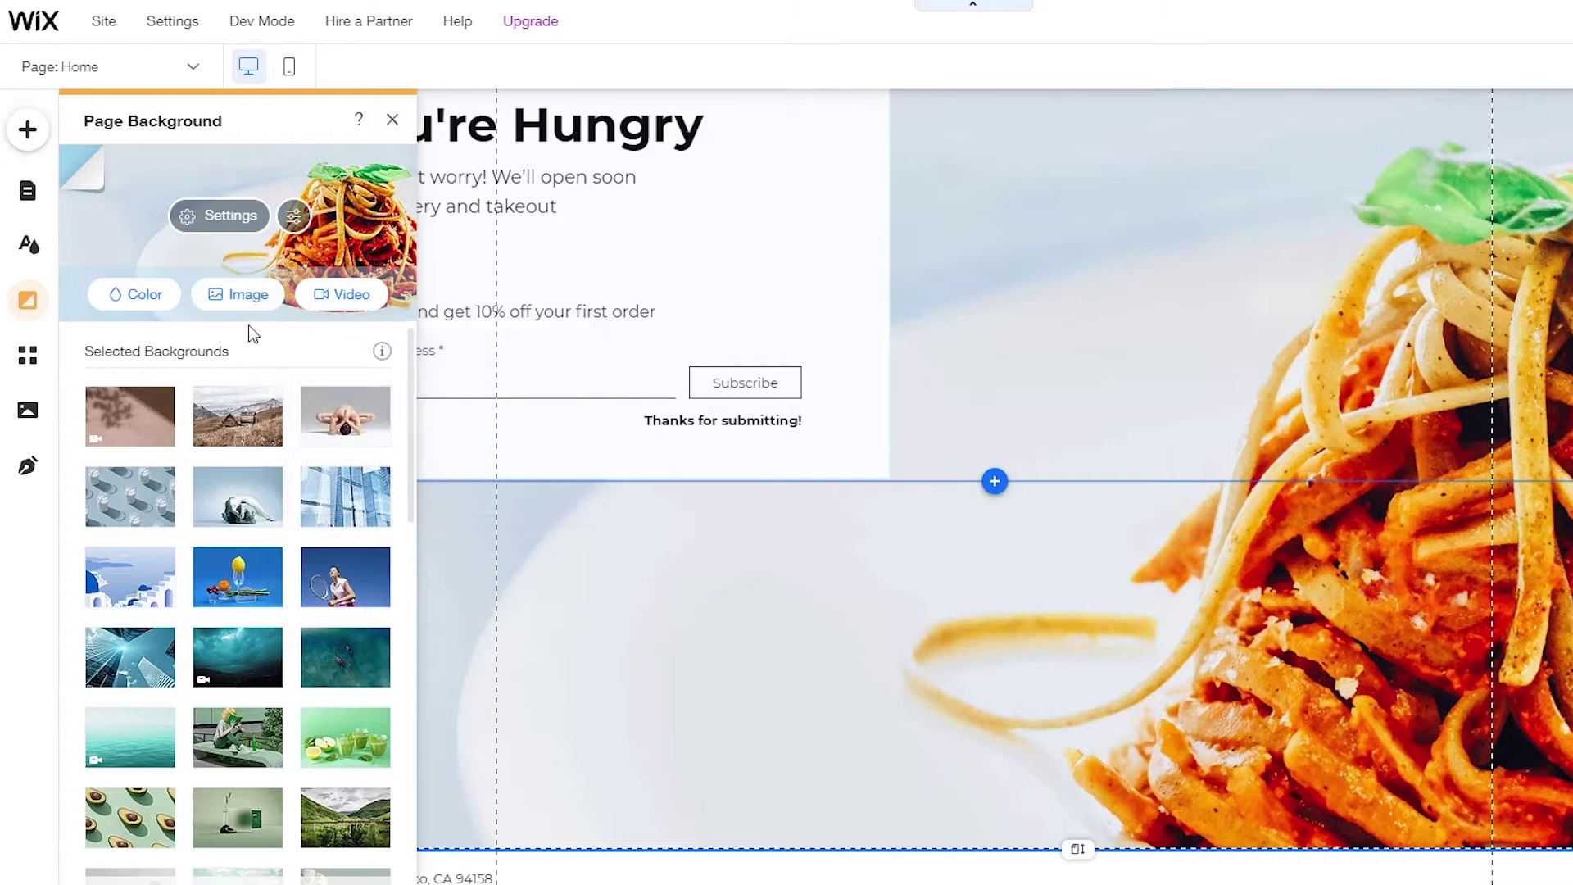
{"action": "scroll", "coordinate": [182, 375], "scroll_direction": "down", "scroll_amount": 1}
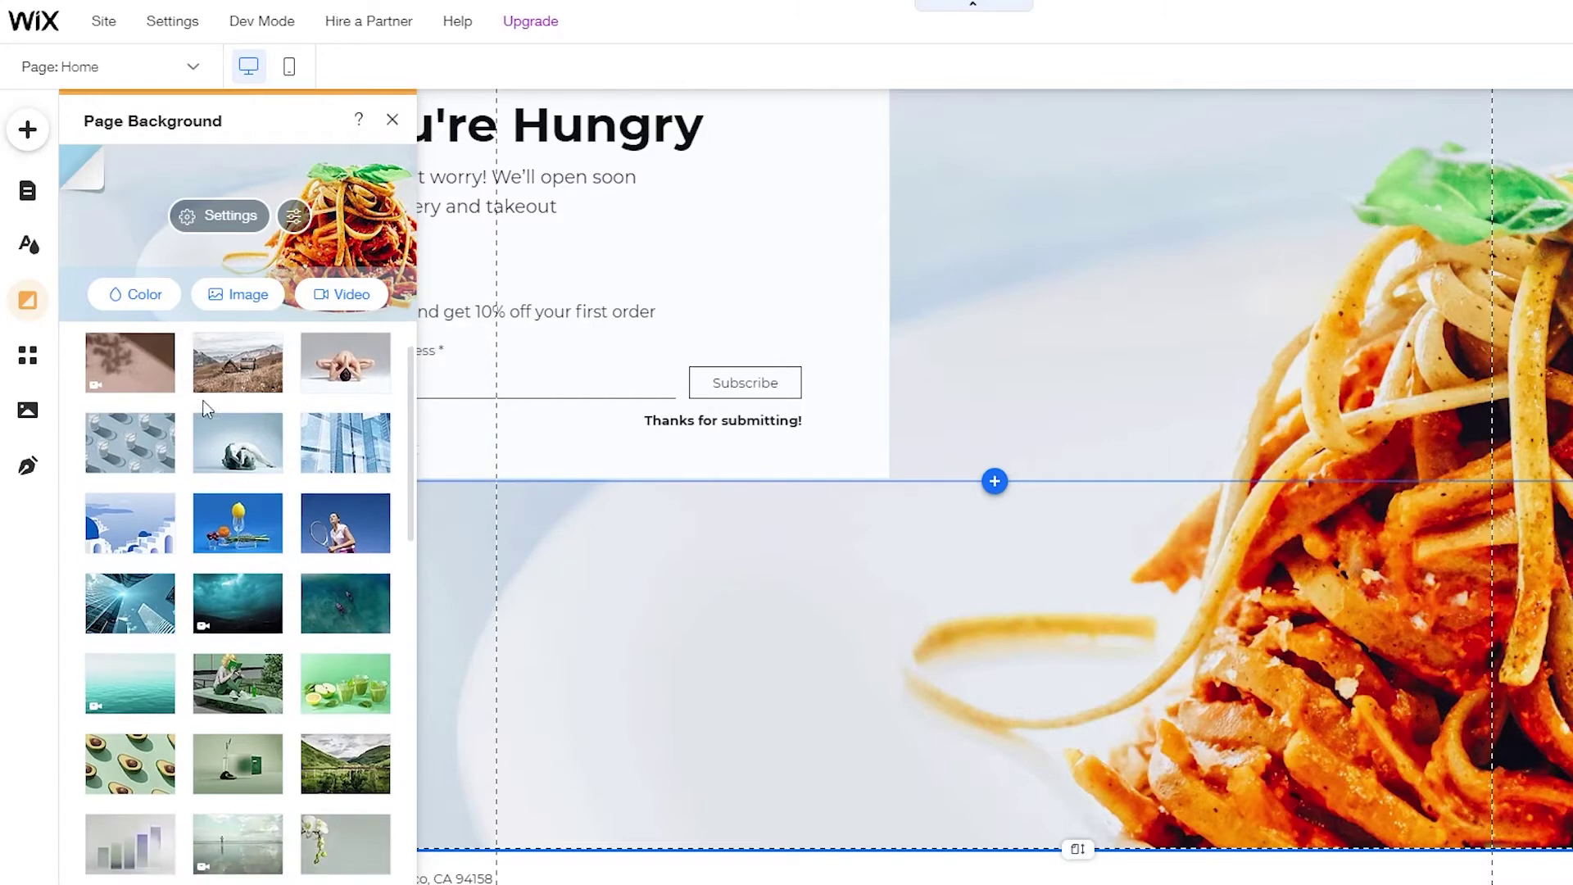
{"action": "scroll", "coordinate": [193, 491], "scroll_direction": "up", "scroll_amount": 1}
{"action": "scroll", "coordinate": [205, 603], "scroll_direction": "down", "scroll_amount": 4}
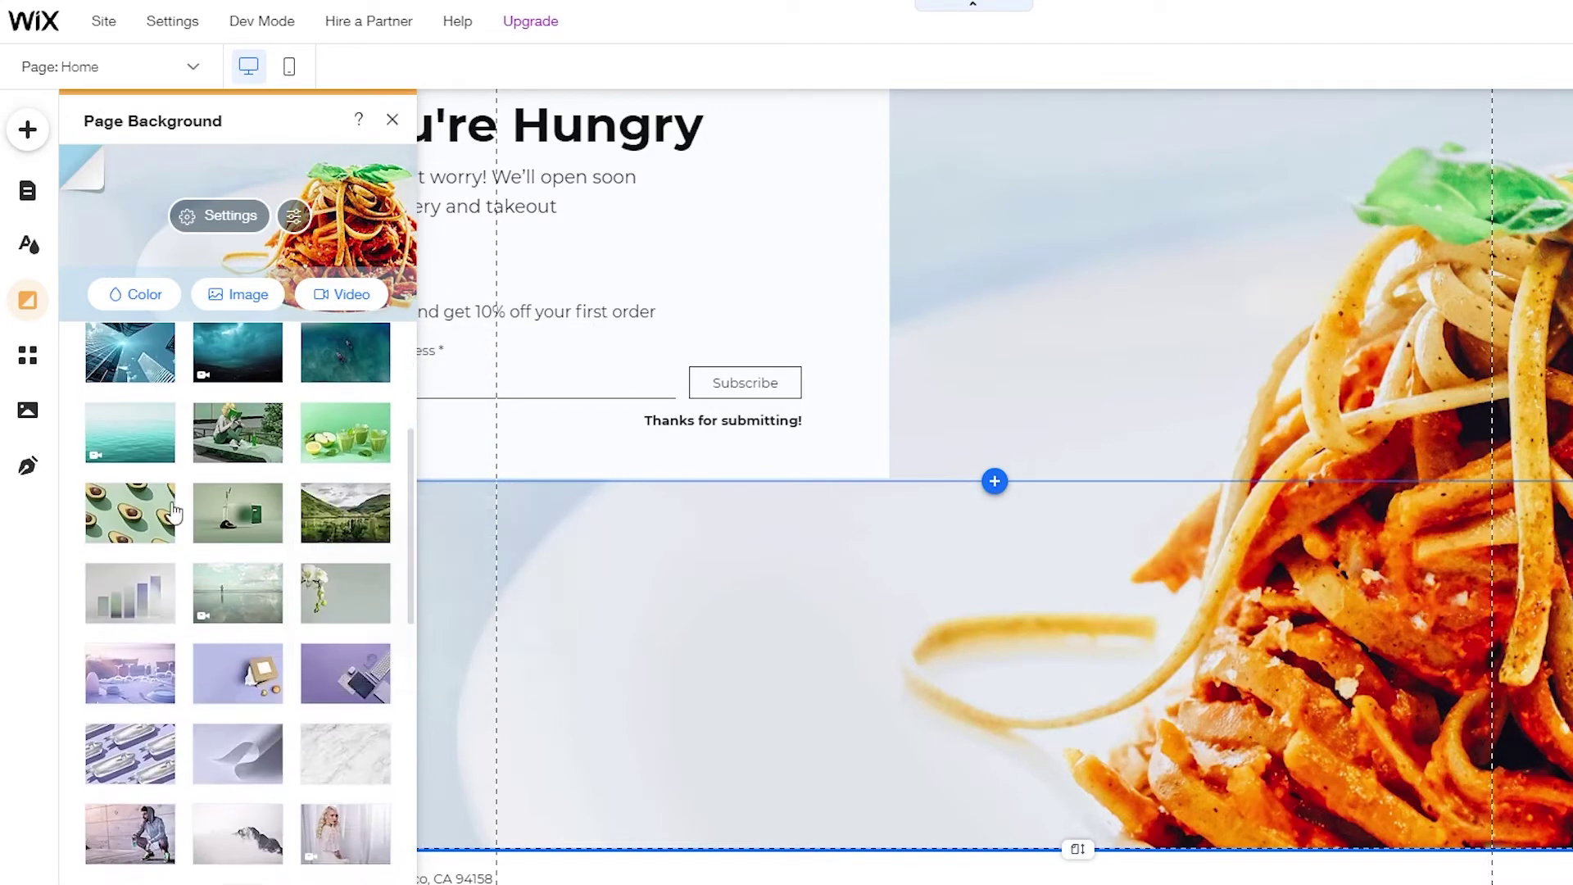
{"action": "mouse_move", "coordinate": [345, 454]}
{"action": "scroll", "coordinate": [345, 455], "scroll_direction": "up", "scroll_amount": 4}
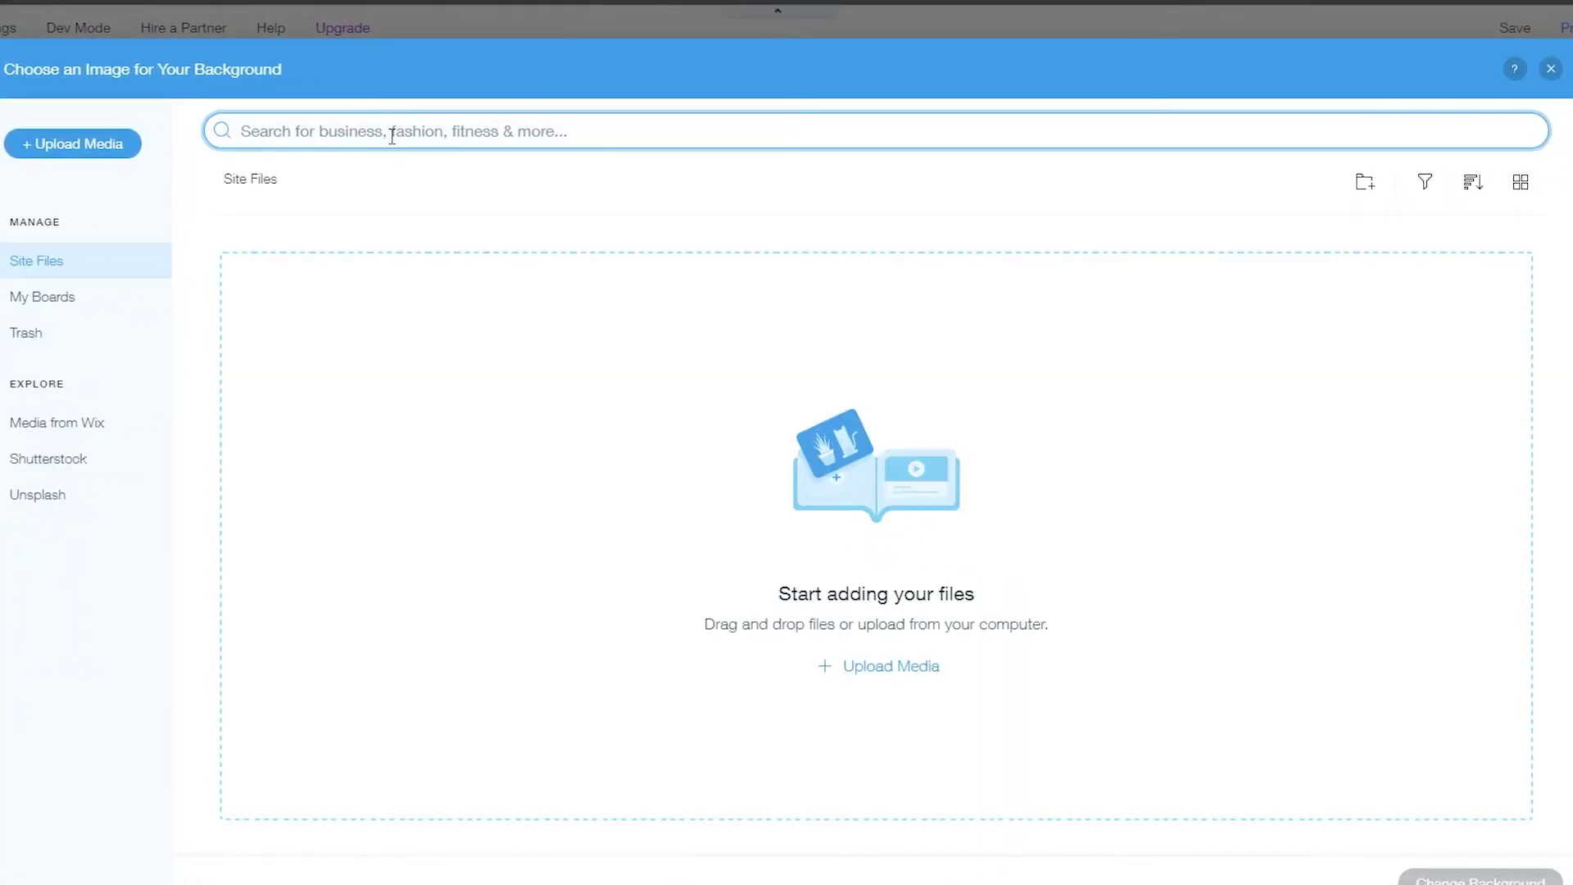
Step: Search the Media from Wix images for "Vegan" as a source for the page background
{"action": "left_click", "coordinate": [60, 441]}
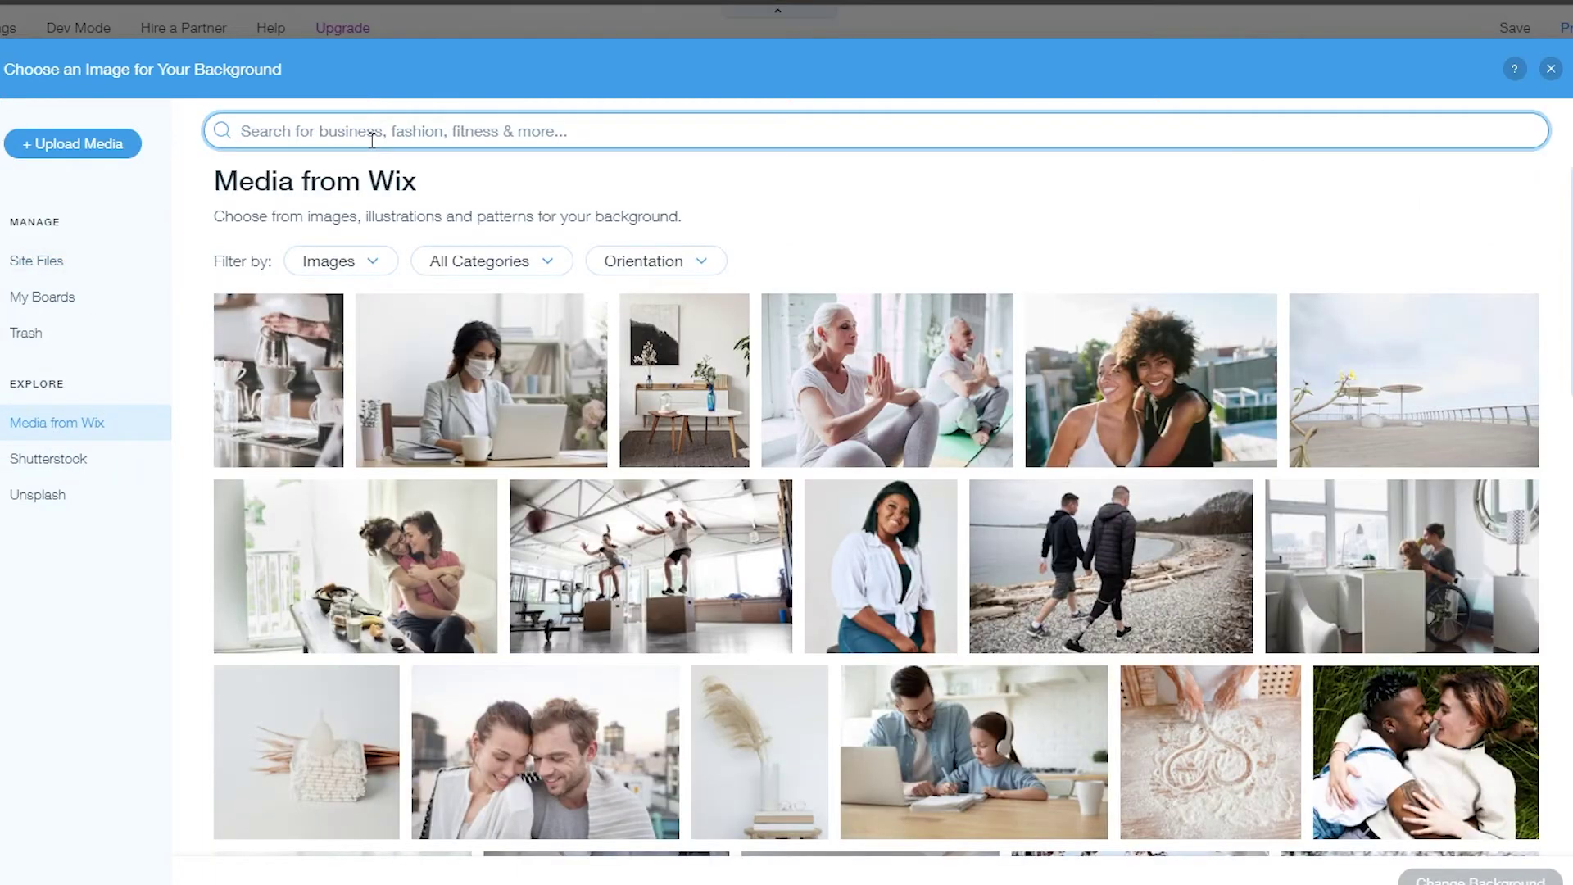
{"action": "type", "text": "Vegan"}
{"action": "key", "text": "Return"}
{"action": "scroll", "coordinate": [890, 320], "scroll_direction": "down", "scroll_amount": 3}
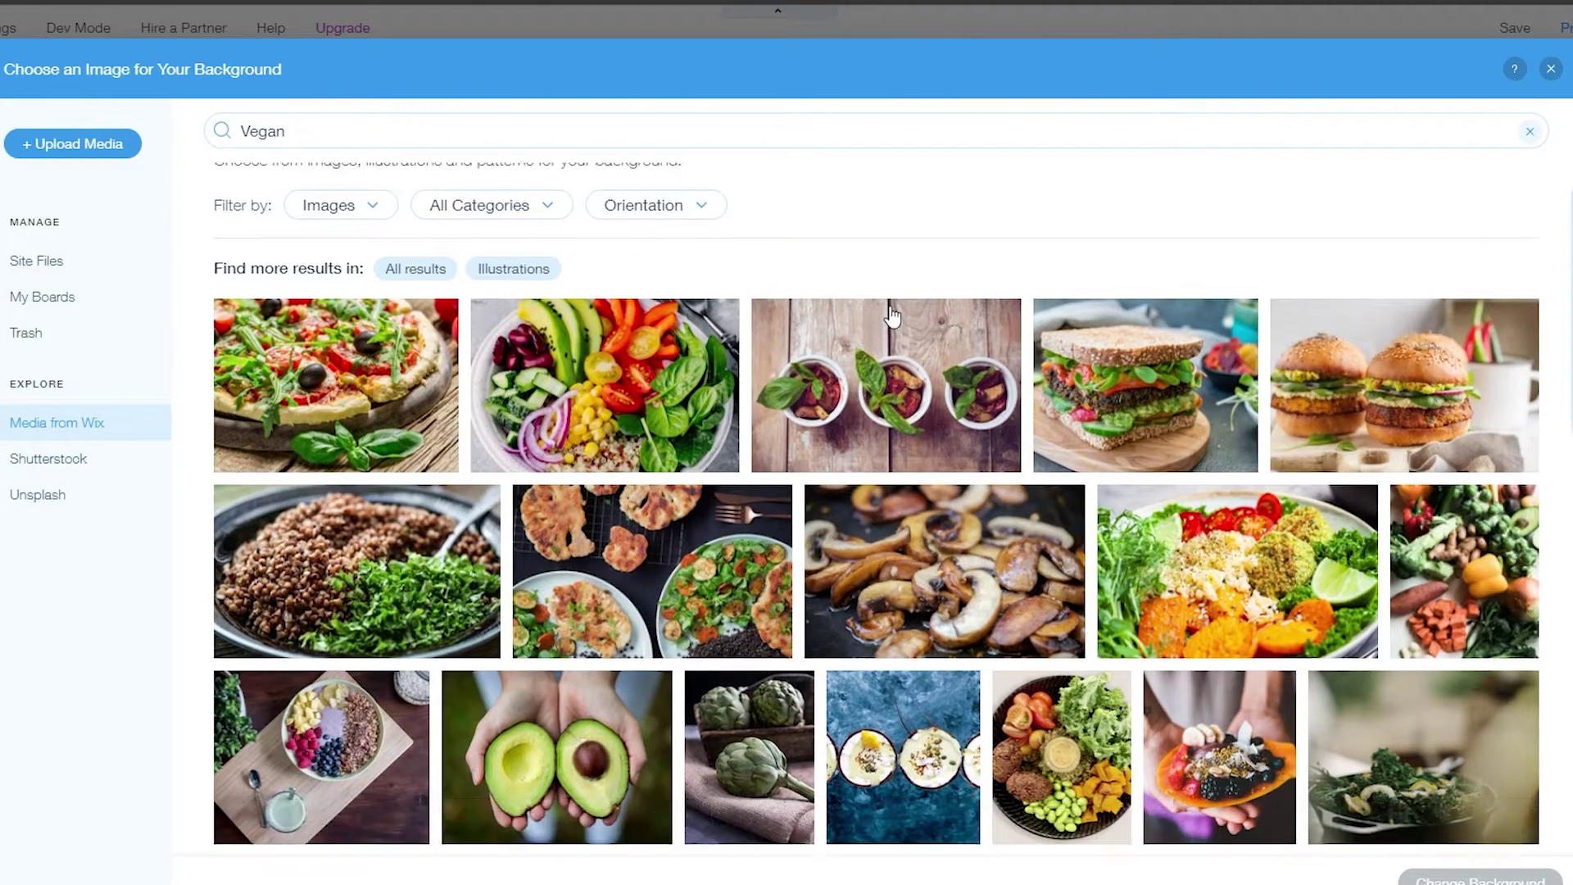
Step: Look through the Vegan image results for a picture suited to the page background
{"action": "scroll", "coordinate": [919, 262], "scroll_direction": "down", "scroll_amount": 2}
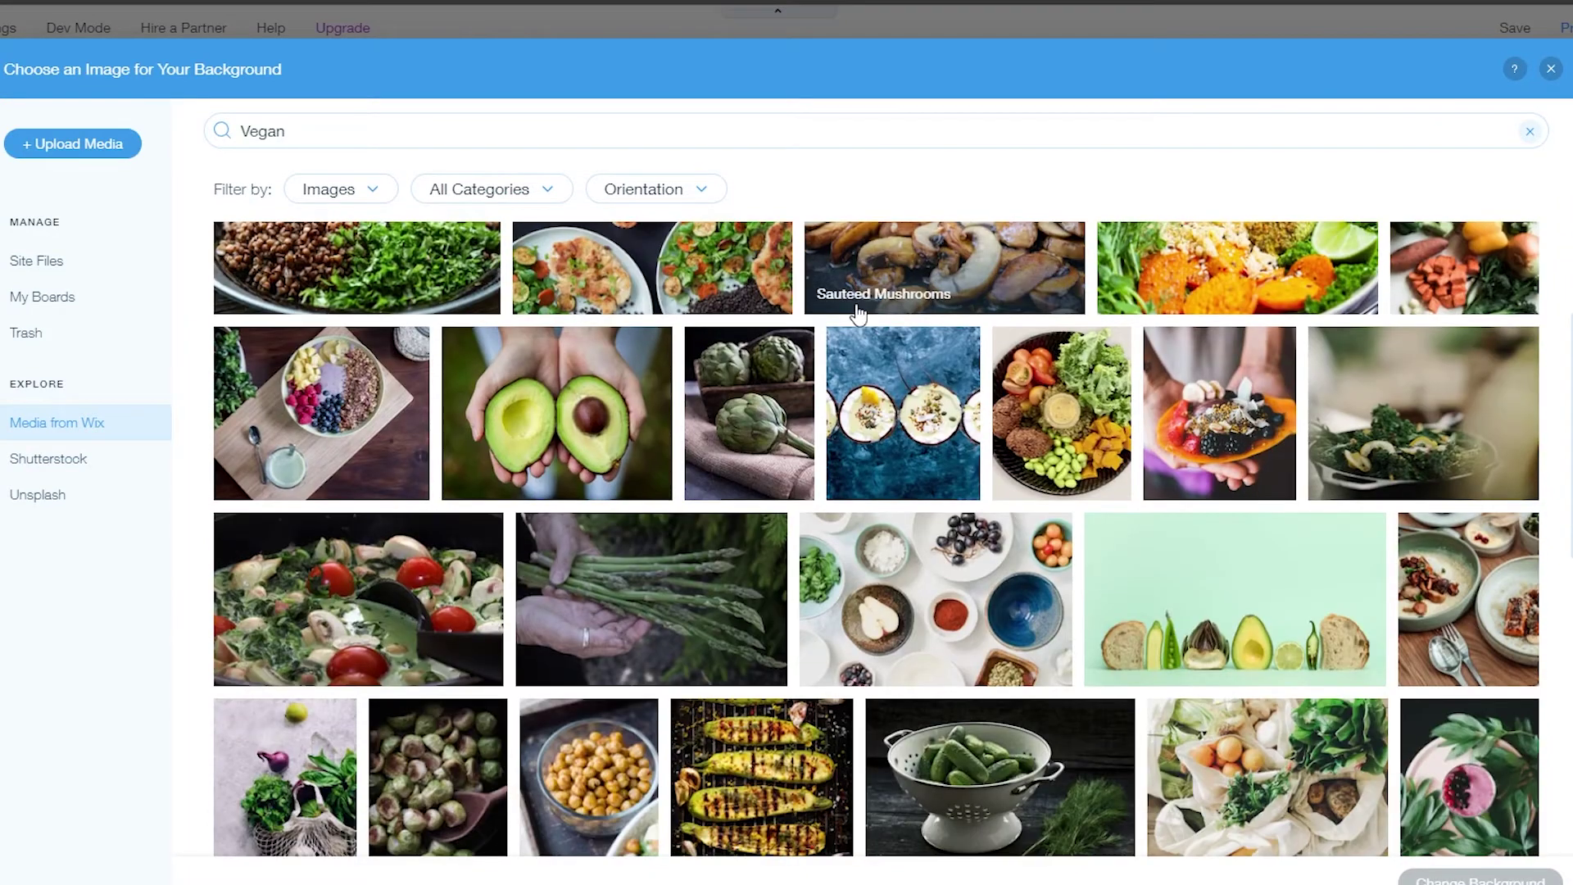
{"action": "scroll", "coordinate": [1152, 743], "scroll_direction": "down", "scroll_amount": 5}
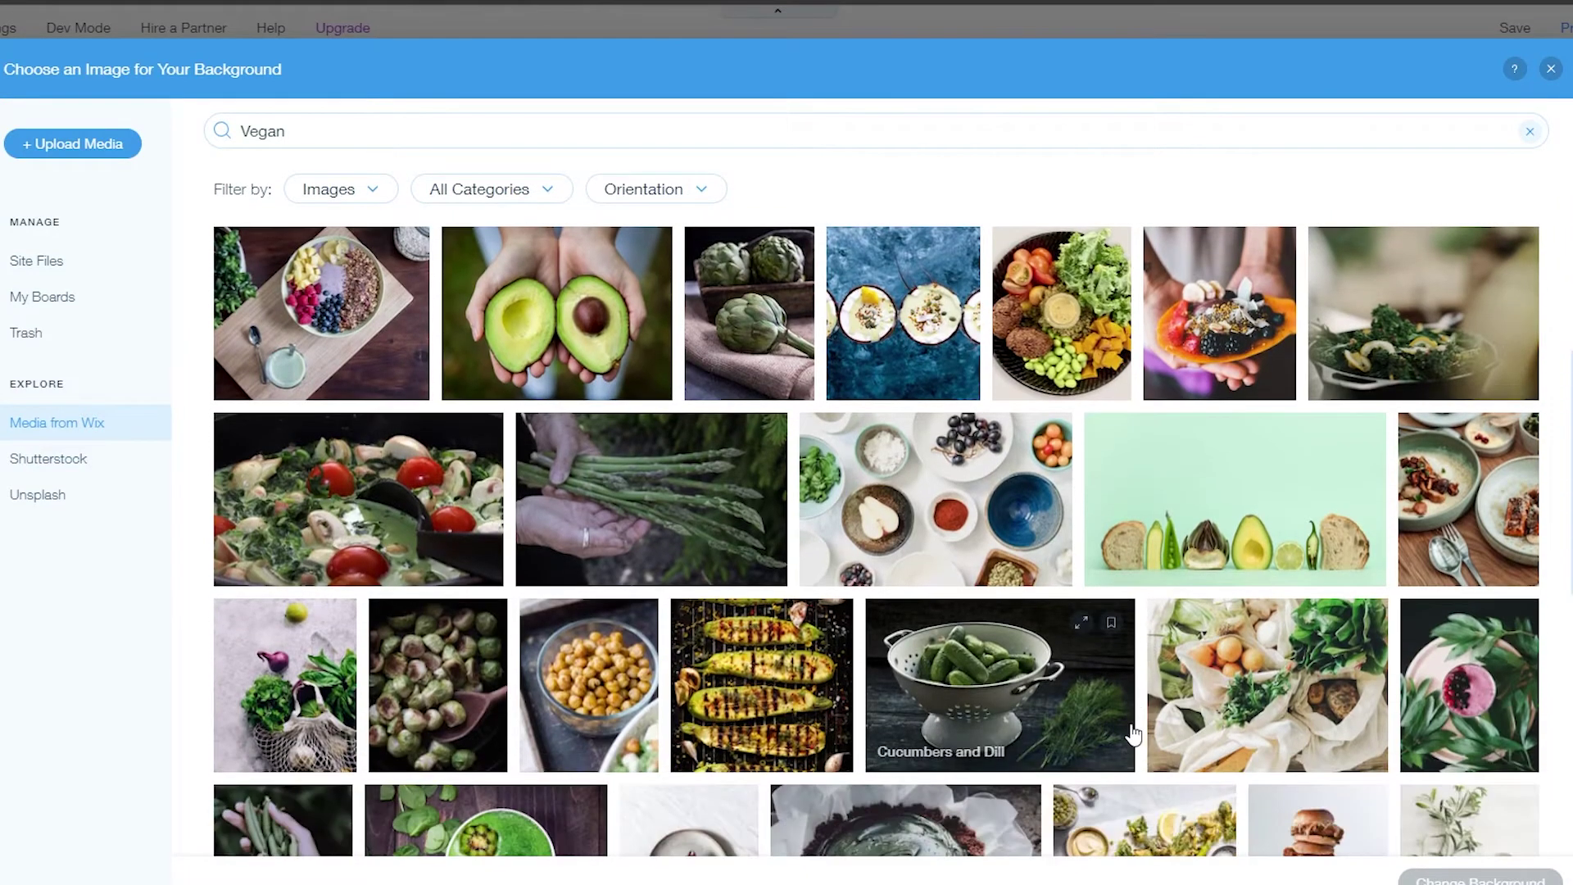
{"action": "scroll", "coordinate": [478, 582], "scroll_direction": "down", "scroll_amount": 5}
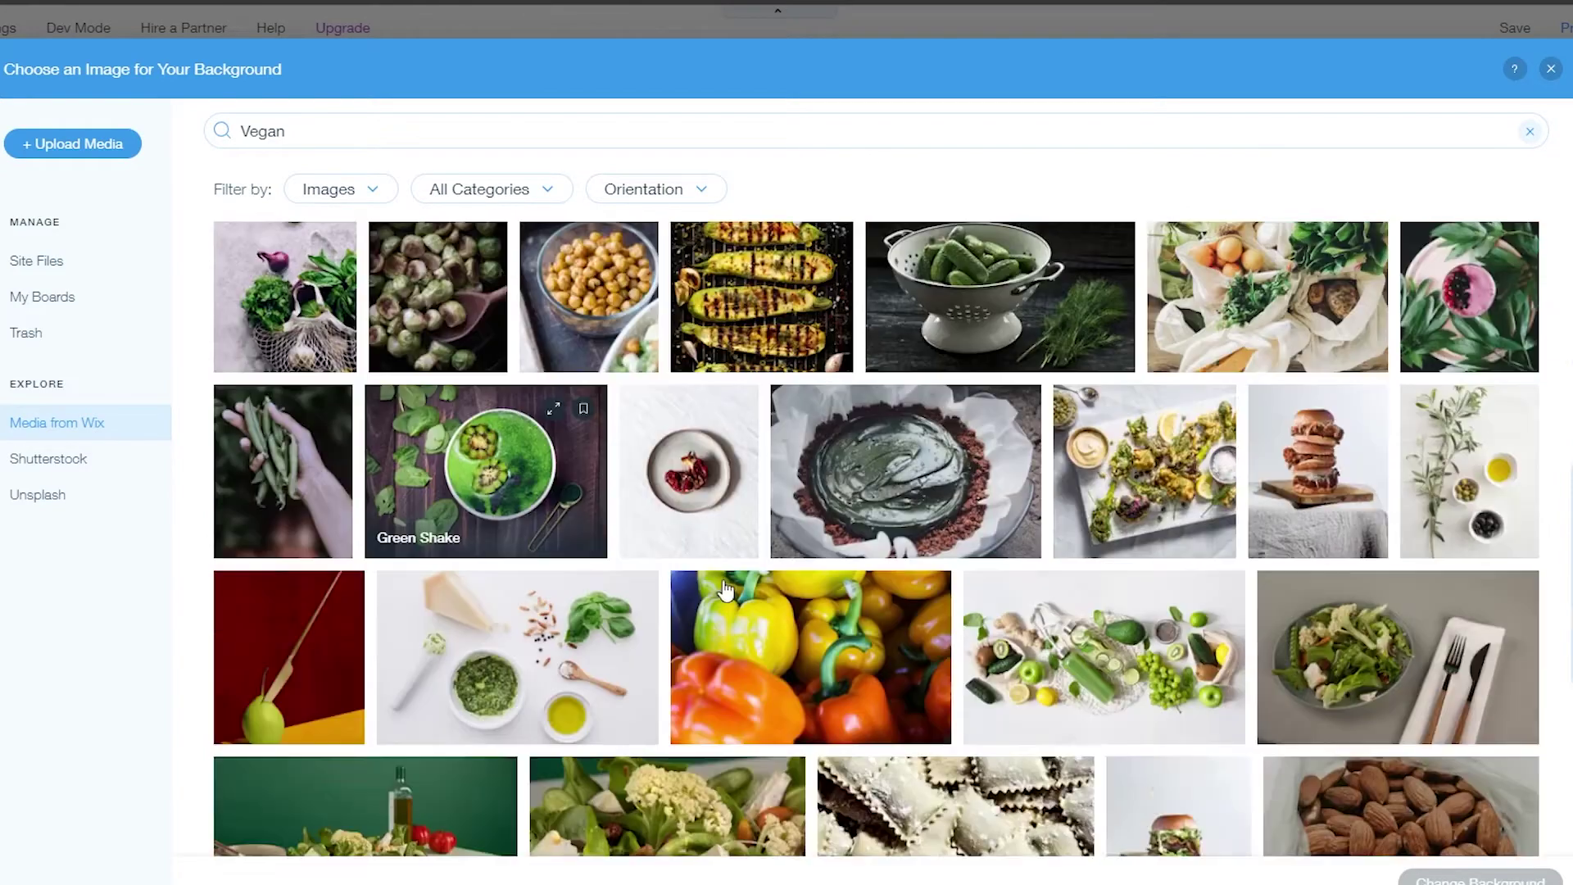
{"action": "scroll", "coordinate": [741, 586], "scroll_direction": "up", "scroll_amount": 15}
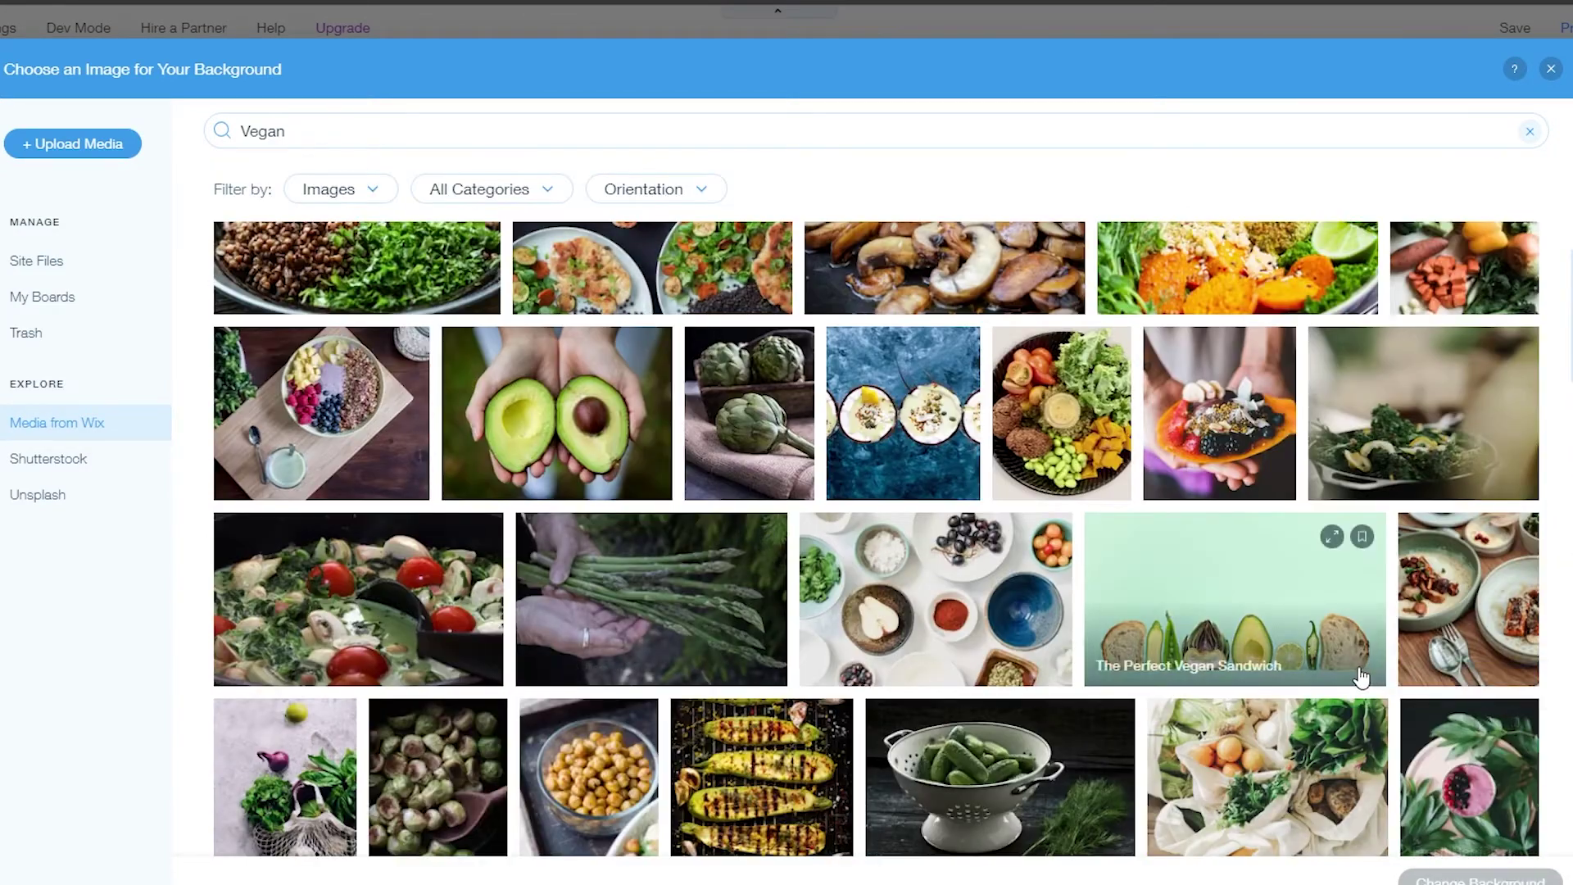
{"action": "scroll", "coordinate": [1065, 623], "scroll_direction": "up", "scroll_amount": 3}
{"action": "scroll", "coordinate": [784, 559], "scroll_direction": "down", "scroll_amount": 2}
{"action": "scroll", "coordinate": [784, 559], "scroll_direction": "down", "scroll_amount": 10}
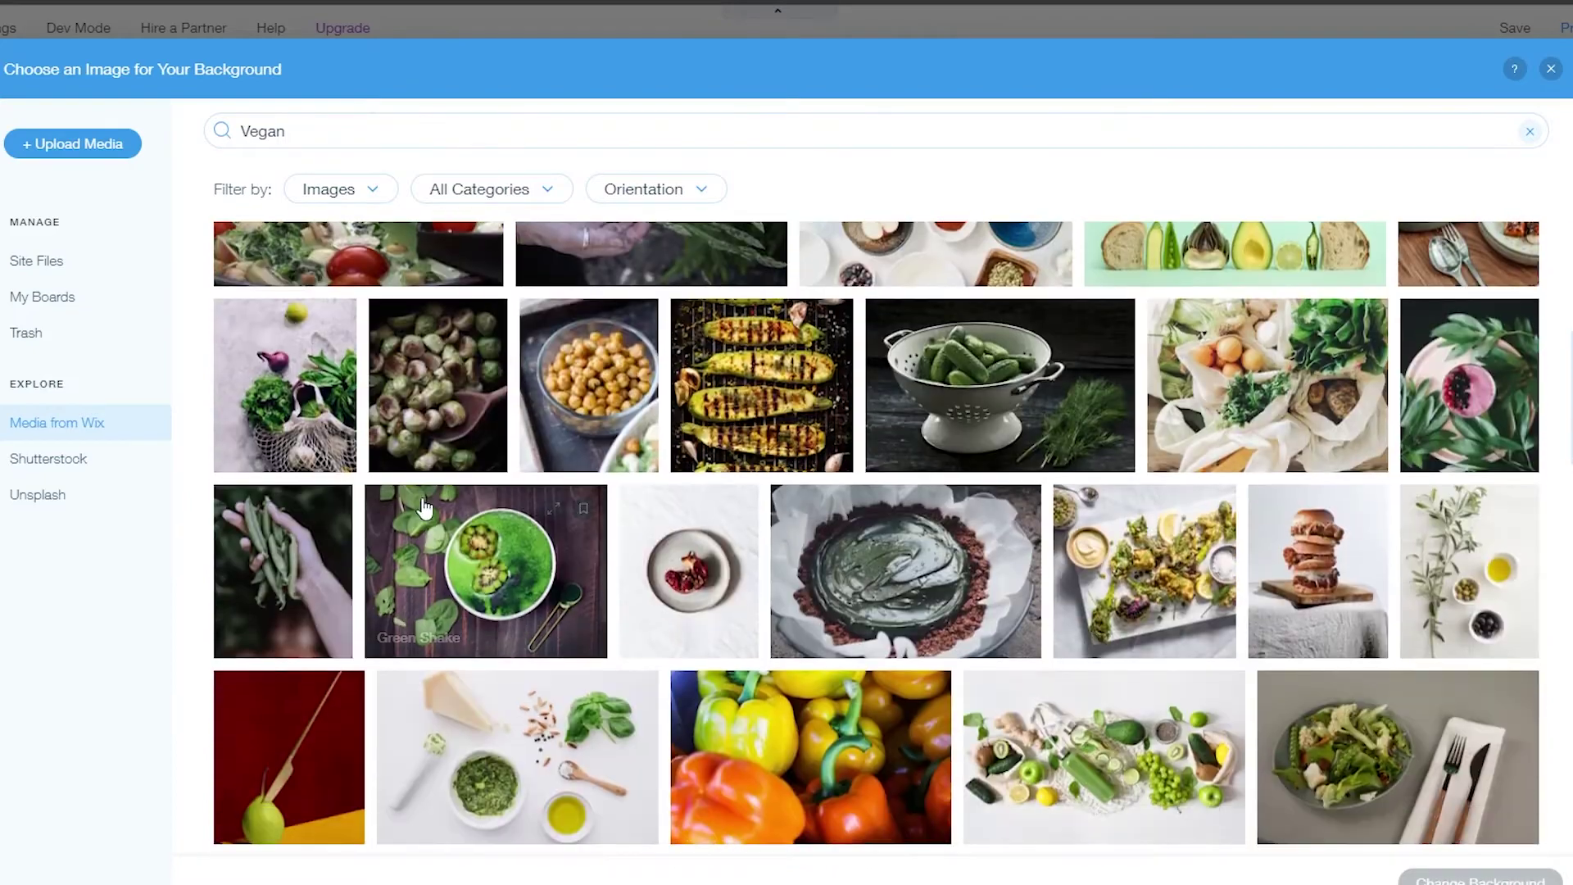
{"action": "scroll", "coordinate": [426, 514], "scroll_direction": "down", "scroll_amount": 10}
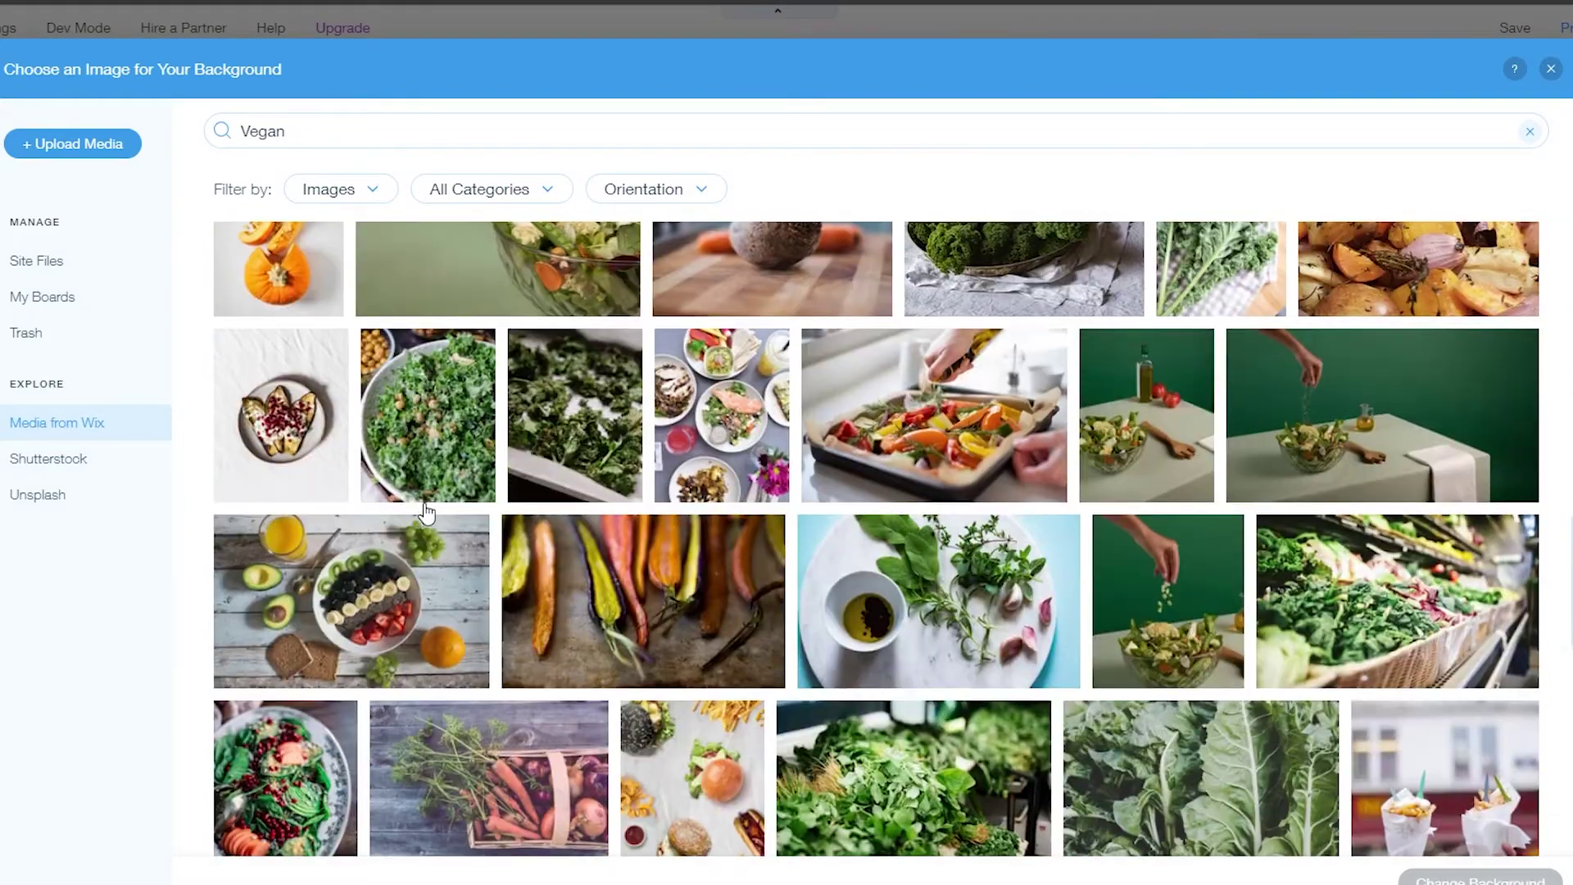
{"action": "scroll", "coordinate": [426, 514], "scroll_direction": "down", "scroll_amount": 3}
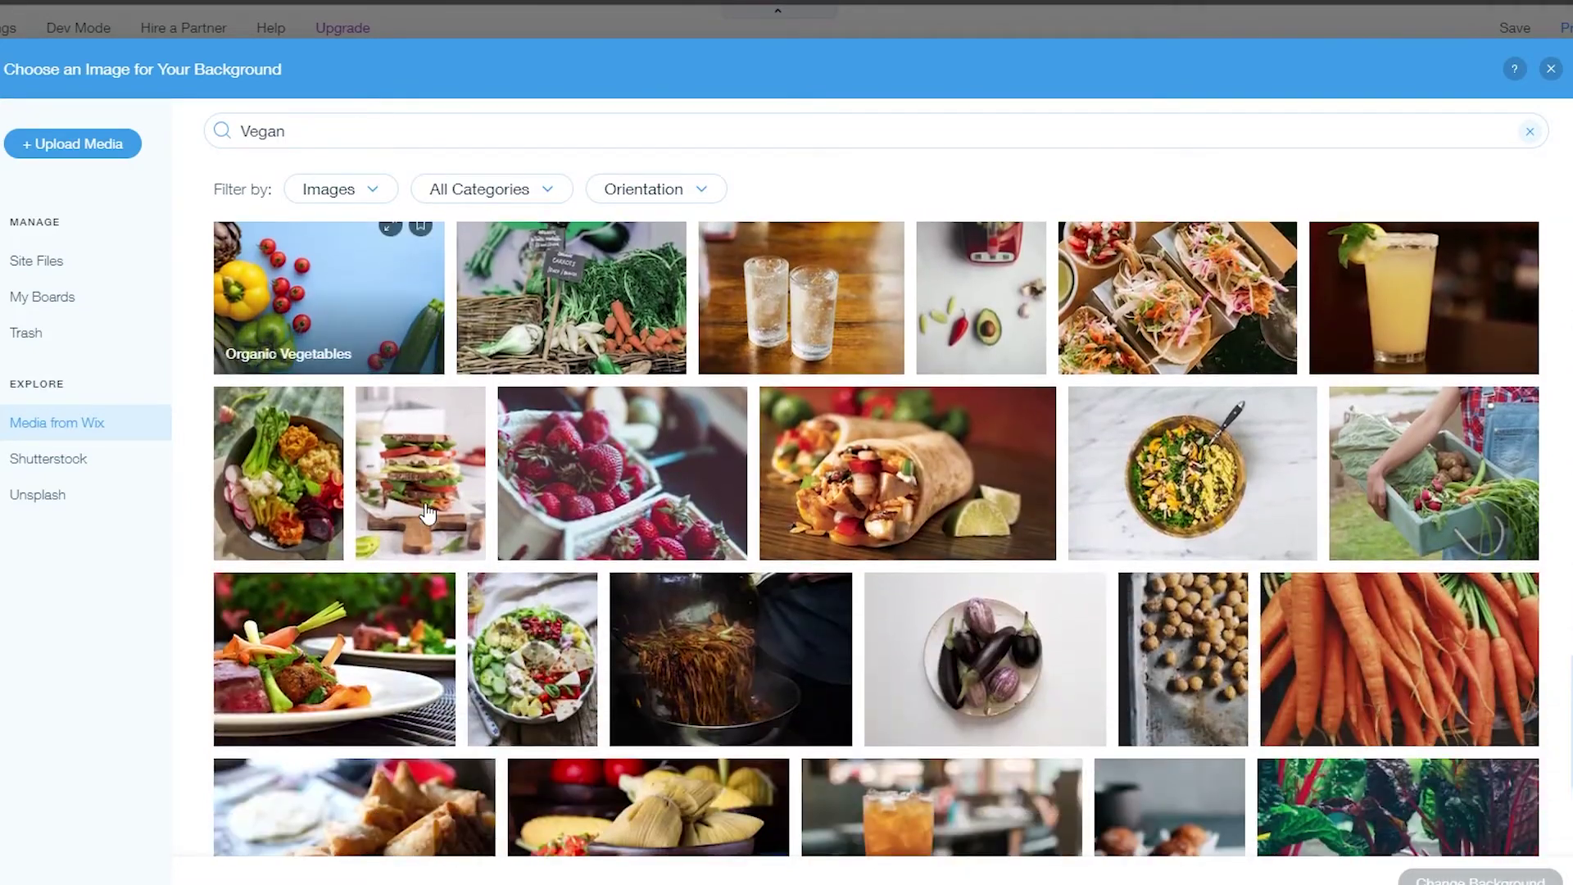
{"action": "scroll", "coordinate": [451, 522], "scroll_direction": "up", "scroll_amount": 4}
{"action": "scroll", "coordinate": [1187, 492], "scroll_direction": "up", "scroll_amount": 3}
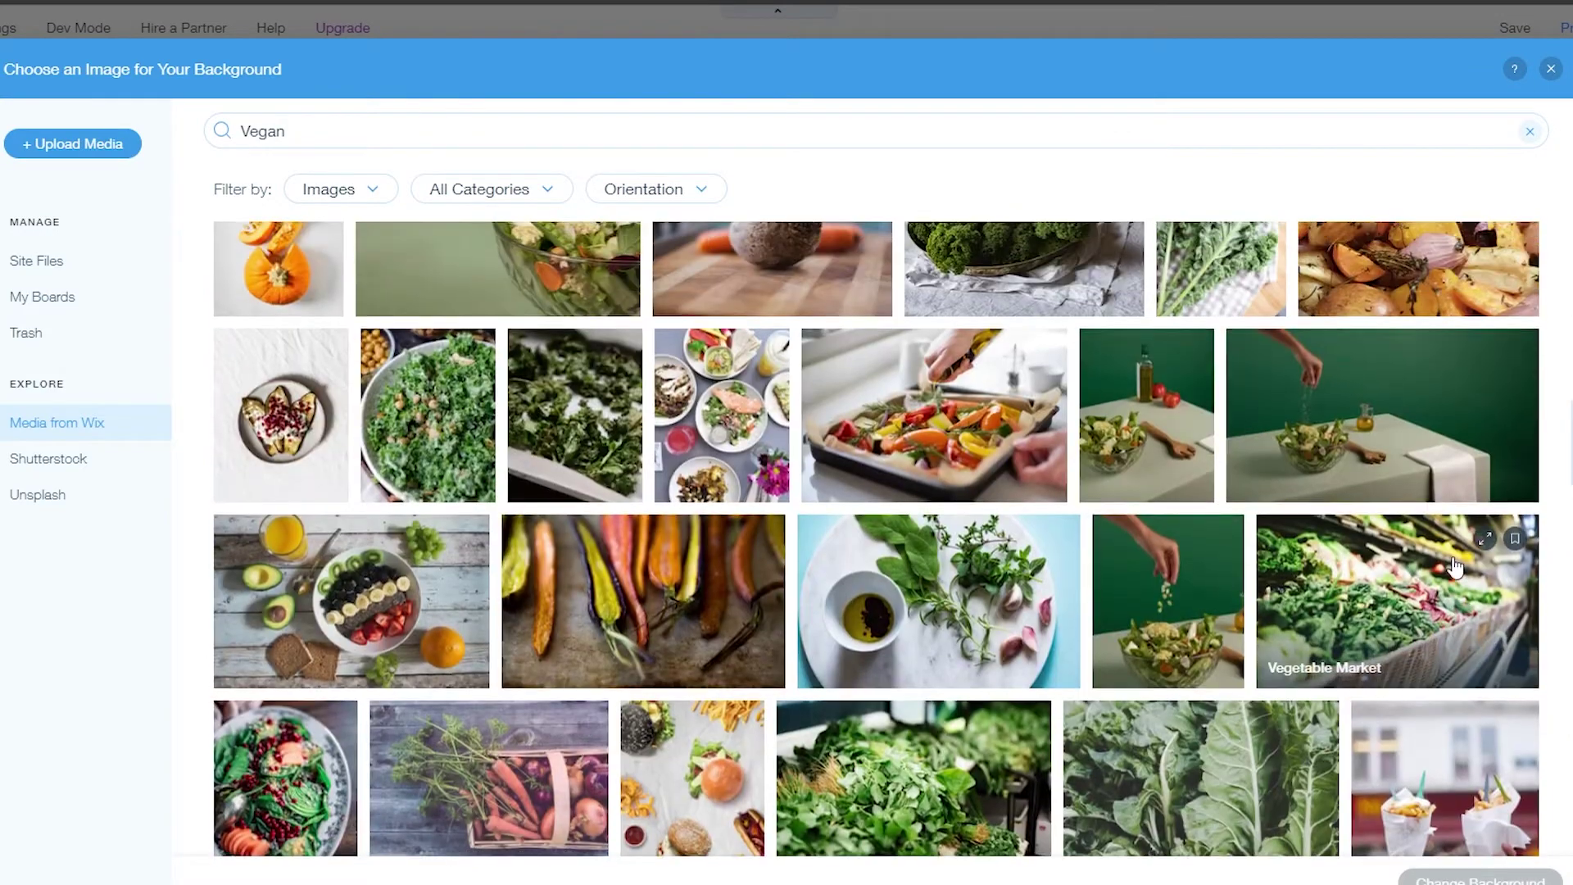
{"action": "scroll", "coordinate": [1319, 528], "scroll_direction": "down", "scroll_amount": 11}
{"action": "scroll", "coordinate": [460, 598], "scroll_direction": "down", "scroll_amount": 10}
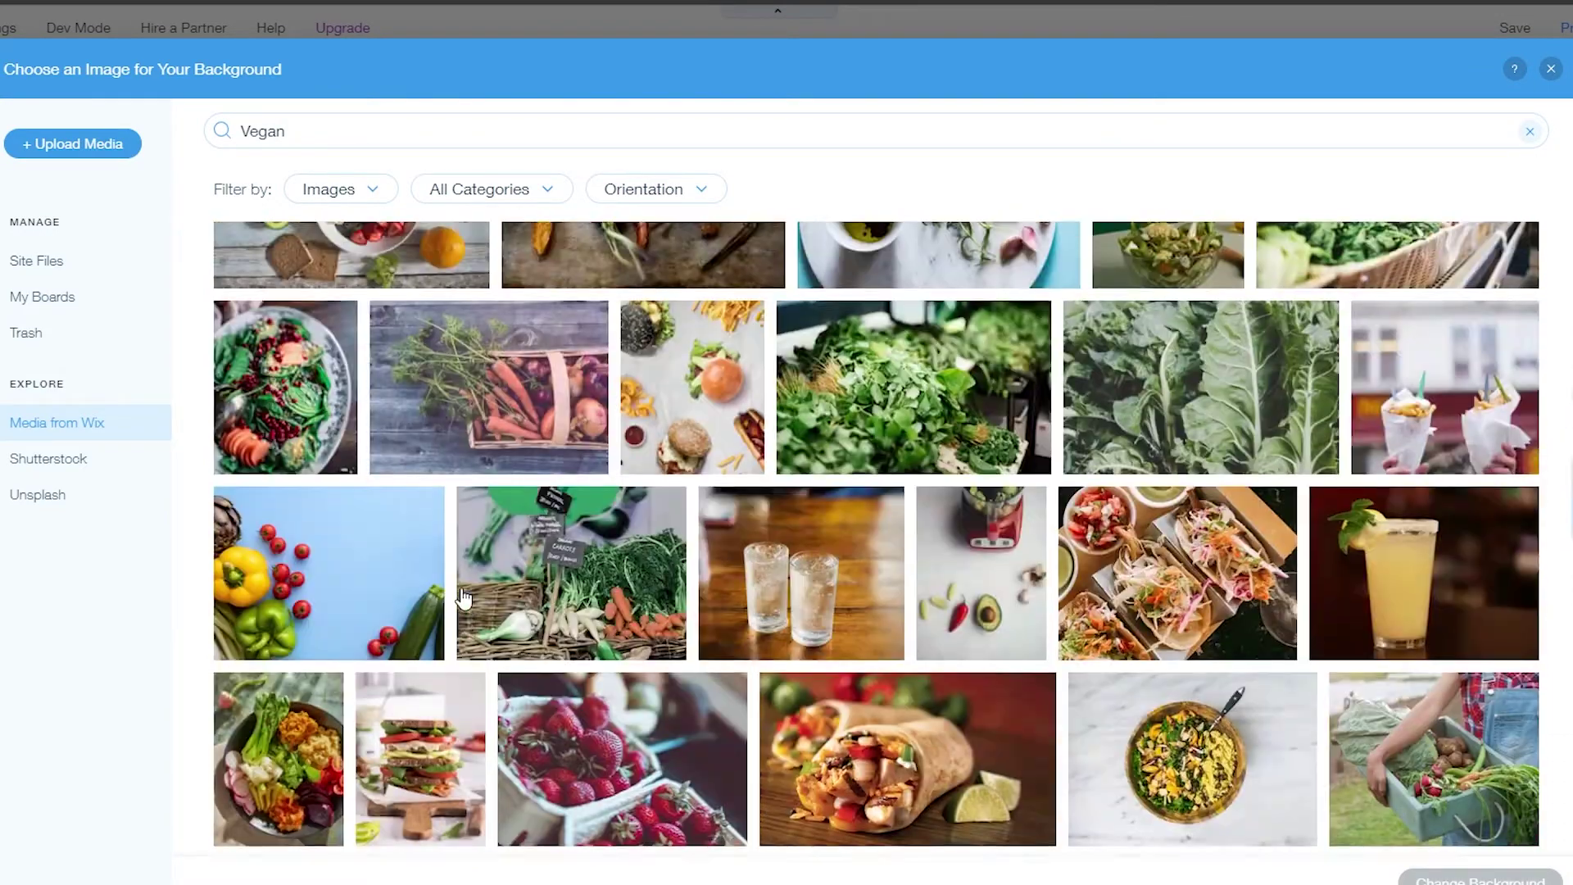
{"action": "scroll", "coordinate": [464, 596], "scroll_direction": "up", "scroll_amount": 3}
{"action": "scroll", "coordinate": [464, 596], "scroll_direction": "up", "scroll_amount": 2}
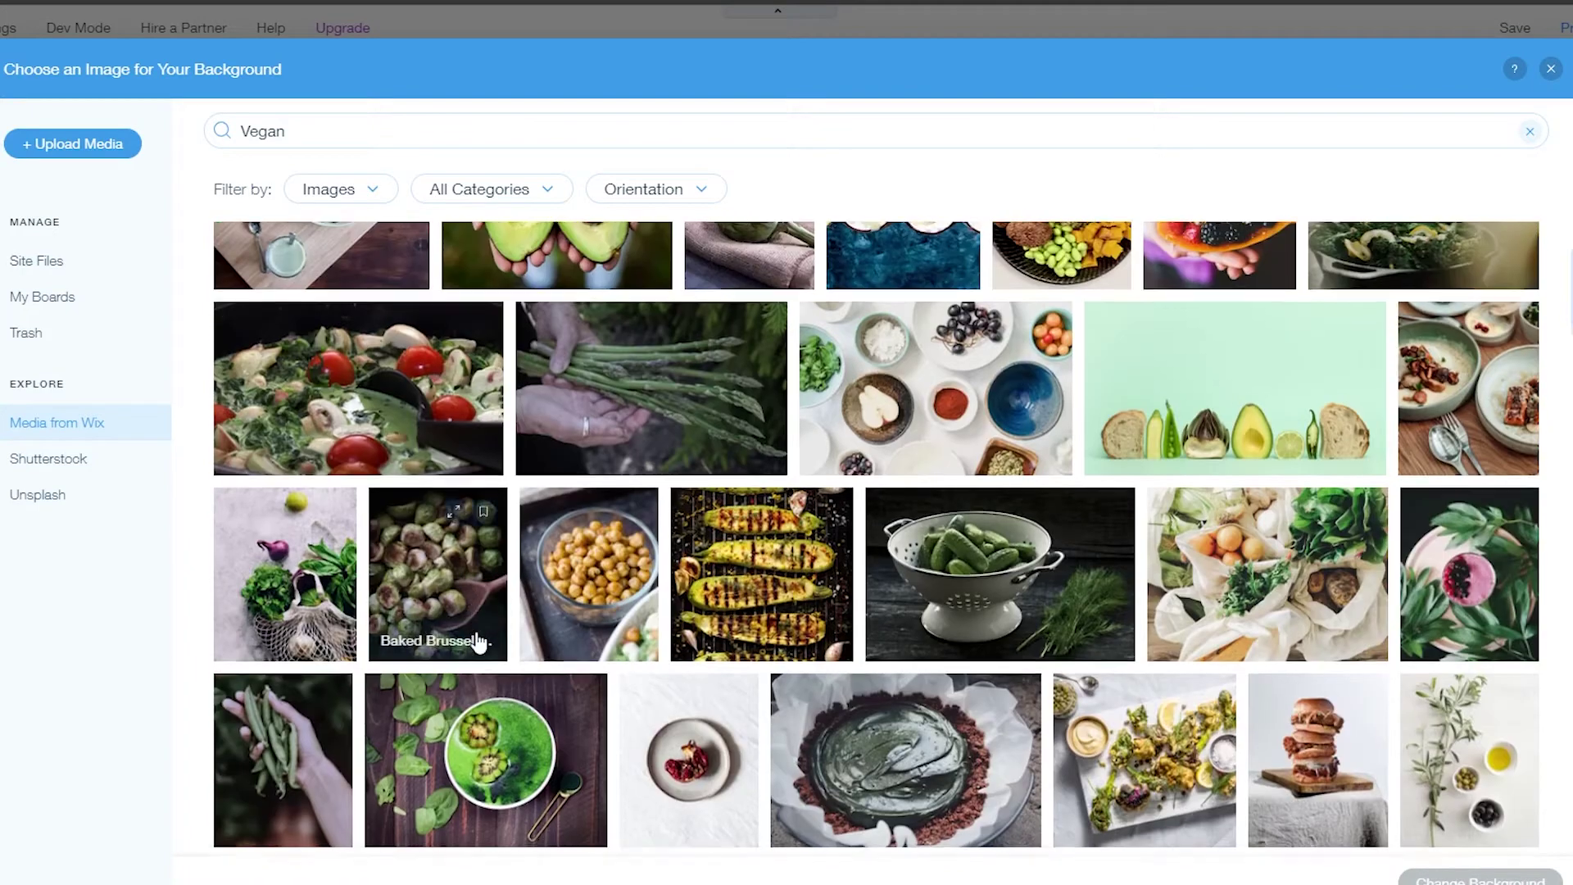
Step: Set the Green Shake image as the page's background
{"action": "scroll", "coordinate": [476, 540], "scroll_direction": "down", "scroll_amount": 3}
{"action": "left_click", "coordinate": [475, 495]}
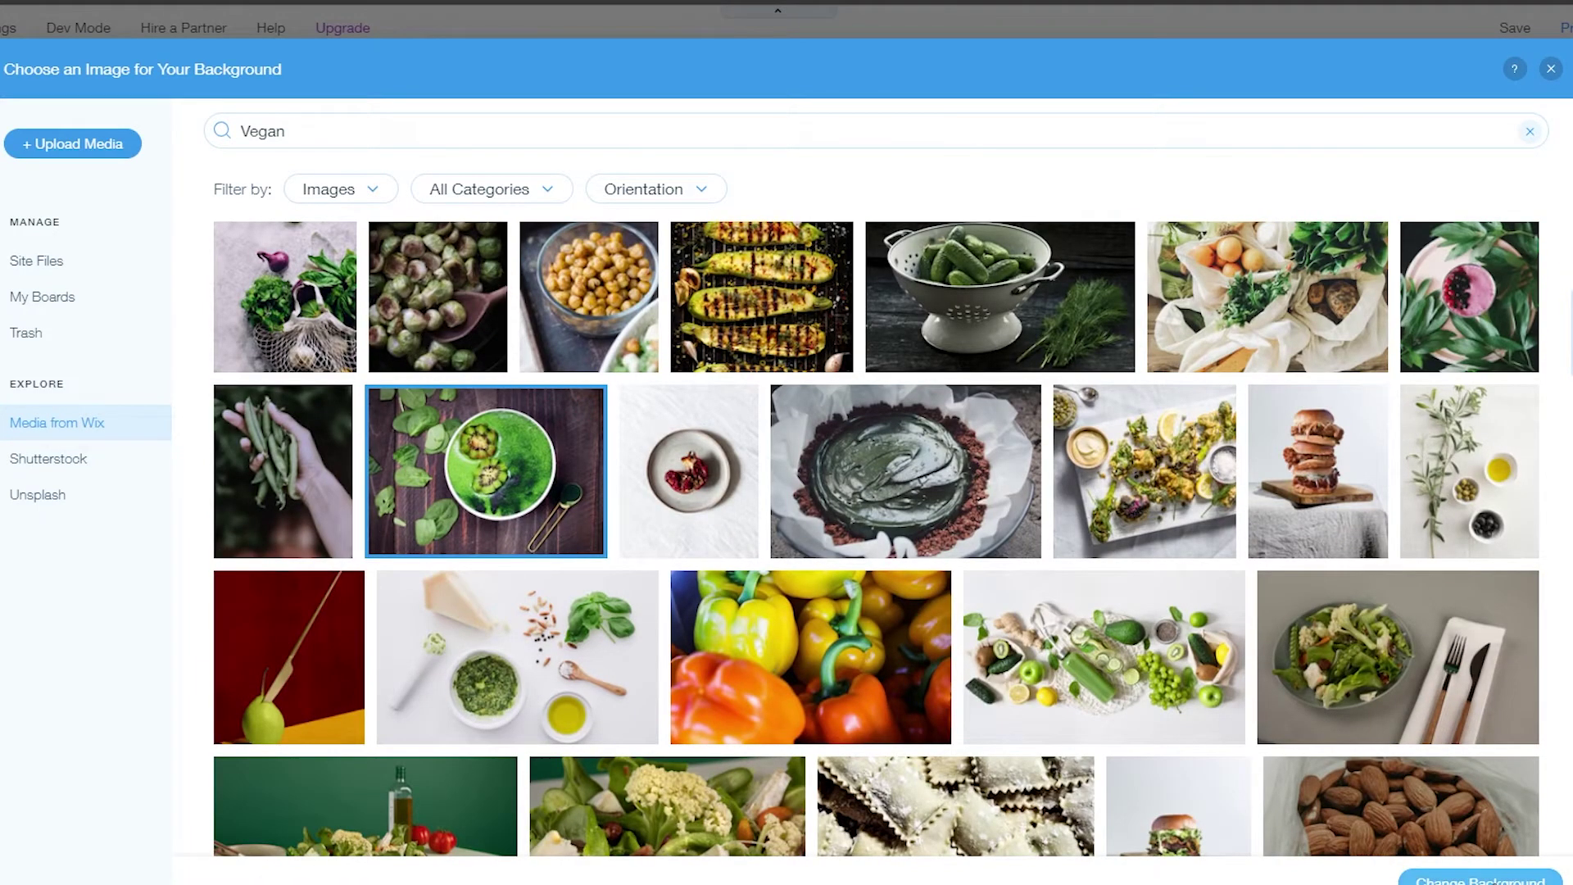
{"action": "left_click", "coordinate": [1473, 878]}
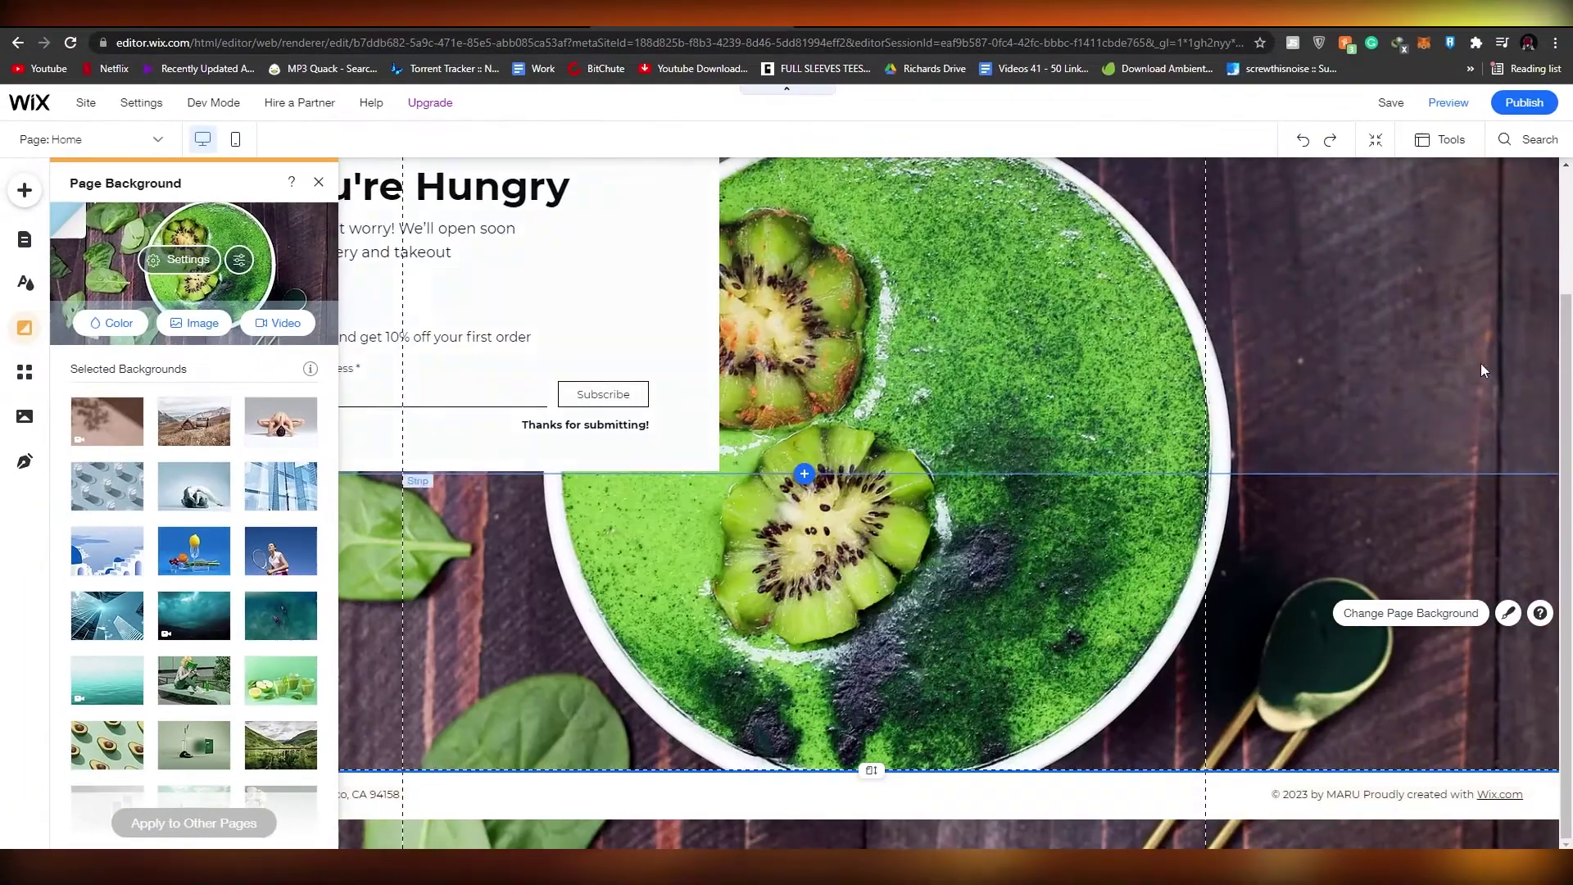
{"action": "scroll", "coordinate": [896, 583], "scroll_direction": "up", "scroll_amount": 2}
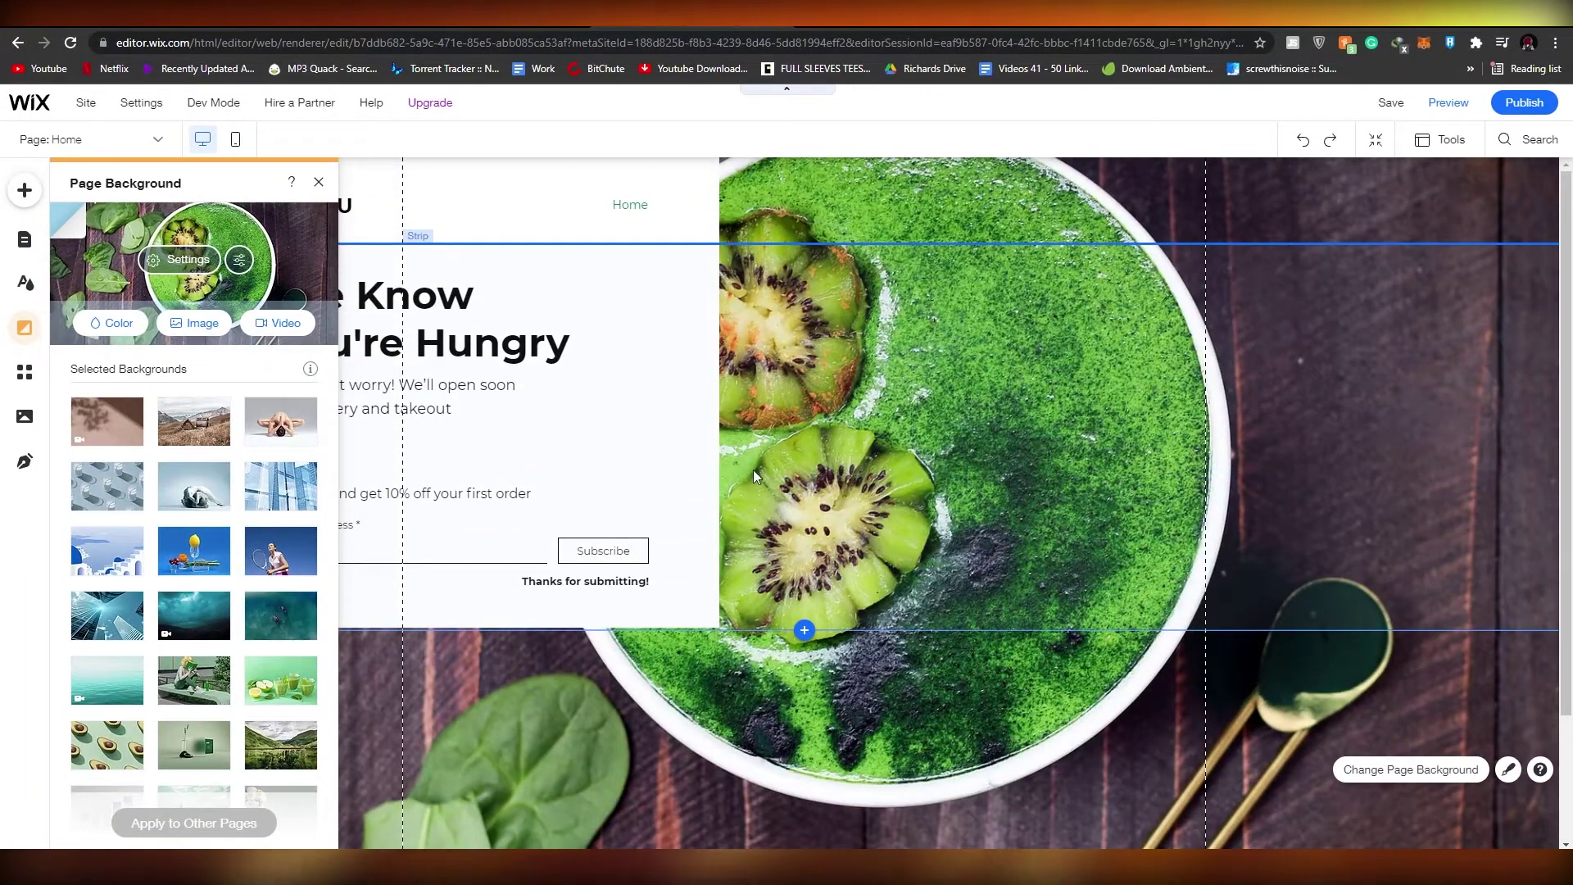
Step: Close the page background options and look over the page with its new background
{"action": "left_click", "coordinate": [871, 369]}
{"action": "scroll", "coordinate": [1118, 333], "scroll_direction": "down", "scroll_amount": 1}
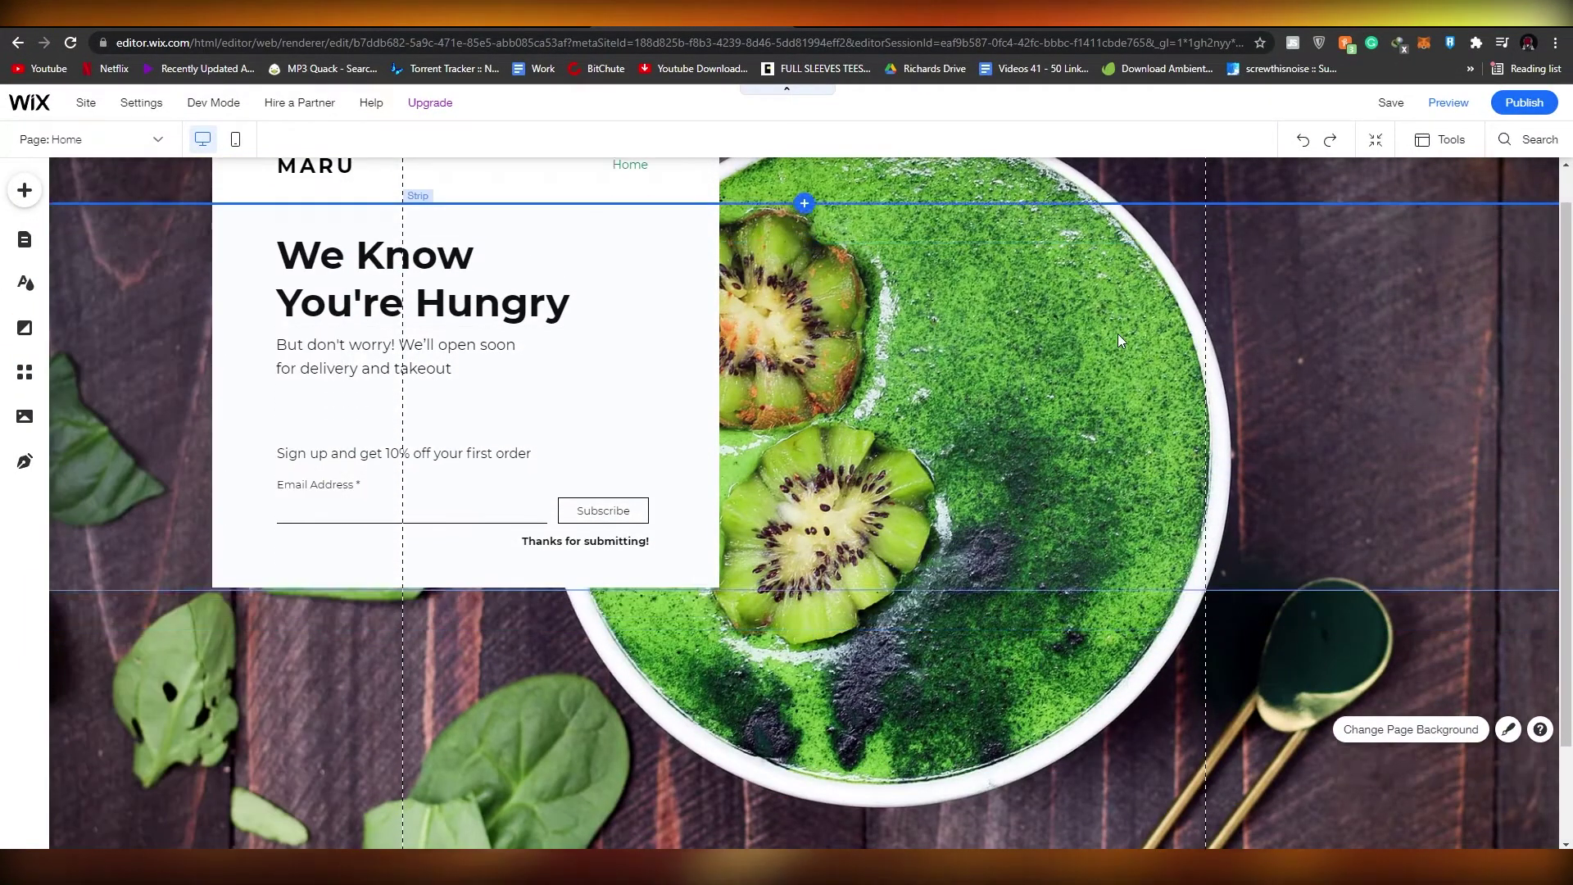
{"action": "scroll", "coordinate": [1117, 368], "scroll_direction": "down", "scroll_amount": 3}
{"action": "scroll", "coordinate": [1113, 435], "scroll_direction": "up", "scroll_amount": 4}
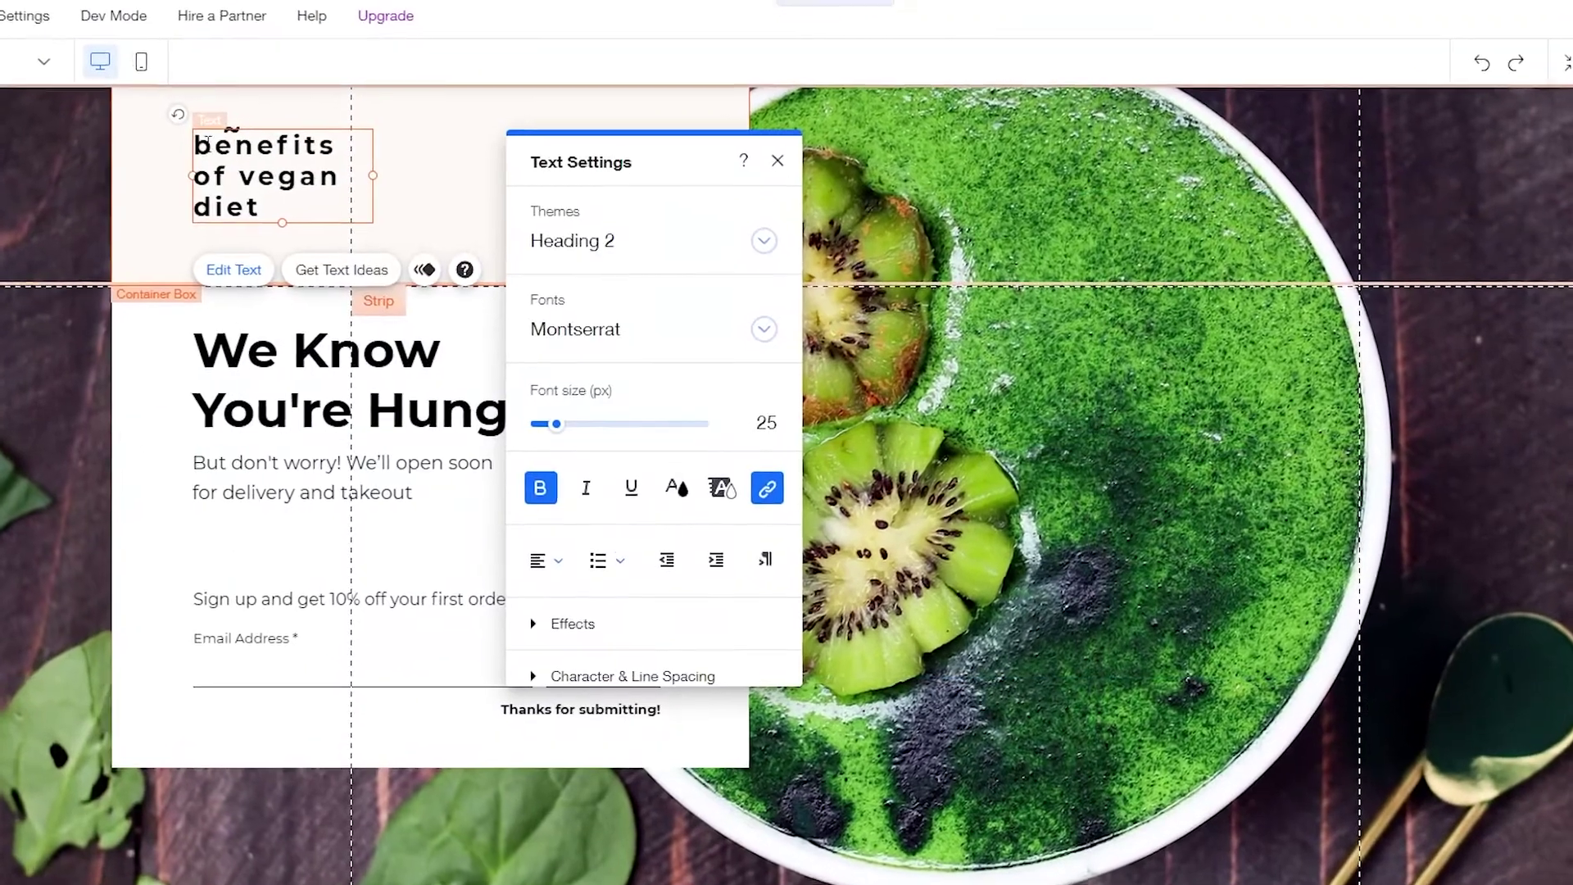
Step: Capitalize each word of the header title so it reads "Benefits Of Vegan Diet"
{"action": "left_click", "coordinate": [211, 144]}
{"action": "key", "text": "BackSpace"}
{"action": "type", "text": "B"}
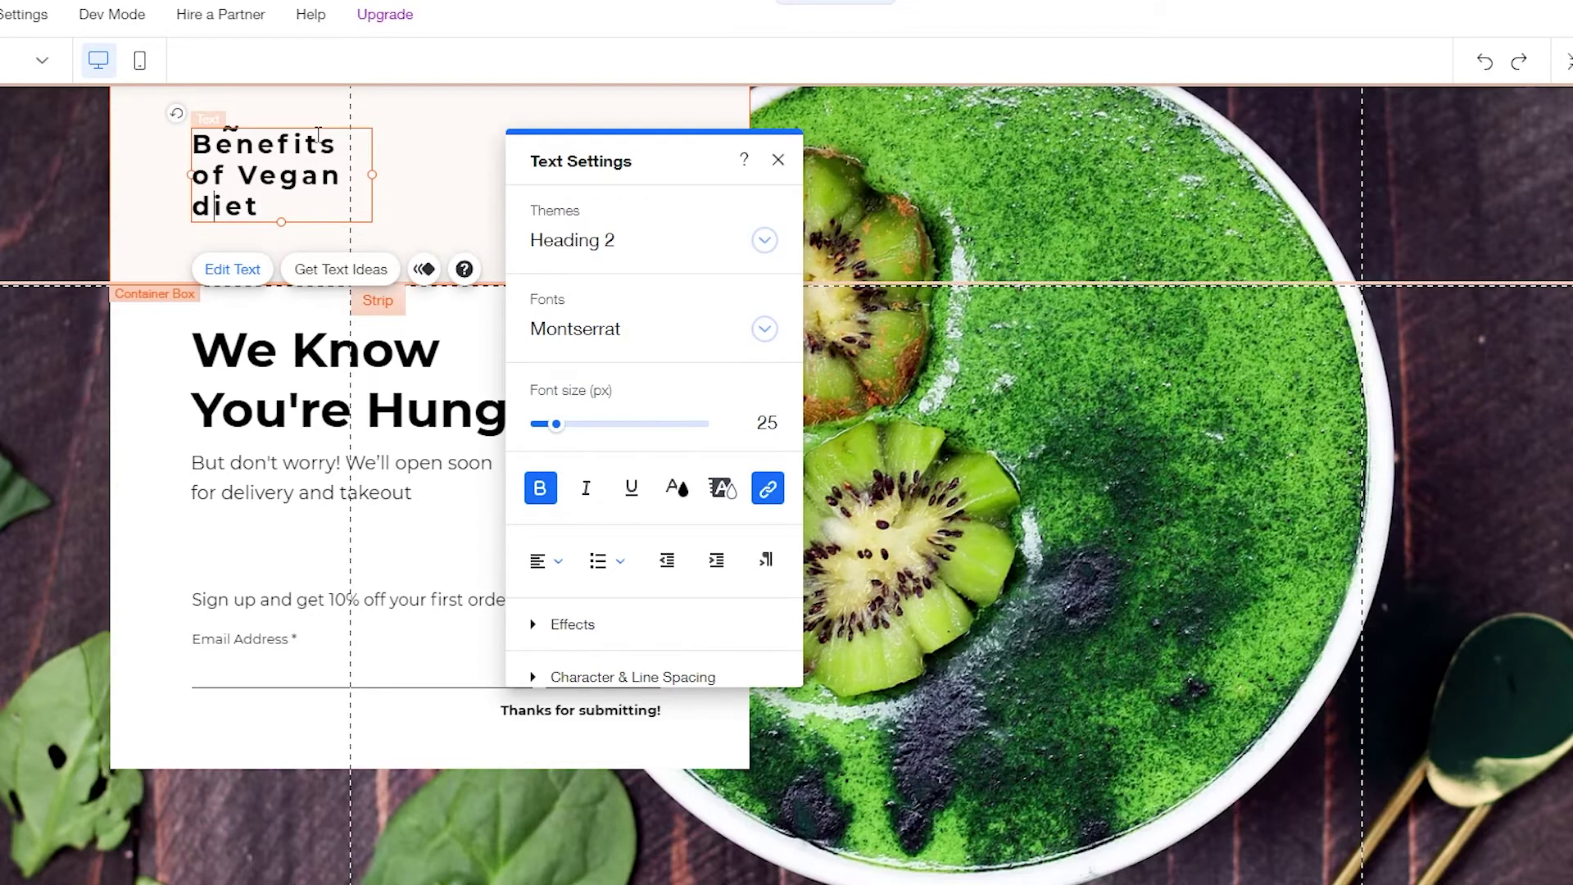
{"action": "key", "text": "BackSpace"}
{"action": "type", "text": "D"}
{"action": "key", "text": "Up"}
{"action": "key", "text": "BackSpace"}
{"action": "type", "text": "O"}
{"action": "key", "text": "Right"}
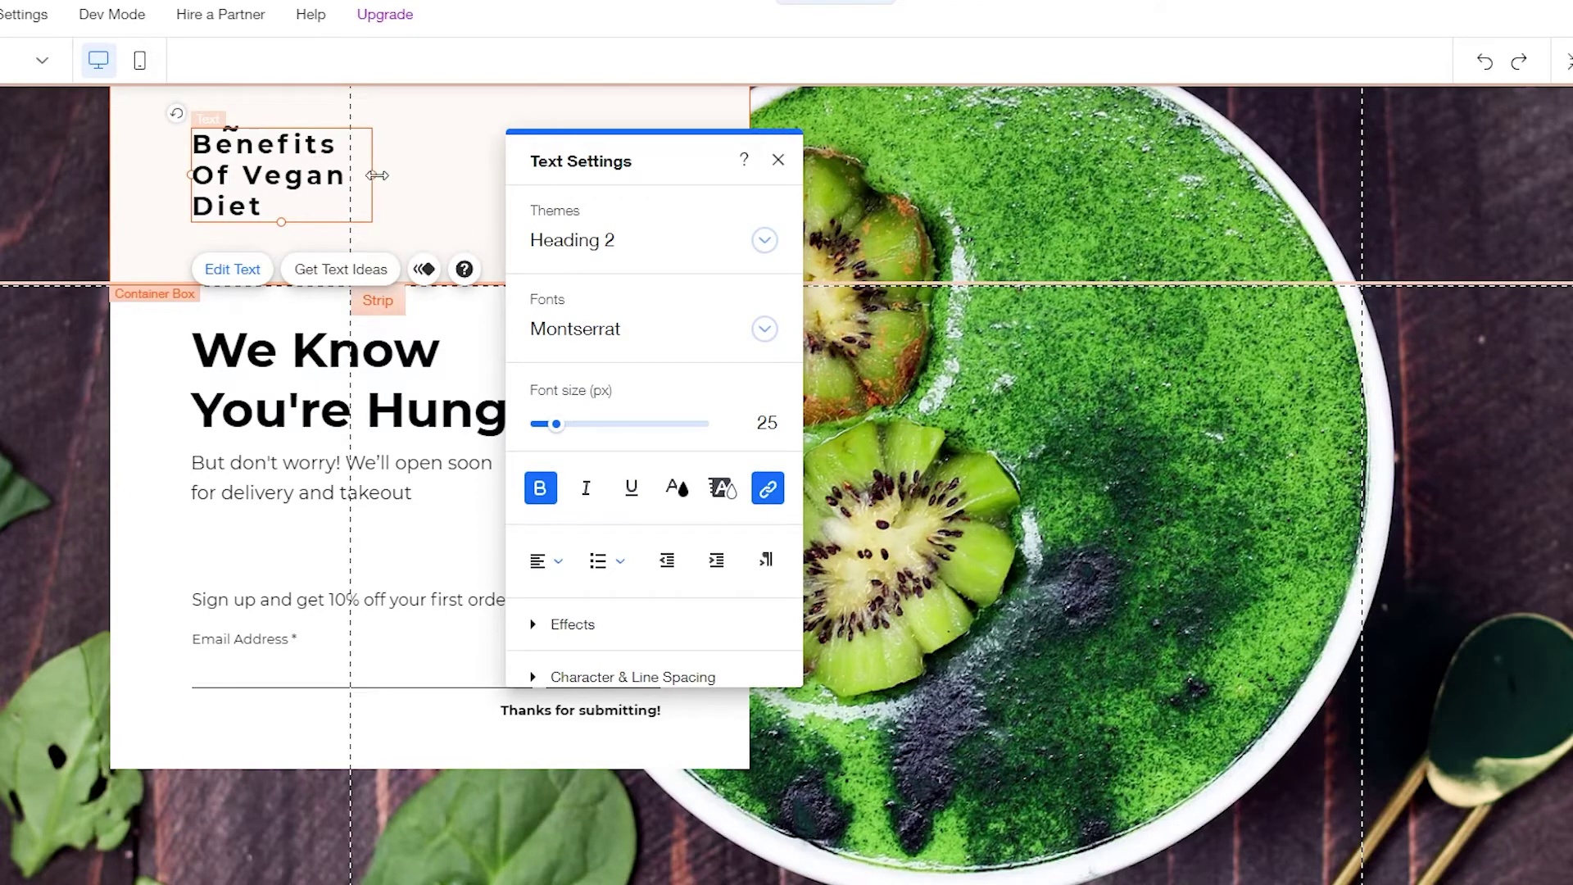
Step: Widen the header title's text box so that the title wraps onto two lines
{"action": "left_click_drag", "start_coordinate": [377, 175], "coordinate": [440, 165]}
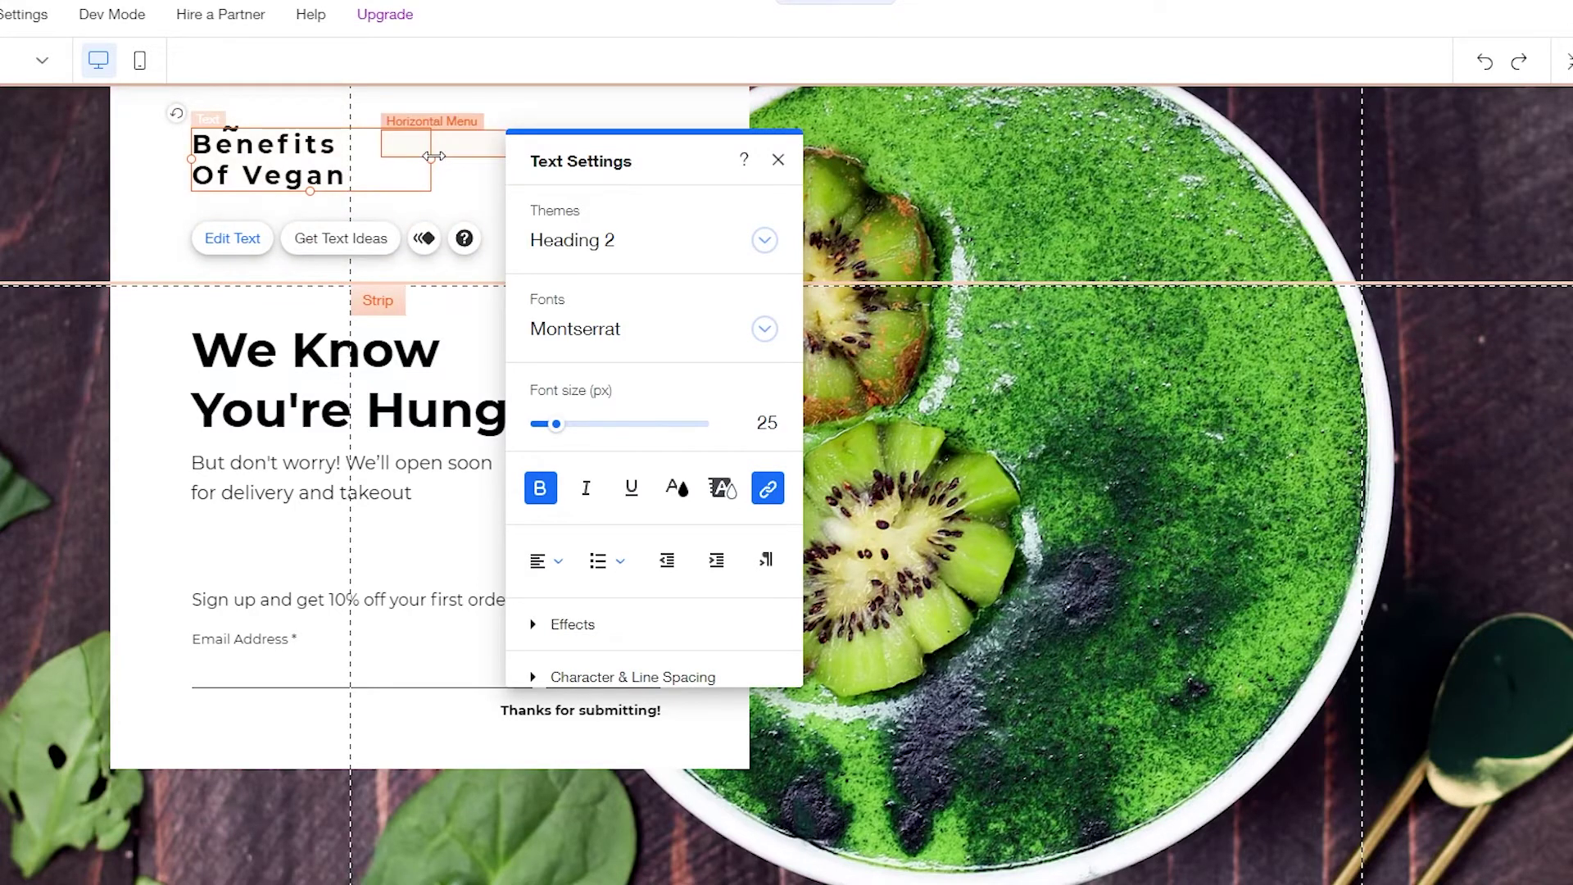
{"action": "left_click_drag", "start_coordinate": [431, 159], "coordinate": [394, 159]}
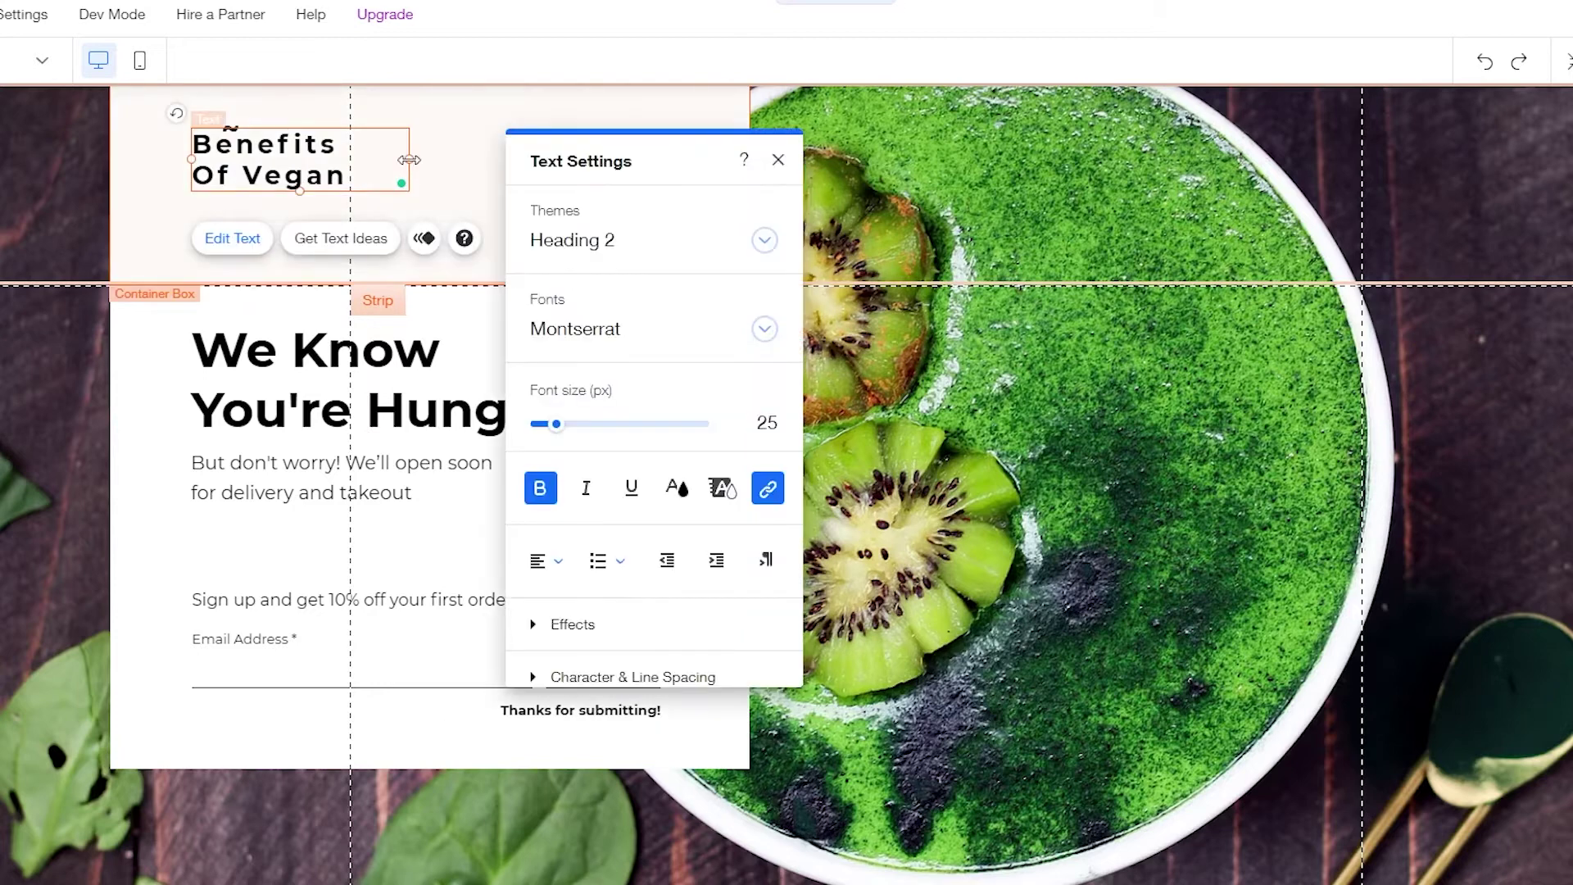
{"action": "left_click", "coordinate": [182, 223]}
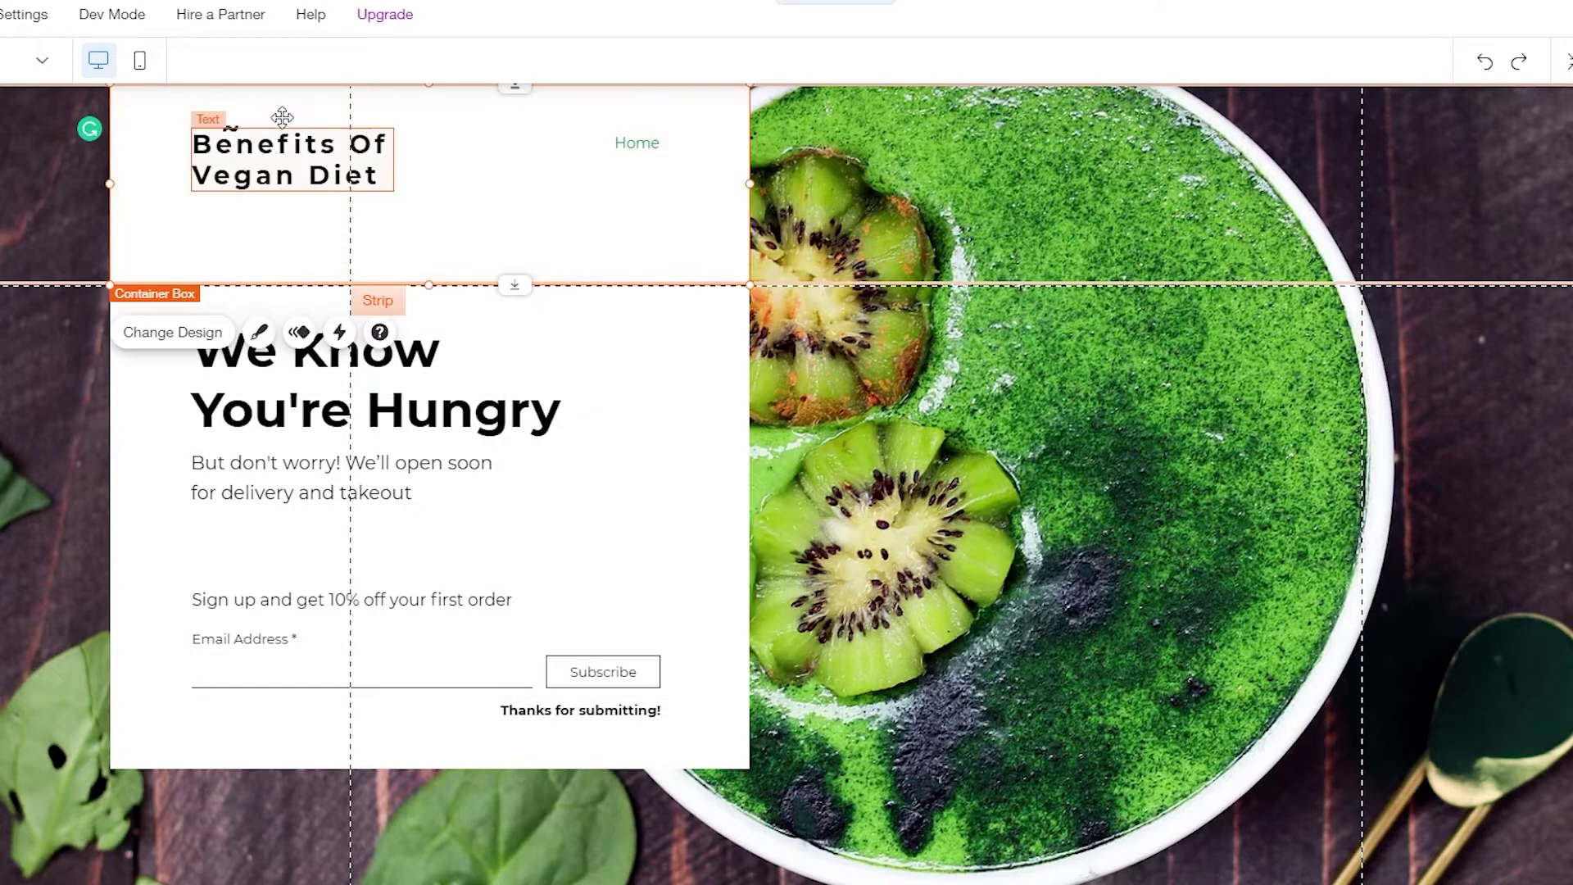
{"action": "left_click", "coordinate": [246, 147]}
{"action": "left_click", "coordinate": [232, 121]}
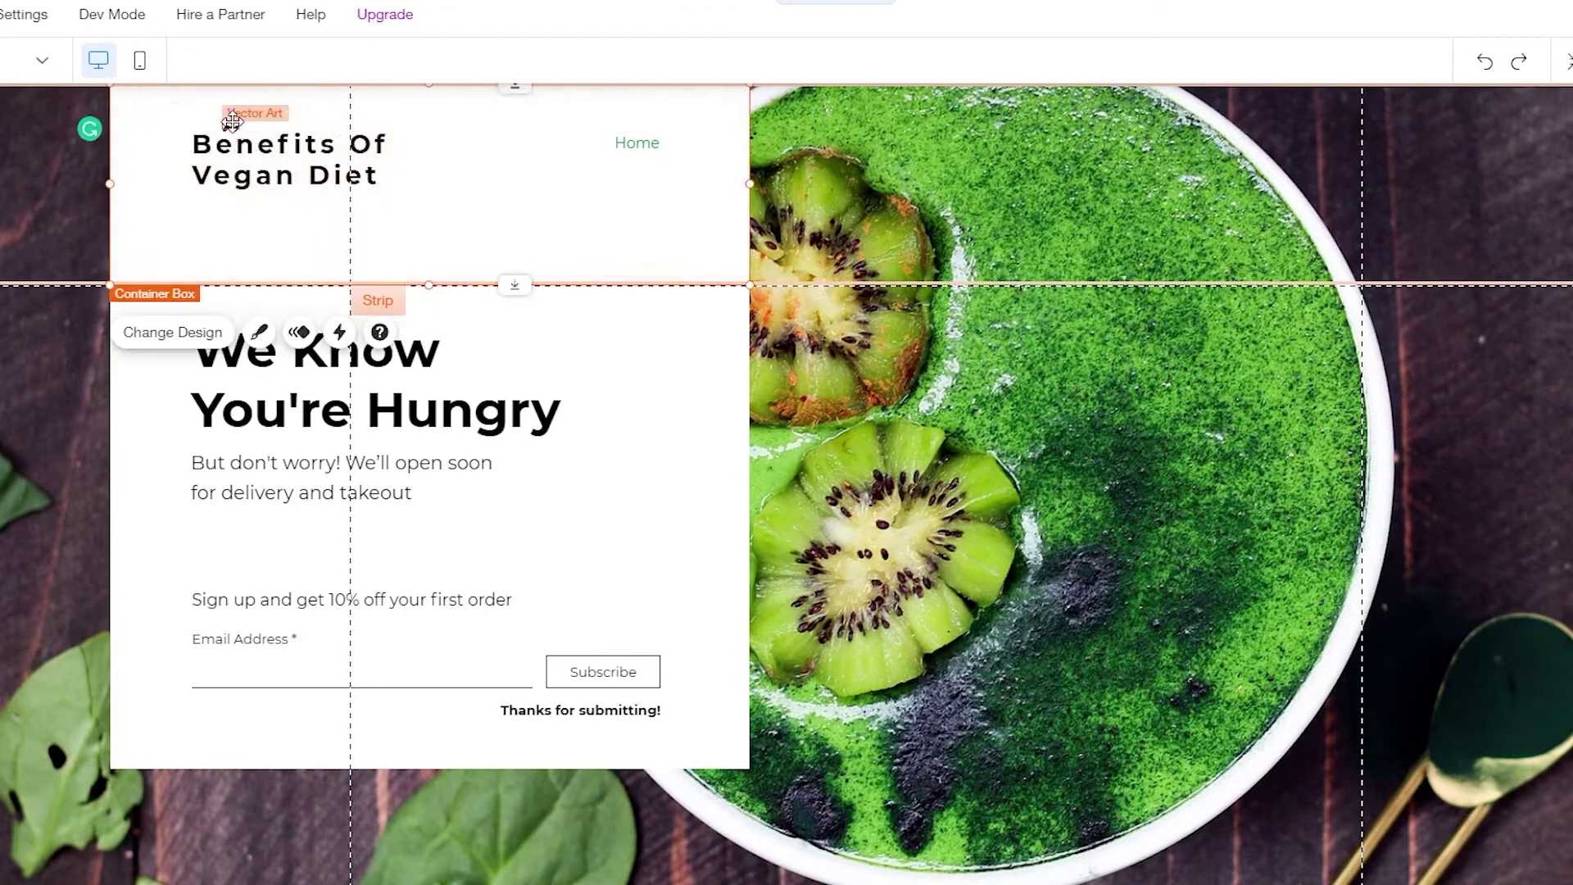
{"action": "key", "text": "Delete"}
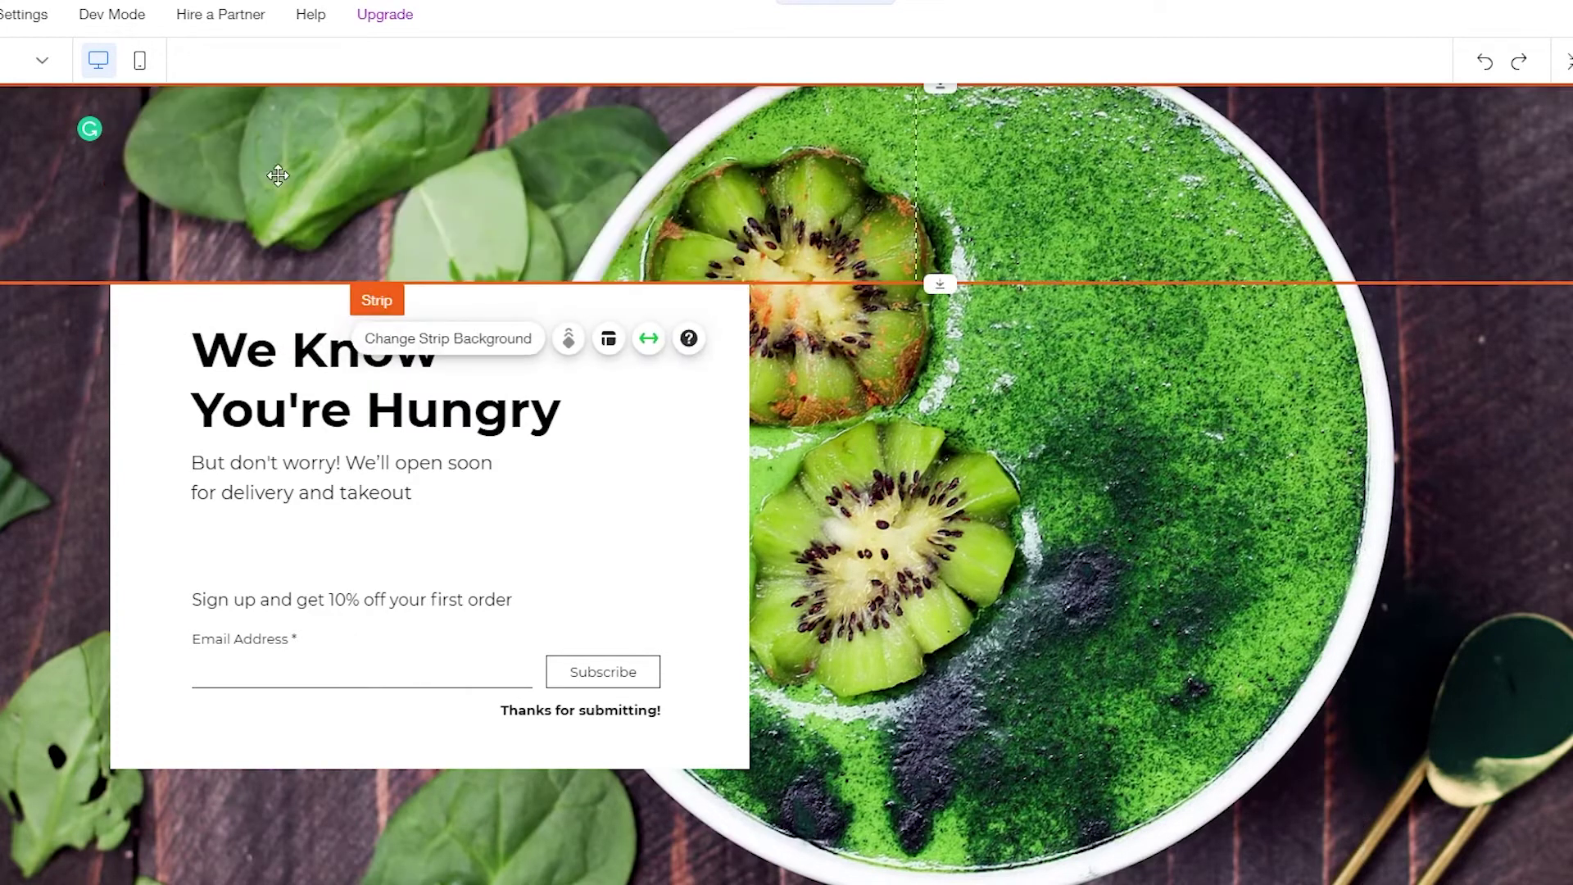
{"action": "key", "text": "ctrl+z"}
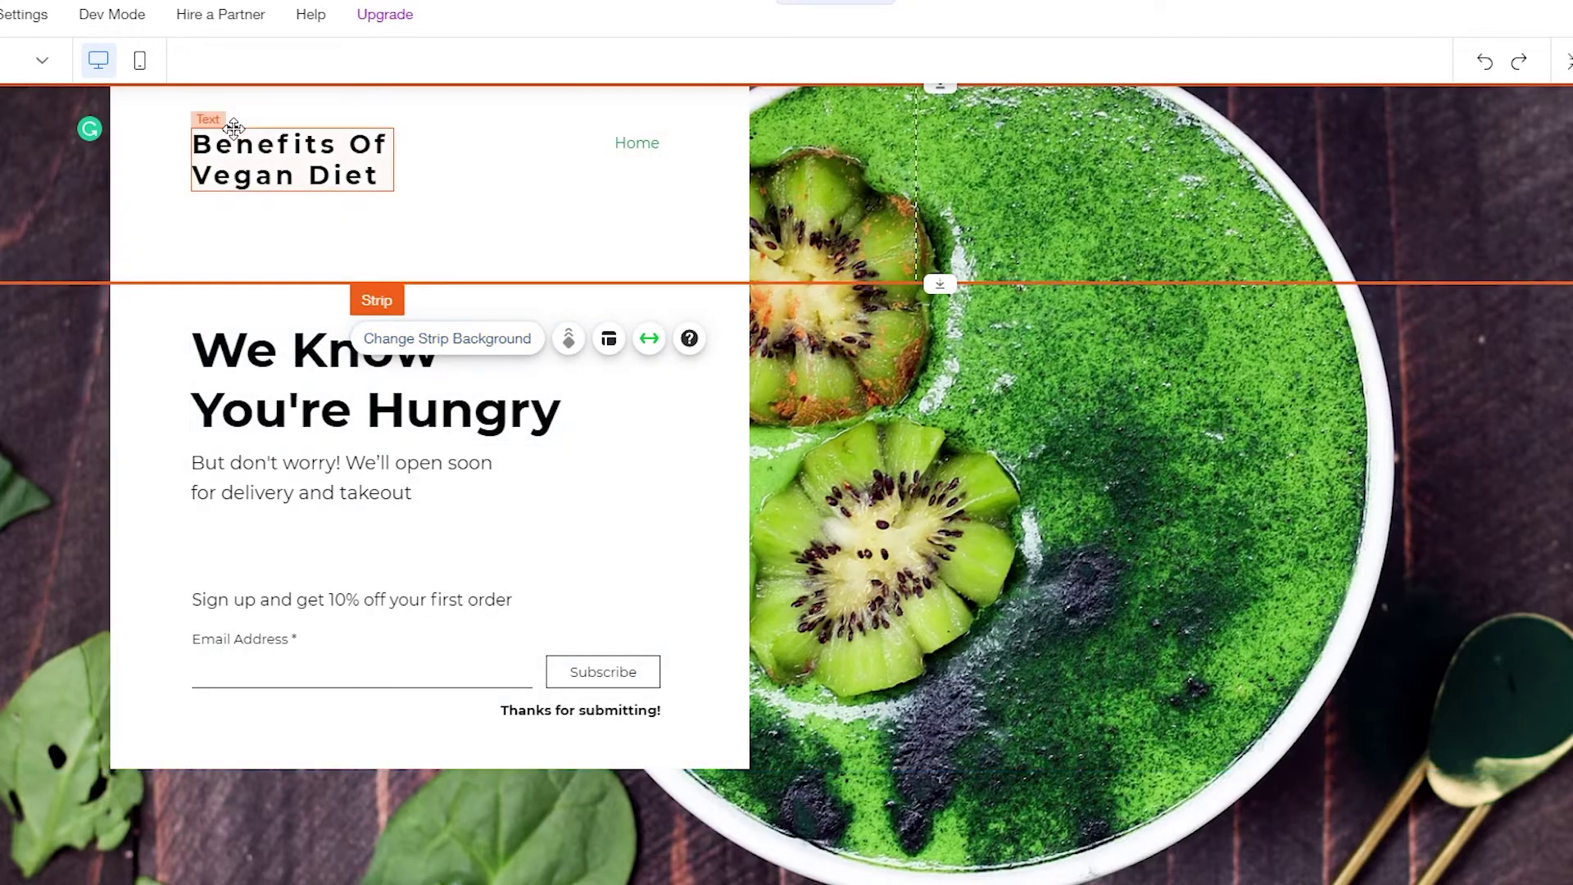
Step: Delete the wave-shaped vector art overlapping the title and move the title into the header's upper-left area
{"action": "left_click", "coordinate": [234, 131]}
{"action": "left_click", "coordinate": [234, 125]}
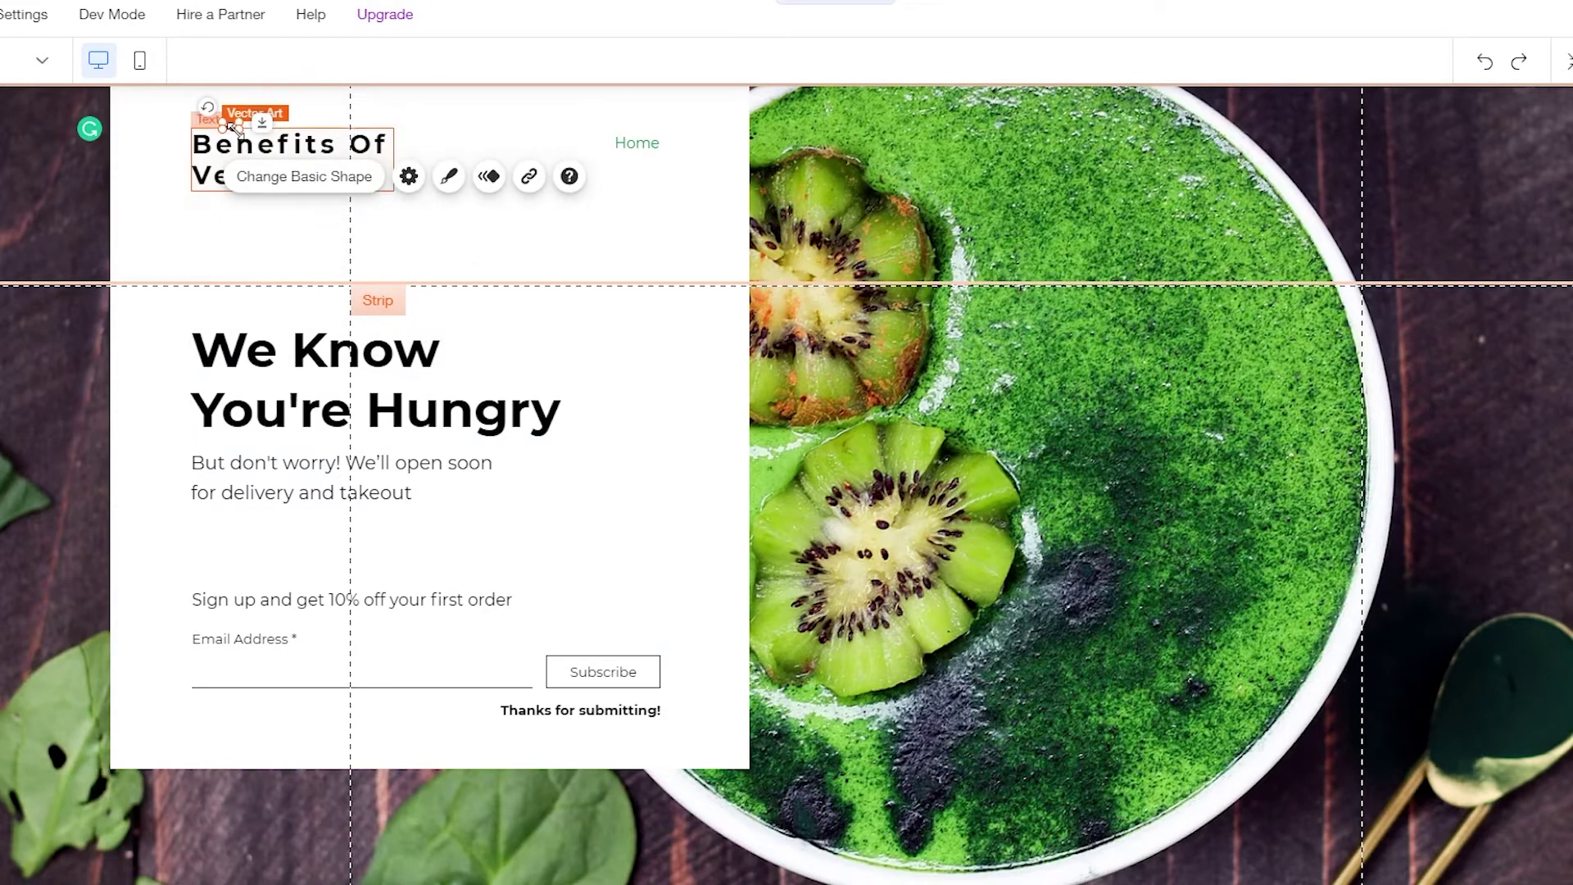
{"action": "left_click_drag", "start_coordinate": [238, 127], "coordinate": [269, 139]}
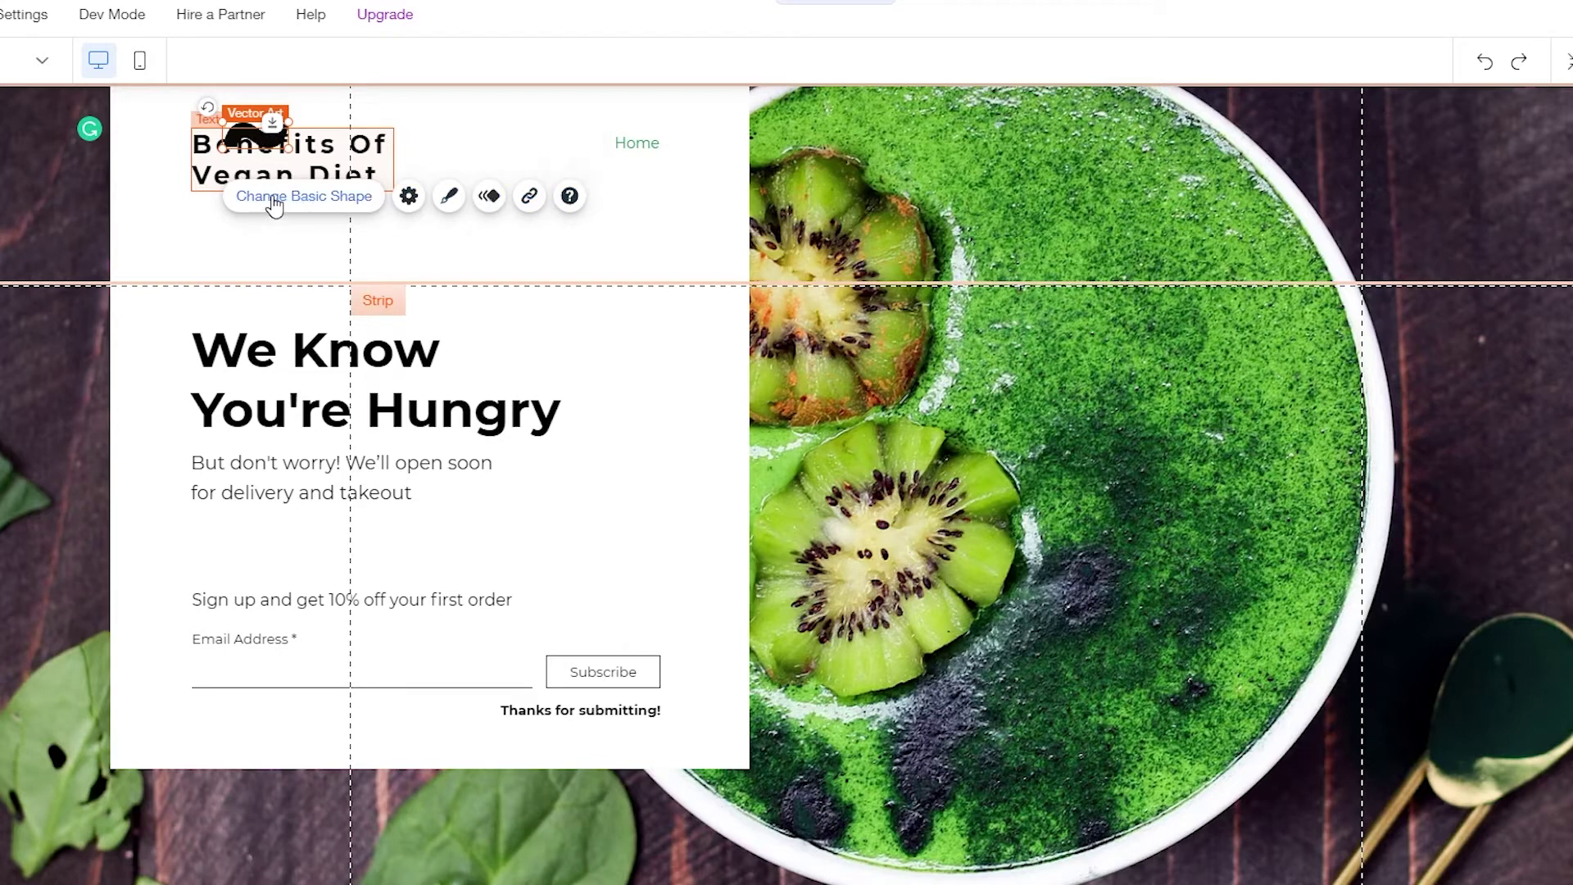
{"action": "left_click_drag", "start_coordinate": [252, 142], "coordinate": [215, 205]}
{"action": "left_click", "coordinate": [275, 123]}
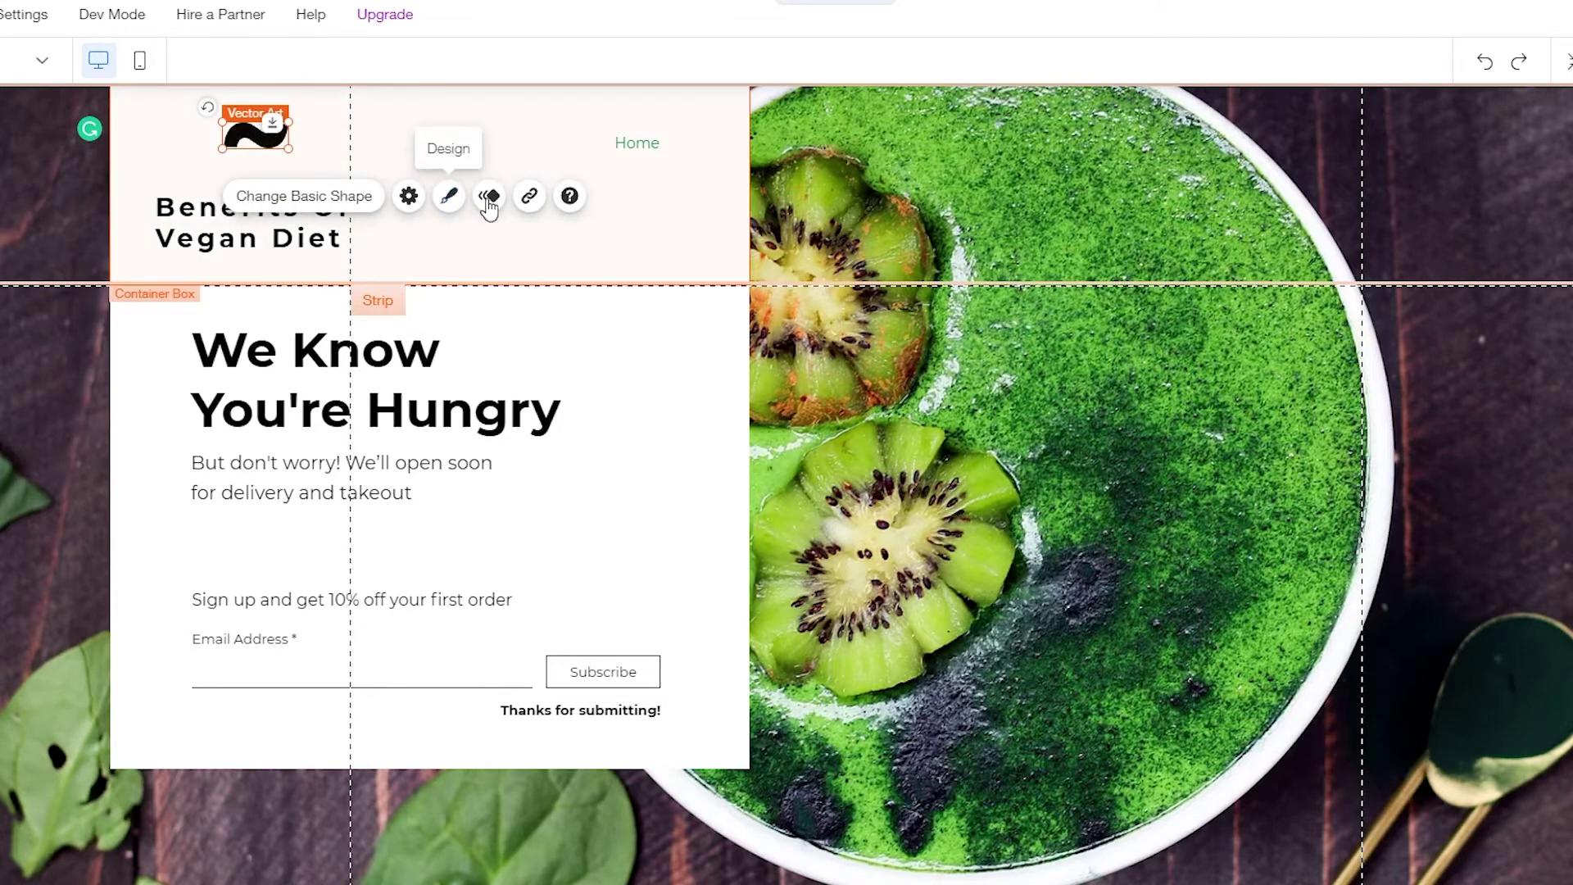
{"action": "key", "text": "Delete"}
{"action": "left_click_drag", "start_coordinate": [287, 209], "coordinate": [257, 175]}
{"action": "left_click", "coordinate": [504, 161]}
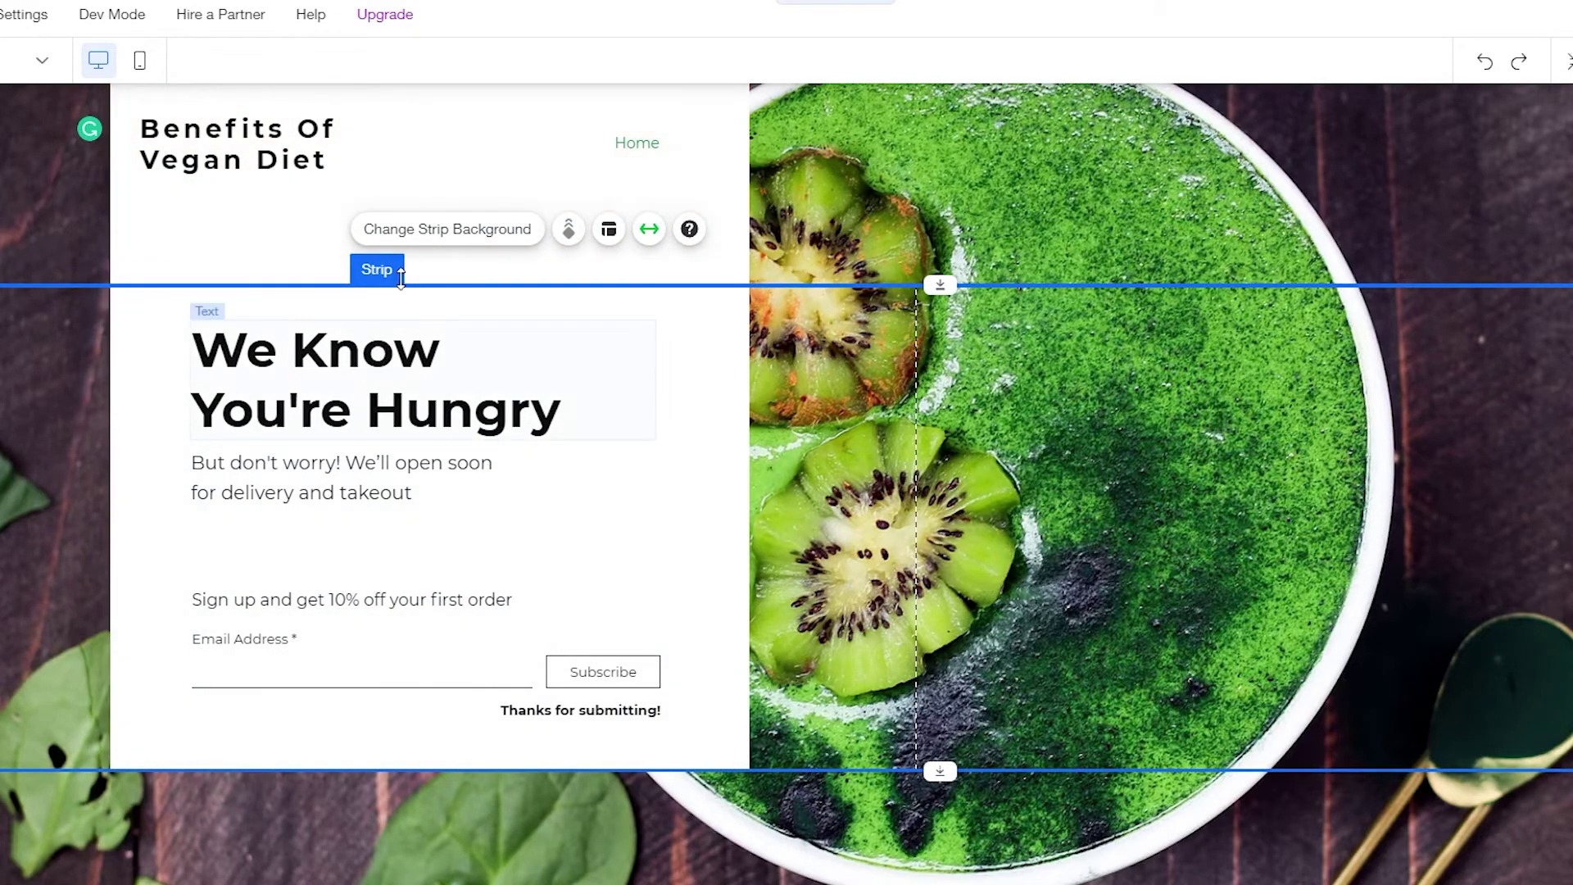
Step: Check the header menu's site pages and look through the available horizontal menu designs
{"action": "left_click", "coordinate": [469, 142]}
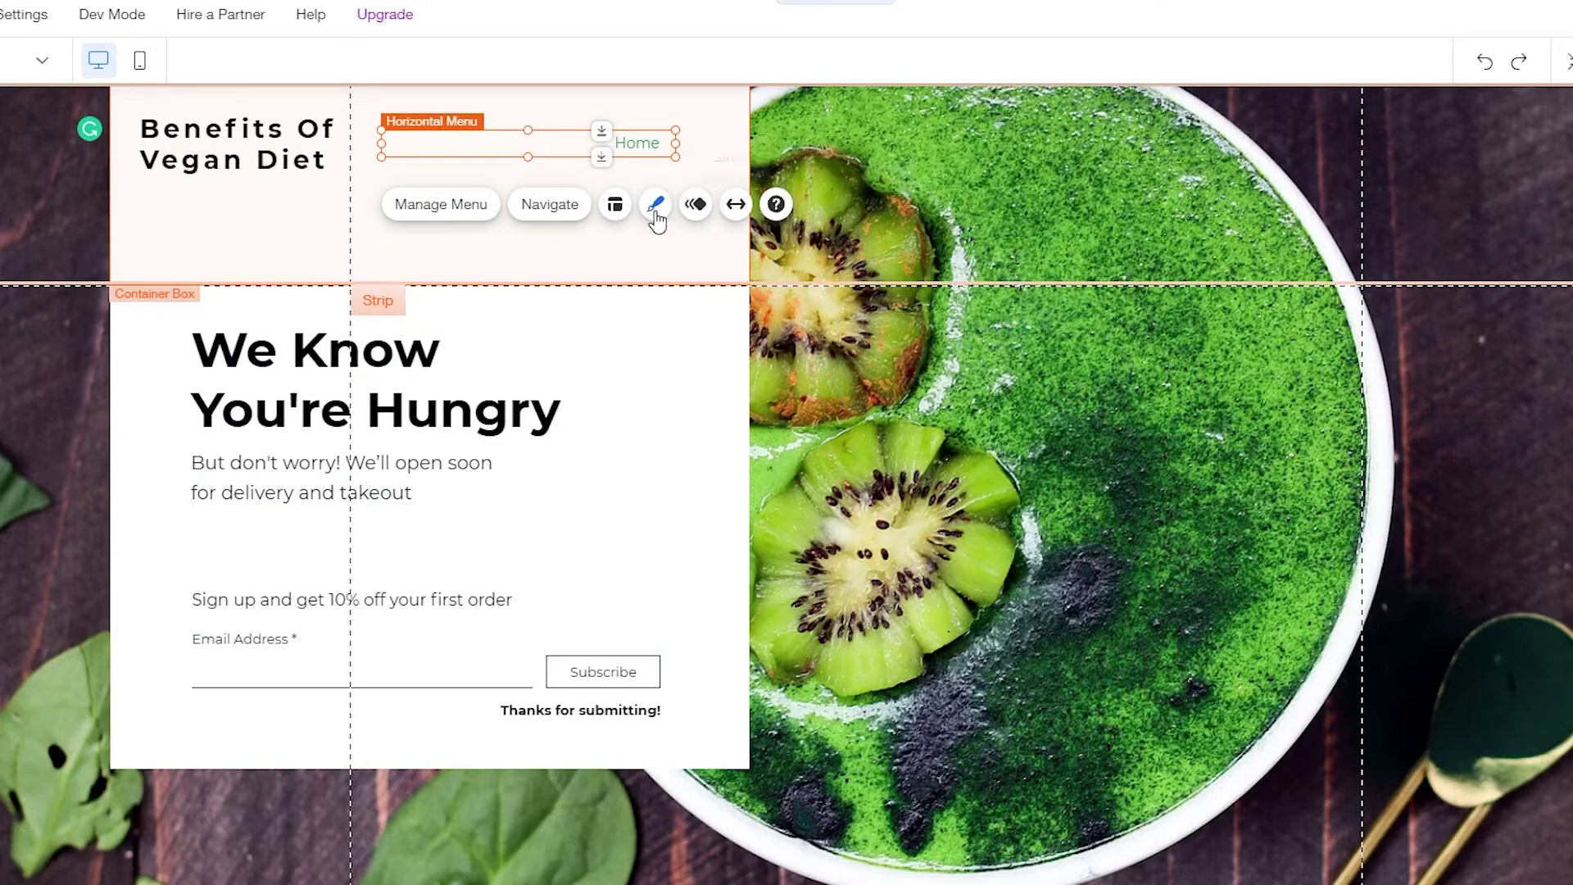
{"action": "double_click", "coordinate": [642, 144]}
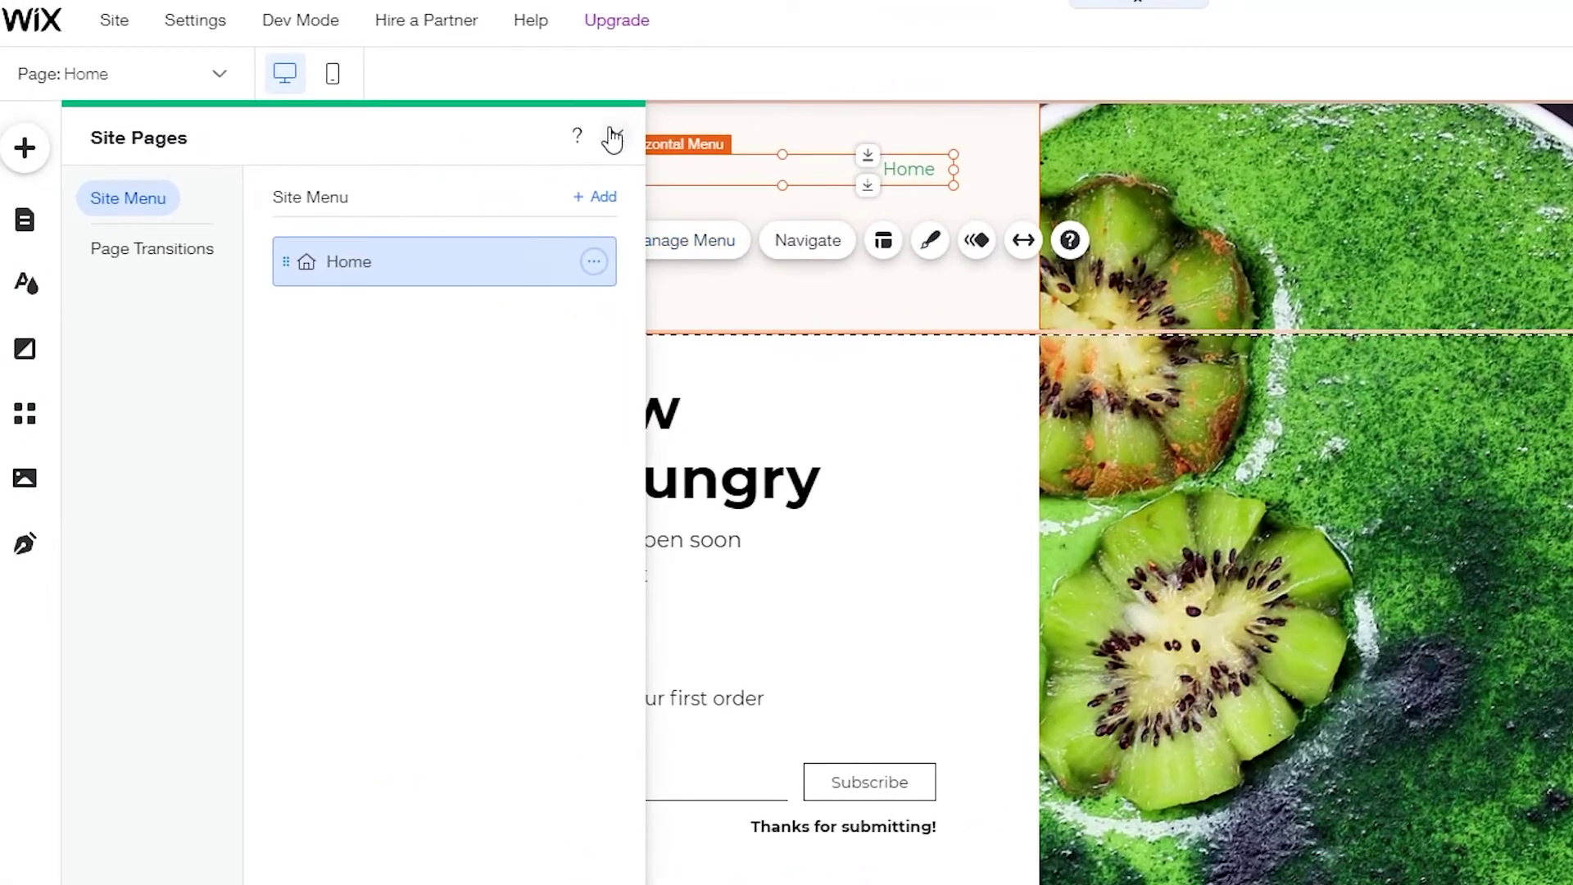
{"action": "left_click", "coordinate": [556, 129]}
{"action": "left_click", "coordinate": [627, 231]}
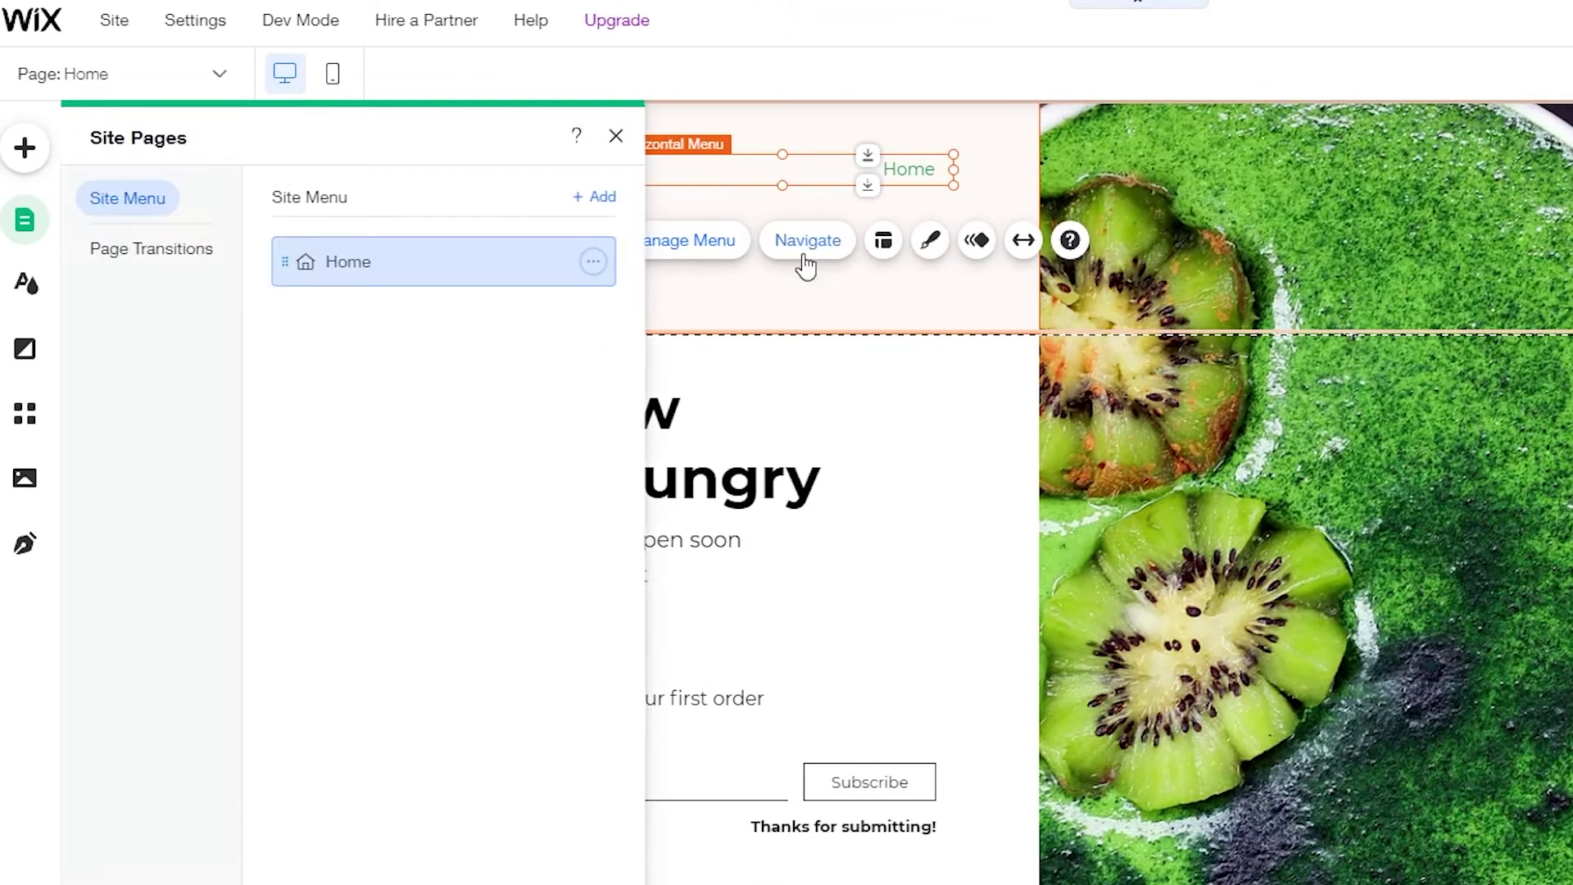
{"action": "left_click", "coordinate": [931, 242]}
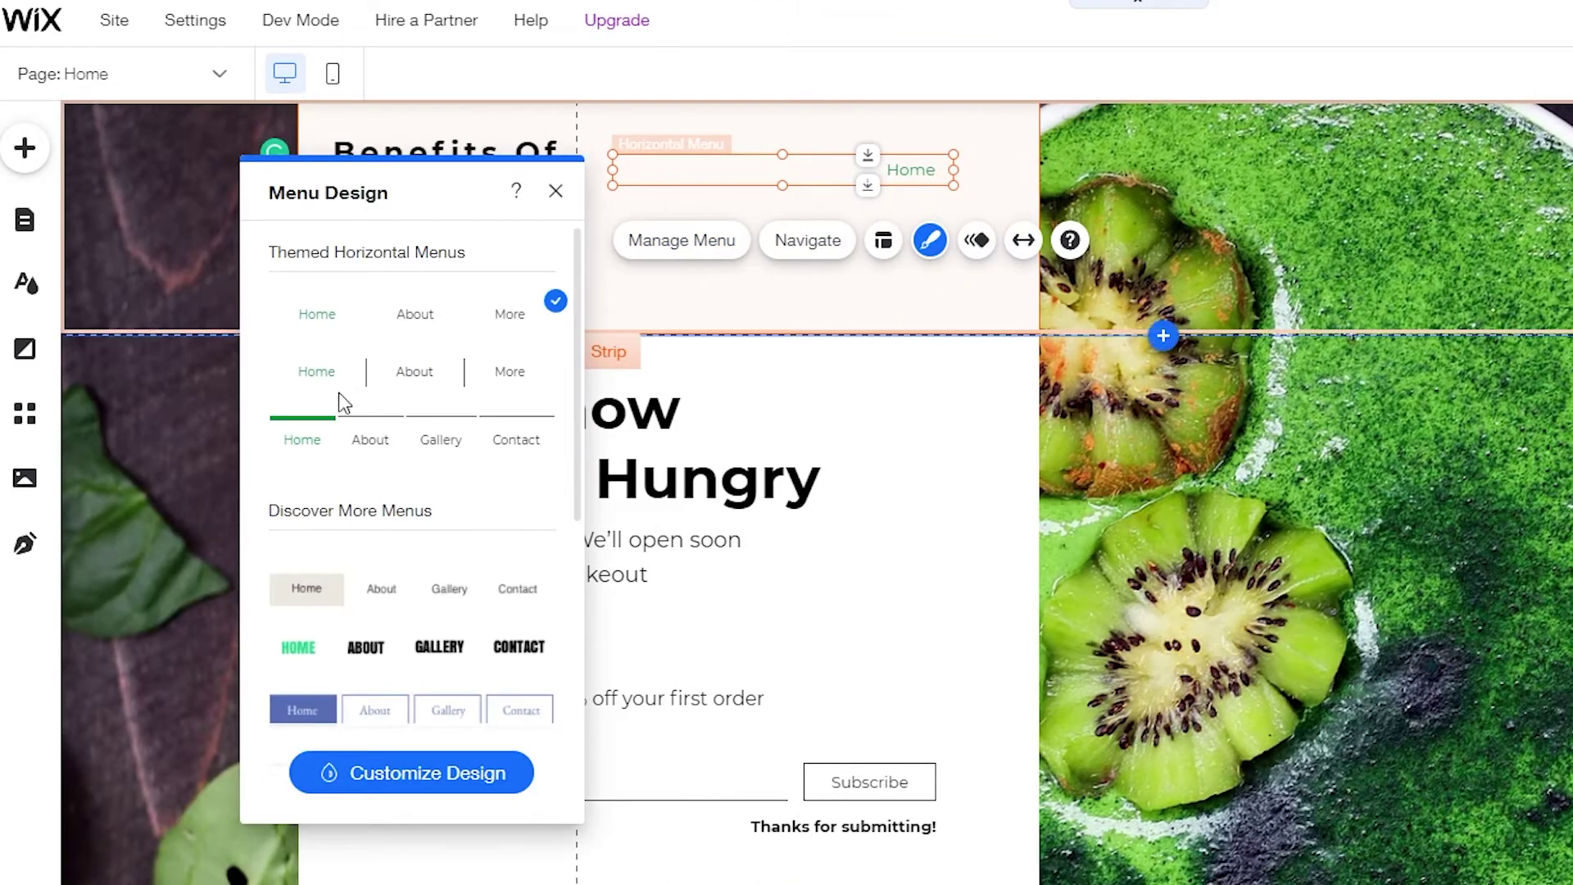
{"action": "scroll", "coordinate": [412, 587], "scroll_direction": "down", "scroll_amount": 3}
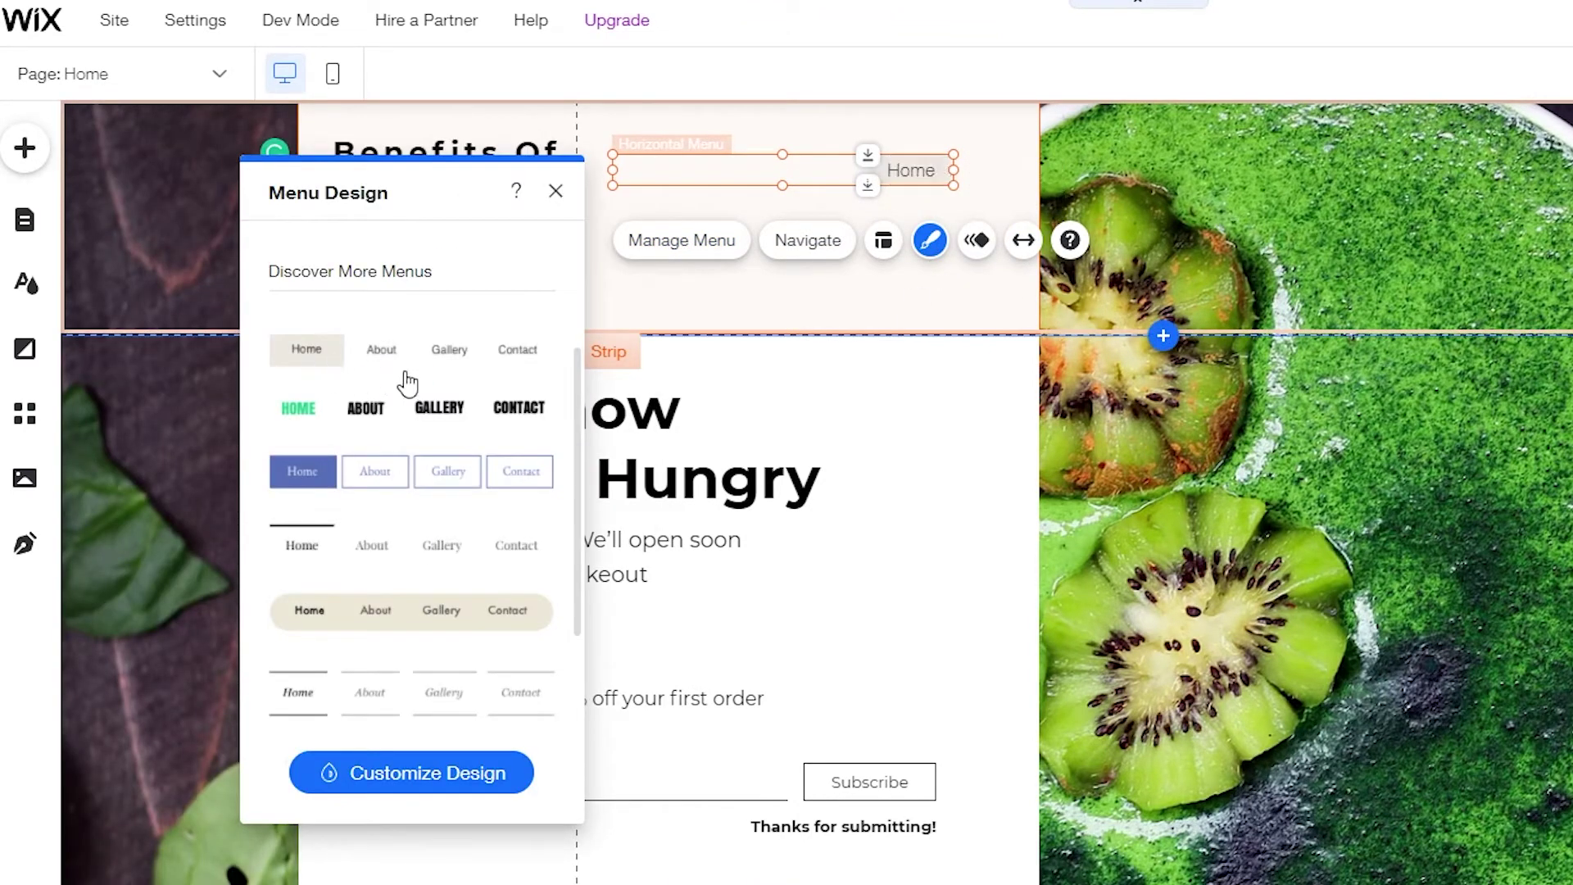
{"action": "scroll", "coordinate": [415, 390], "scroll_direction": "down", "scroll_amount": 5}
{"action": "scroll", "coordinate": [415, 390], "scroll_direction": "up", "scroll_amount": 8}
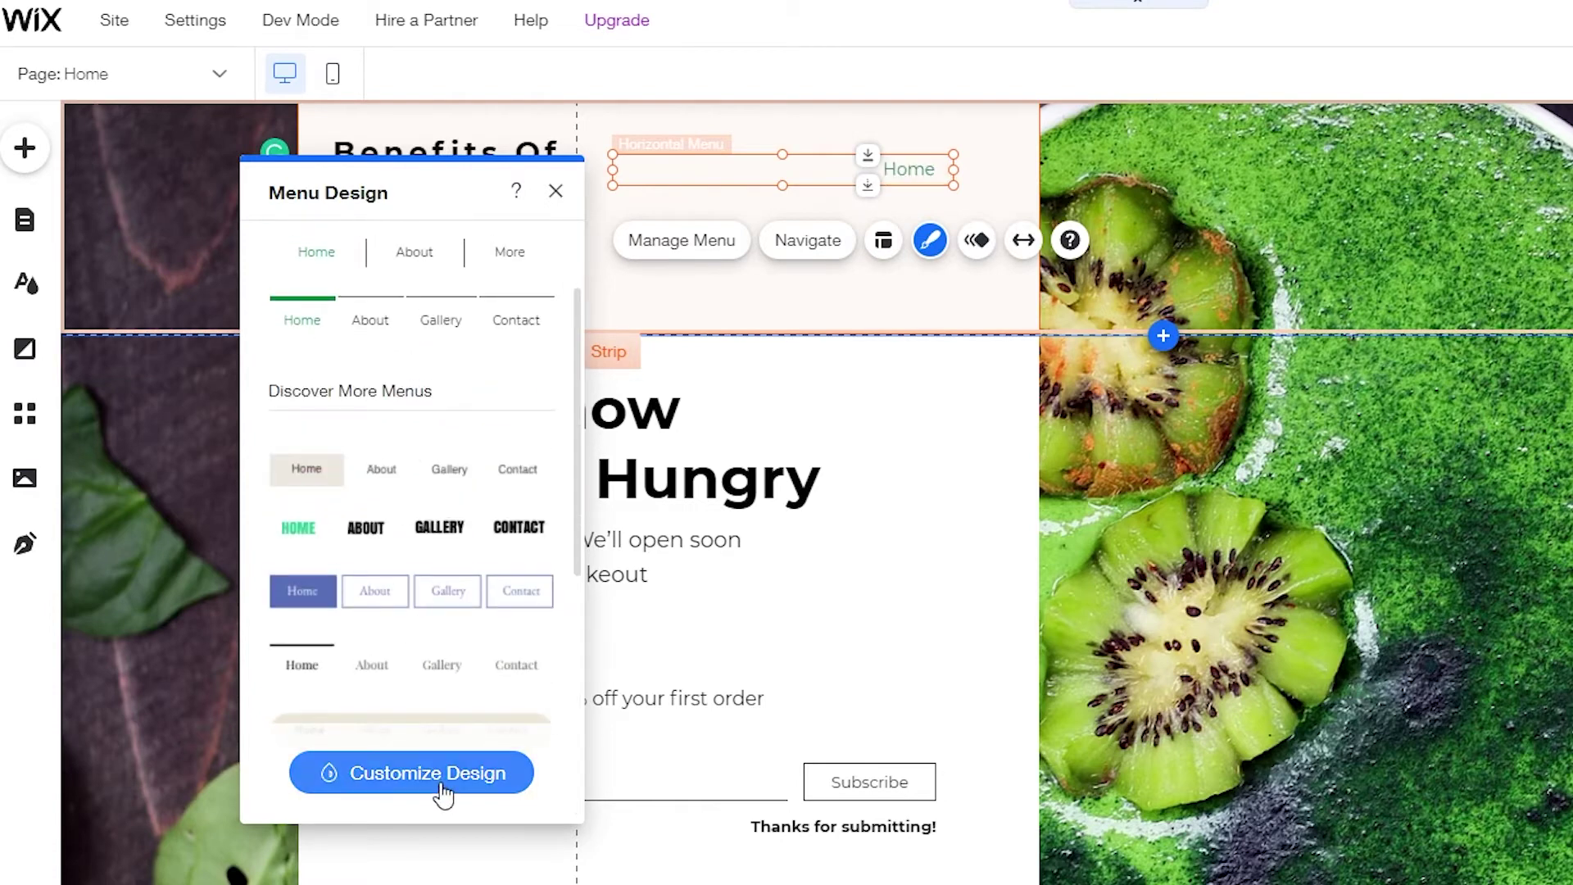
{"action": "scroll", "coordinate": [456, 541], "scroll_direction": "up", "scroll_amount": 2}
{"action": "scroll", "coordinate": [453, 640], "scroll_direction": "down", "scroll_amount": 8}
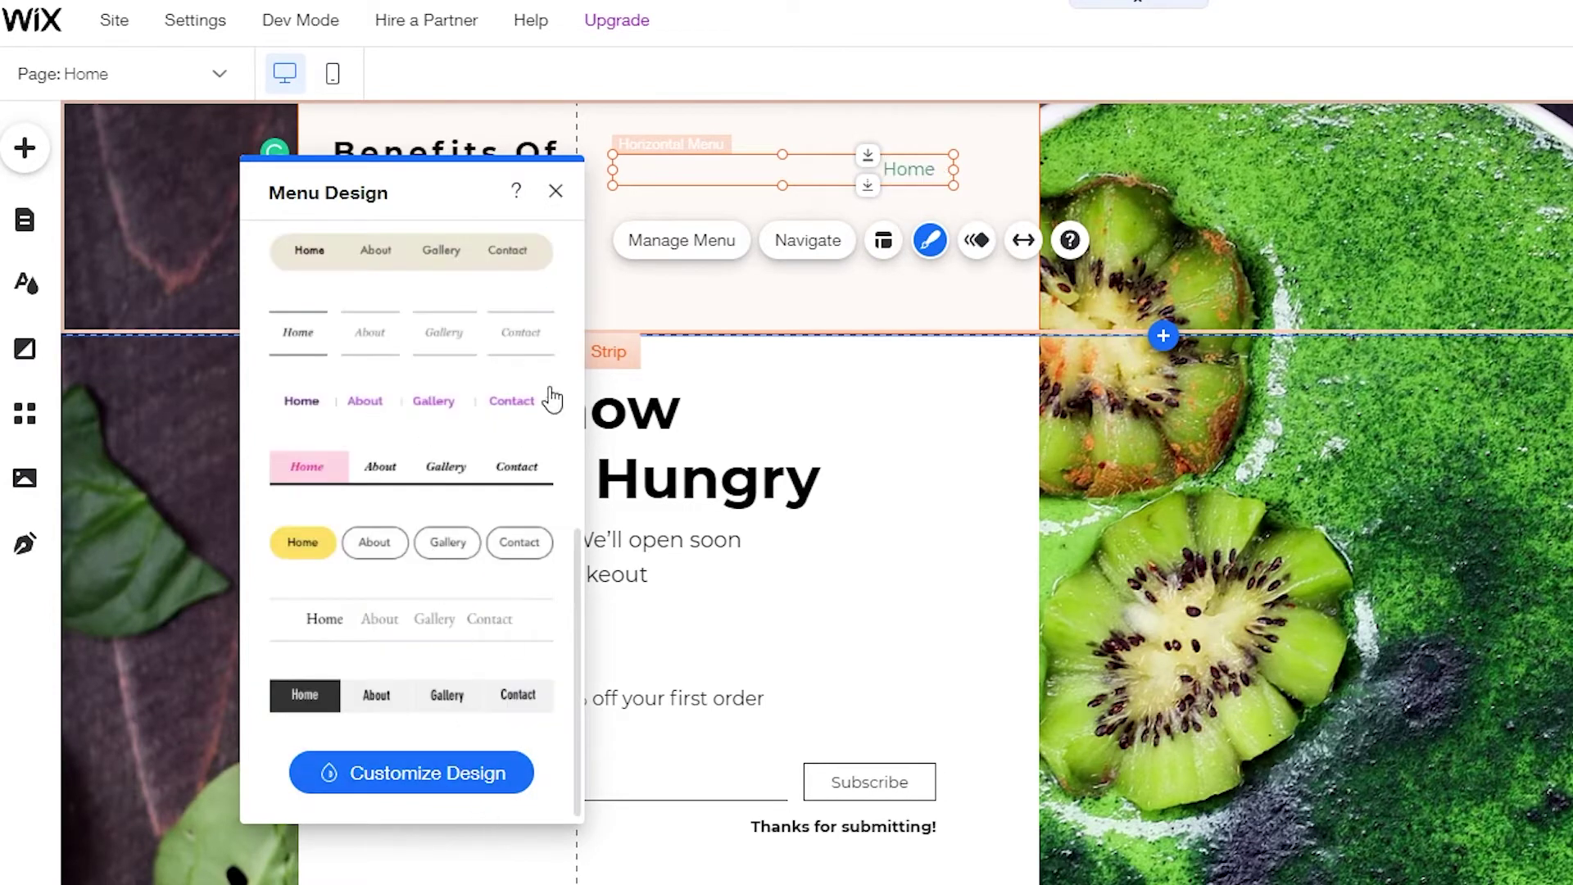
{"action": "left_click", "coordinate": [556, 191]}
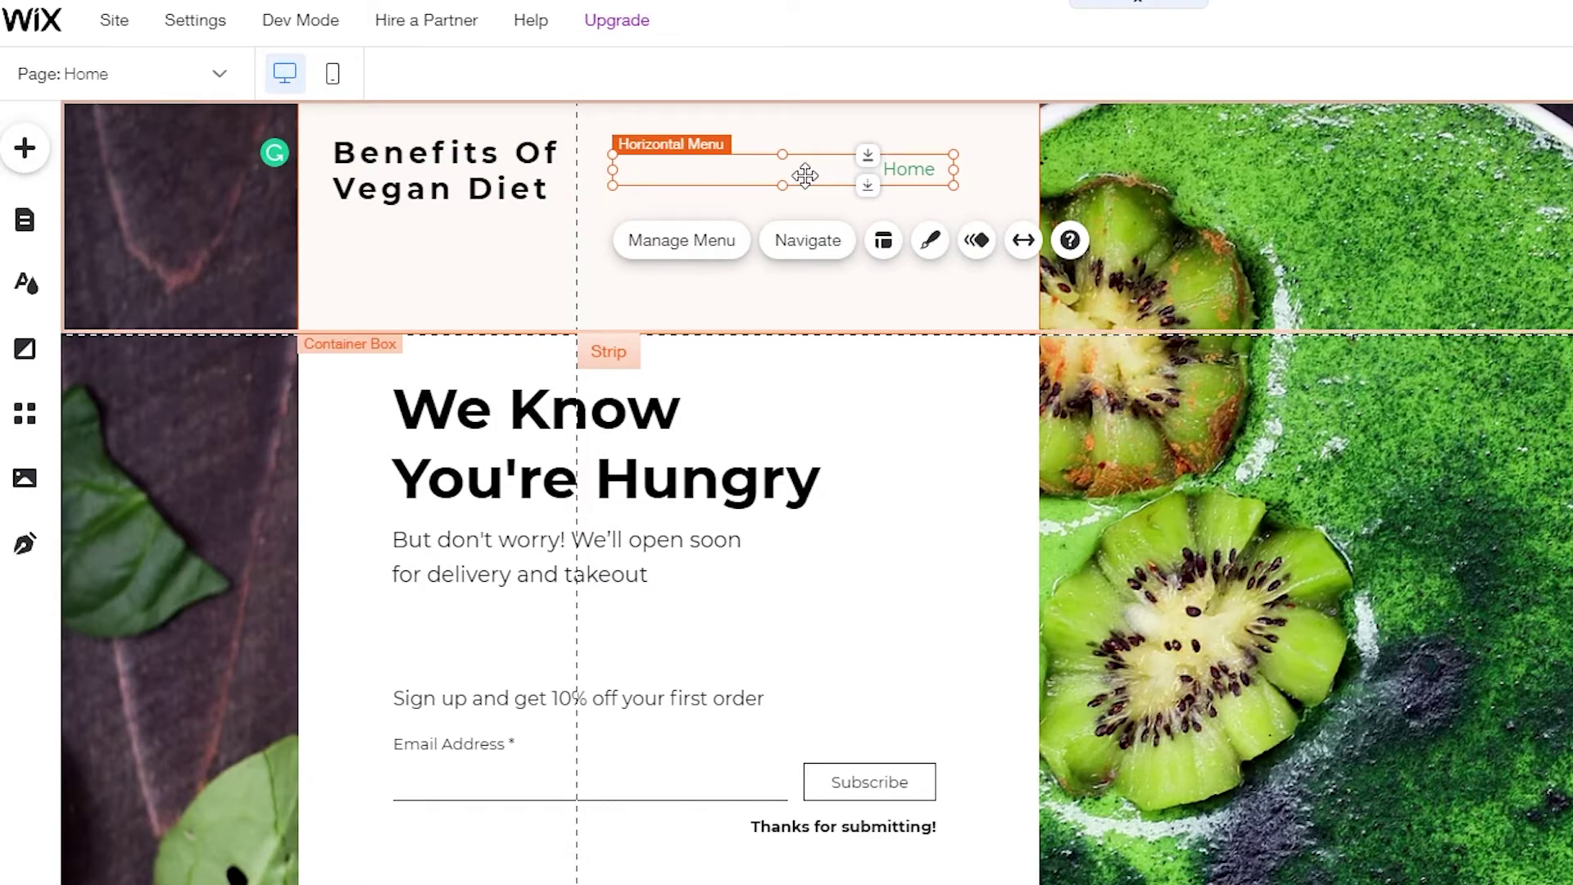
Step: Delete the Home menu from the header and lay the title out on one line centered in the header box
{"action": "left_click", "coordinate": [713, 263]}
{"action": "left_click", "coordinate": [497, 172]}
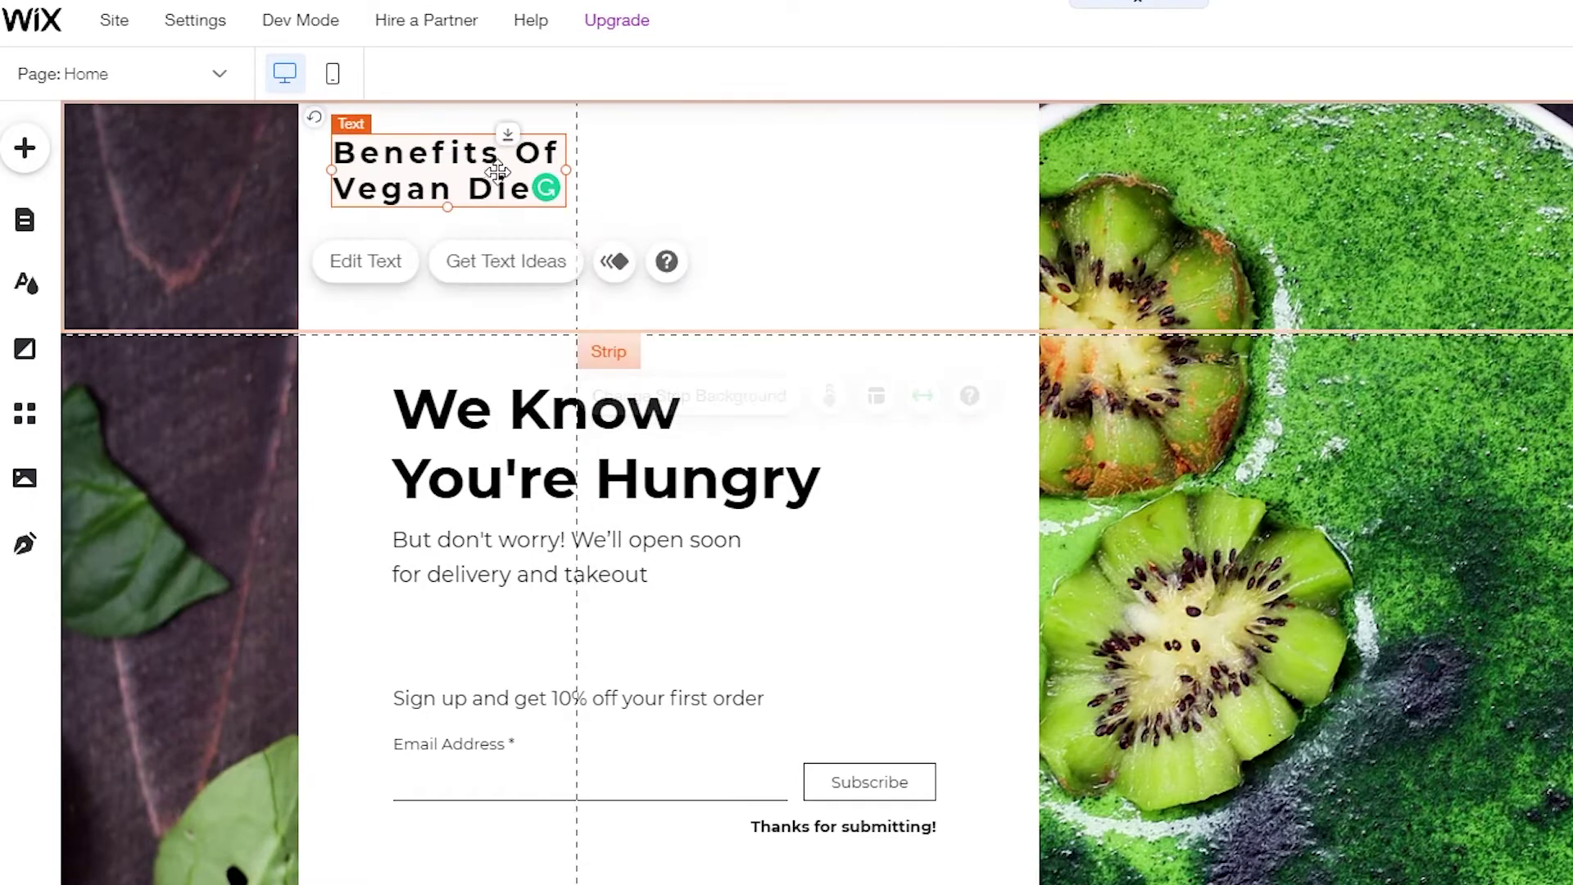
{"action": "left_click_drag", "start_coordinate": [497, 173], "coordinate": [941, 176]}
{"action": "left_click_drag", "start_coordinate": [817, 172], "coordinate": [683, 222]}
{"action": "left_click", "coordinate": [962, 573]}
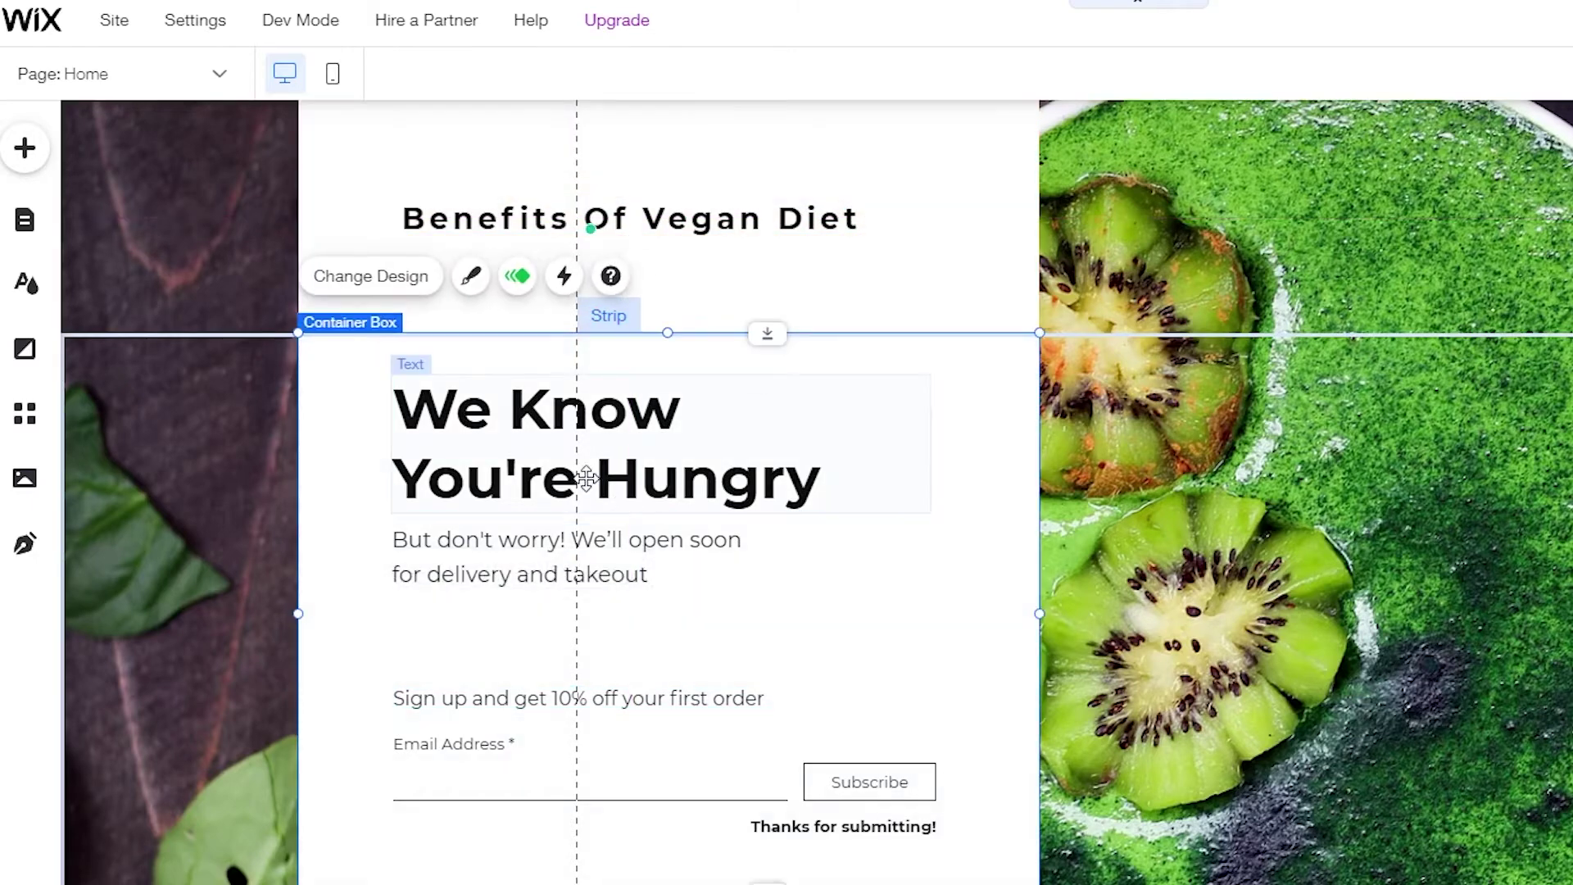
Step: Replace the "We Know You're Hungry" heading with "Subscribe to learn more & Get a free Ebook"
{"action": "left_click", "coordinate": [548, 447]}
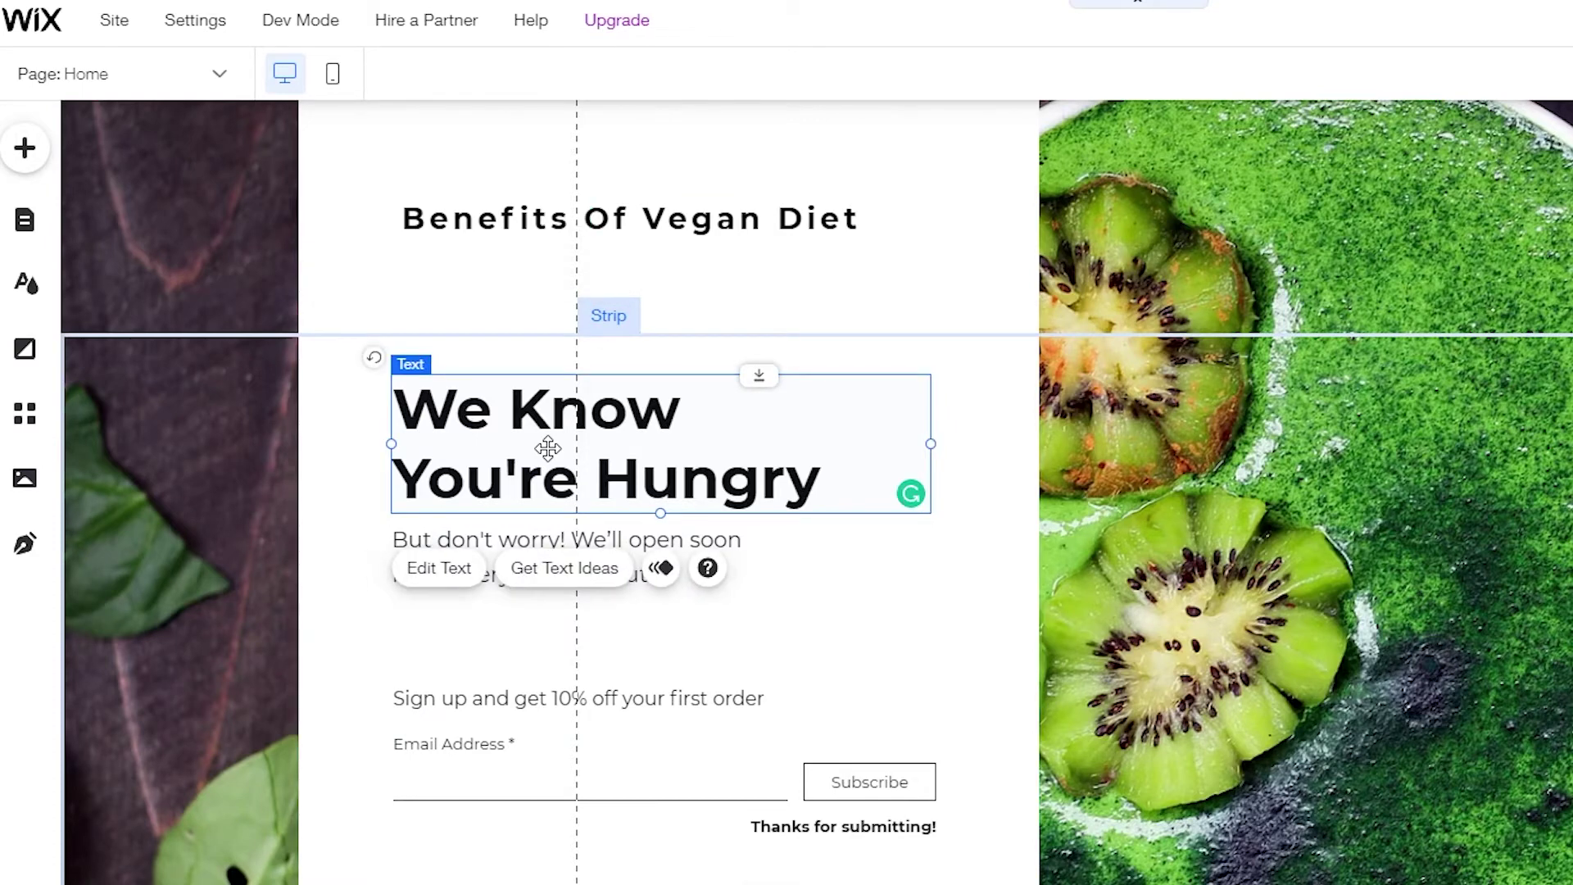
{"action": "double_click", "coordinate": [548, 449]}
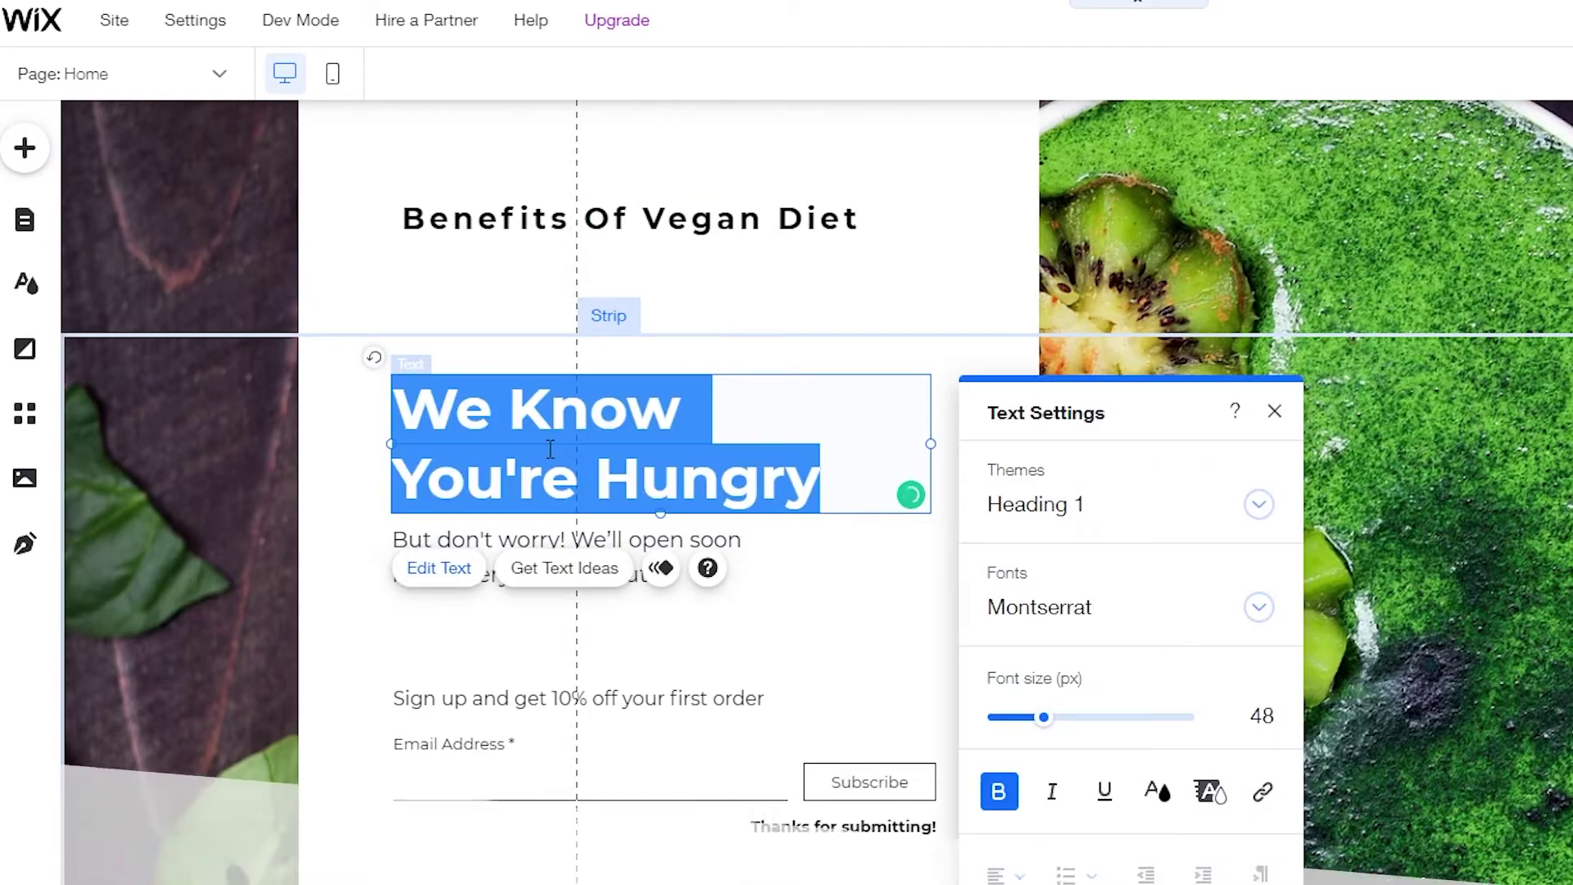
{"action": "type", "text": "Subscribe to learn more &"}
{"action": "type", "text": "Get "}
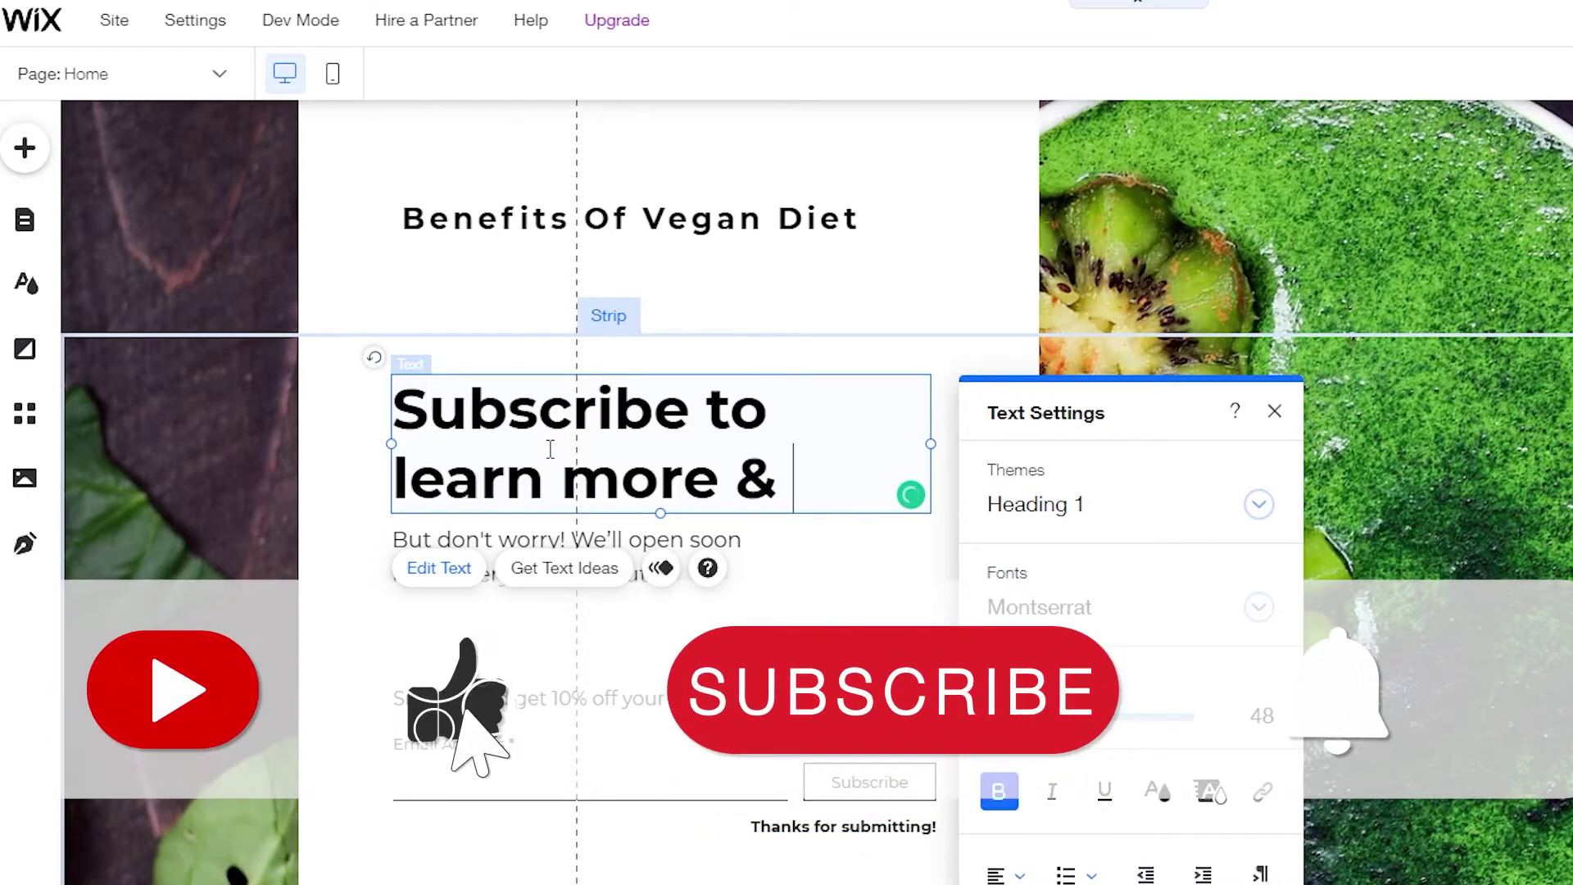
{"action": "type", "text": "a free Ebook"}
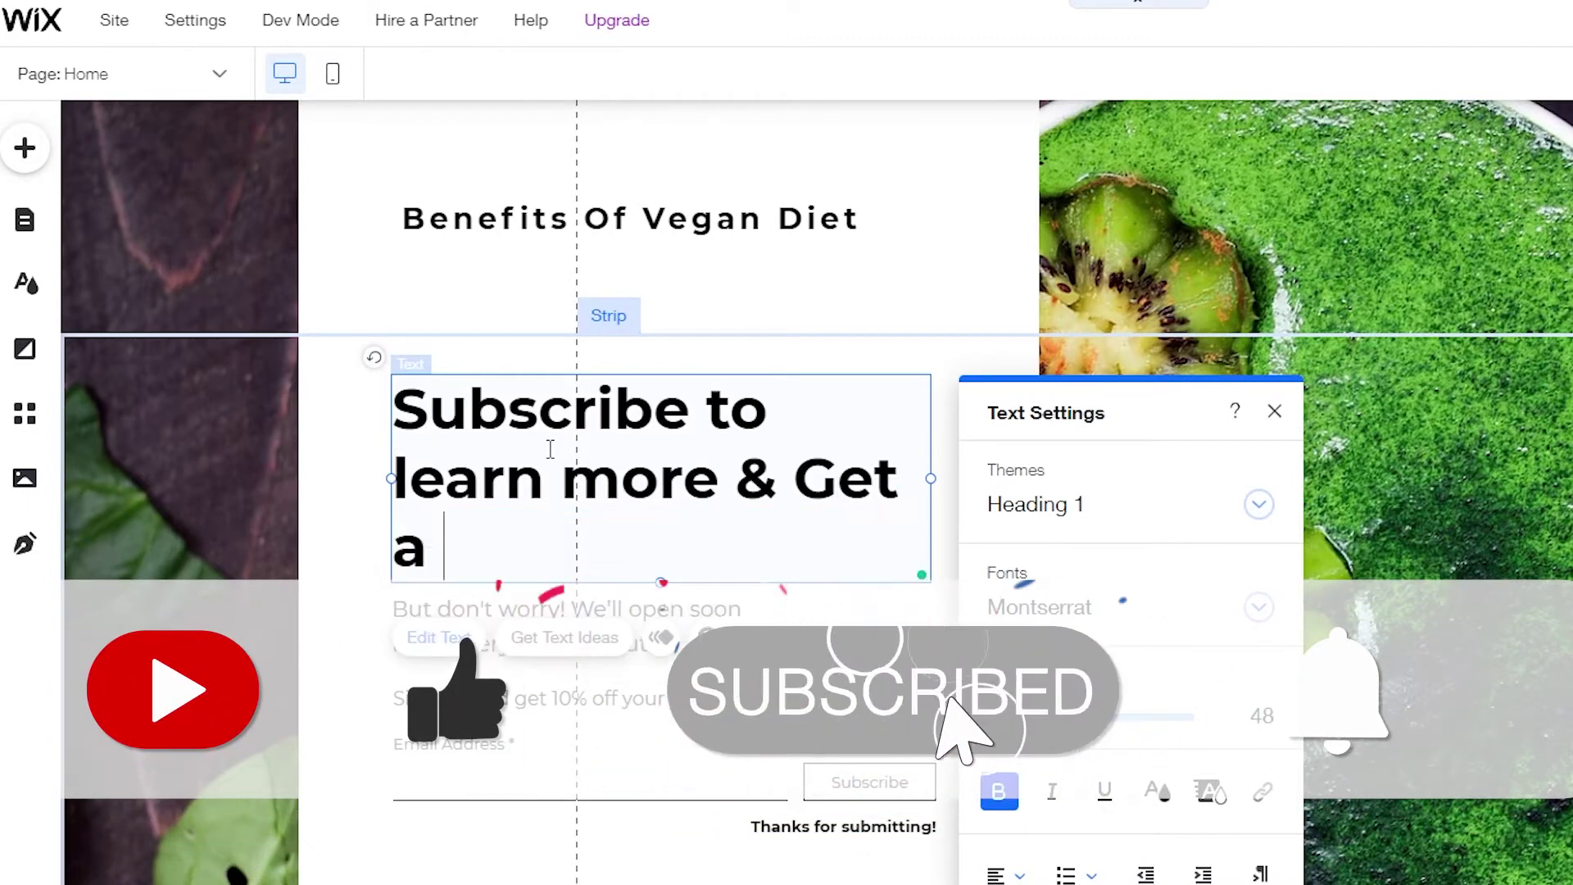
{"action": "left_click", "coordinate": [941, 459]}
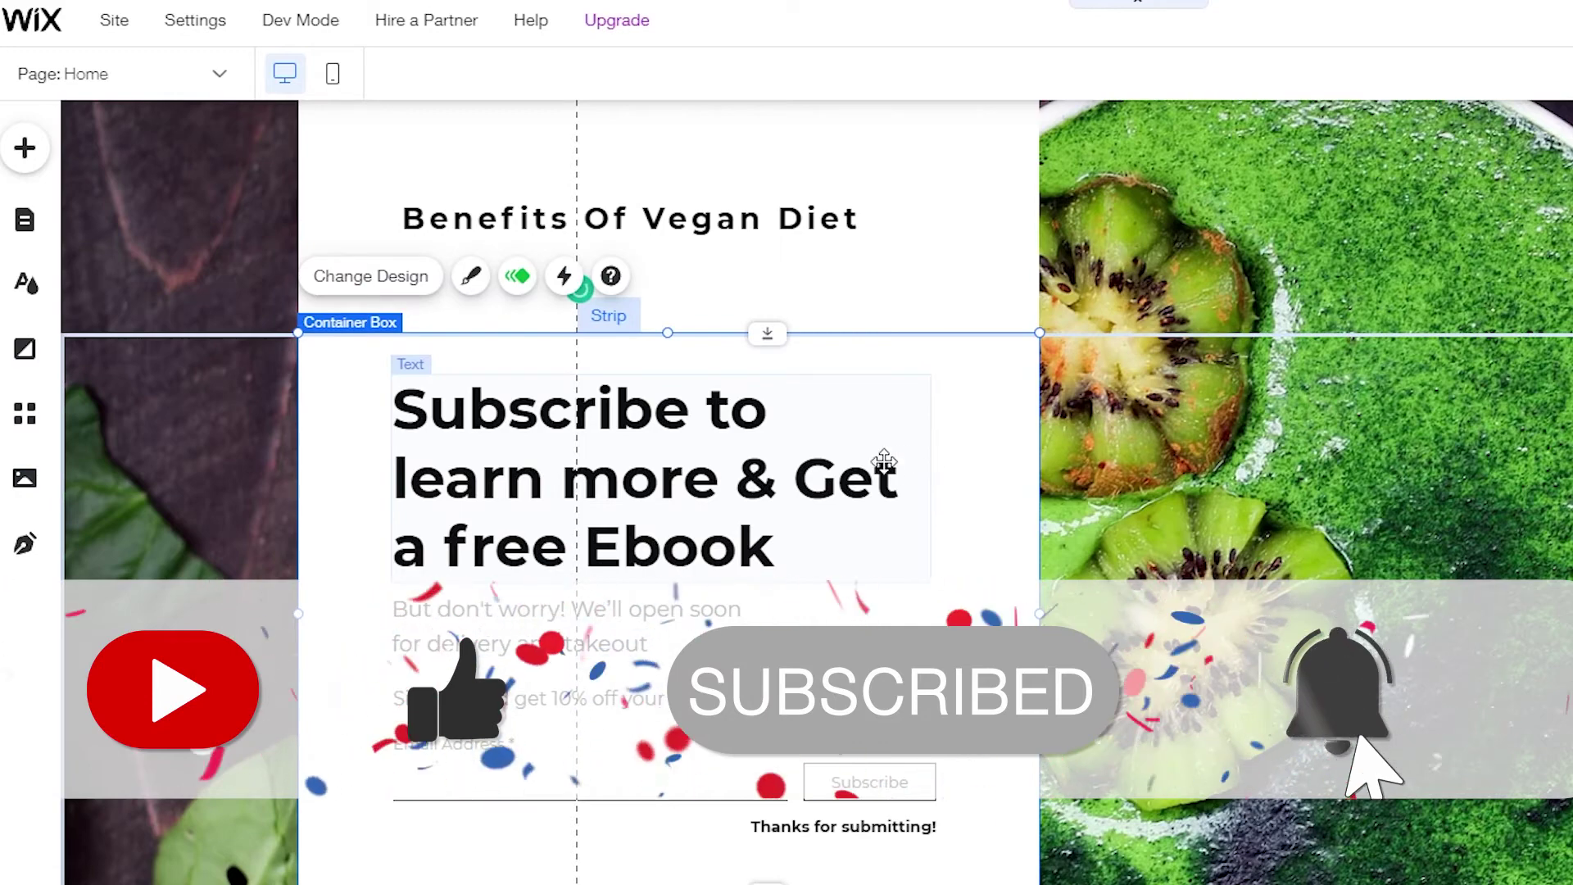
Step: Widen the main heading's text box and move the heading slightly up and to the left within its container
{"action": "left_click", "coordinate": [901, 488]}
{"action": "left_click_drag", "start_coordinate": [931, 479], "coordinate": [981, 472]}
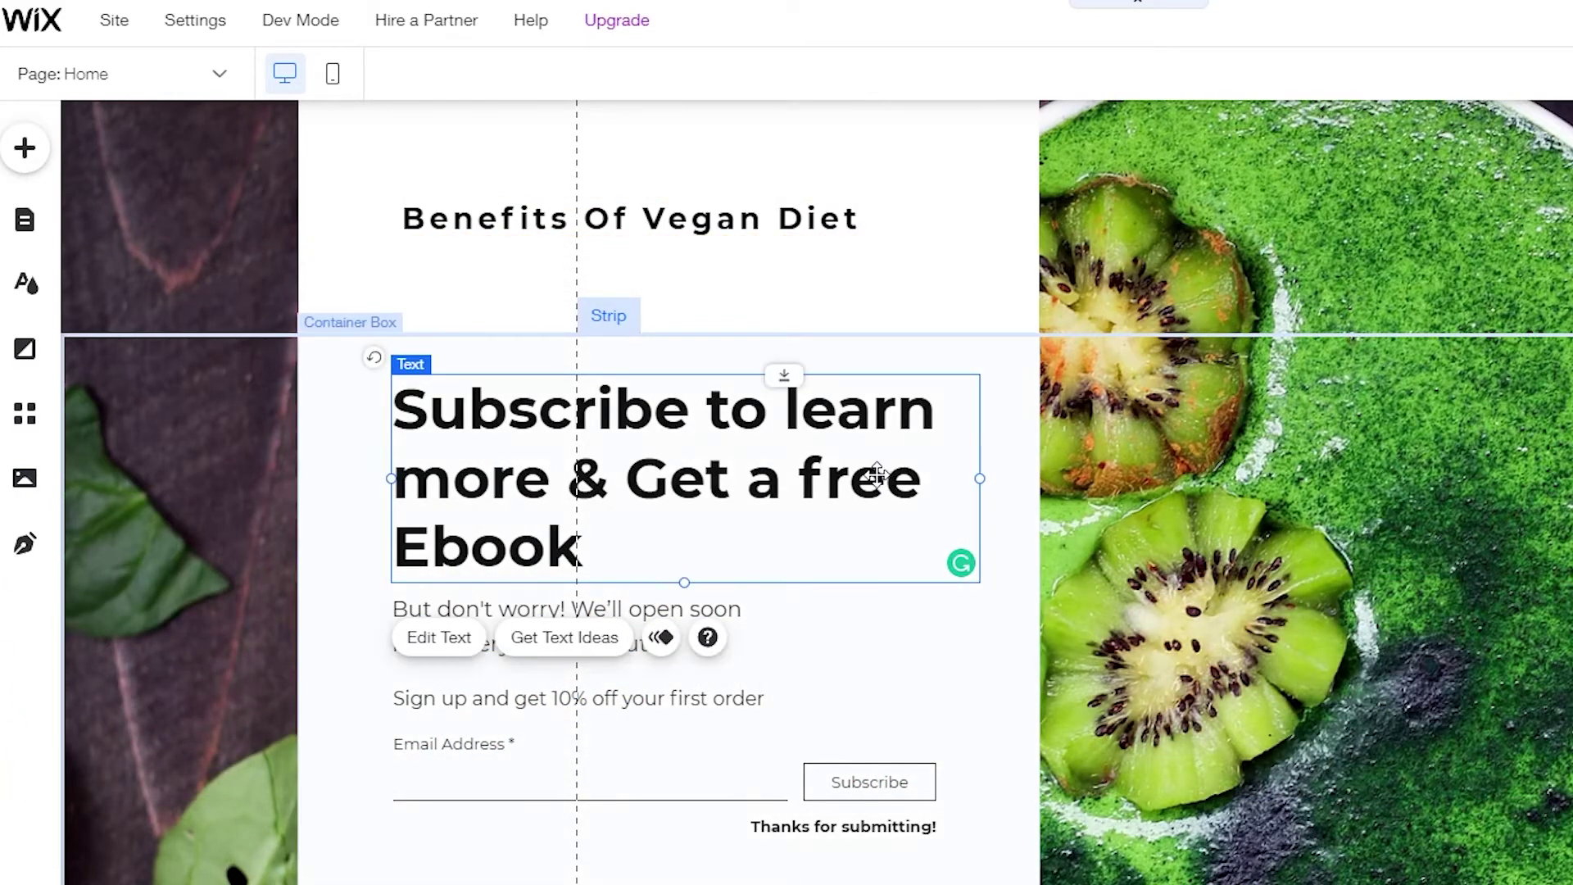
{"action": "mouse_move", "coordinate": [874, 474]}
{"action": "left_mouse_down"}
{"action": "mouse_move", "coordinate": [845, 450]}
{"action": "mouse_move", "coordinate": [862, 447]}
{"action": "left_mouse_up"}
{"action": "left_click", "coordinate": [948, 652]}
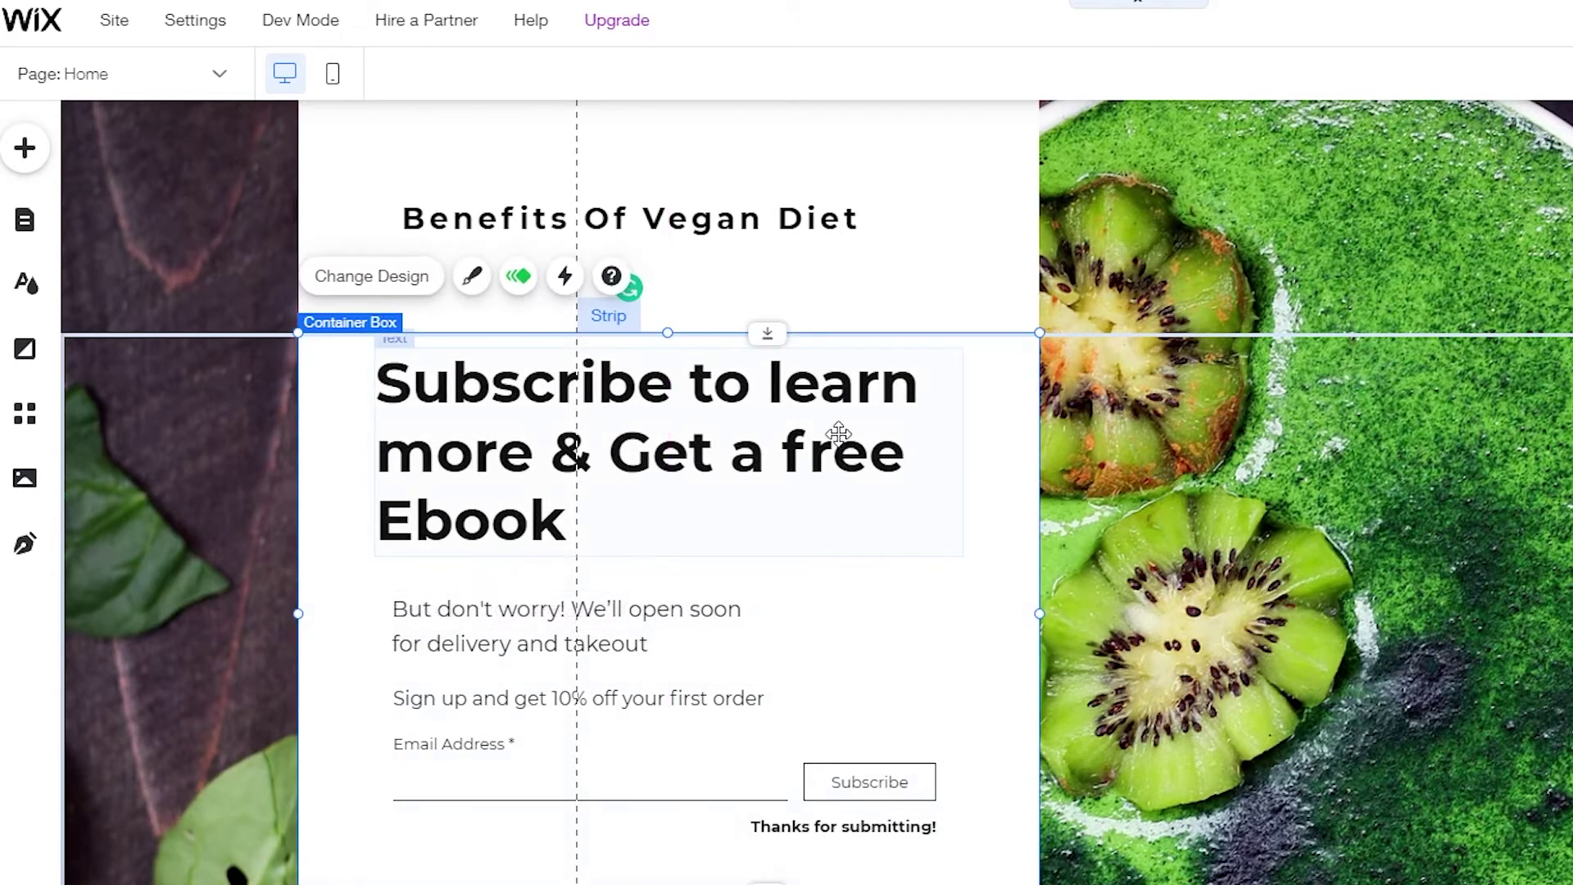
Step: Delete the delivery and takeout text below the heading and move the subscribers form up closer to the heading
{"action": "double_click", "coordinate": [504, 628]}
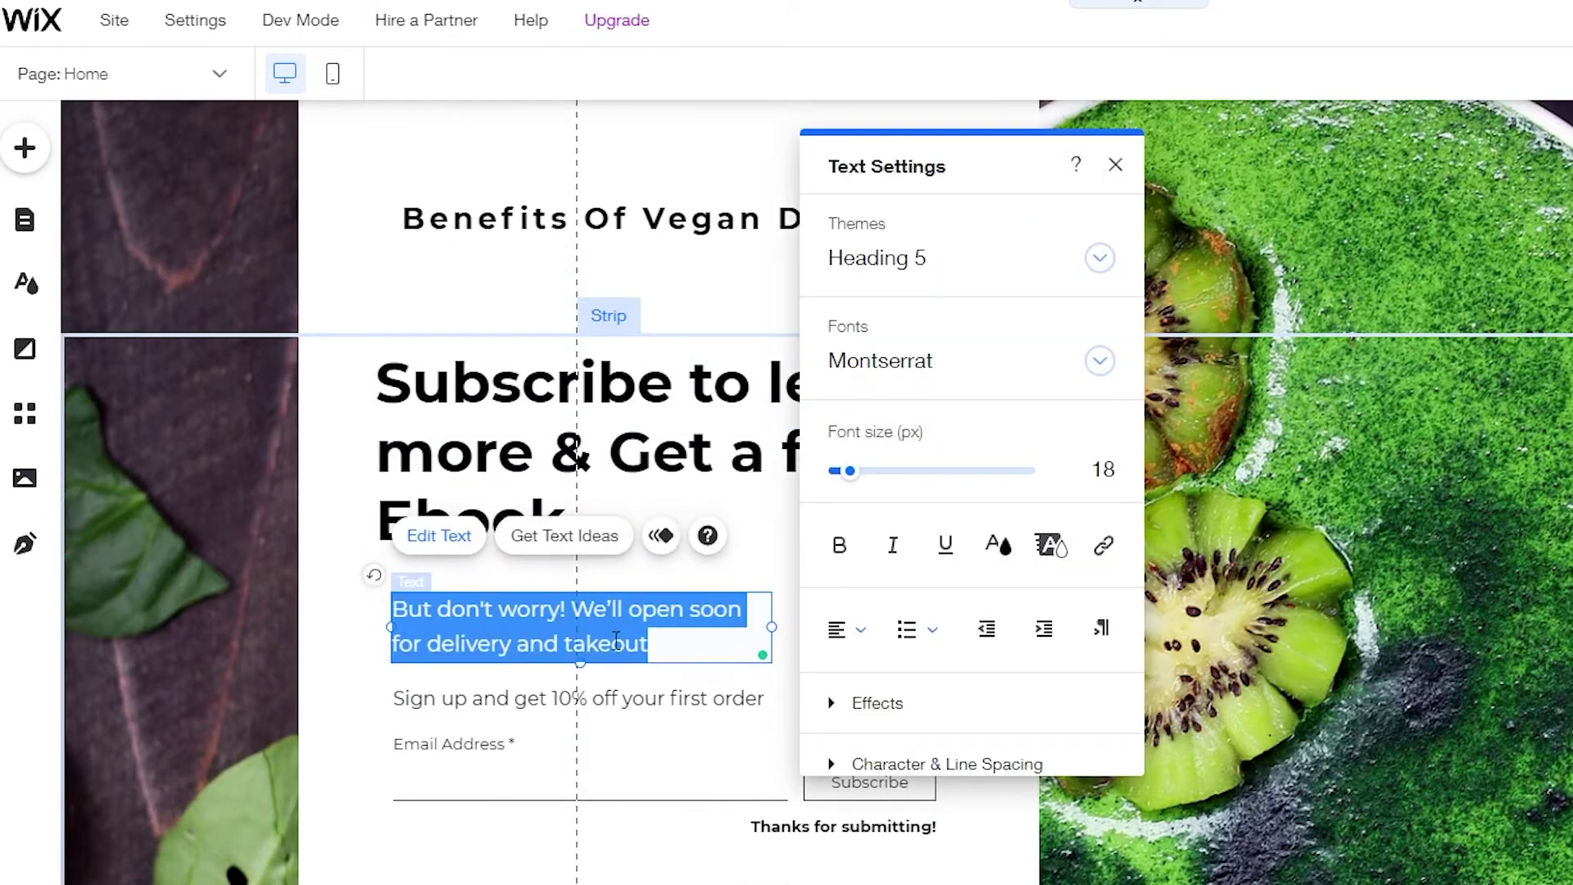
{"action": "left_click", "coordinate": [370, 664]}
{"action": "left_click", "coordinate": [572, 626]}
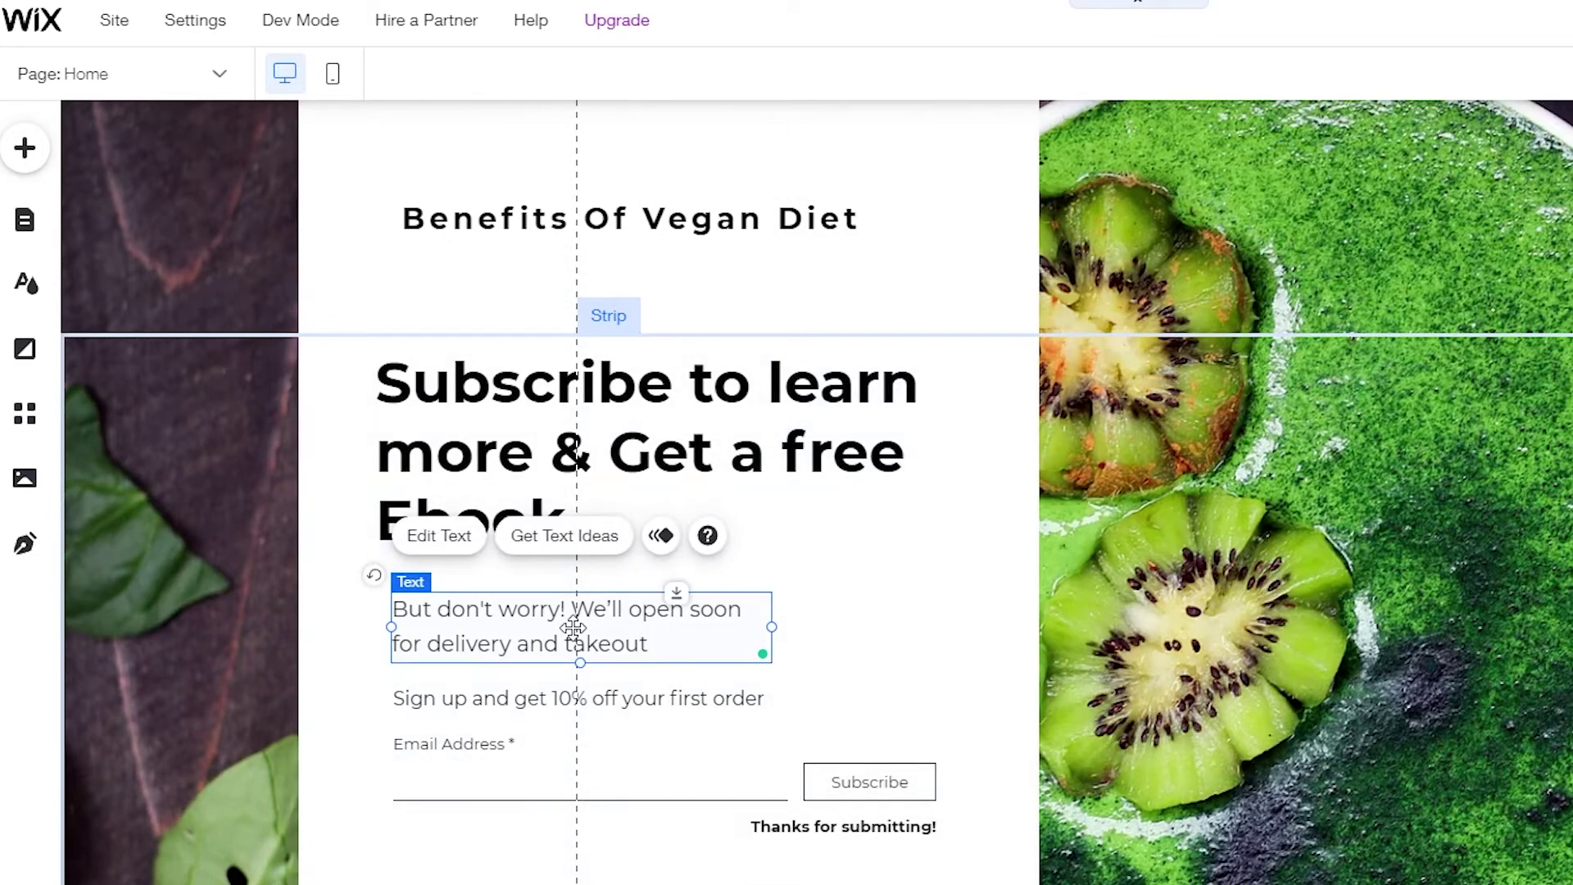
{"action": "key", "text": "Delete"}
{"action": "left_click_drag", "start_coordinate": [788, 742], "coordinate": [804, 694]}
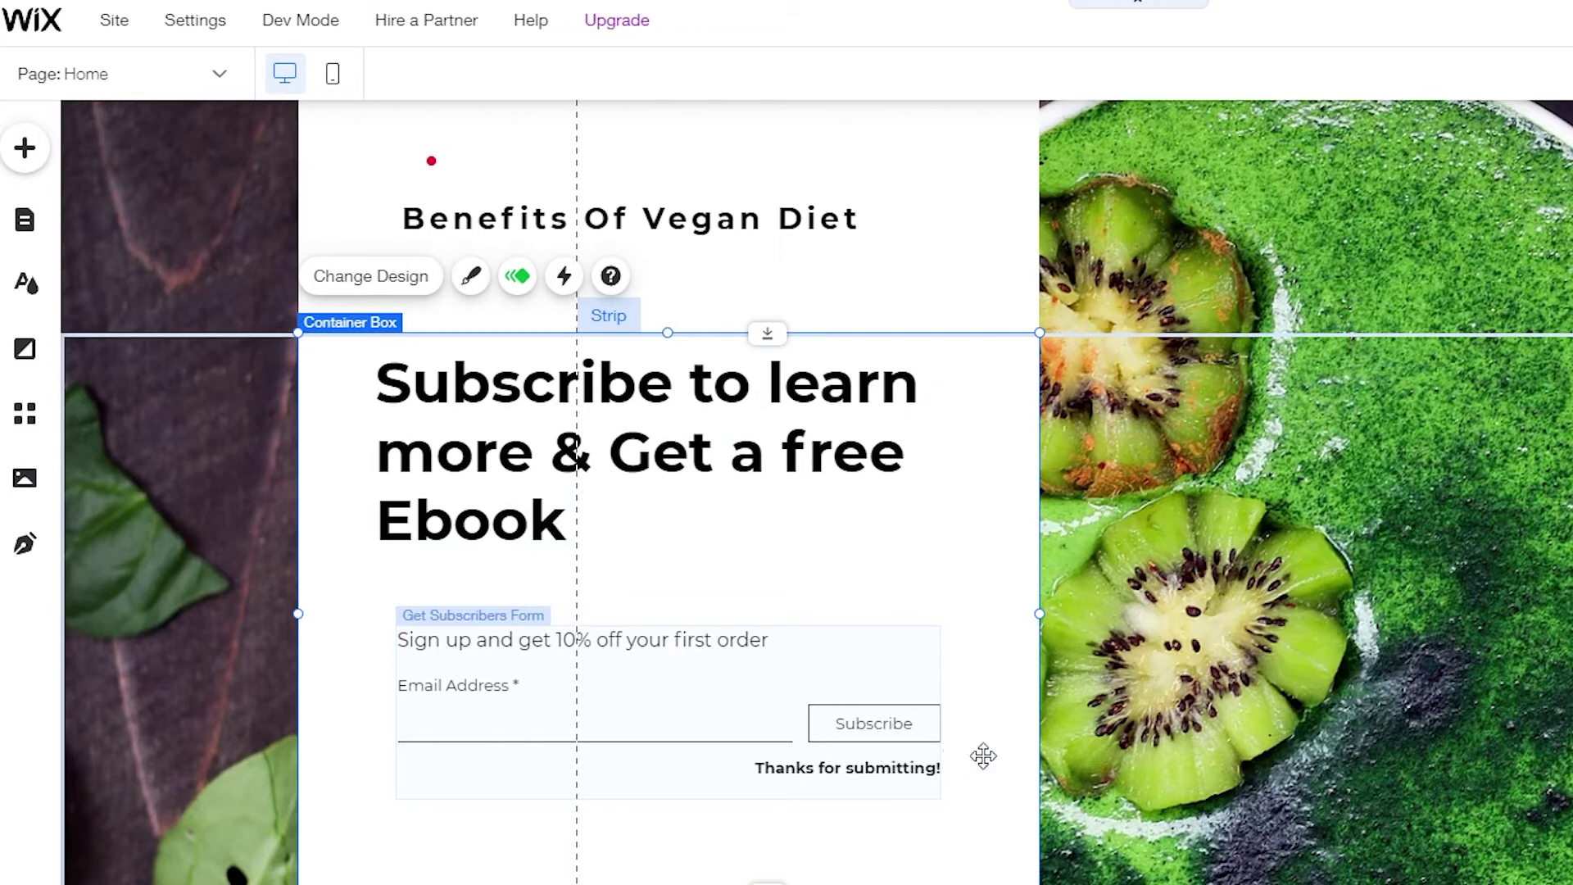
{"action": "left_click", "coordinate": [854, 764]}
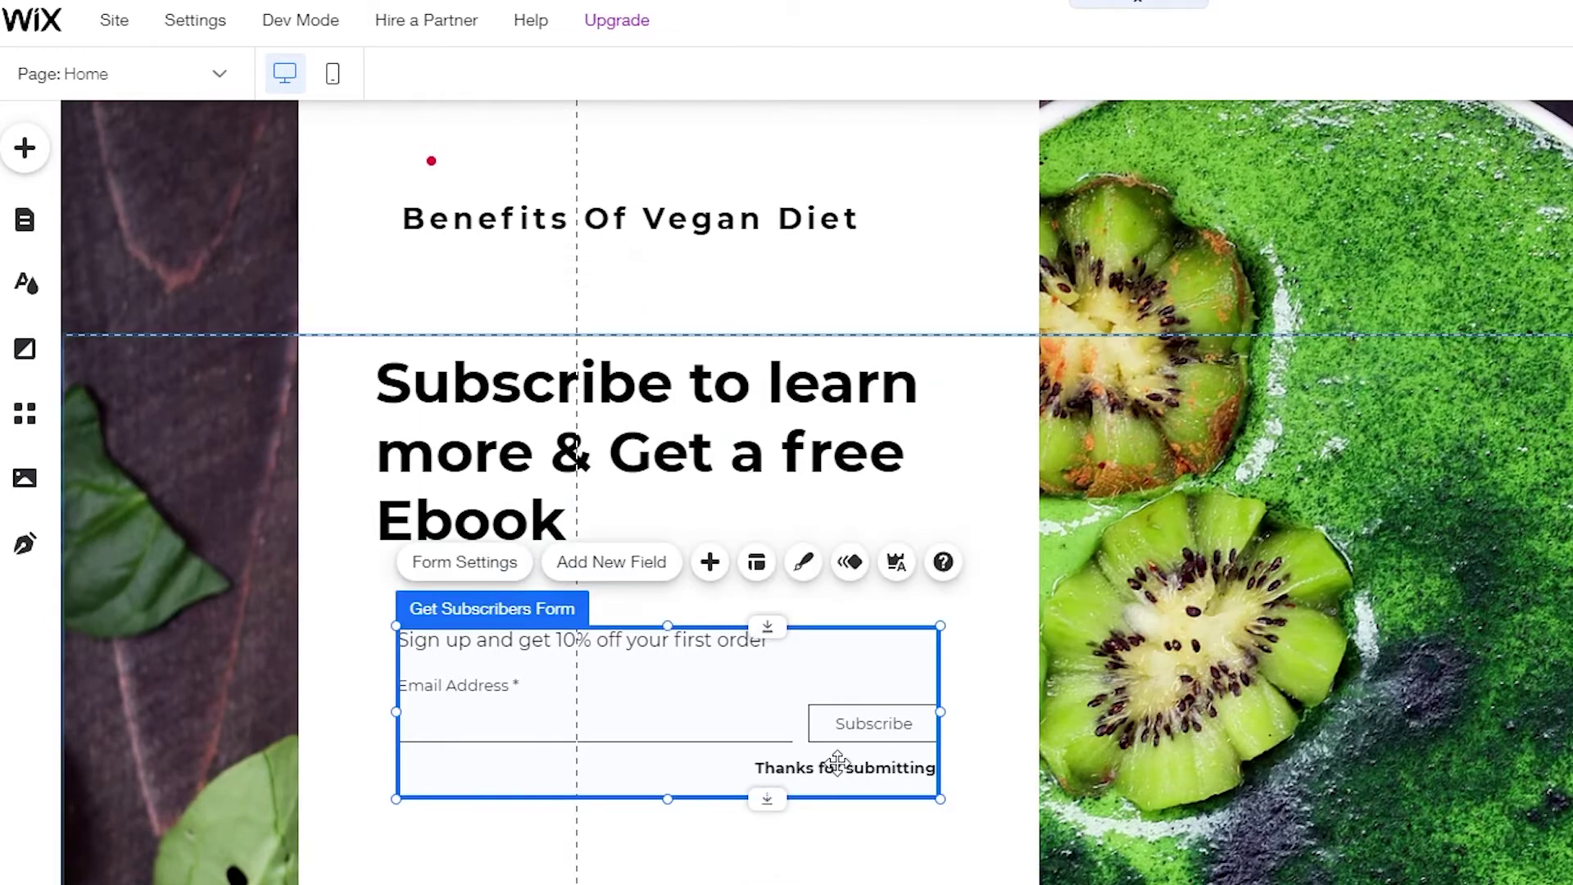
Step: Open the main settings of the Get Subscribers form below the heading and close them without making changes
{"action": "left_click", "coordinate": [838, 764]}
{"action": "left_click", "coordinate": [801, 793]}
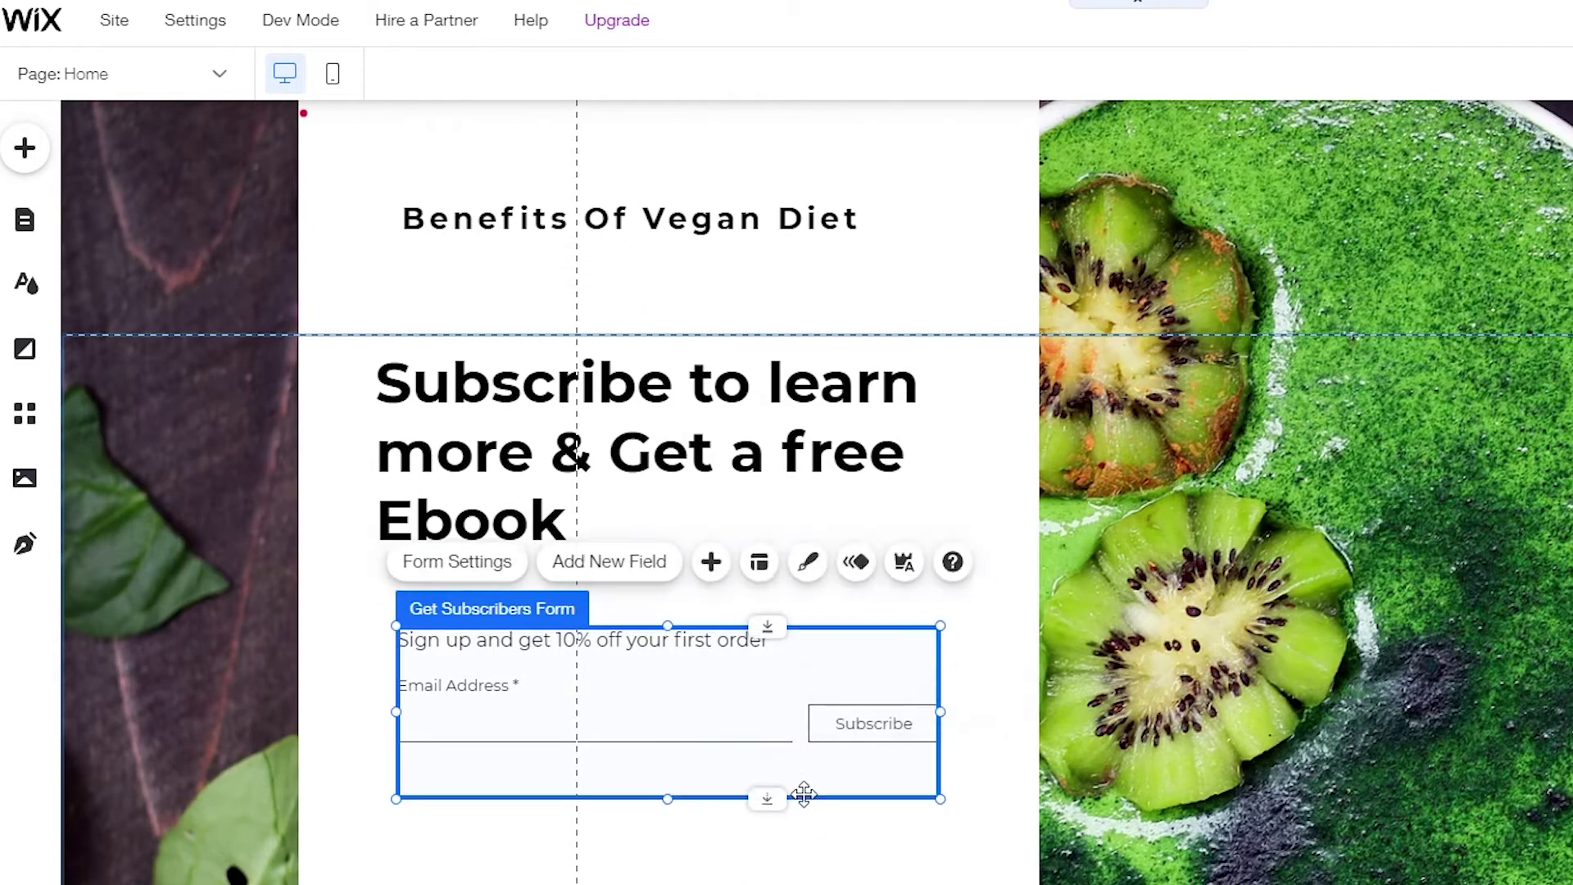
{"action": "left_click", "coordinate": [986, 720]}
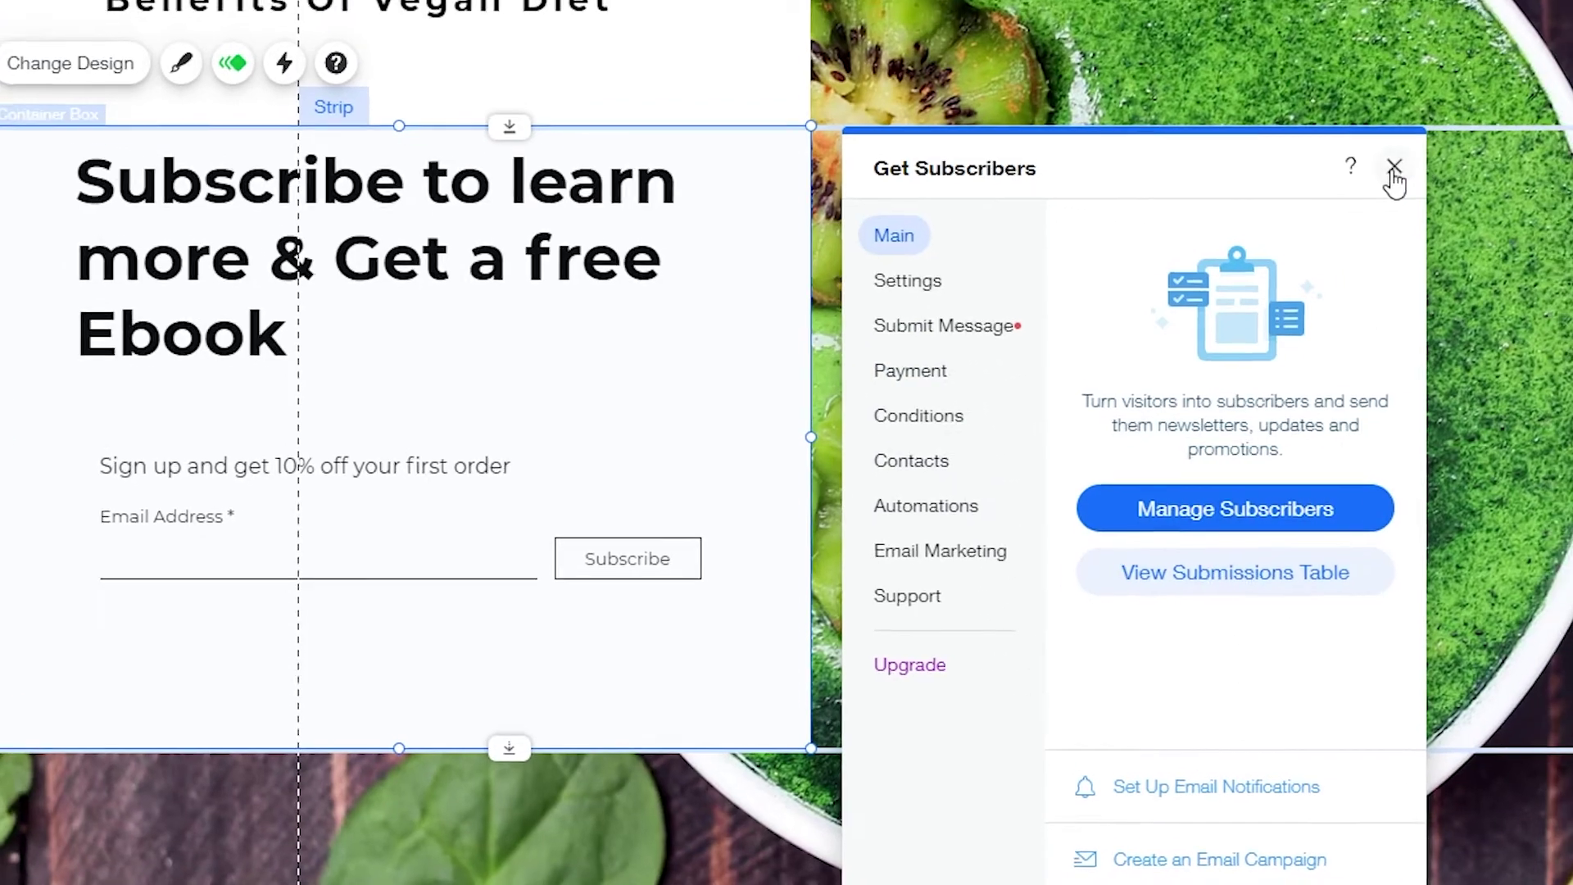
{"action": "left_click", "coordinate": [1416, 156]}
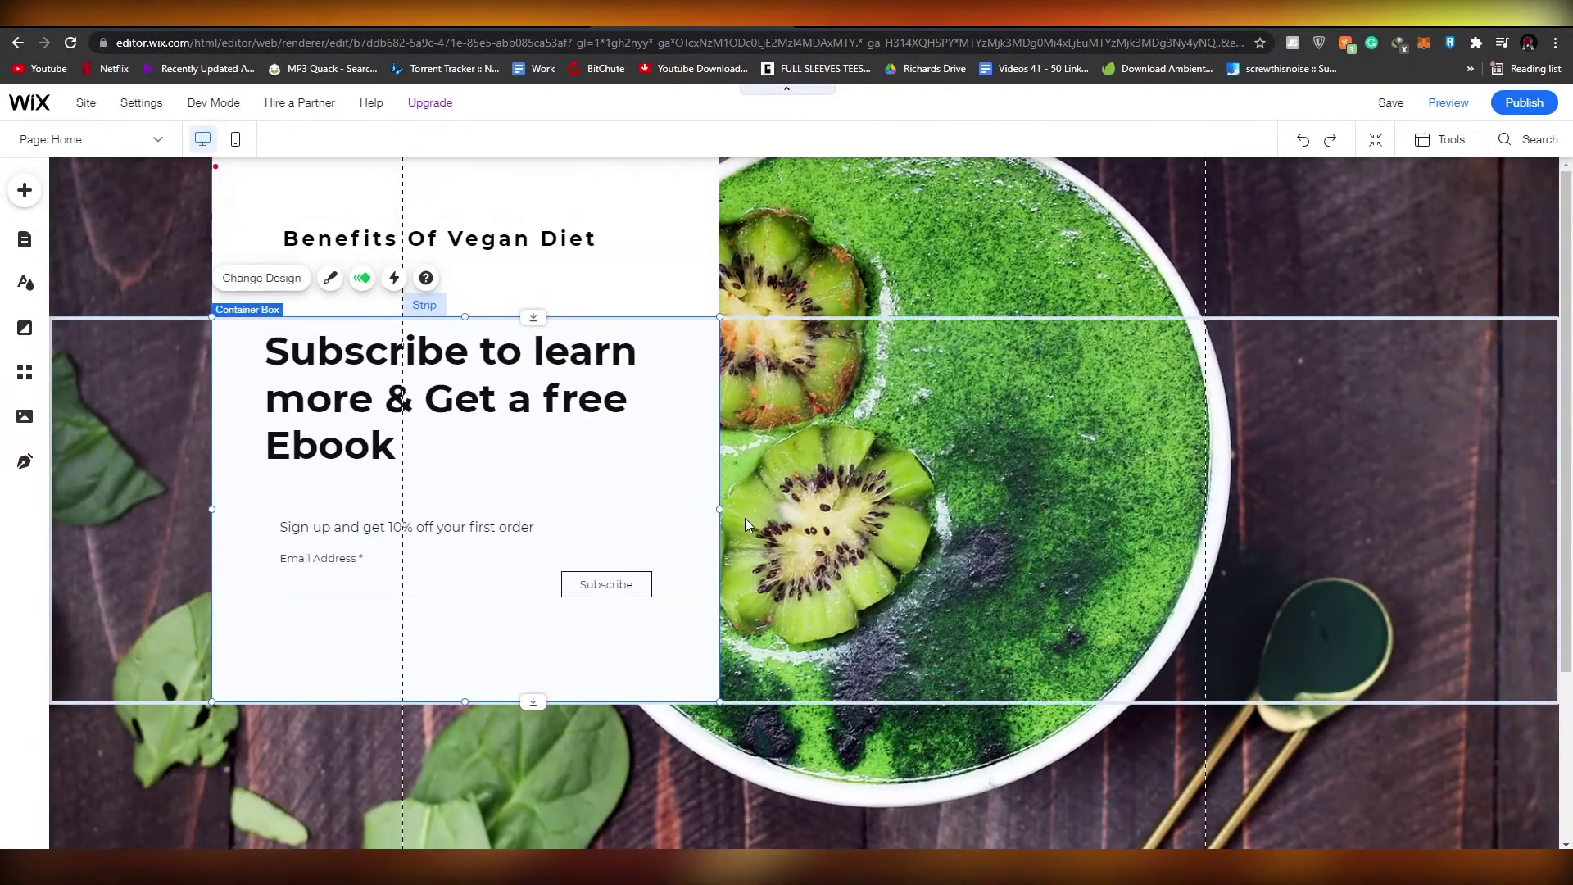
Step: Examine the page footer and check the Instagram link in the social bar's link settings
{"action": "scroll", "coordinate": [745, 518], "scroll_direction": "down", "scroll_amount": 3}
{"action": "left_click", "coordinate": [178, 810]}
{"action": "left_click", "coordinate": [179, 809]}
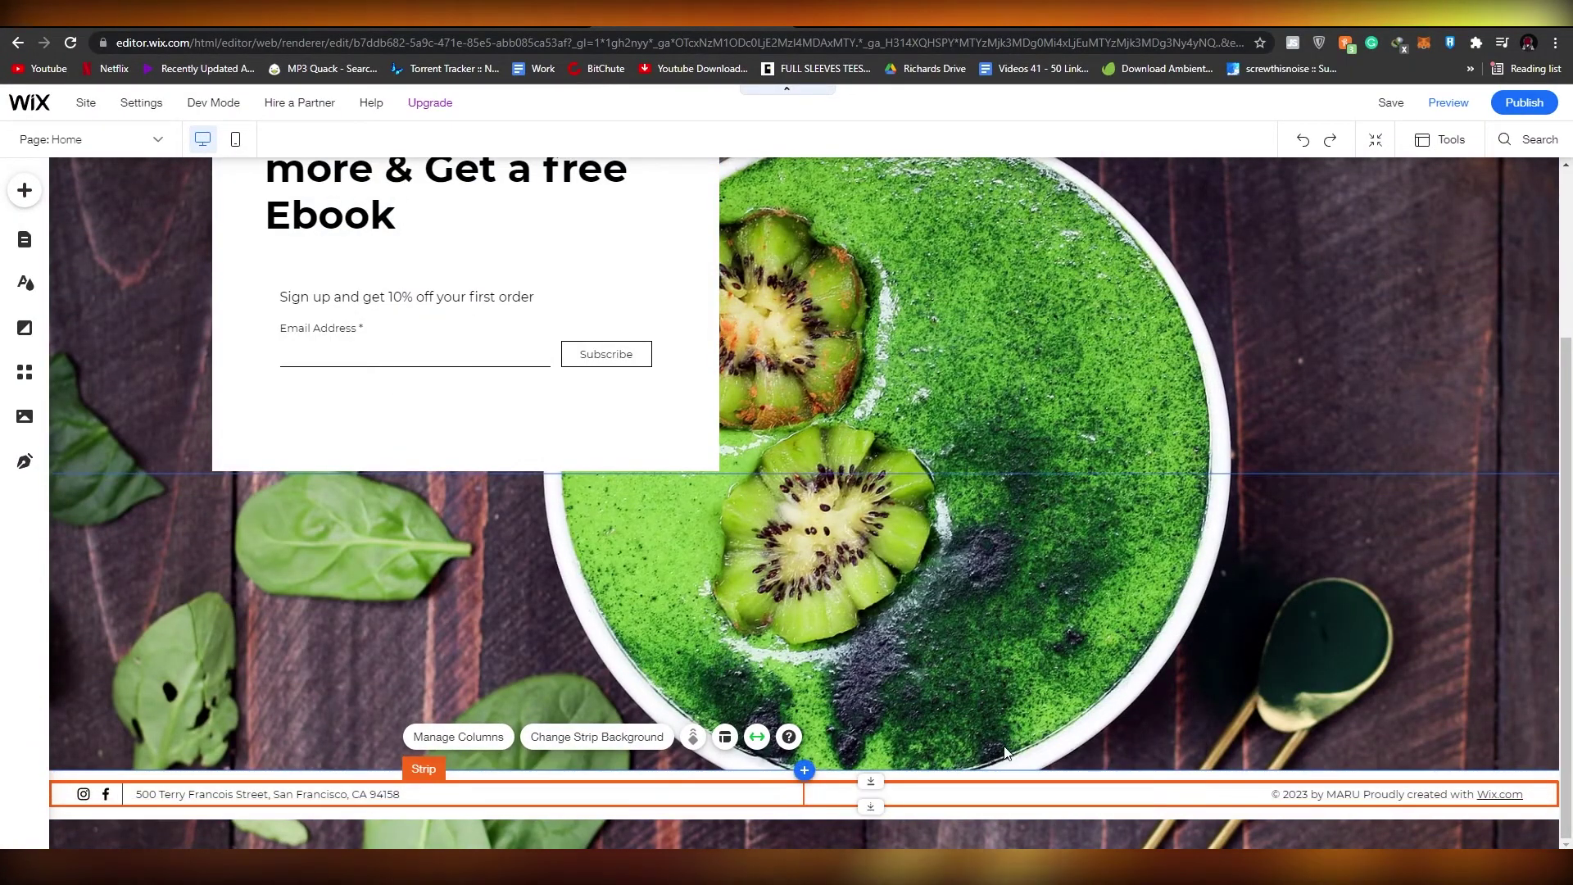
{"action": "key", "text": "Escape"}
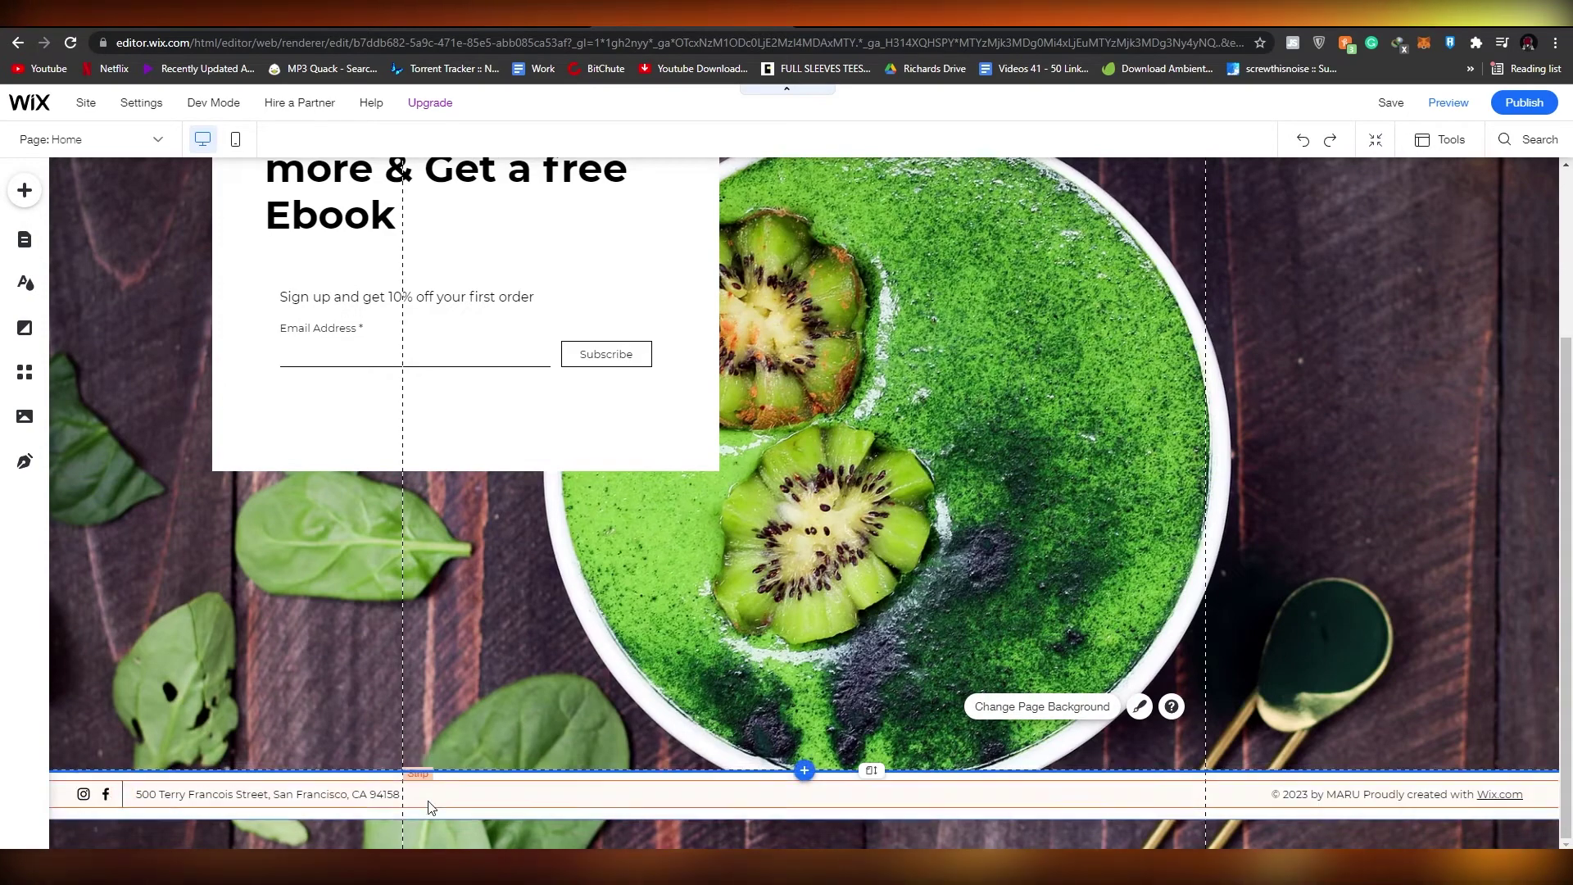
{"action": "left_click", "coordinate": [88, 800]}
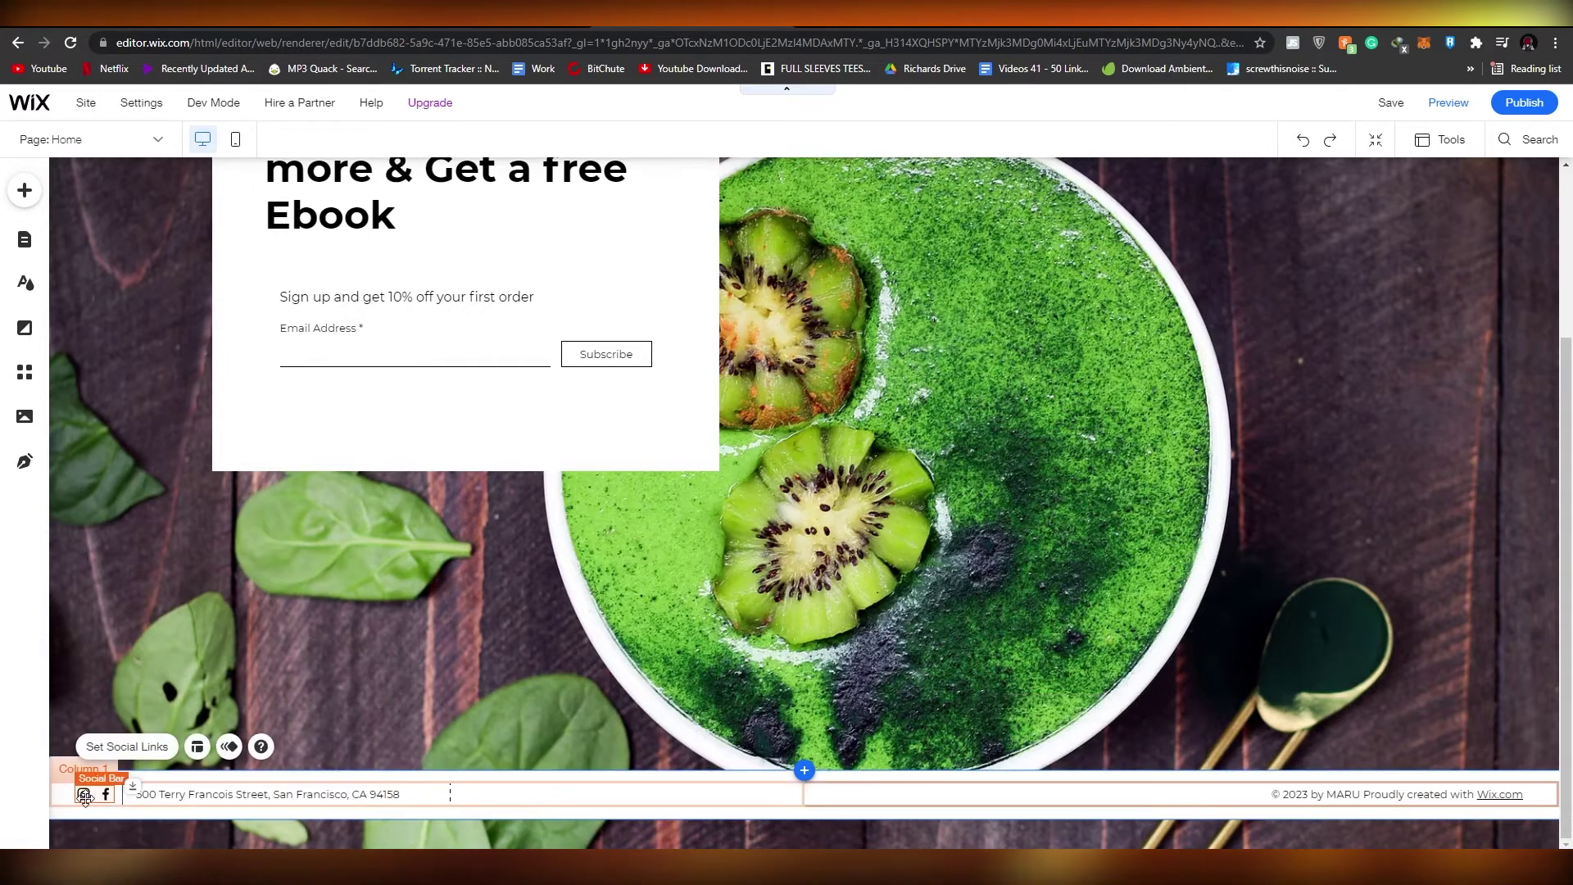
{"action": "left_click", "coordinate": [144, 747]}
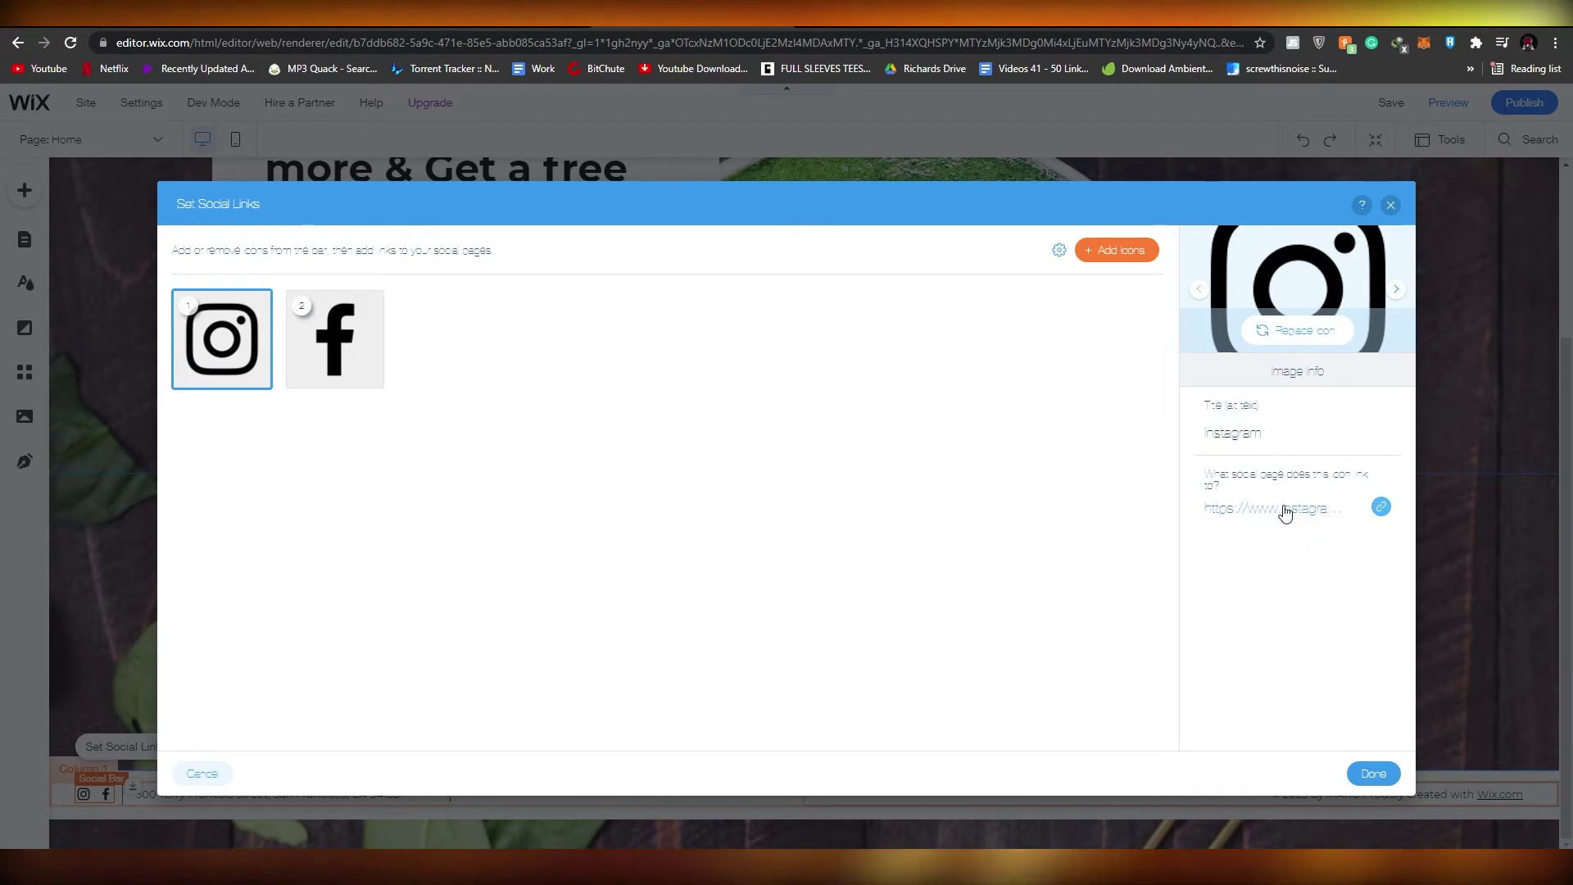
{"action": "left_click", "coordinate": [1391, 204]}
{"action": "scroll", "coordinate": [685, 715], "scroll_direction": "up", "scroll_amount": 3}
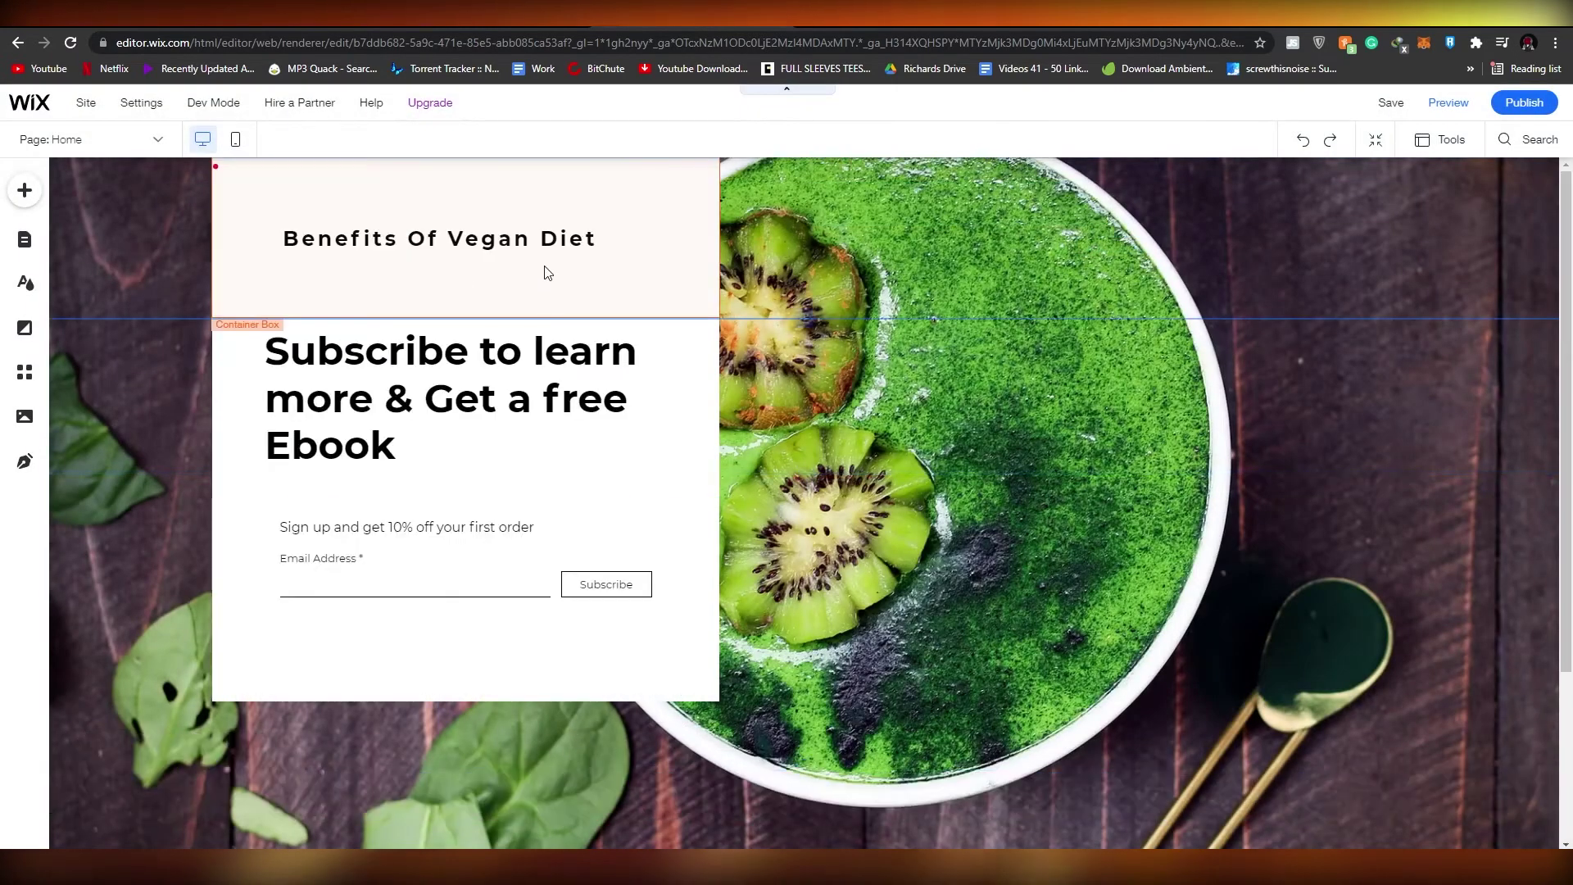
Step: Enlarge the "Benefits Of Vegan Diet" title to nearly the full width of its white header box and center it horizontally
{"action": "left_click", "coordinate": [429, 247]}
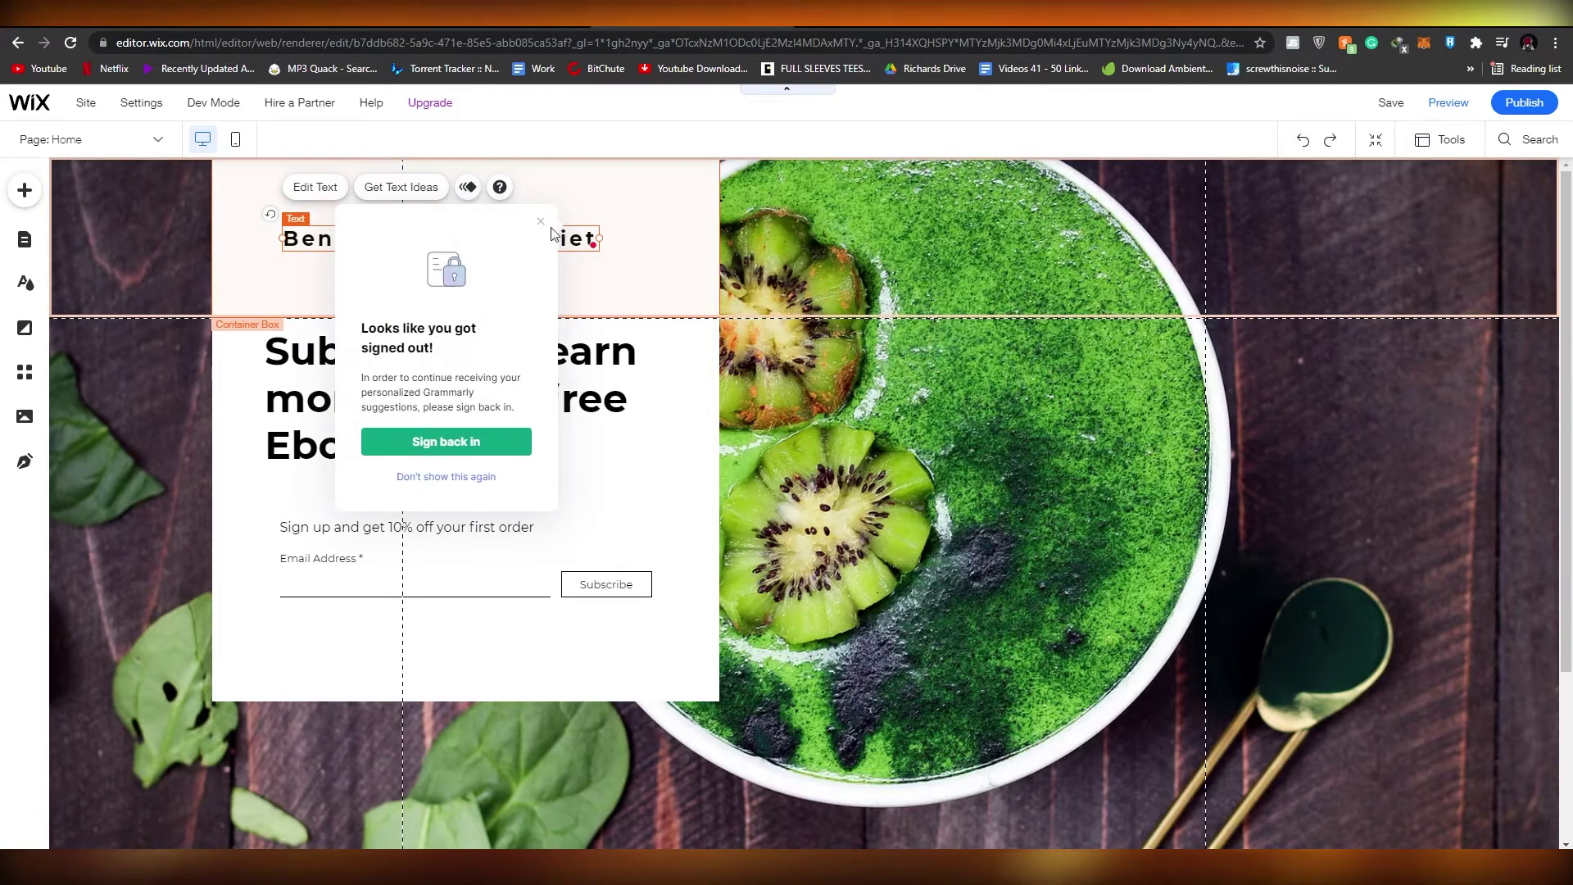
{"action": "left_click_drag", "start_coordinate": [599, 238], "coordinate": [707, 223]}
{"action": "left_click_drag", "start_coordinate": [569, 215], "coordinate": [669, 193]}
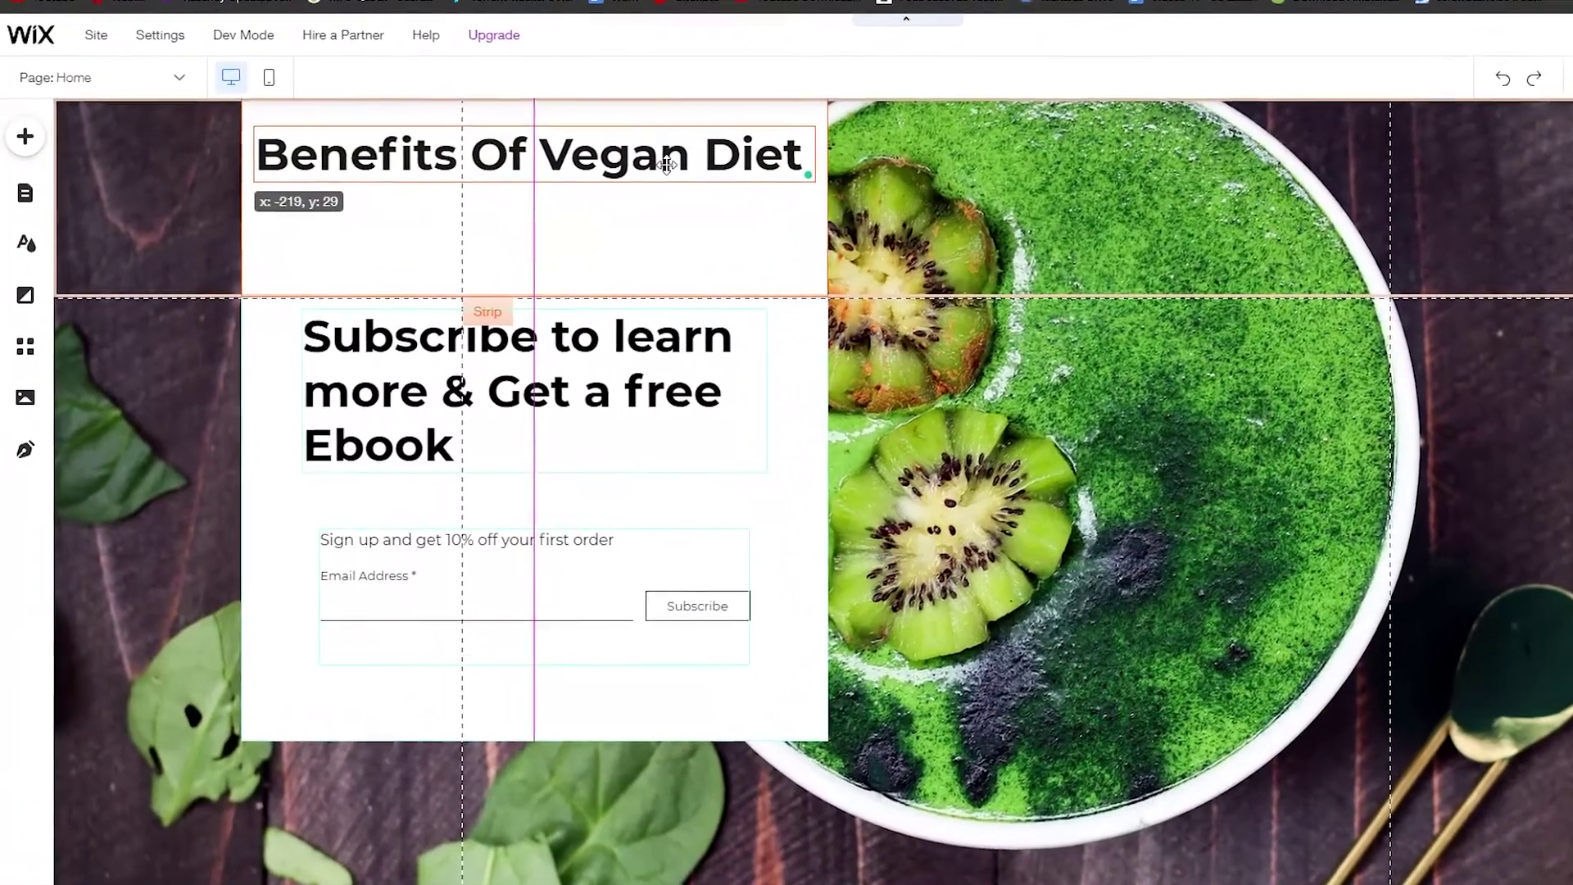
{"action": "left_click_drag", "start_coordinate": [664, 261], "coordinate": [651, 263]}
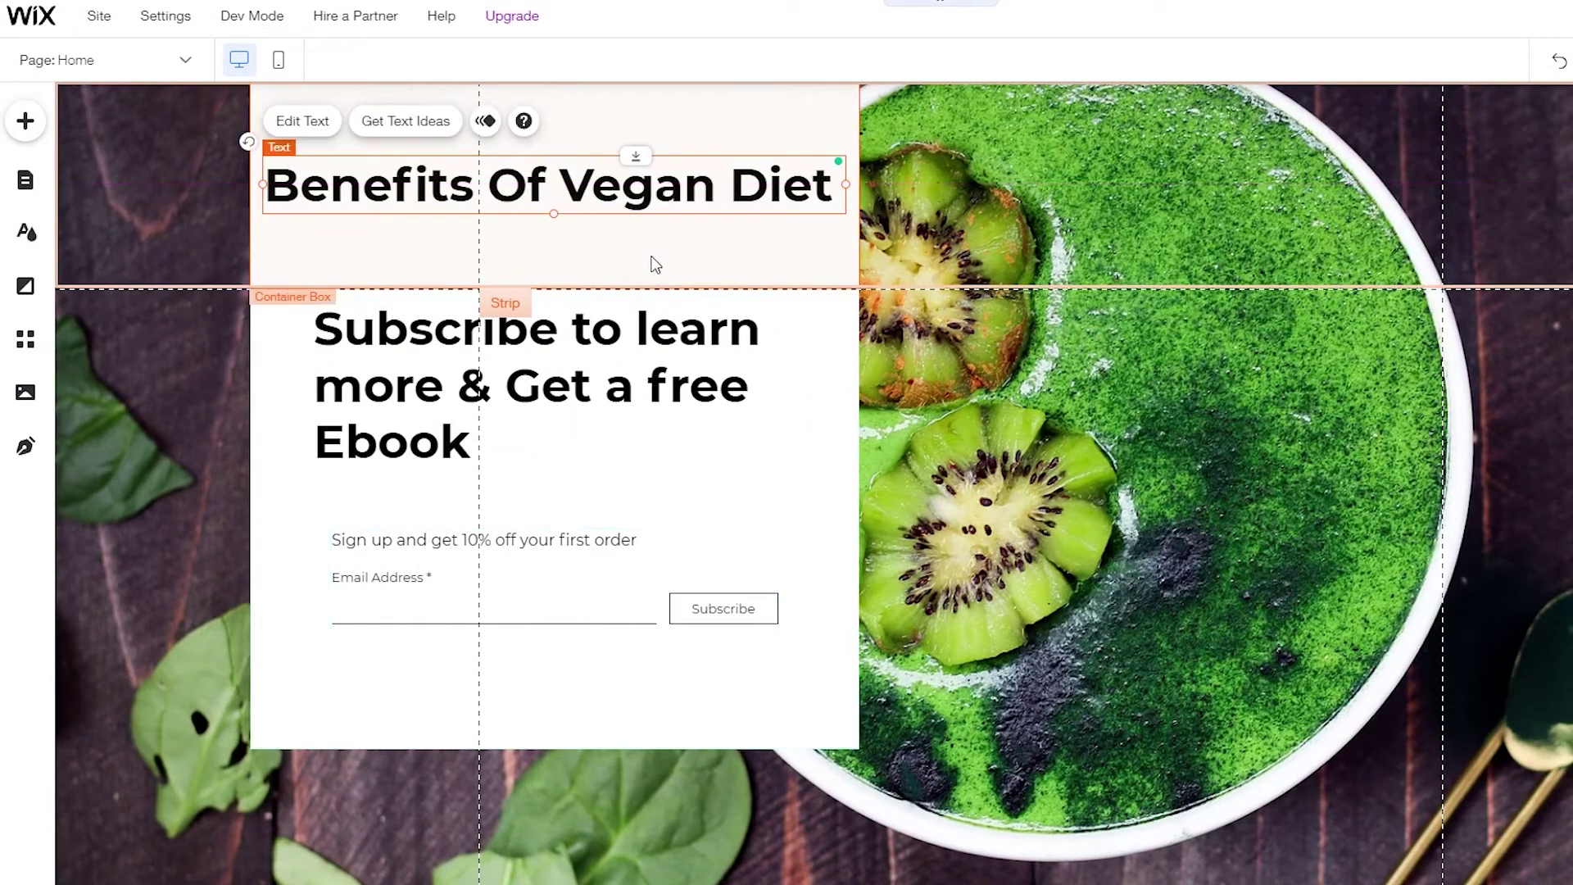
{"action": "left_click", "coordinate": [881, 361]}
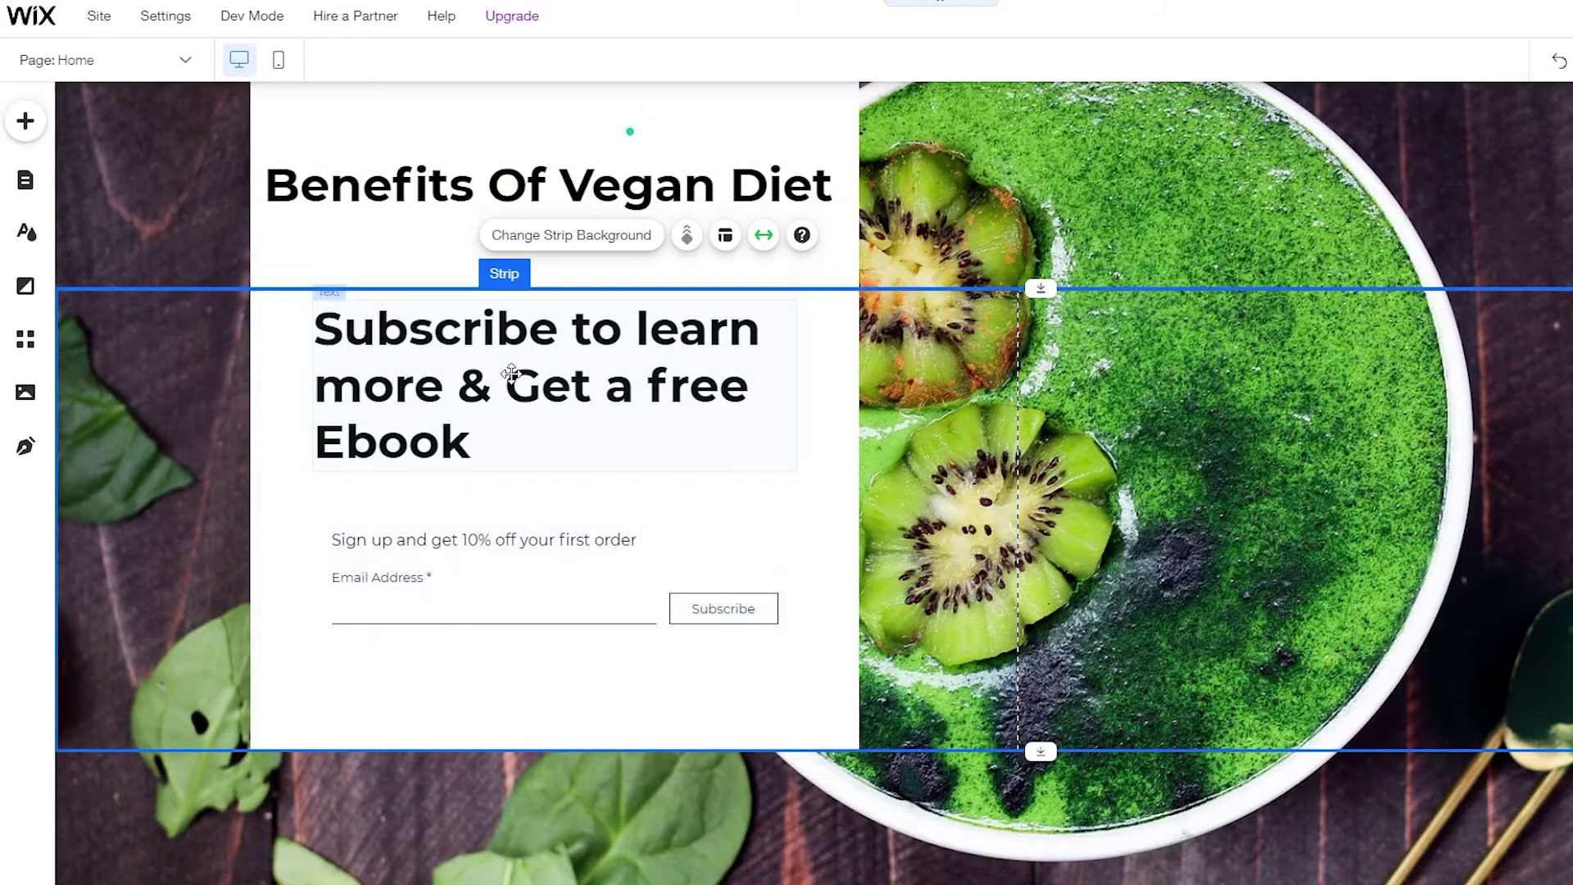
{"action": "left_click", "coordinate": [516, 367]}
{"action": "scroll", "coordinate": [574, 459], "scroll_direction": "down", "scroll_amount": 1}
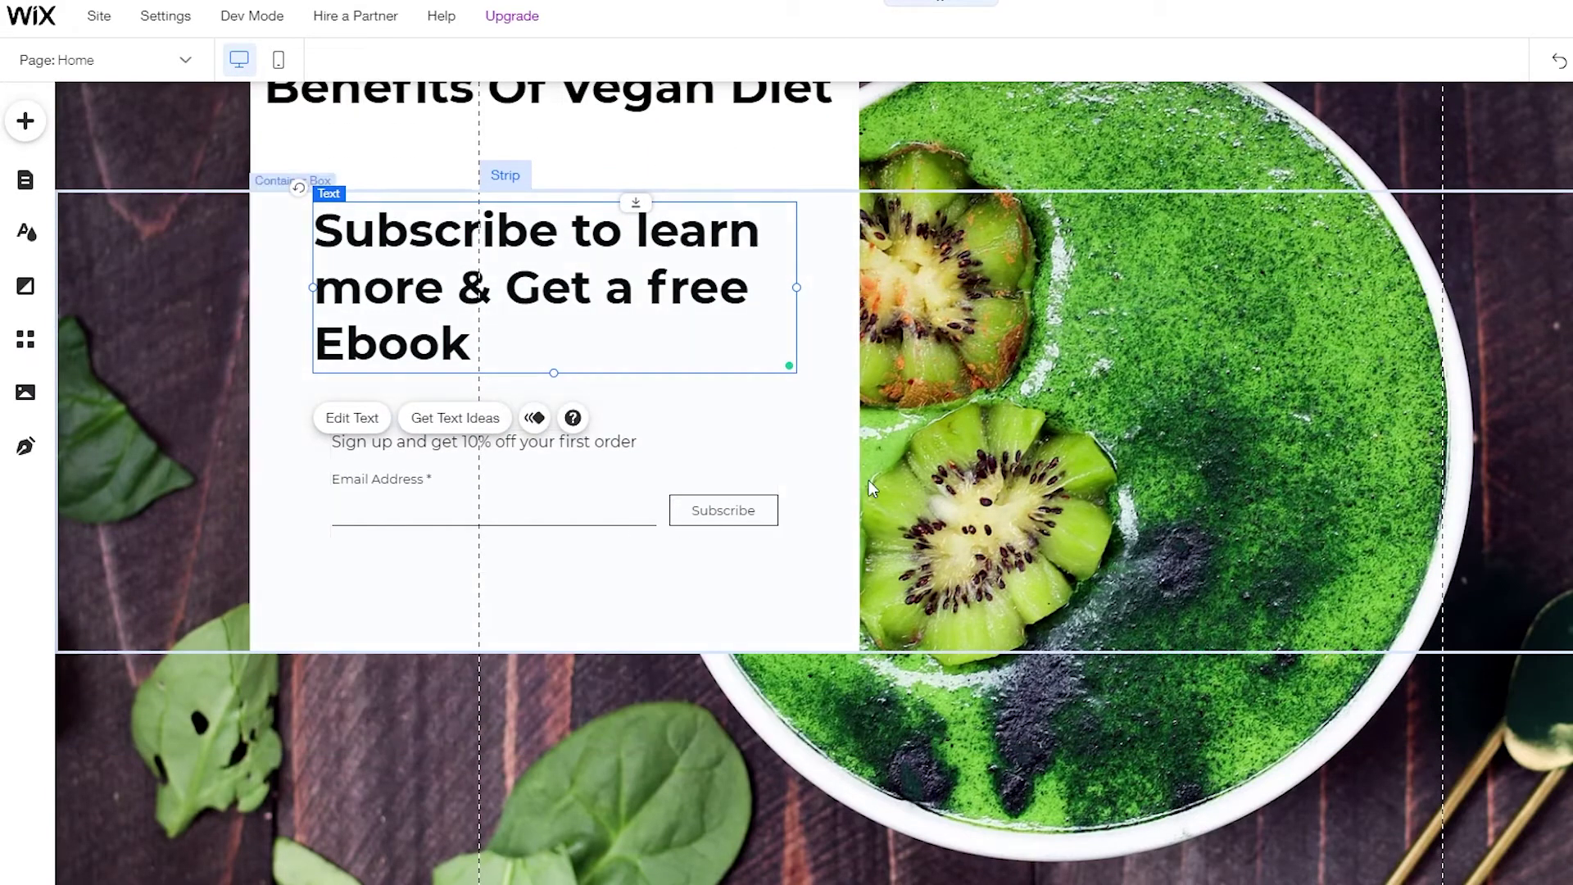
{"action": "scroll", "coordinate": [869, 480], "scroll_direction": "up", "scroll_amount": 1}
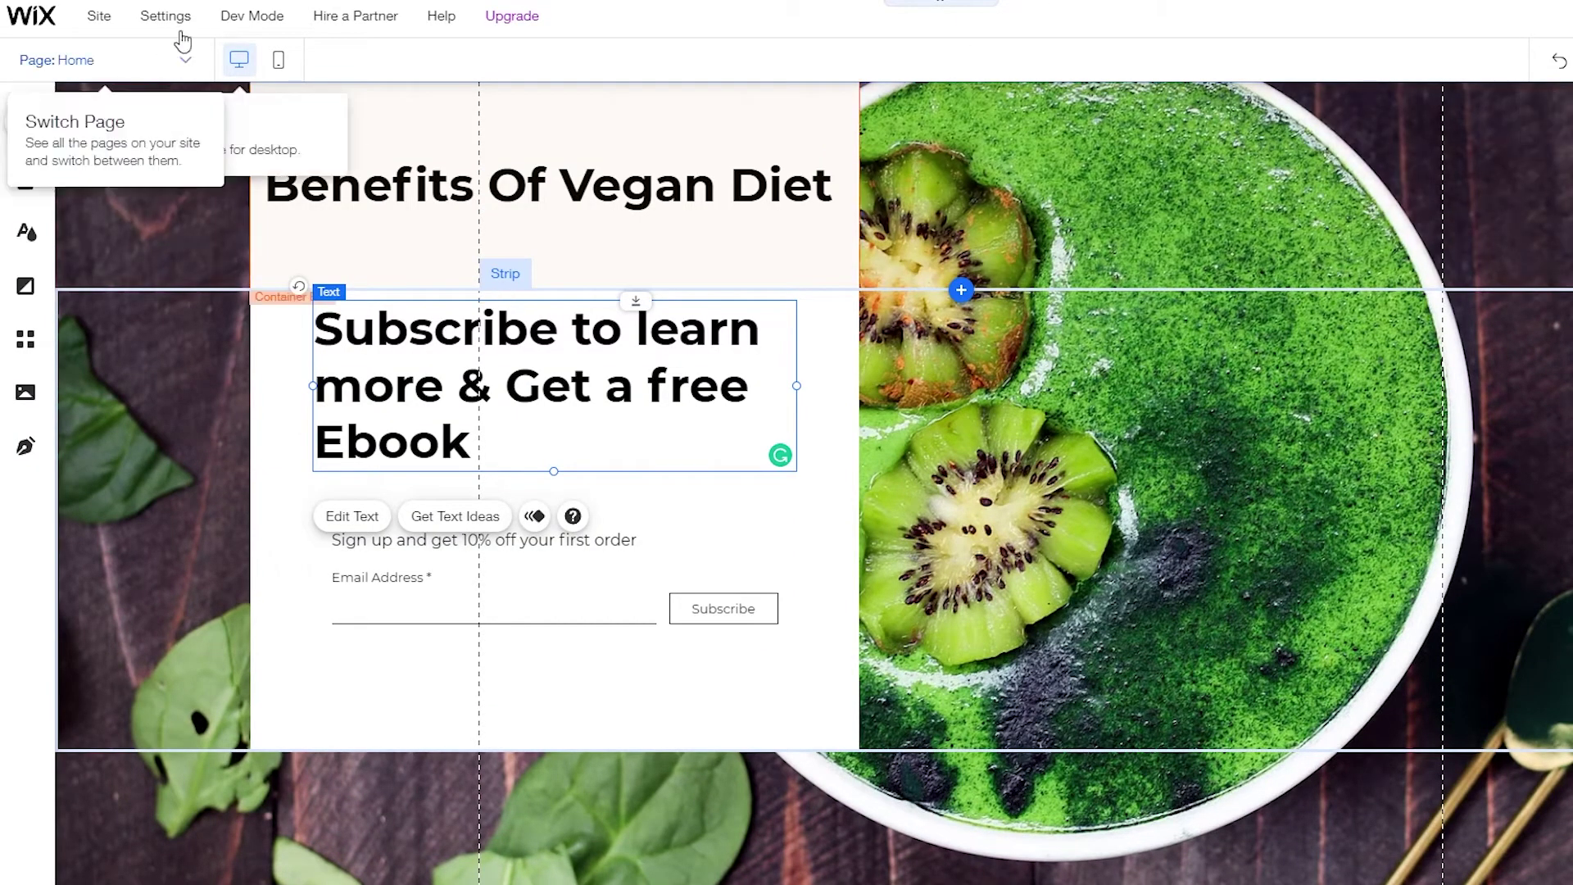
{"action": "key", "text": "ctrl+s"}
{"action": "key", "text": "Escape"}
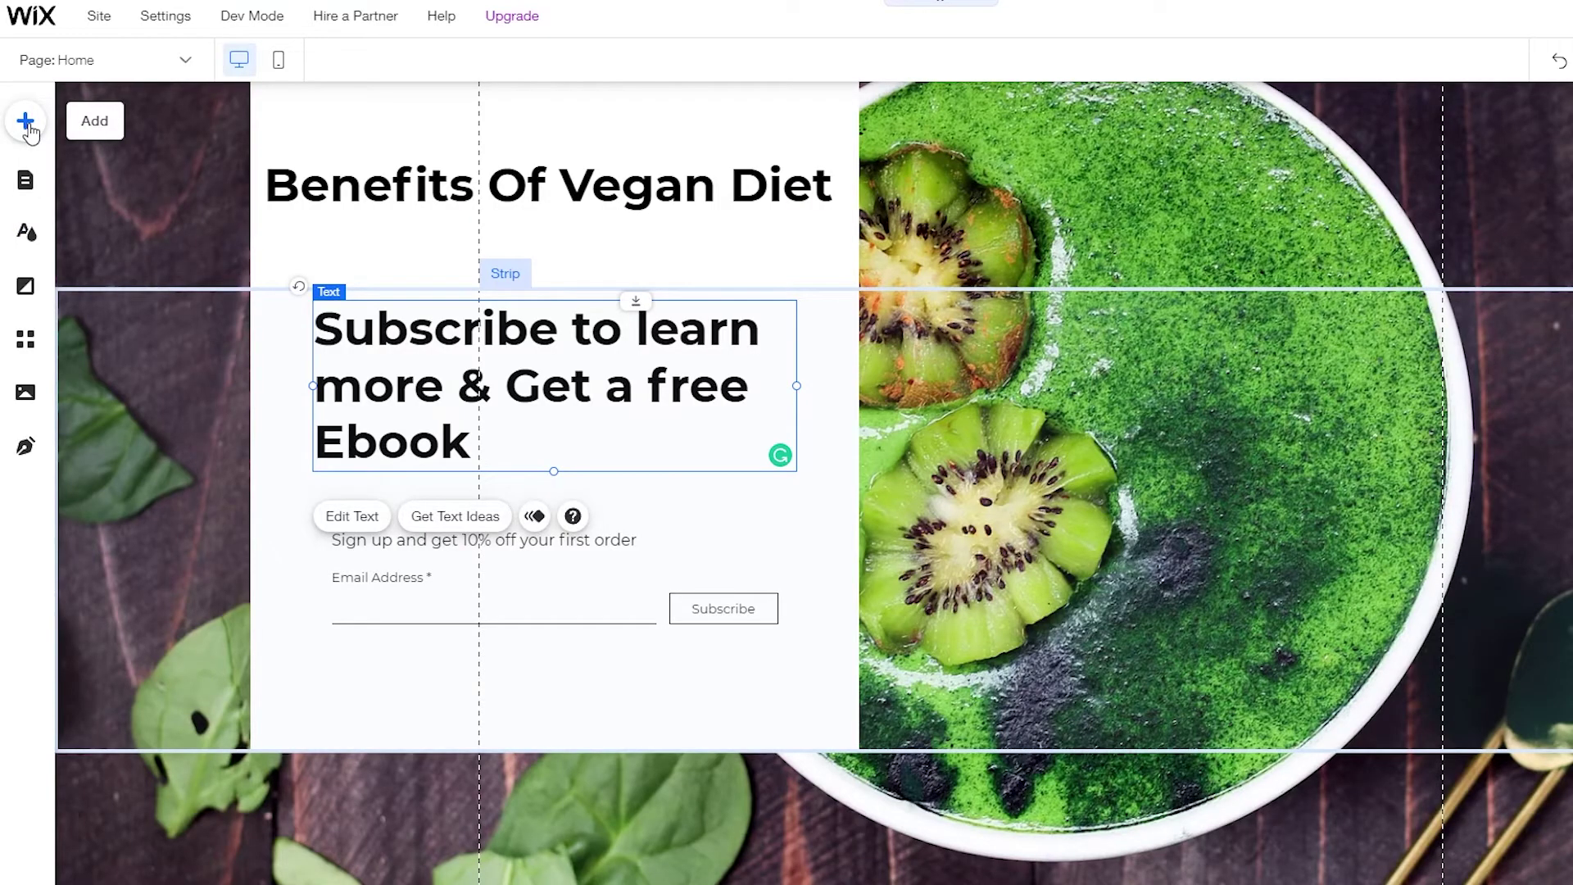
Step: View the elements that can be added to the site and the list of existing pages
{"action": "left_click", "coordinate": [25, 123]}
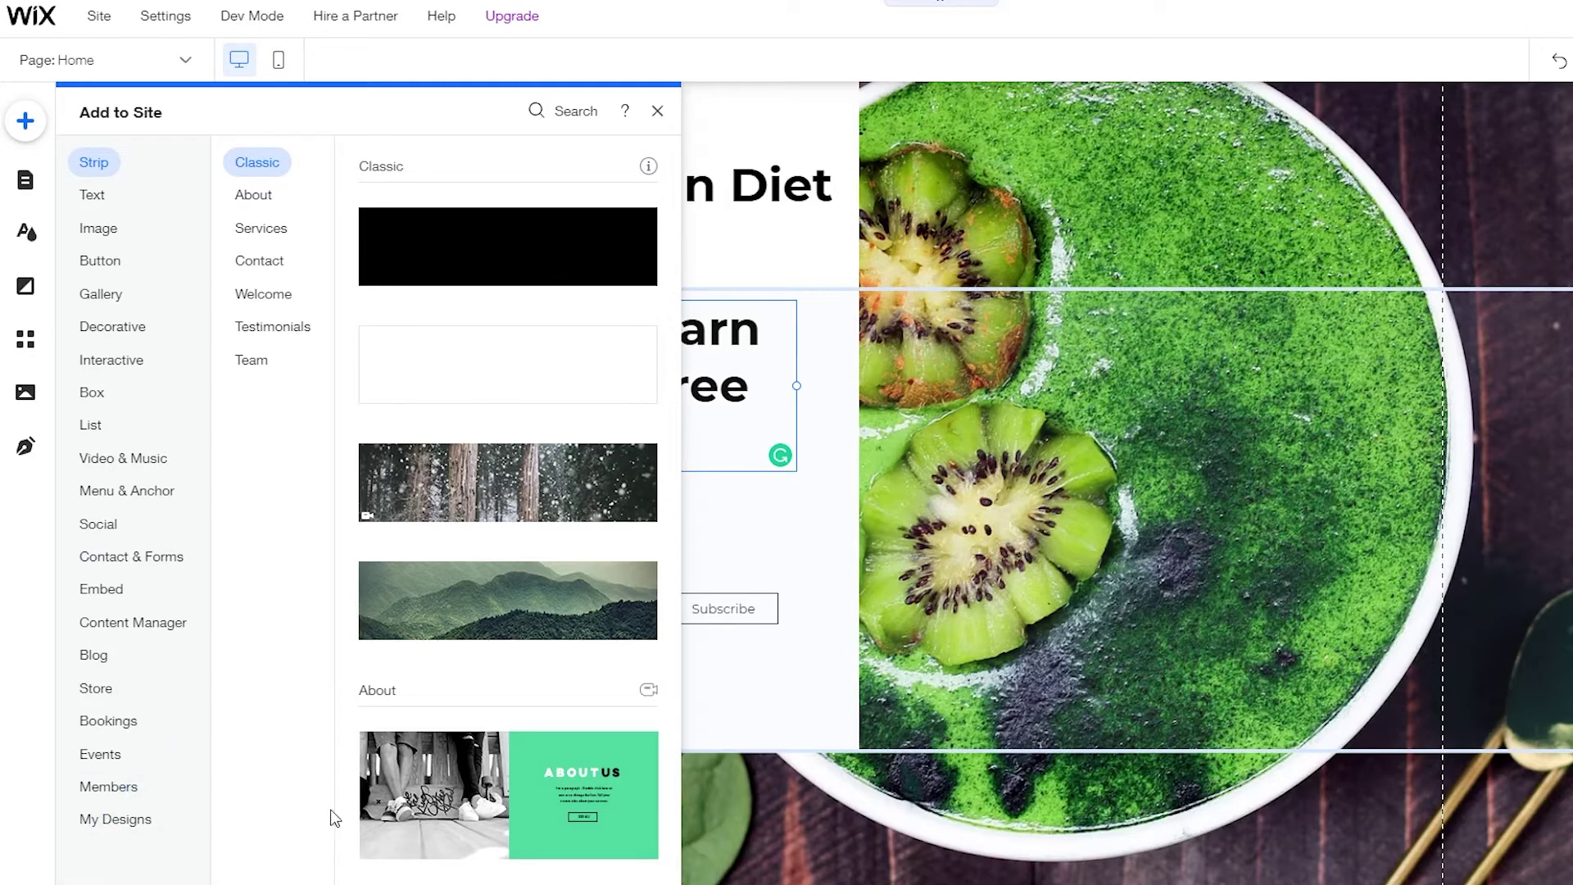
{"action": "left_click", "coordinate": [790, 530]}
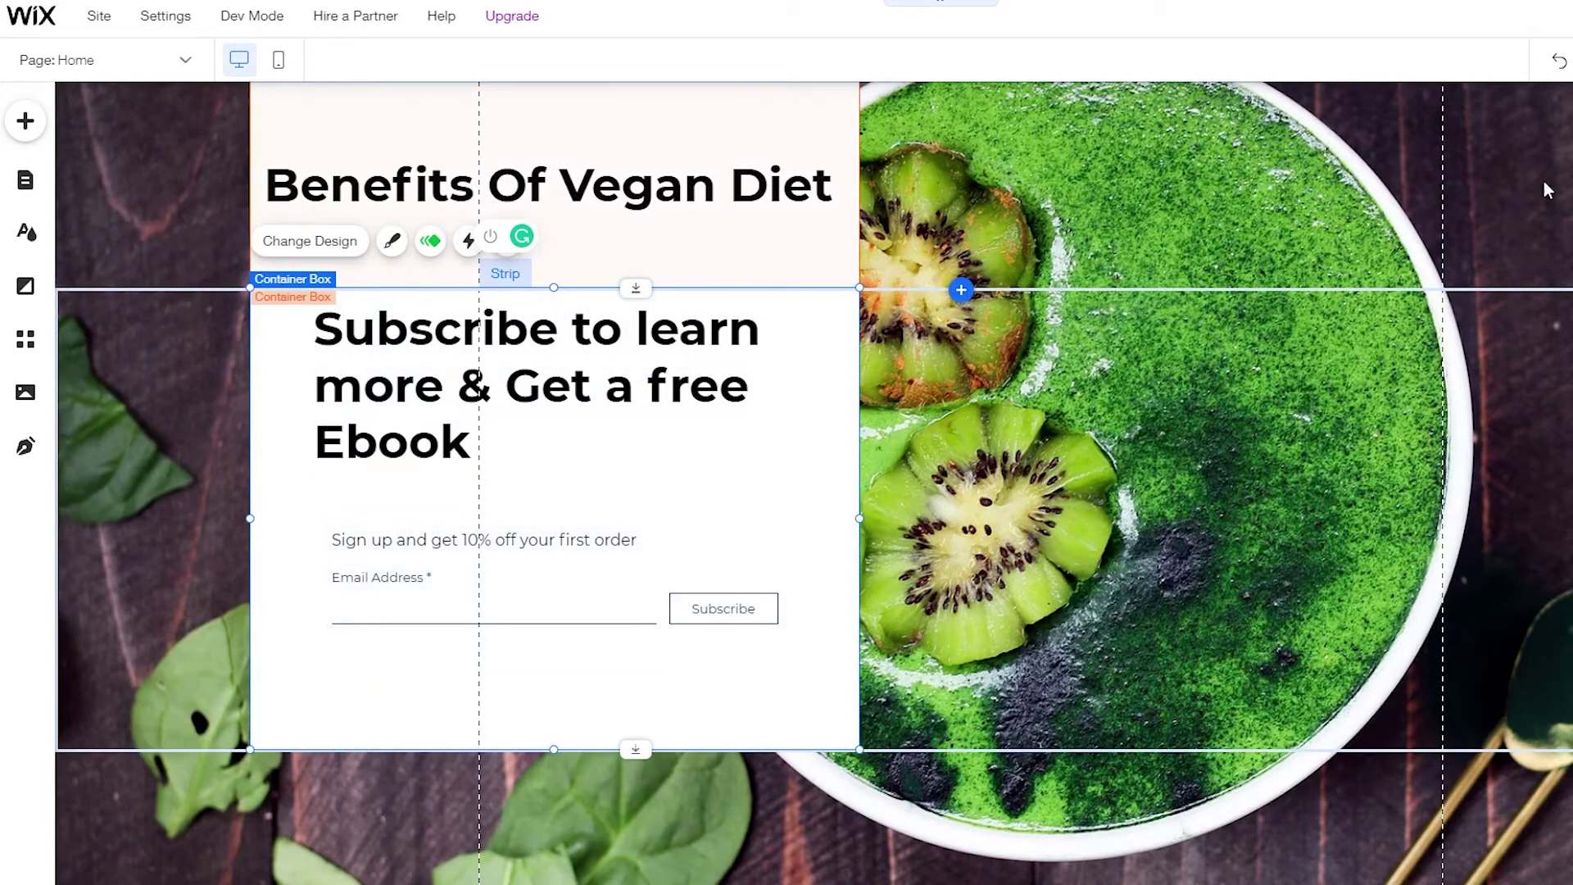
{"action": "scroll", "coordinate": [603, 448], "scroll_direction": "down", "scroll_amount": 4}
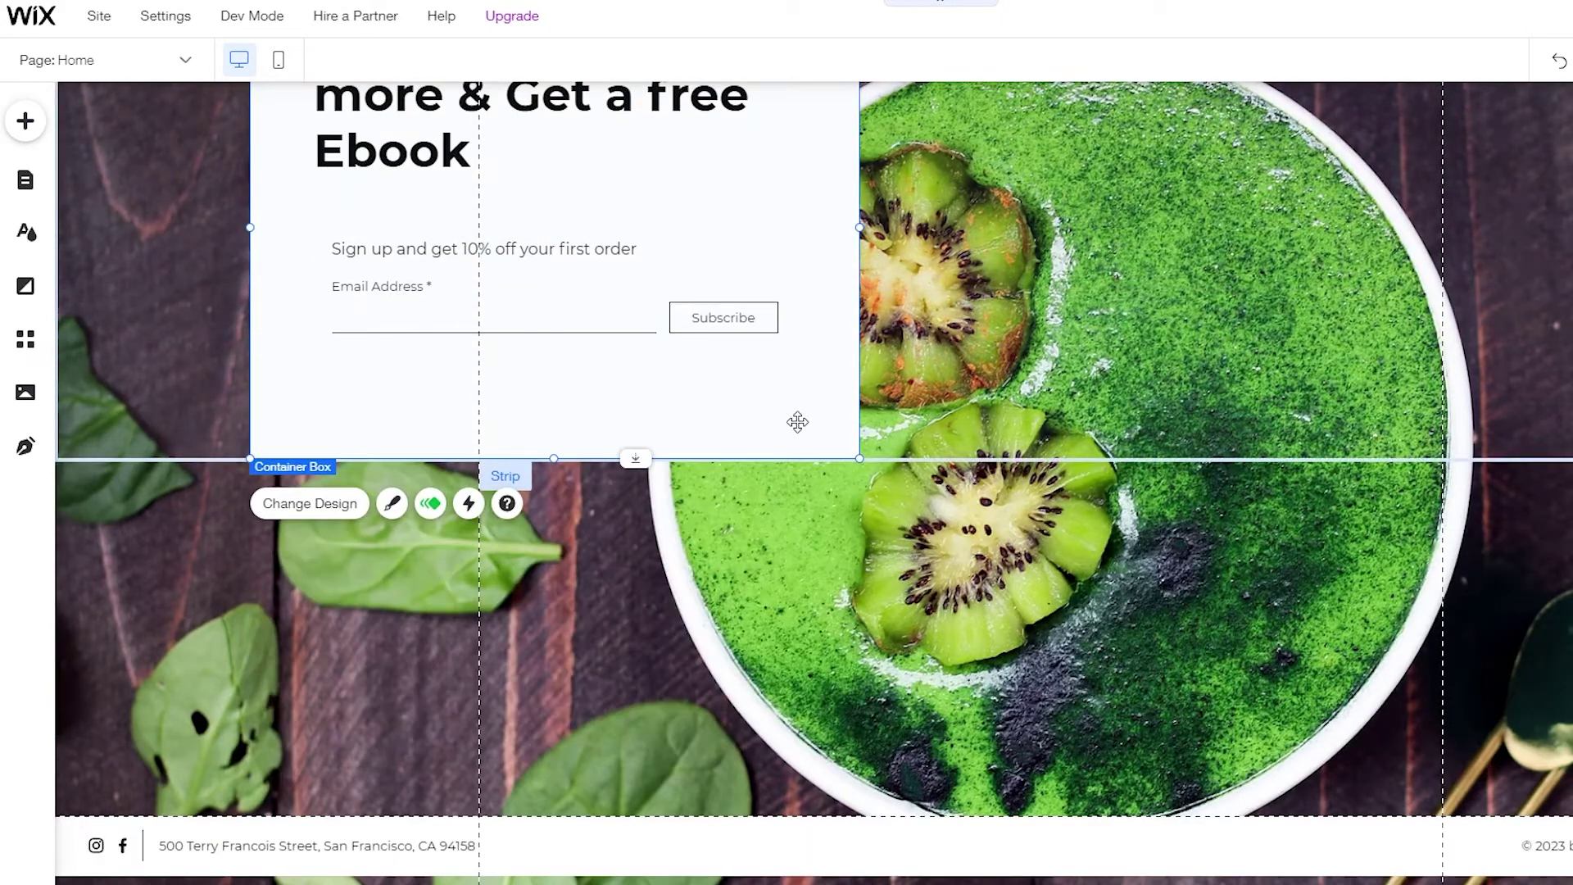
{"action": "left_click", "coordinate": [178, 68]}
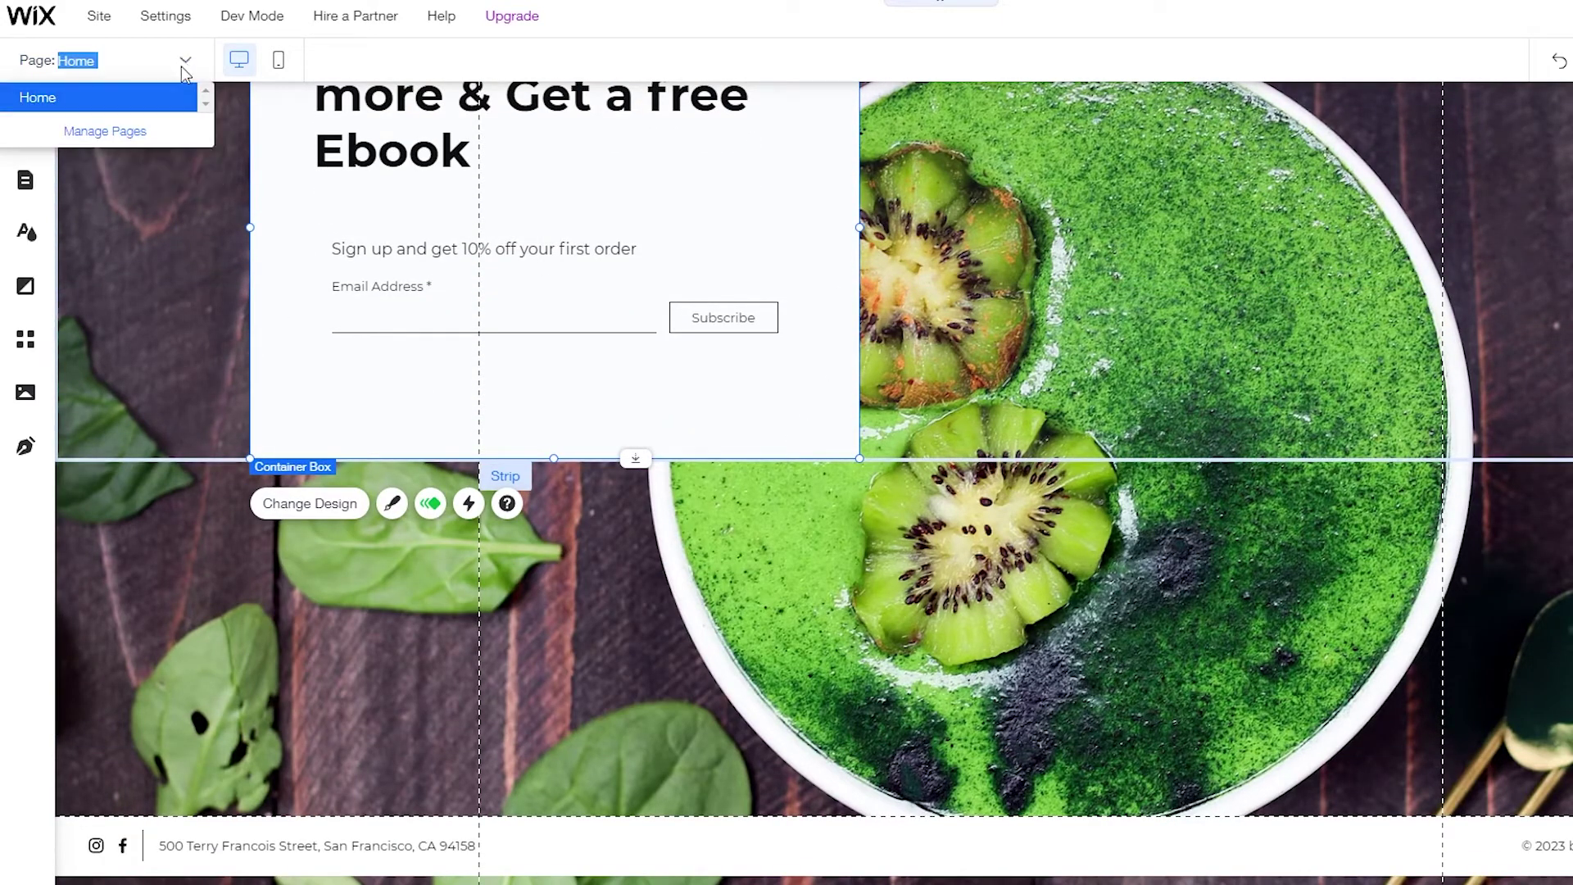
{"action": "left_click", "coordinate": [187, 59]}
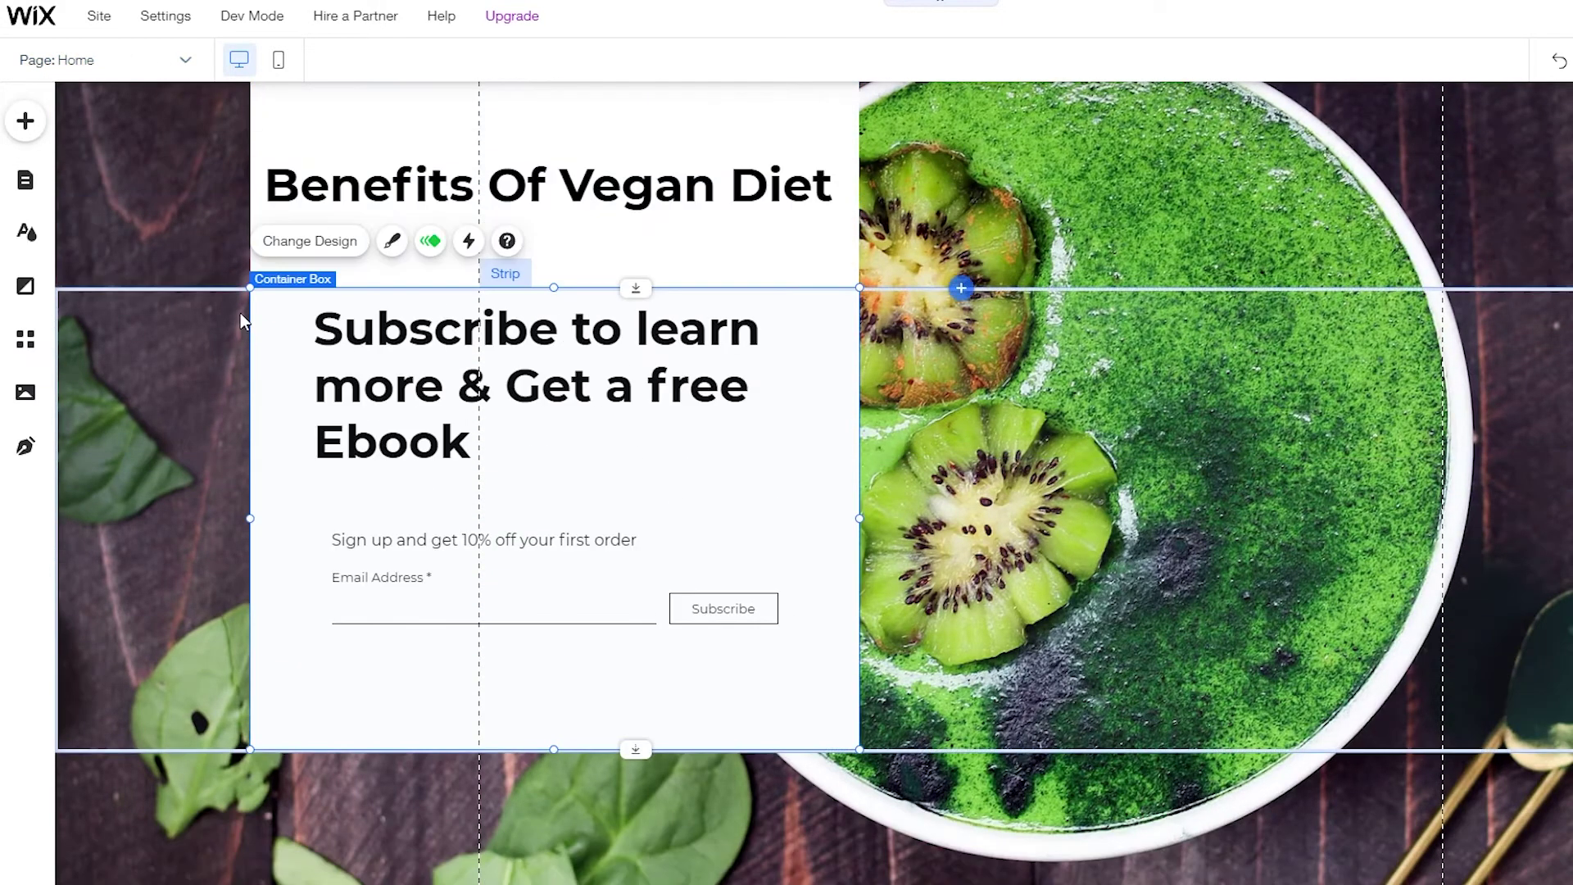
Step: Start adding a new page from the site's page manager and display the Contact page templates
{"action": "left_click", "coordinate": [109, 67]}
{"action": "left_click", "coordinate": [110, 132]}
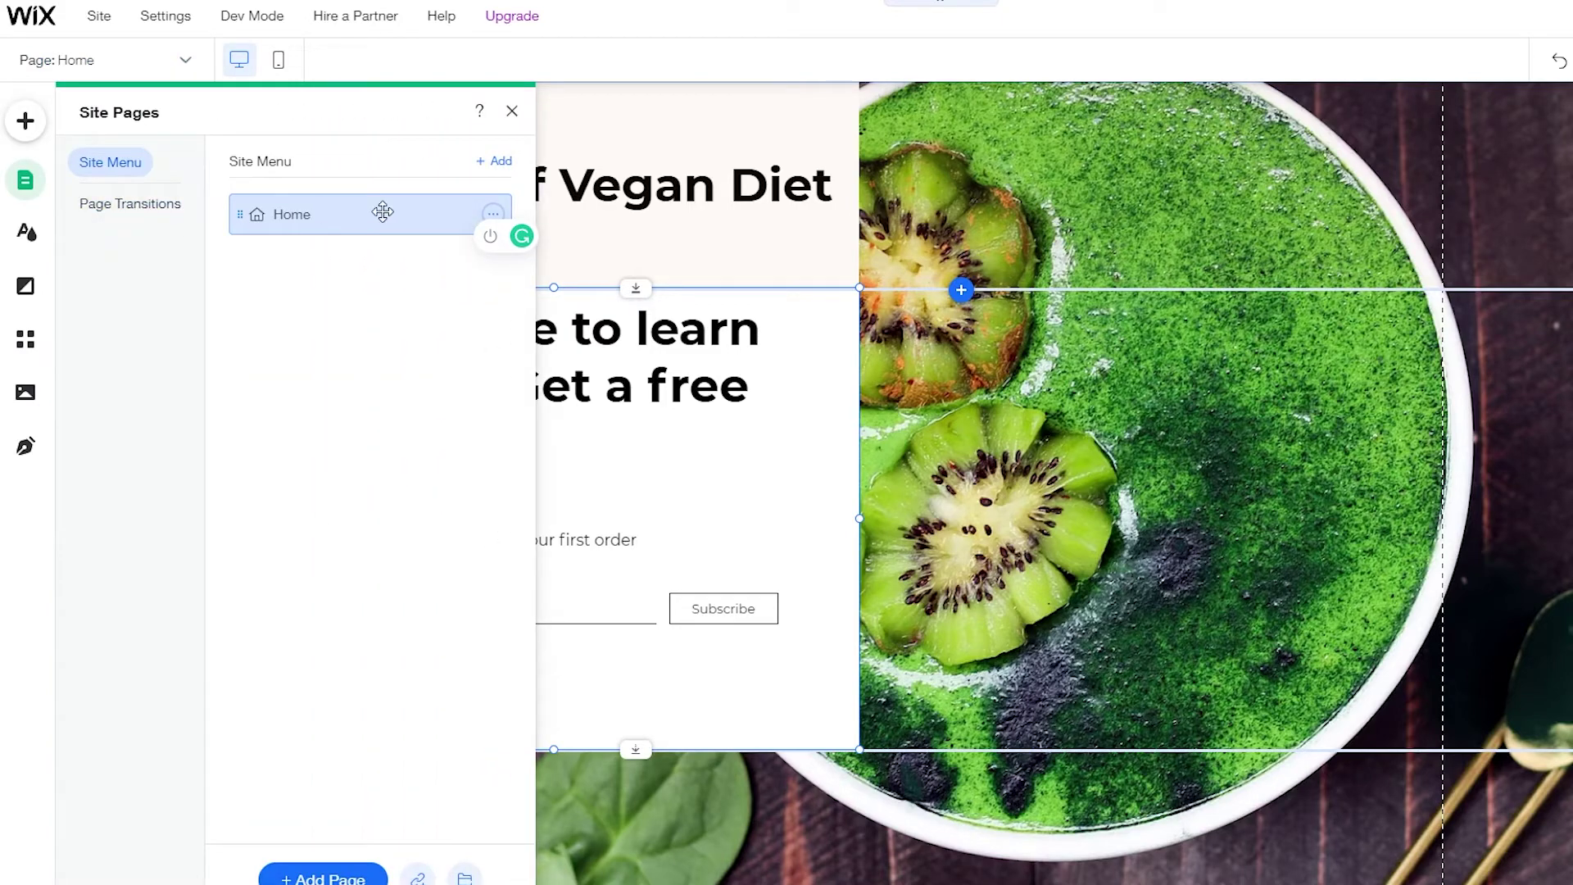
{"action": "left_click", "coordinate": [336, 877]}
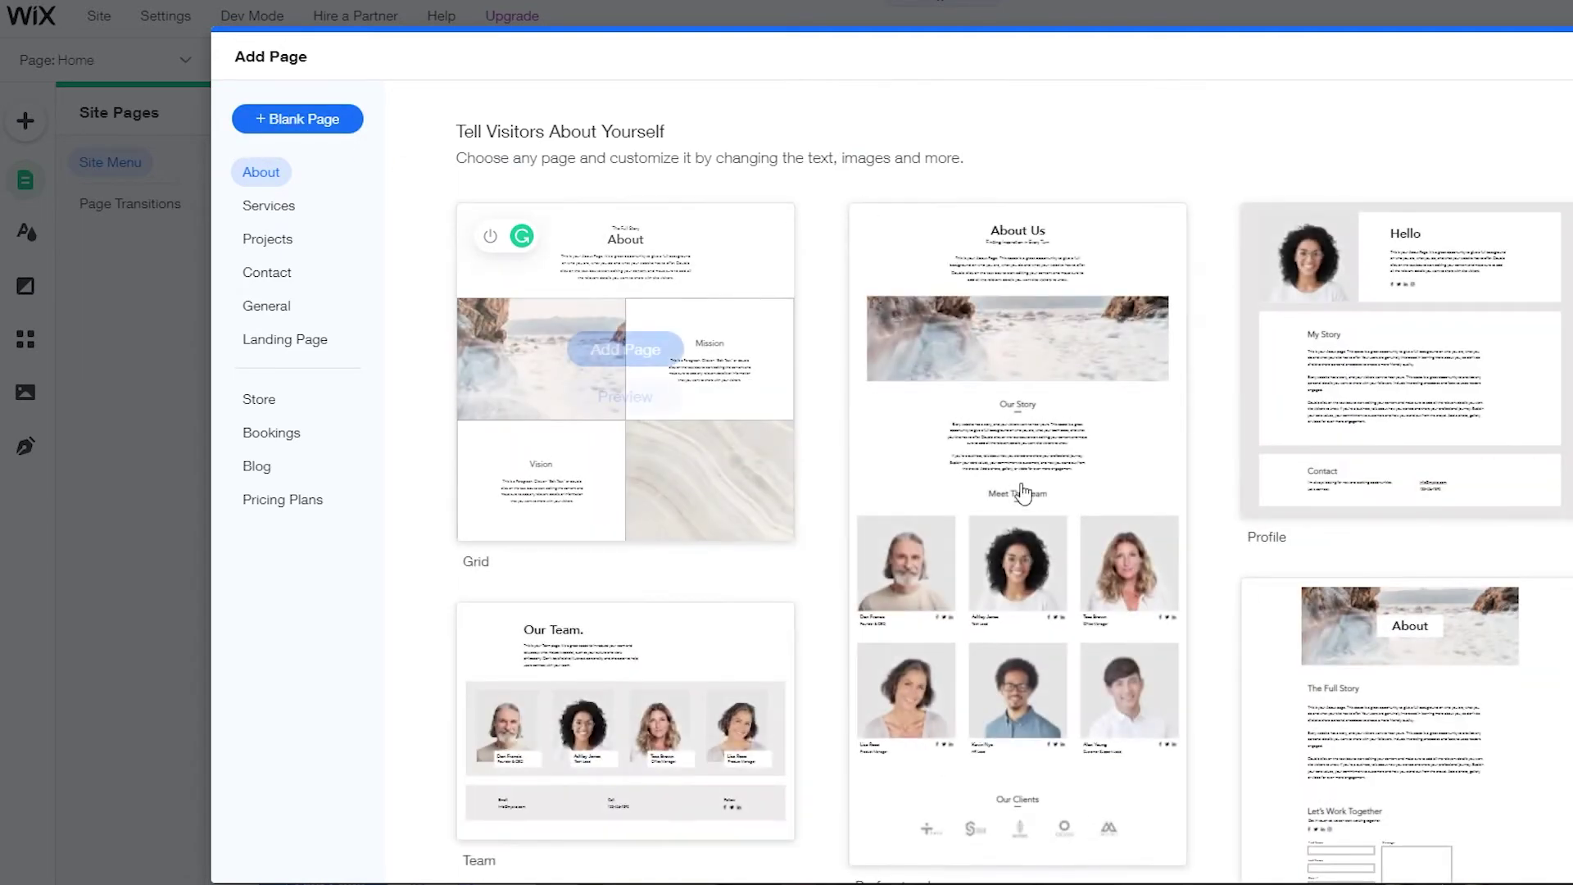
{"action": "scroll", "coordinate": [899, 518], "scroll_direction": "down", "scroll_amount": 2}
{"action": "scroll", "coordinate": [899, 519], "scroll_direction": "down", "scroll_amount": 4}
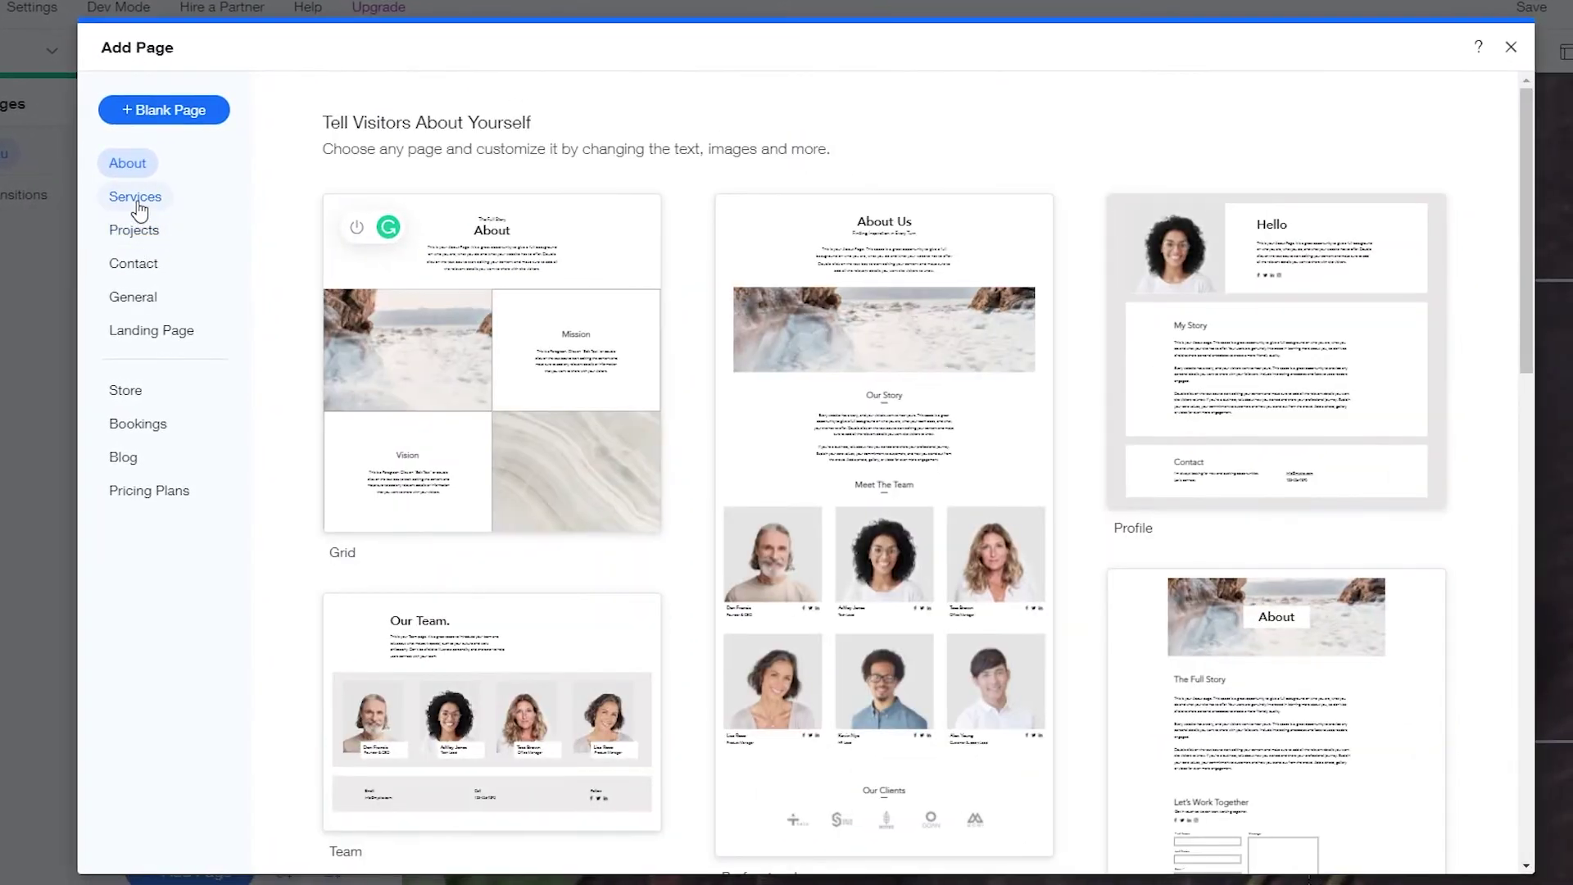
{"action": "left_click", "coordinate": [179, 202]}
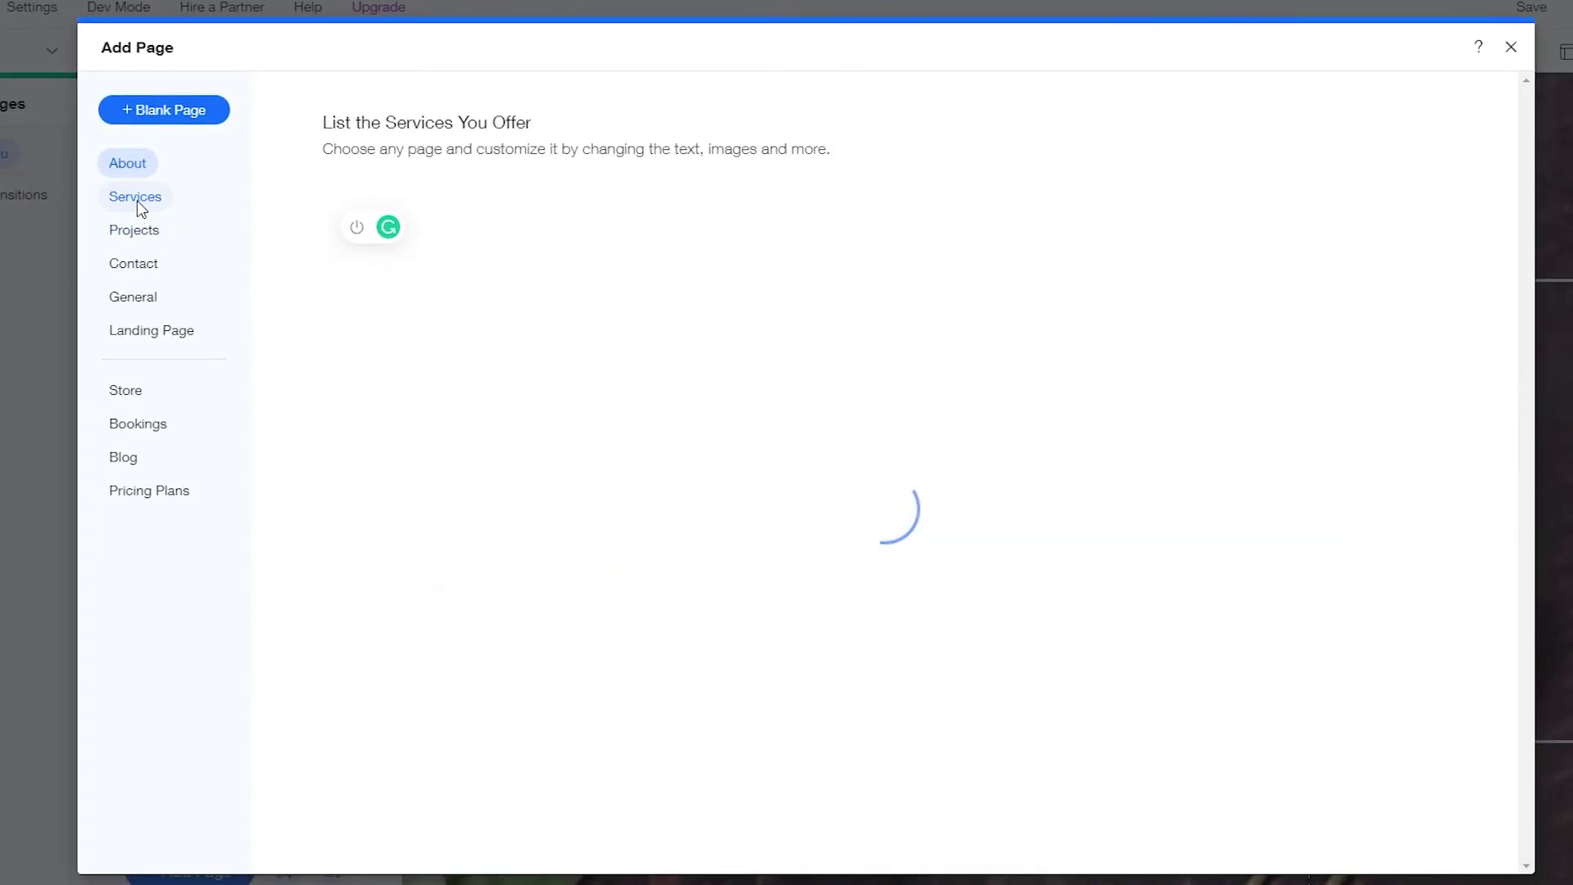
{"action": "left_click", "coordinate": [161, 264]}
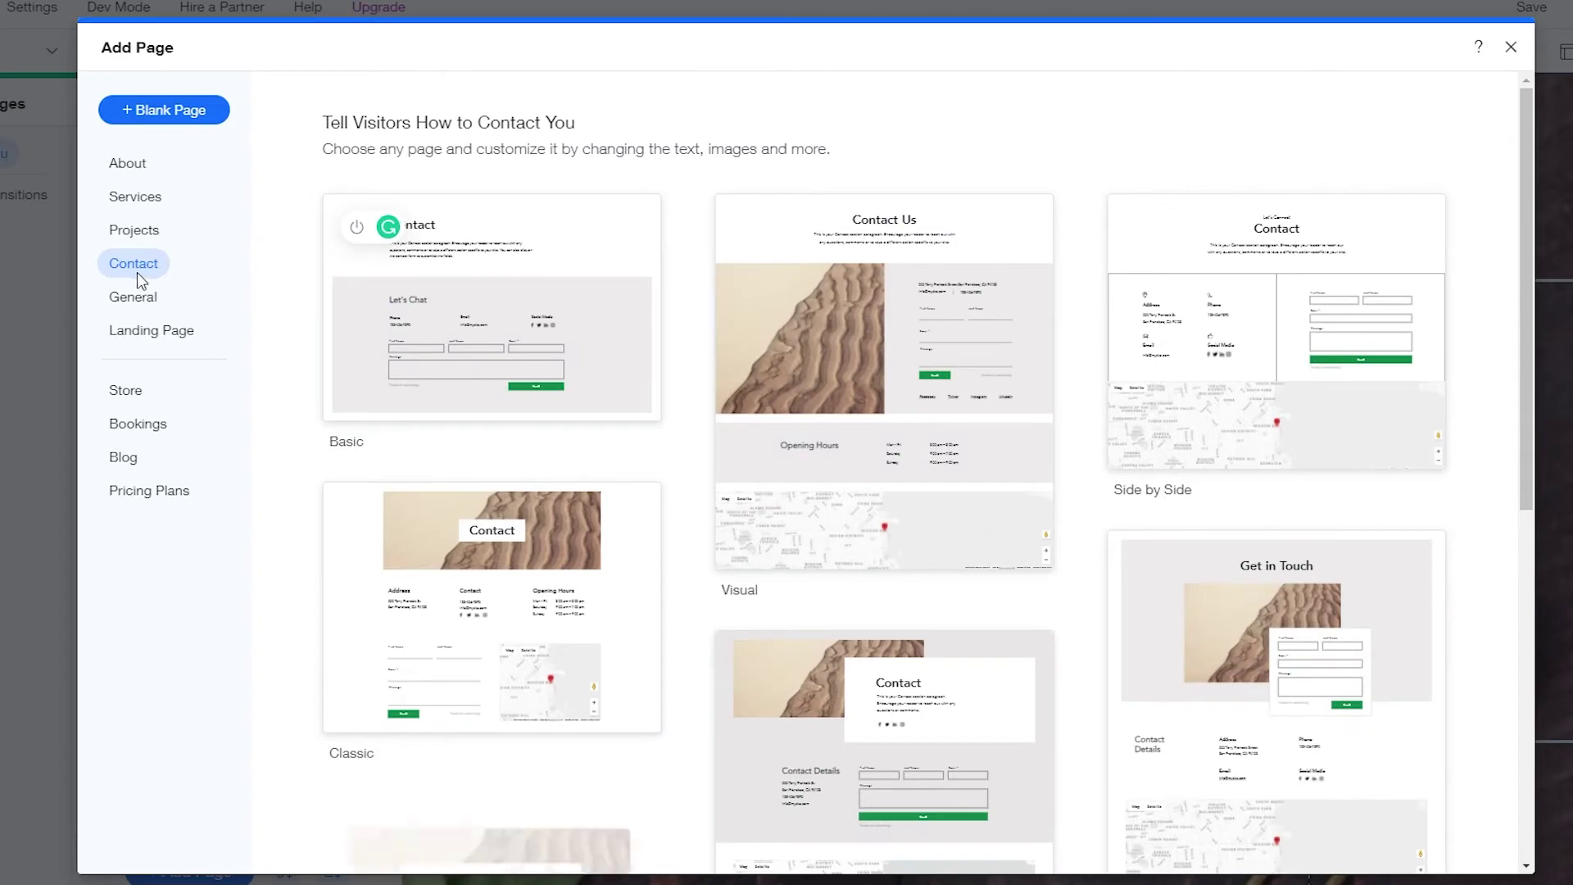
Step: Preview the Basic contact template and add it to the site as a new page
{"action": "scroll", "coordinate": [643, 404], "scroll_direction": "down", "scroll_amount": 4}
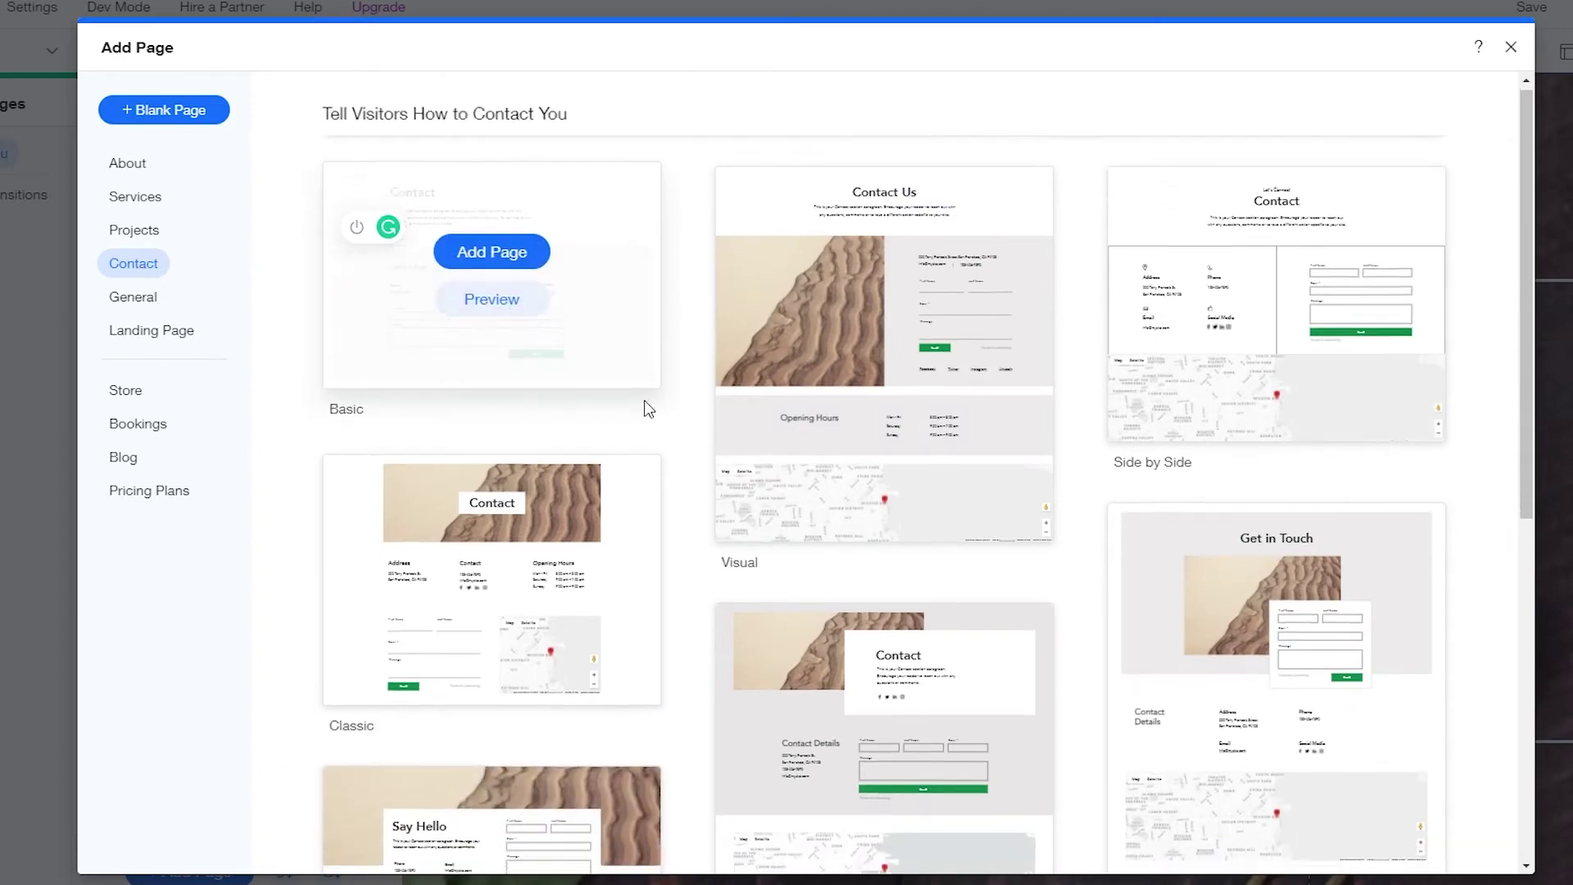
{"action": "scroll", "coordinate": [677, 426], "scroll_direction": "down", "scroll_amount": 4}
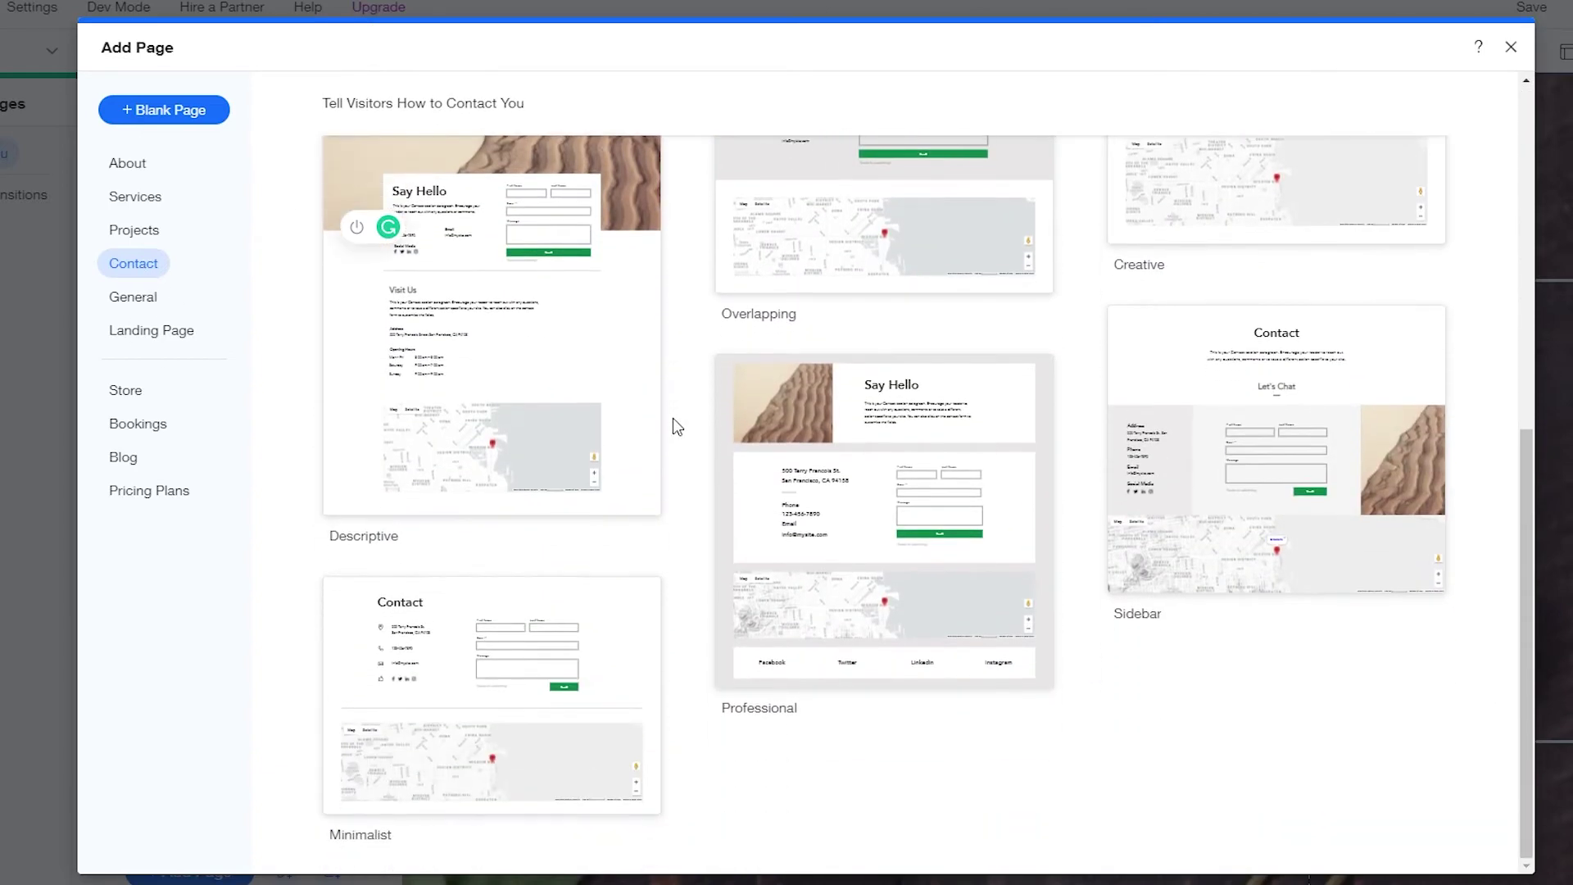
{"action": "scroll", "coordinate": [677, 426], "scroll_direction": "up", "scroll_amount": 7}
{"action": "scroll", "coordinate": [676, 426], "scroll_direction": "up", "scroll_amount": 1}
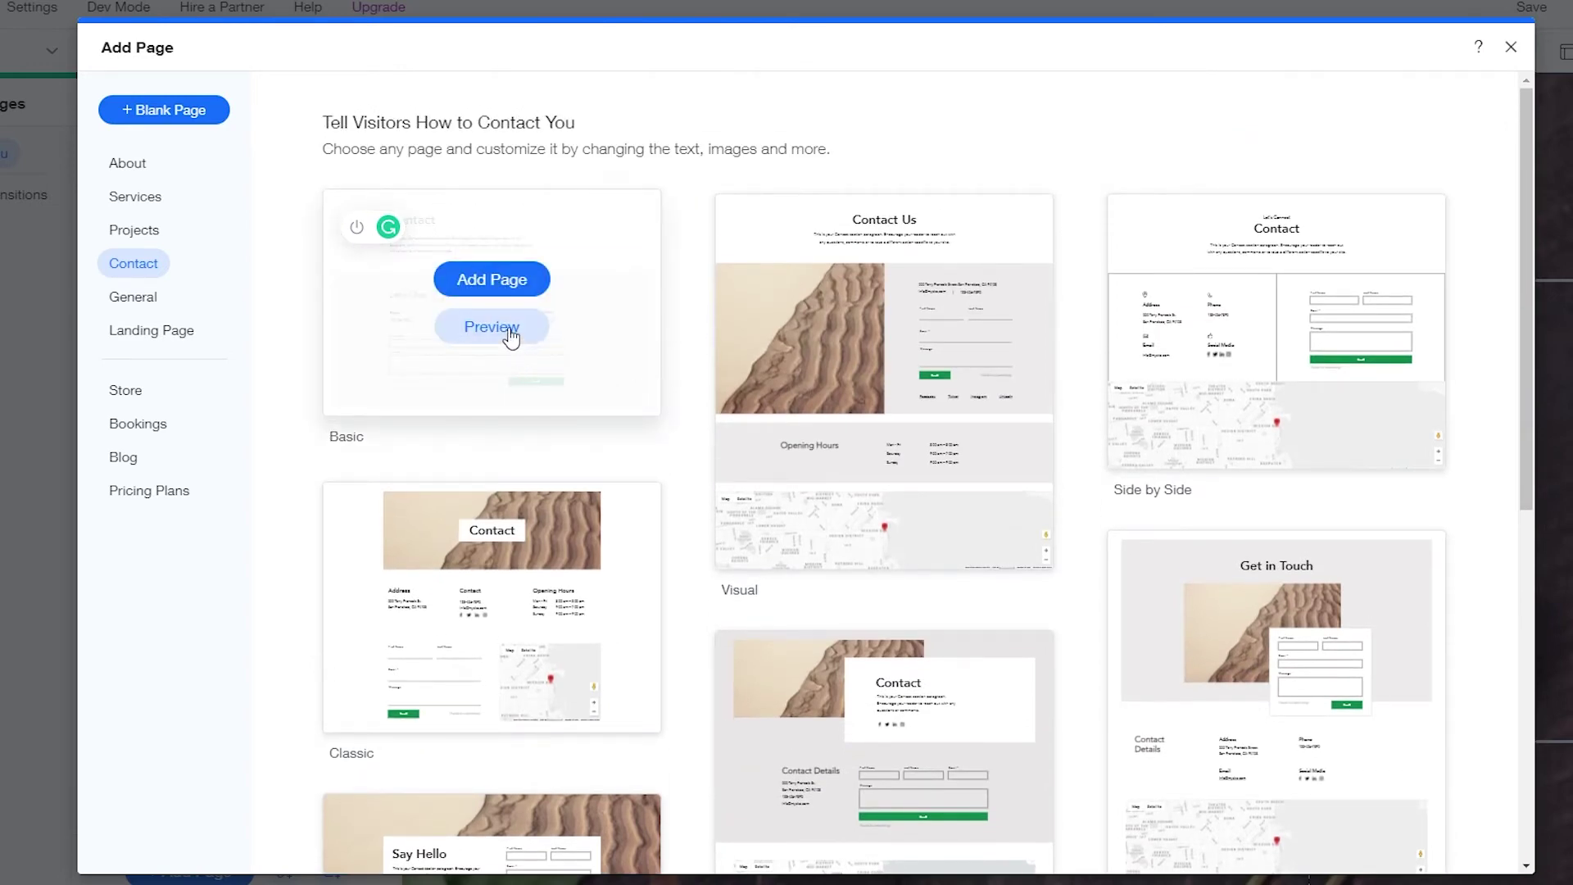
{"action": "left_click", "coordinate": [510, 336]}
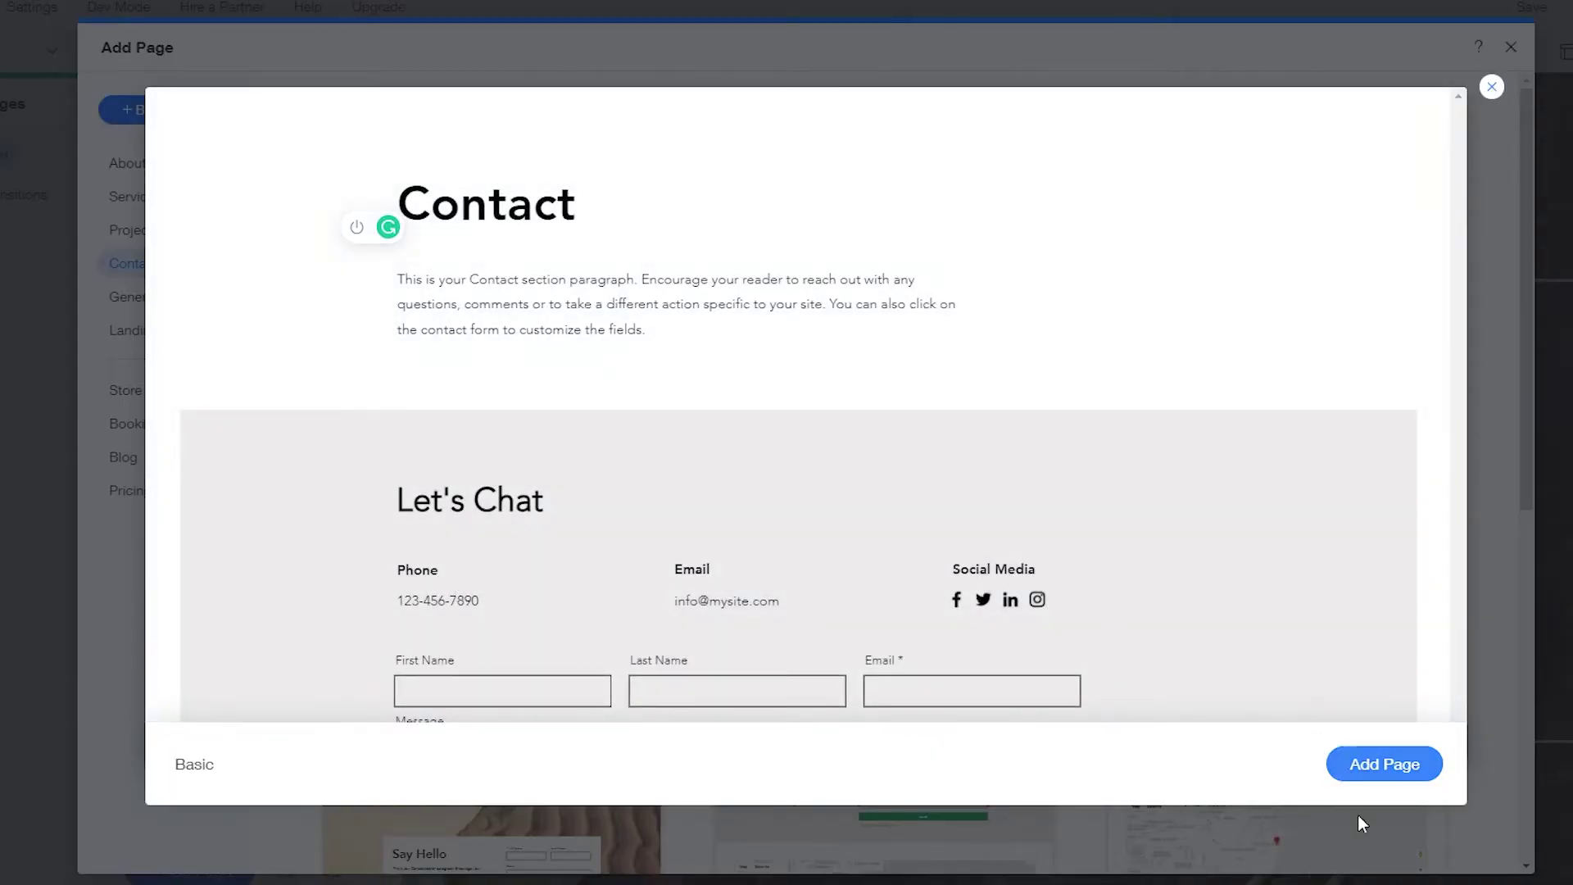
{"action": "left_click", "coordinate": [1386, 775]}
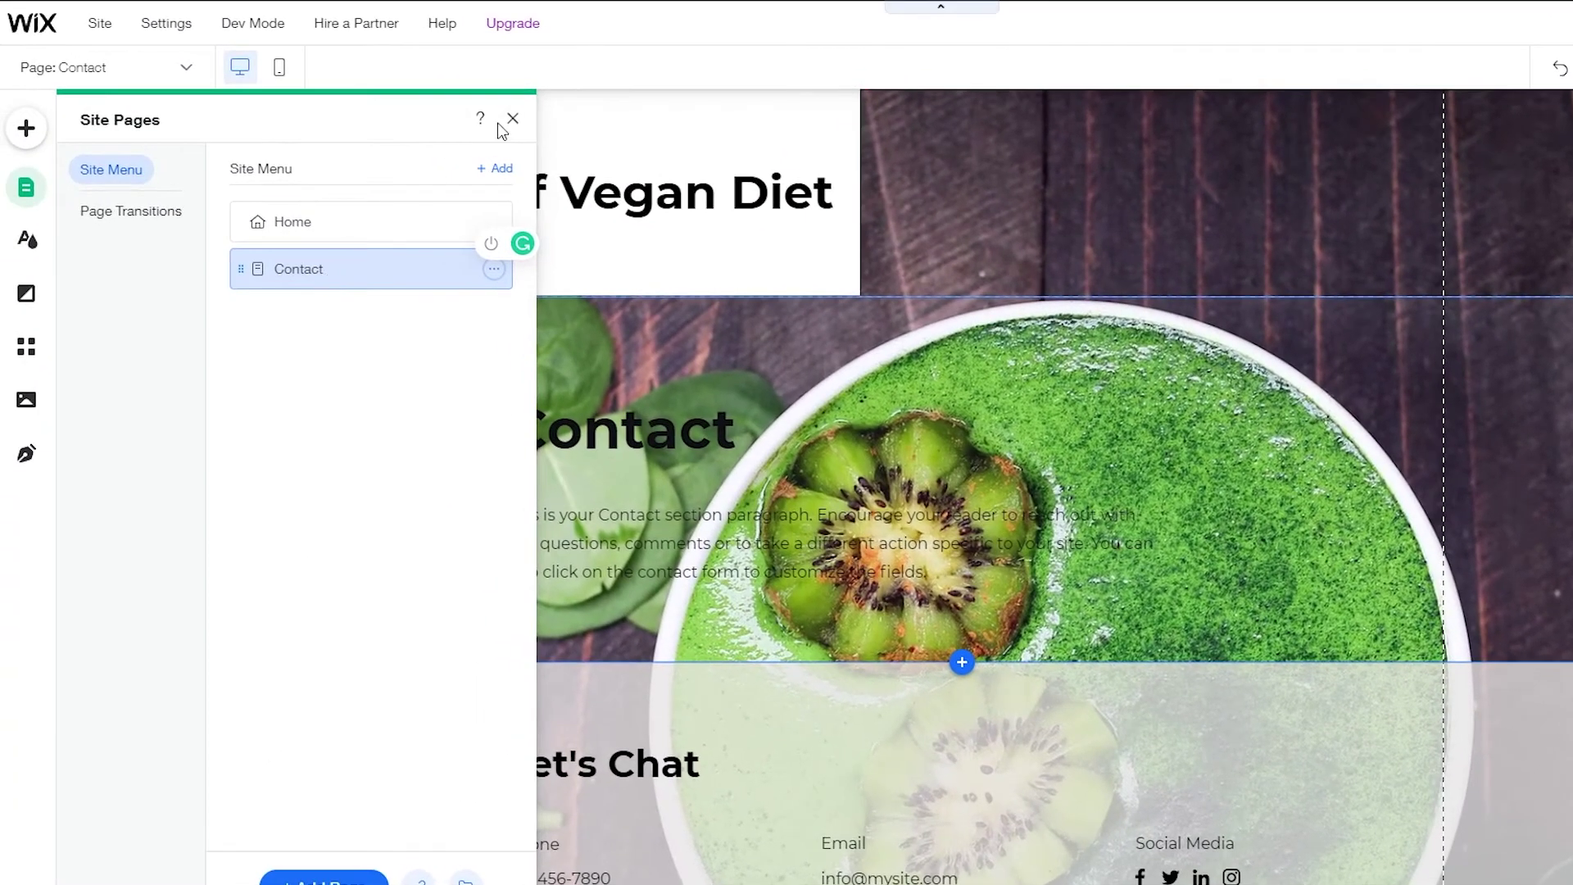
Step: Close the page manager, look over the new Contact page and return to the Home page
{"action": "left_click", "coordinate": [453, 111]}
{"action": "left_click", "coordinate": [71, 67]}
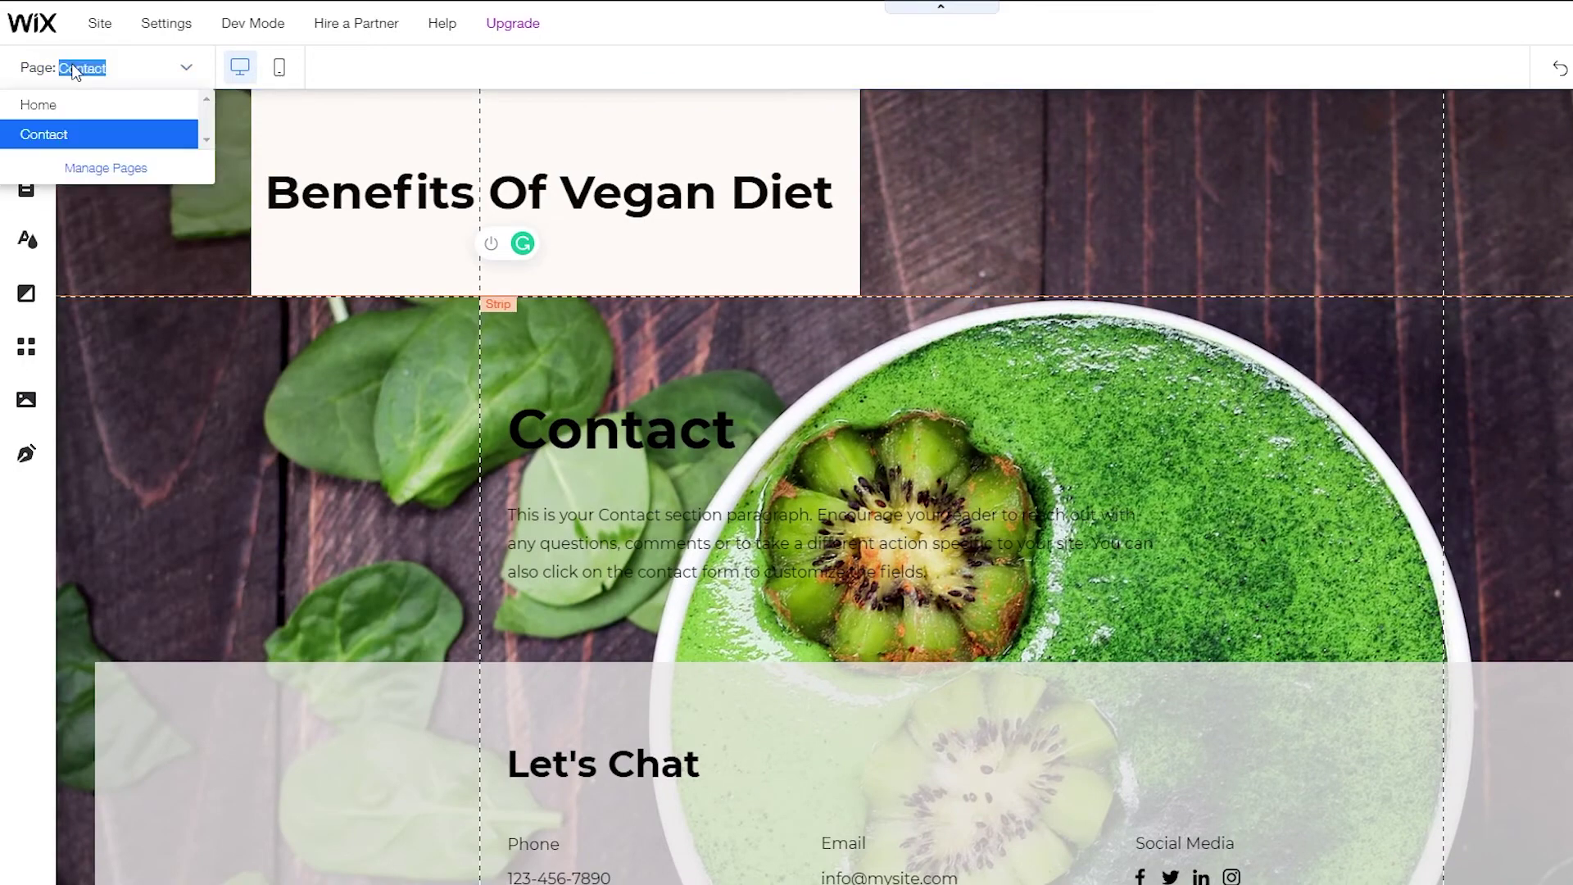
{"action": "scroll", "coordinate": [425, 491], "scroll_direction": "down", "scroll_amount": 2}
{"action": "scroll", "coordinate": [424, 491], "scroll_direction": "up", "scroll_amount": 2}
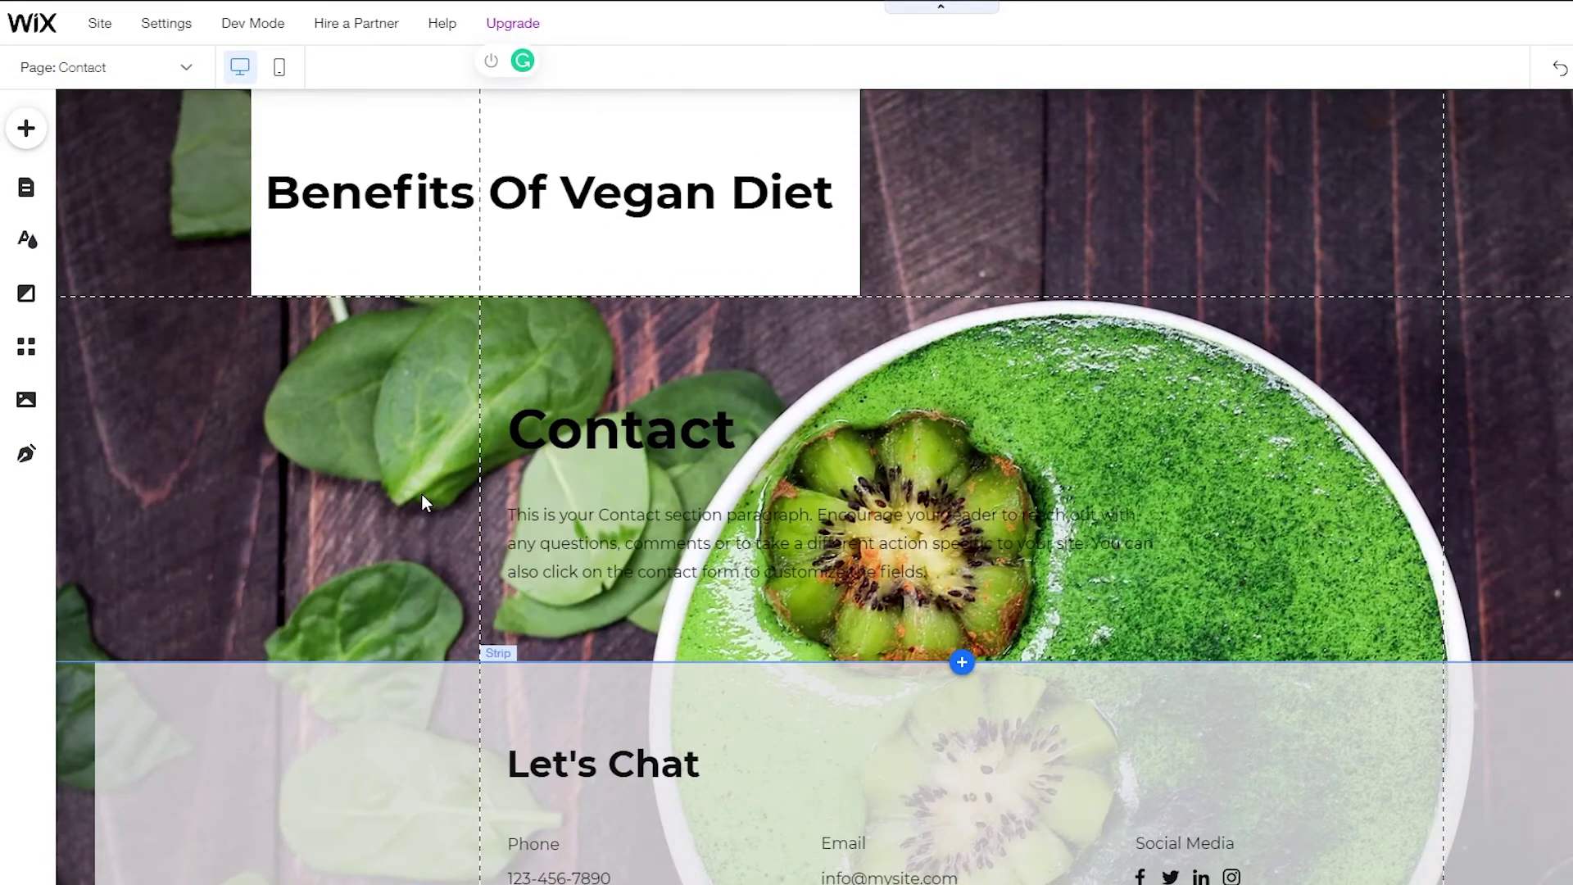
{"action": "scroll", "coordinate": [422, 495], "scroll_direction": "down", "scroll_amount": 5}
{"action": "scroll", "coordinate": [421, 494], "scroll_direction": "up", "scroll_amount": 5}
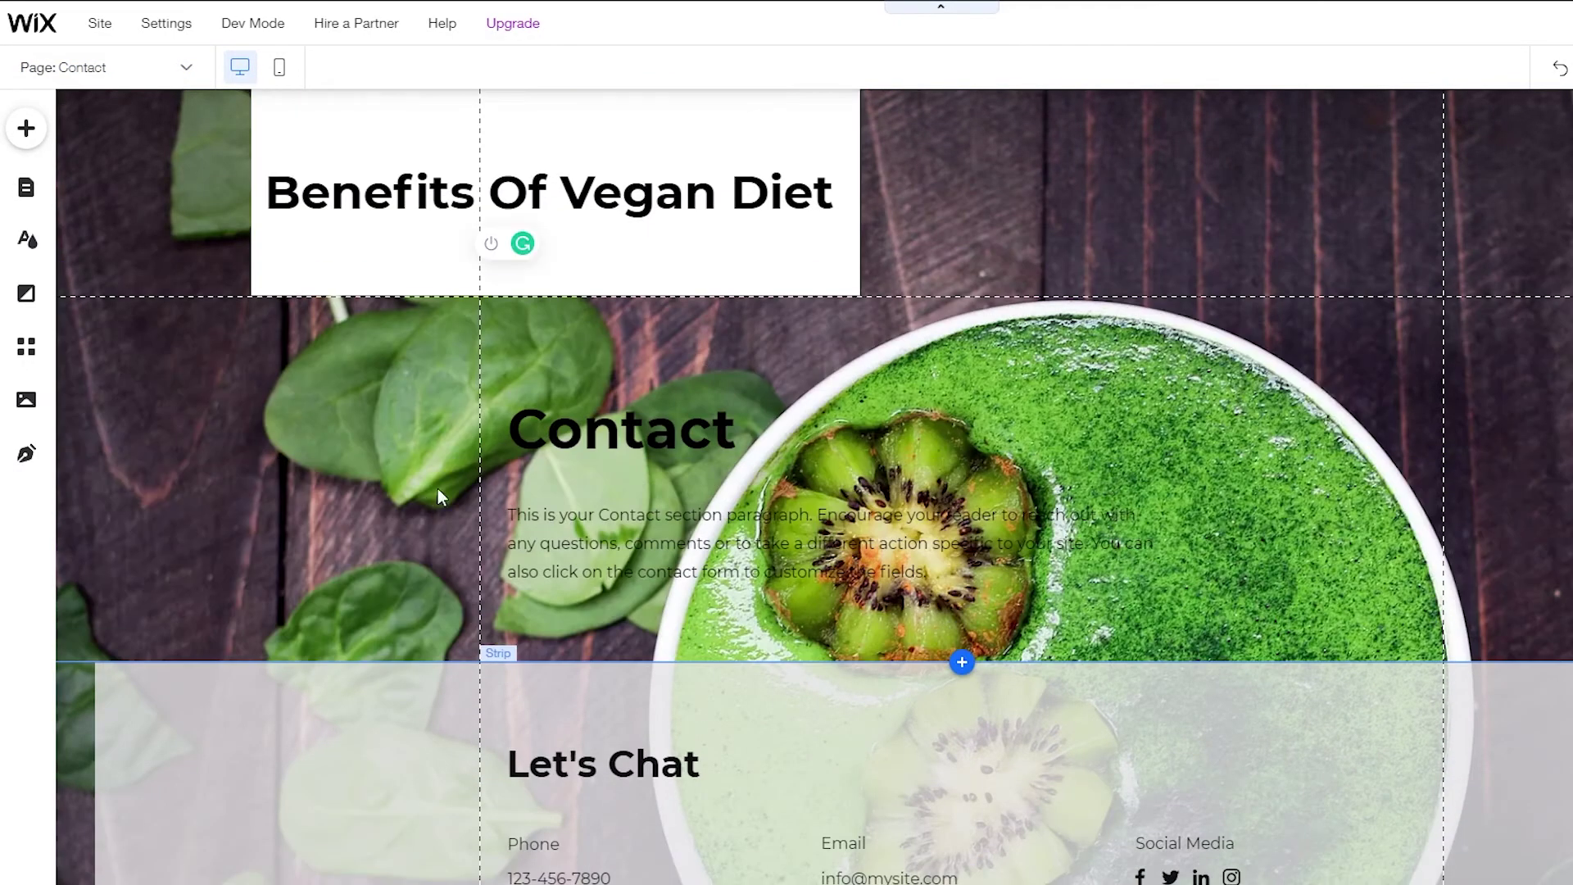
{"action": "left_click", "coordinate": [88, 69]}
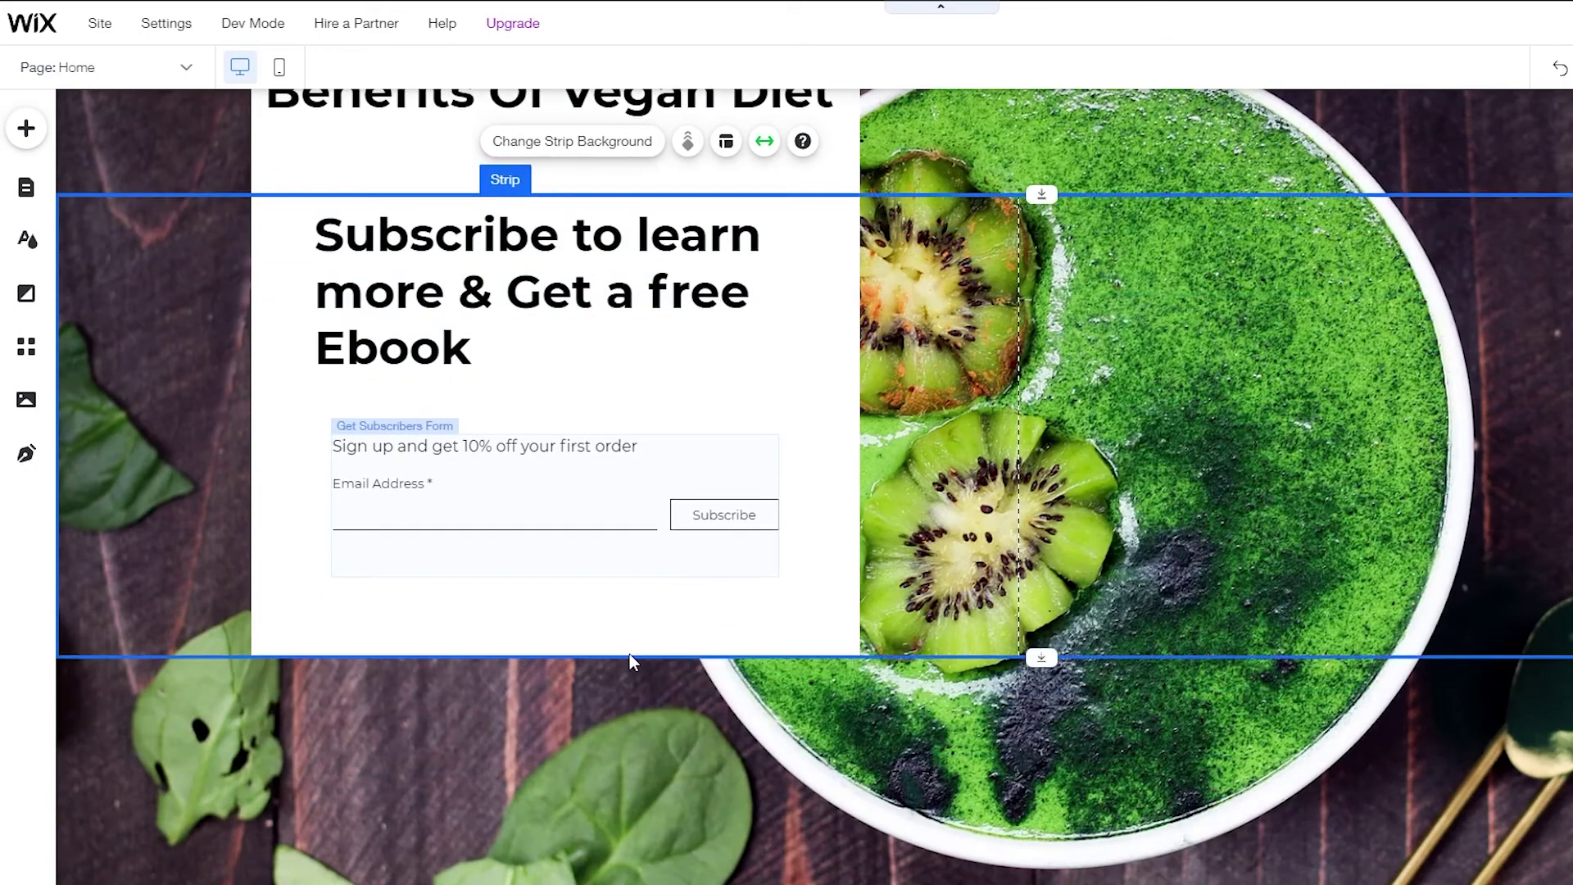
{"action": "scroll", "coordinate": [410, 613], "scroll_direction": "up", "scroll_amount": 1}
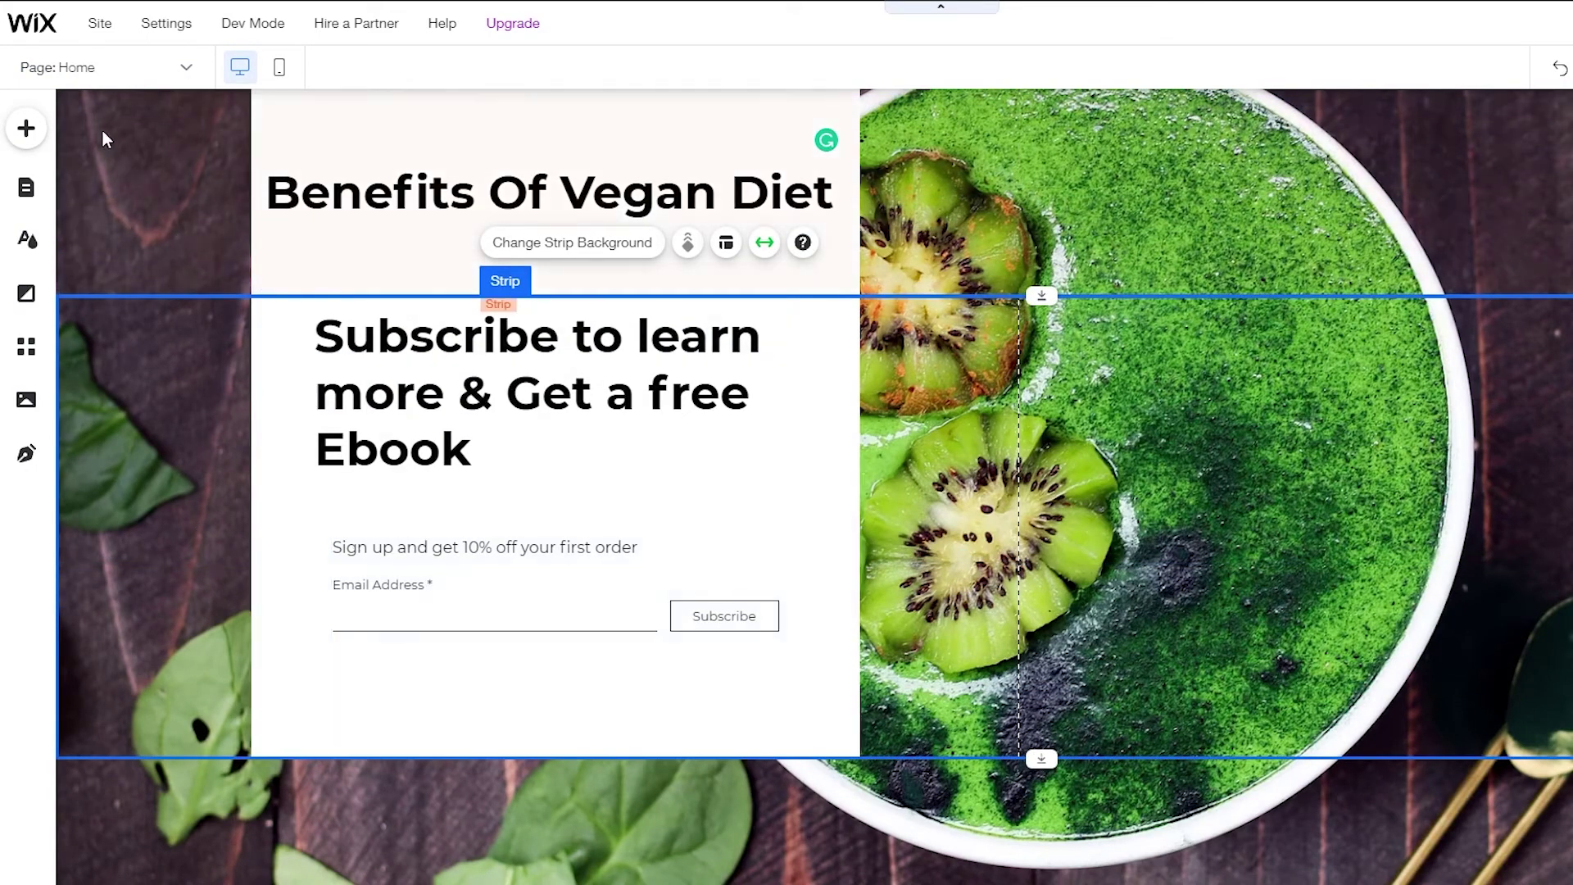
{"action": "left_click", "coordinate": [92, 69]}
{"action": "left_click", "coordinate": [182, 70]}
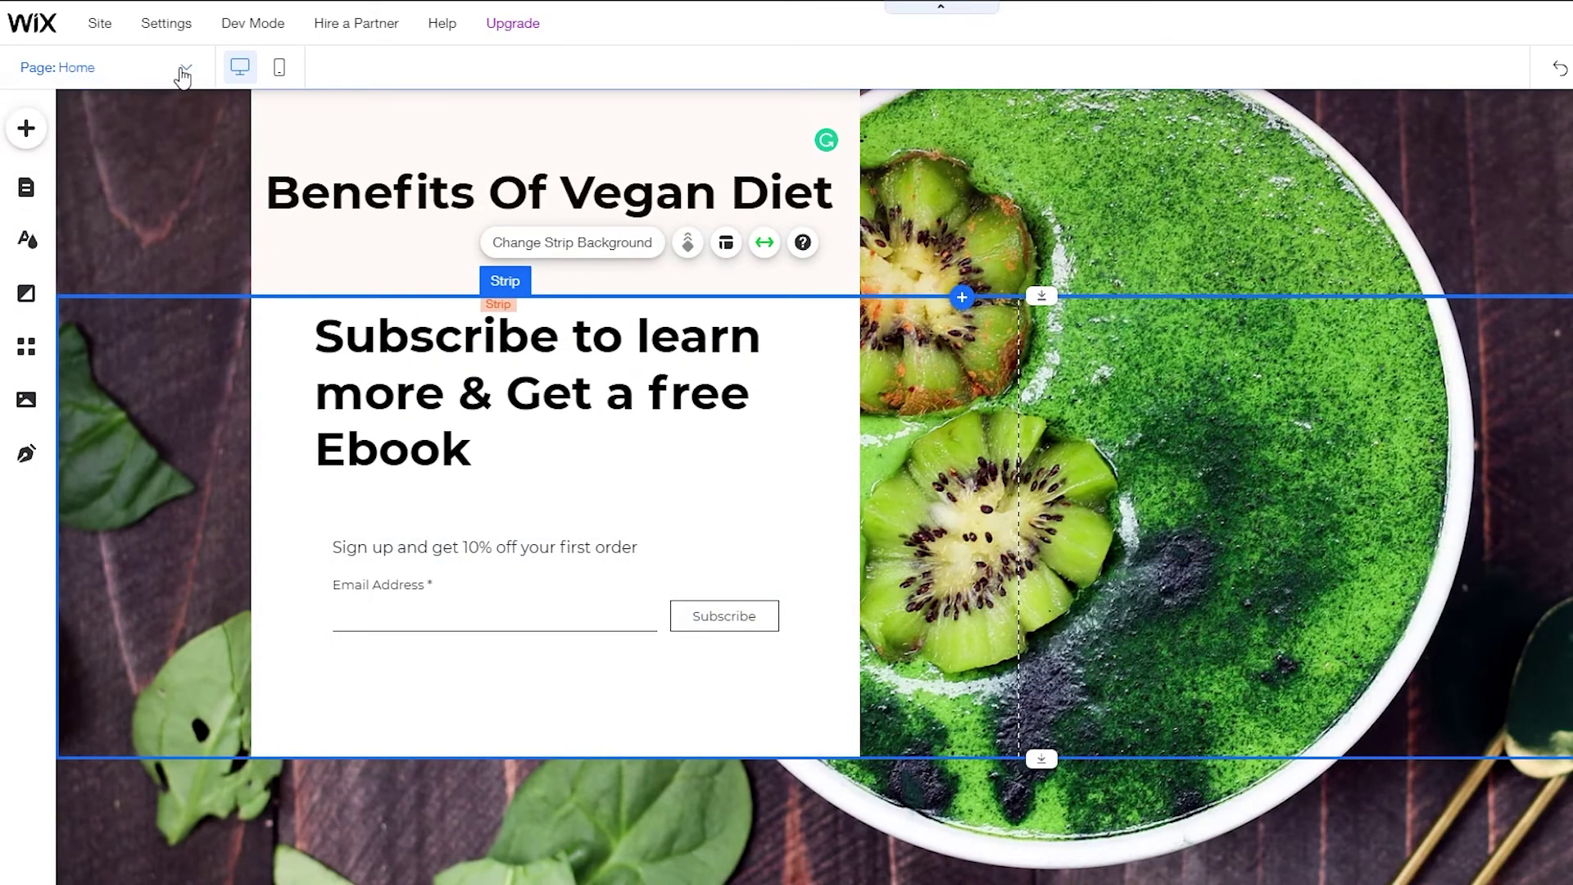
{"action": "scroll", "coordinate": [218, 316], "scroll_direction": "down", "scroll_amount": 3}
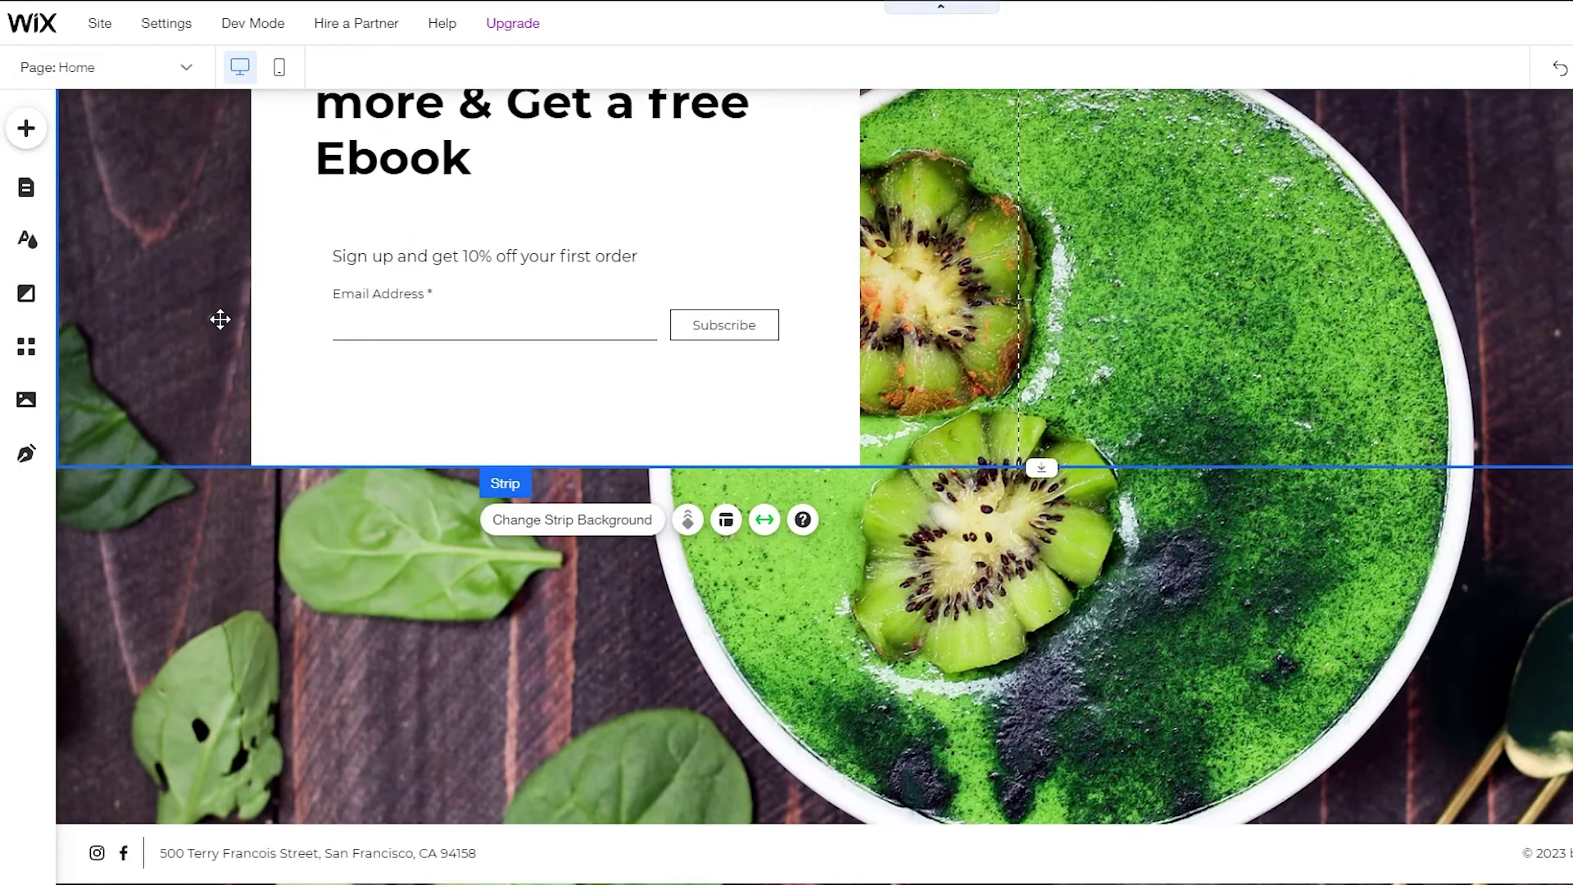
{"action": "scroll", "coordinate": [221, 320], "scroll_direction": "up", "scroll_amount": 3}
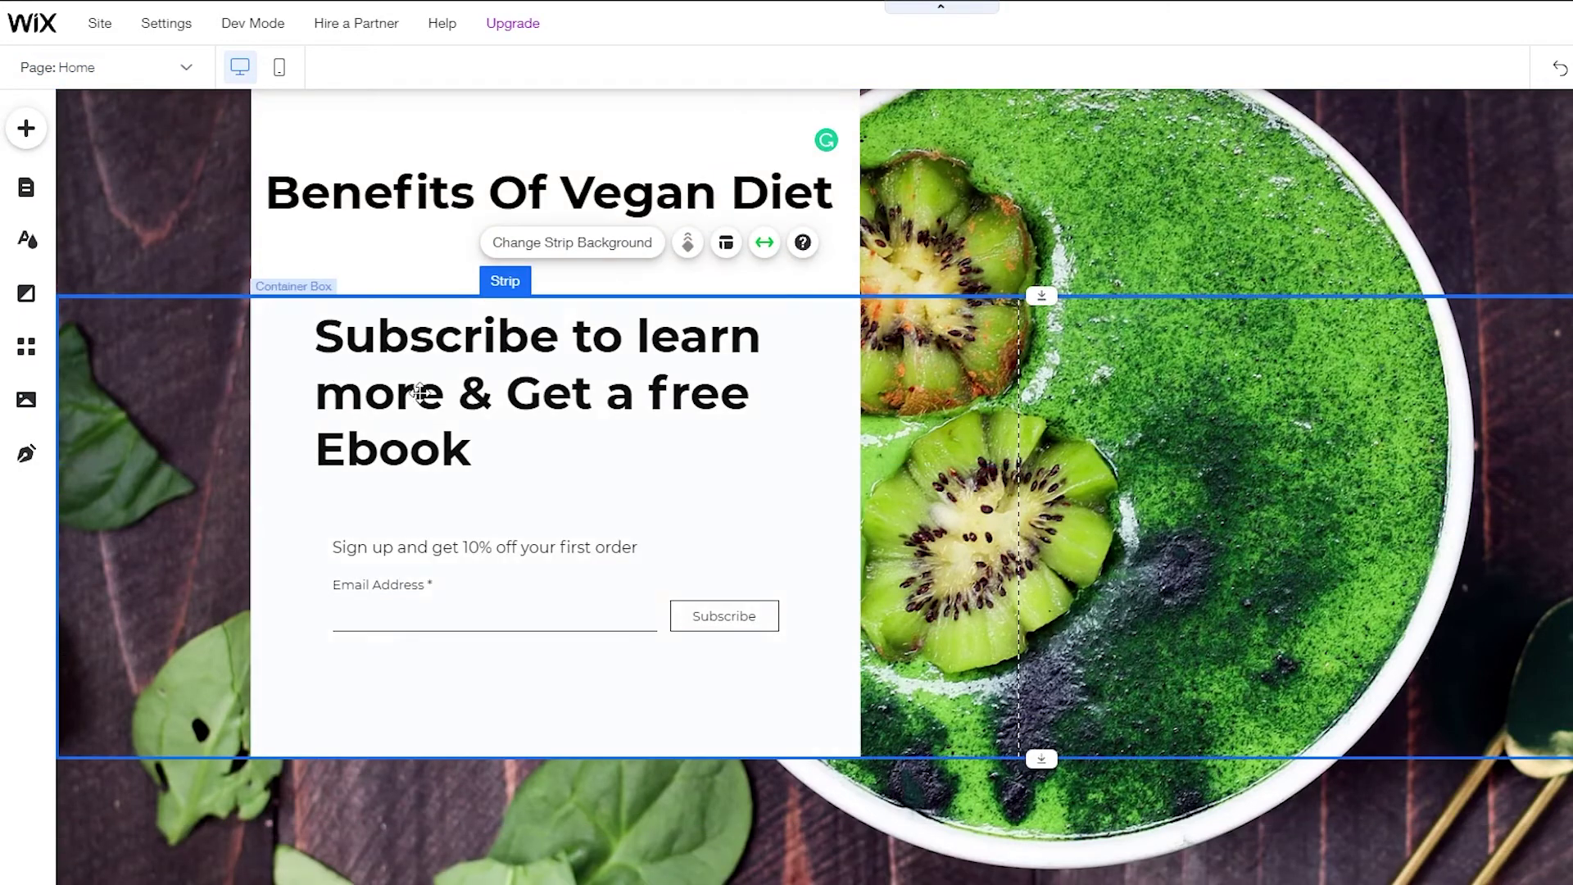
Step: Open the Subscribe button's submit settings and make the form show a success message after submission
{"action": "left_click", "coordinate": [731, 614]}
{"action": "left_click", "coordinate": [715, 621]}
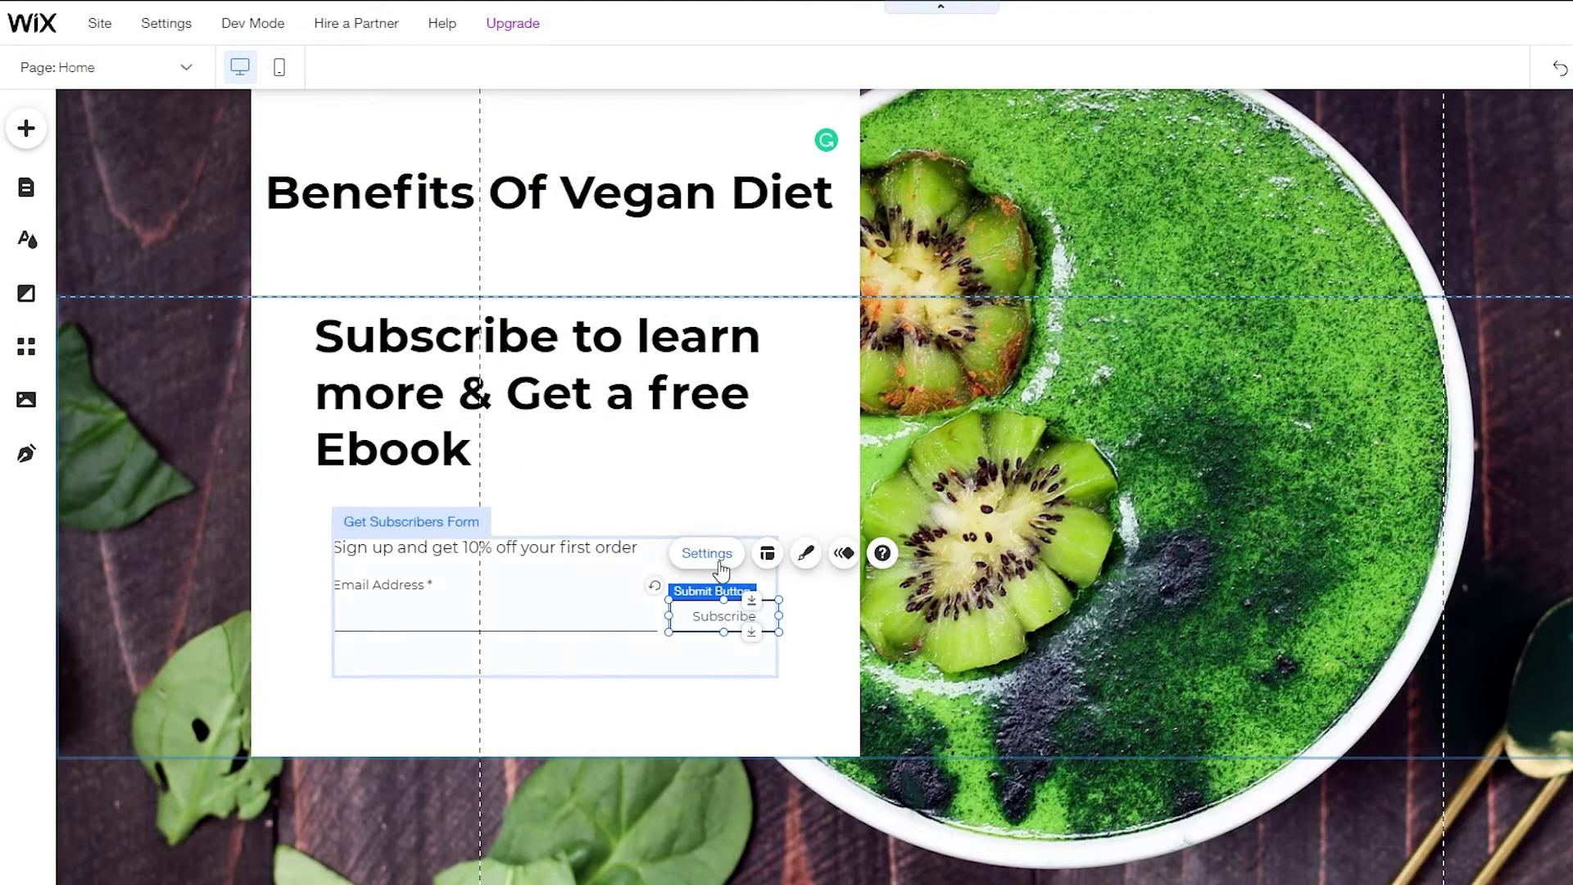
{"action": "left_click", "coordinate": [707, 554]}
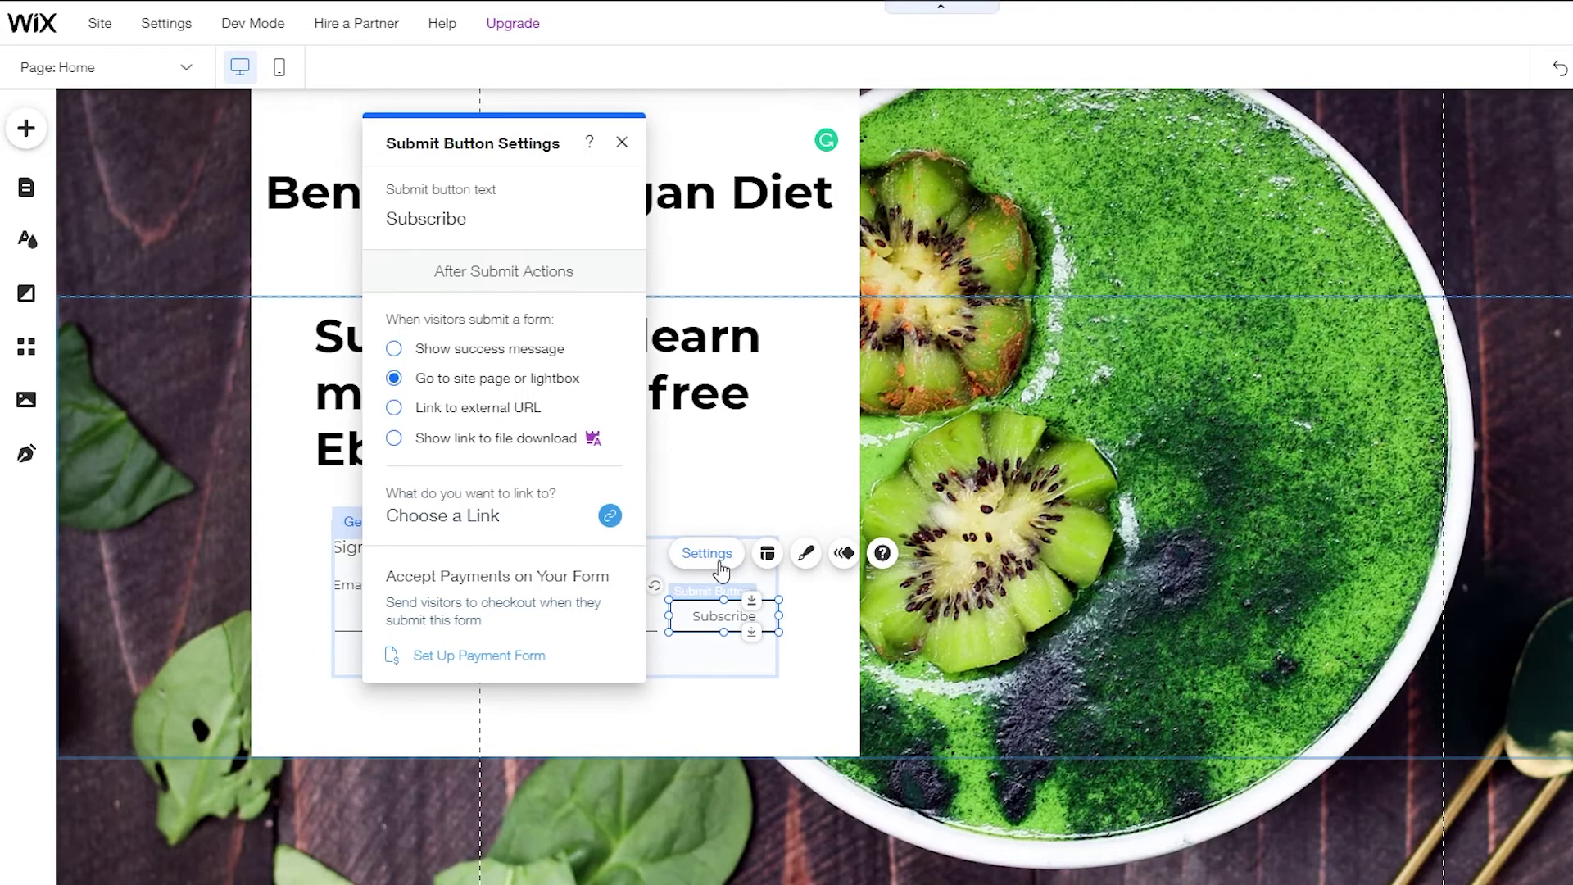
{"action": "left_click", "coordinate": [479, 357]}
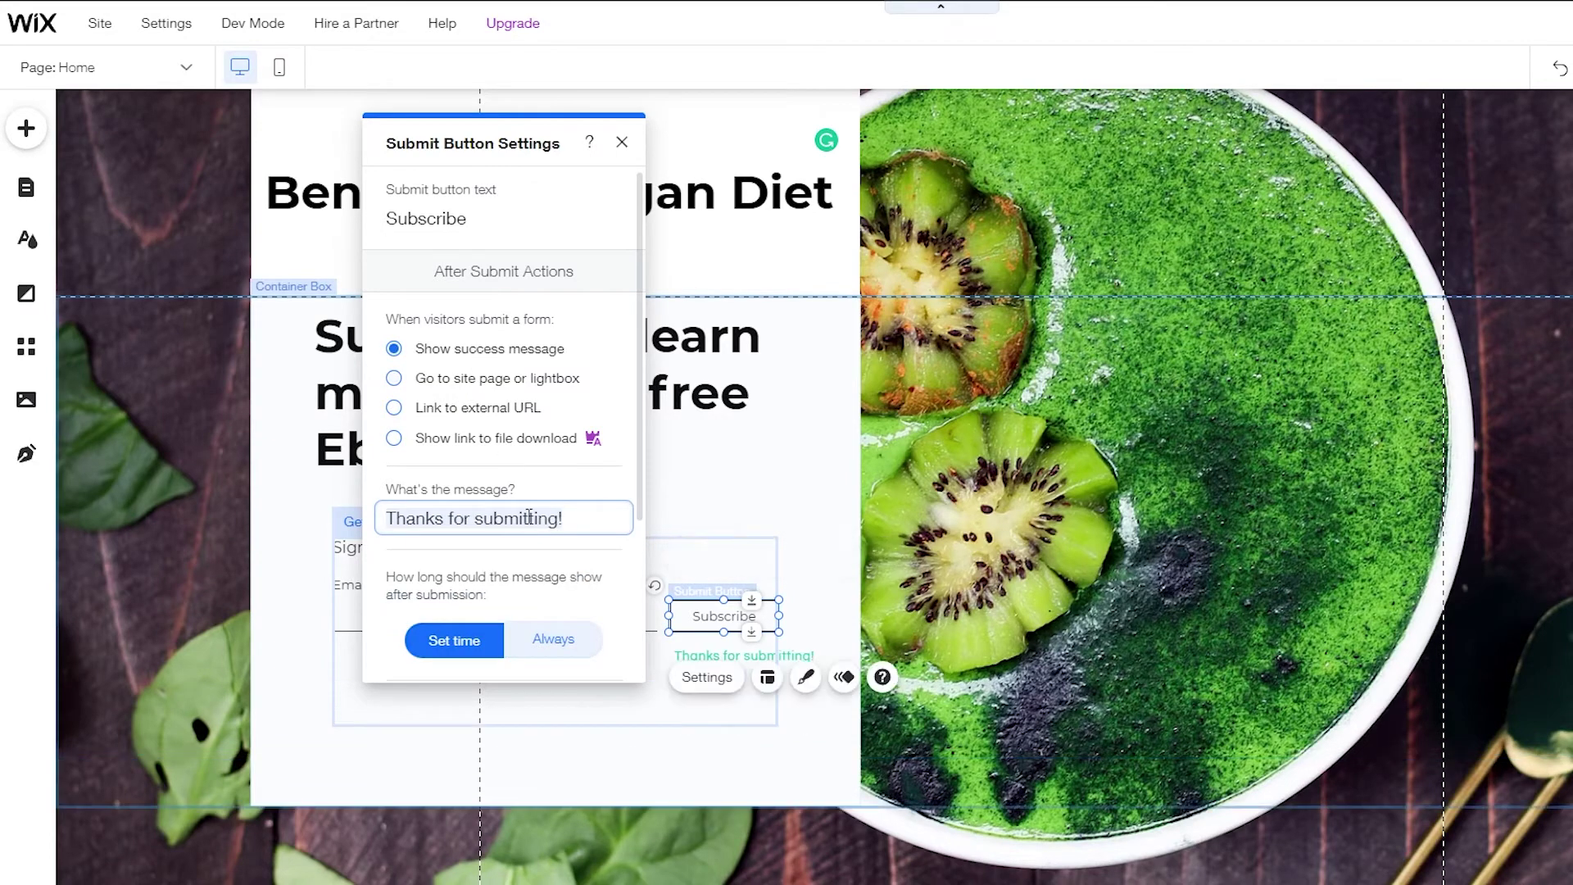
{"action": "scroll", "coordinate": [502, 349], "scroll_direction": "down", "scroll_amount": 3}
{"action": "scroll", "coordinate": [550, 336], "scroll_direction": "down", "scroll_amount": 1}
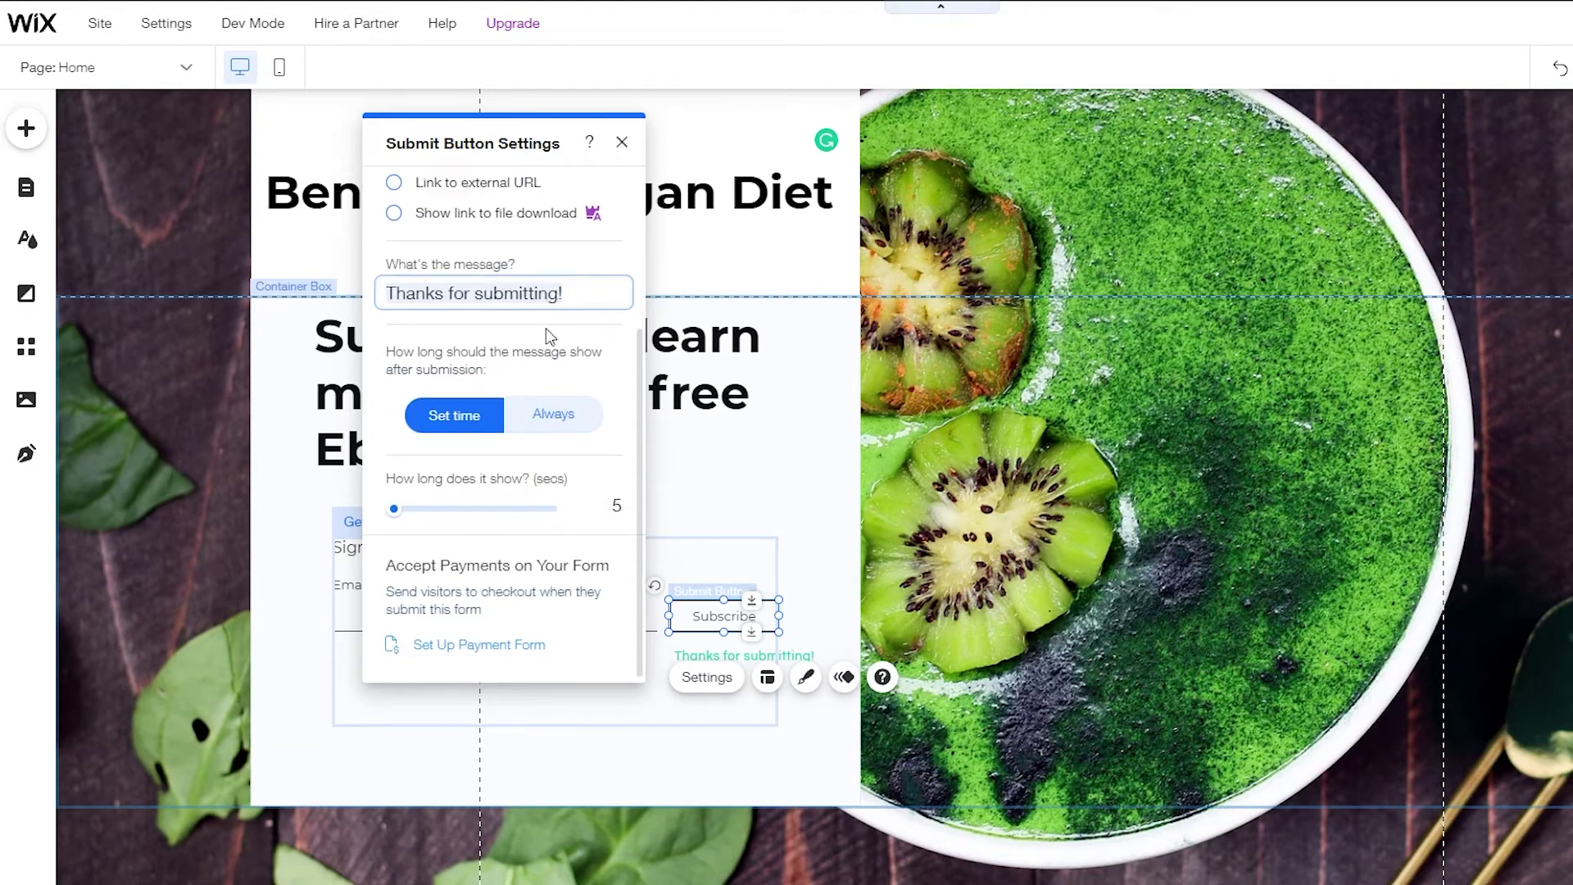
Step: Set the form's success message to show always after submission
{"action": "left_click_drag", "start_coordinate": [395, 509], "coordinate": [415, 510]}
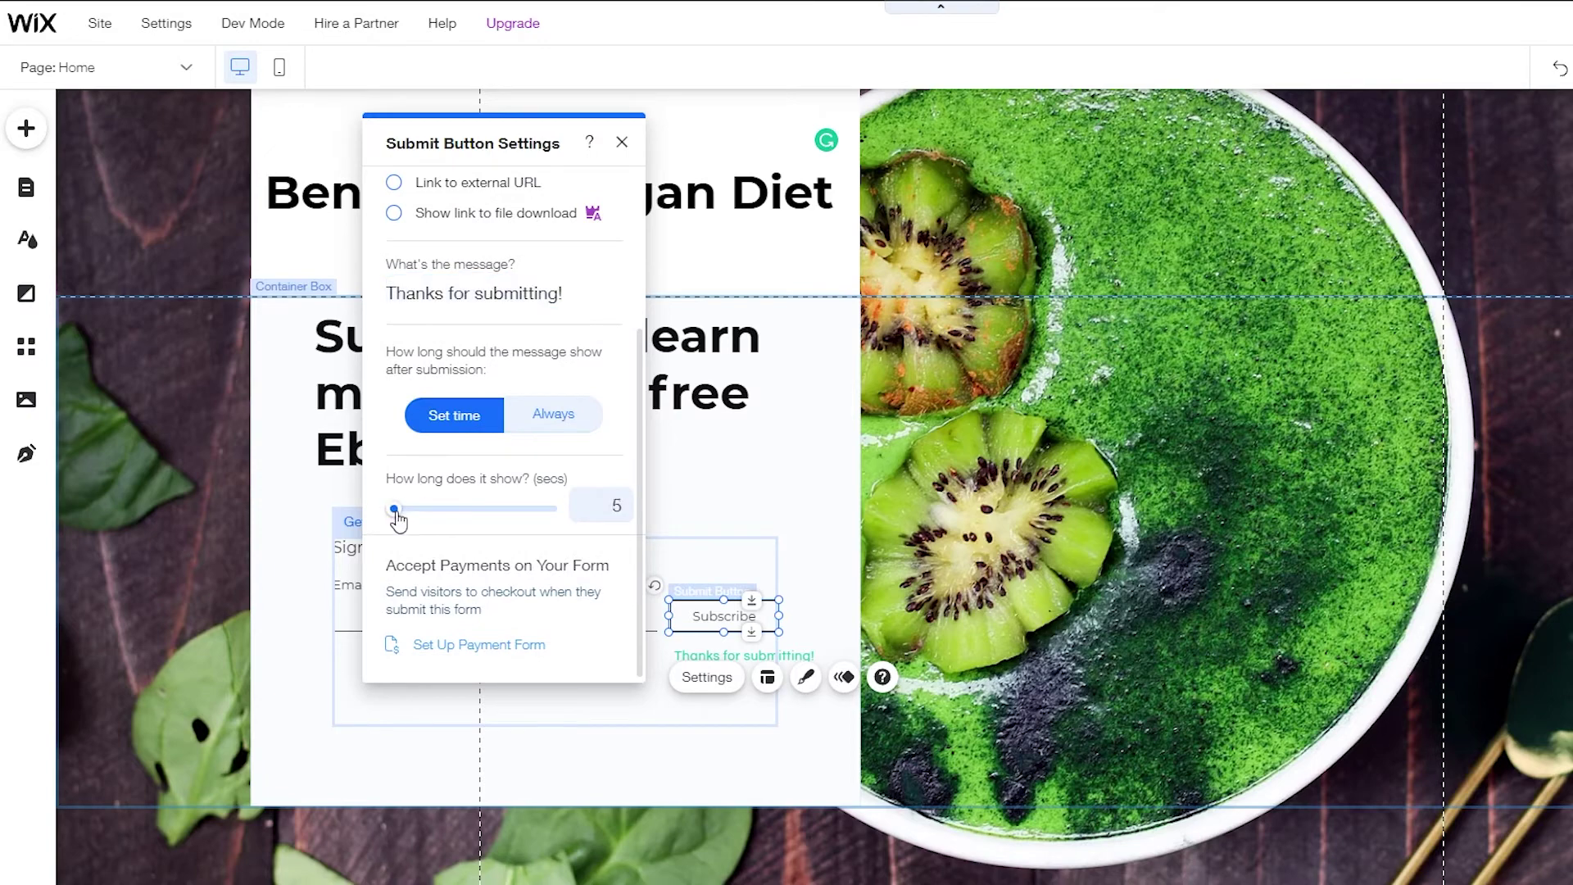
{"action": "scroll", "coordinate": [397, 518], "scroll_direction": "up", "scroll_amount": 3}
{"action": "scroll", "coordinate": [385, 507], "scroll_direction": "down", "scroll_amount": 3}
{"action": "scroll", "coordinate": [404, 524], "scroll_direction": "up", "scroll_amount": 3}
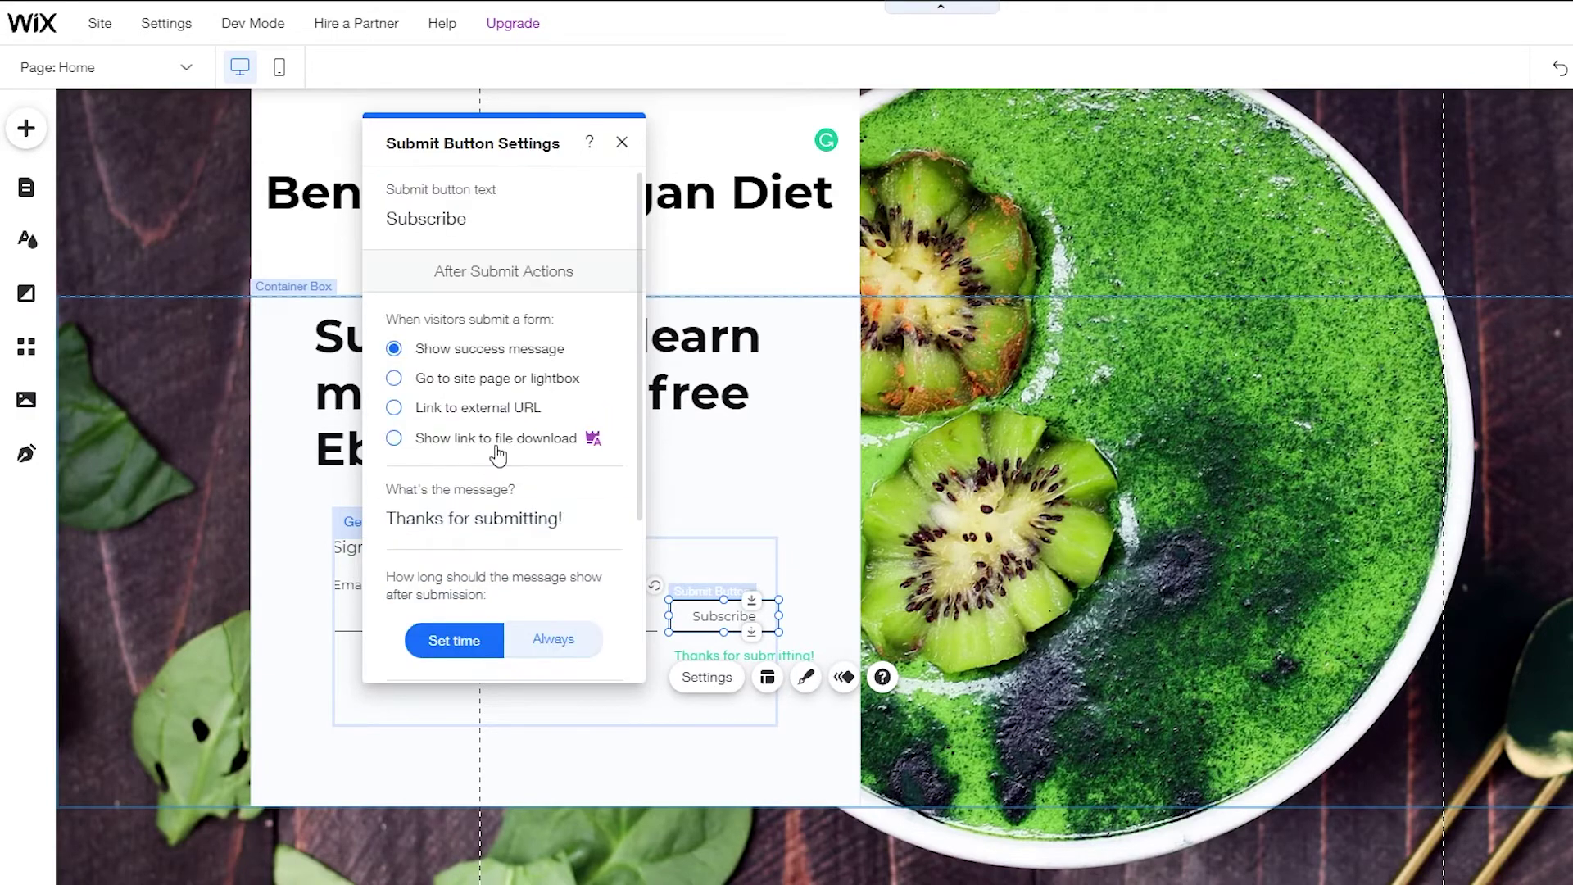
{"action": "left_click", "coordinate": [549, 633]}
{"action": "scroll", "coordinate": [567, 569], "scroll_direction": "down", "scroll_amount": 2}
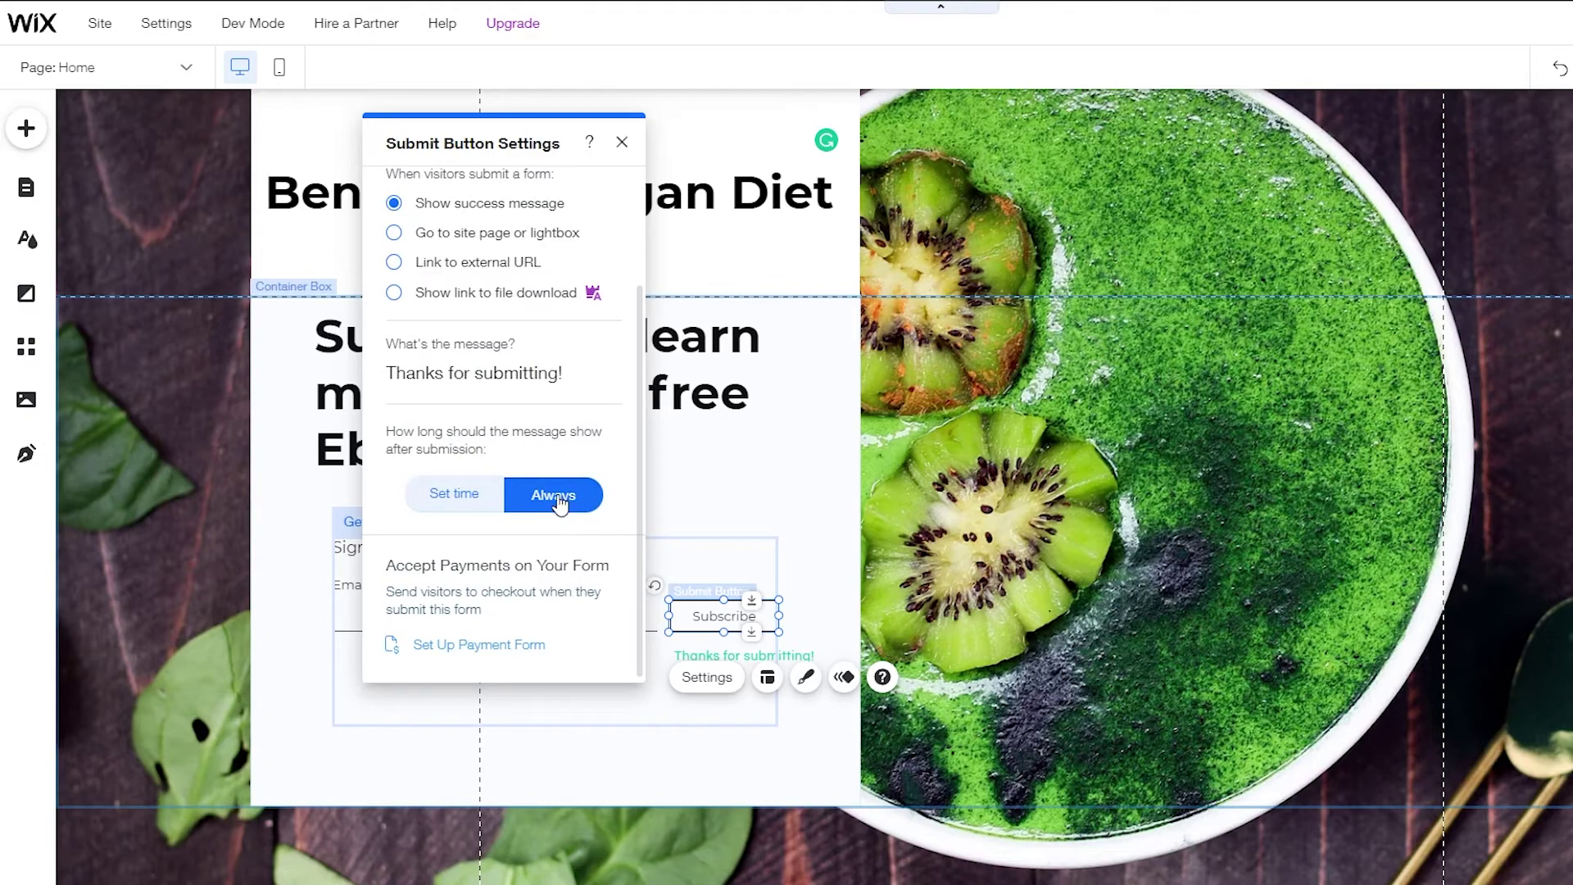
{"action": "scroll", "coordinate": [582, 577], "scroll_direction": "up", "scroll_amount": 2}
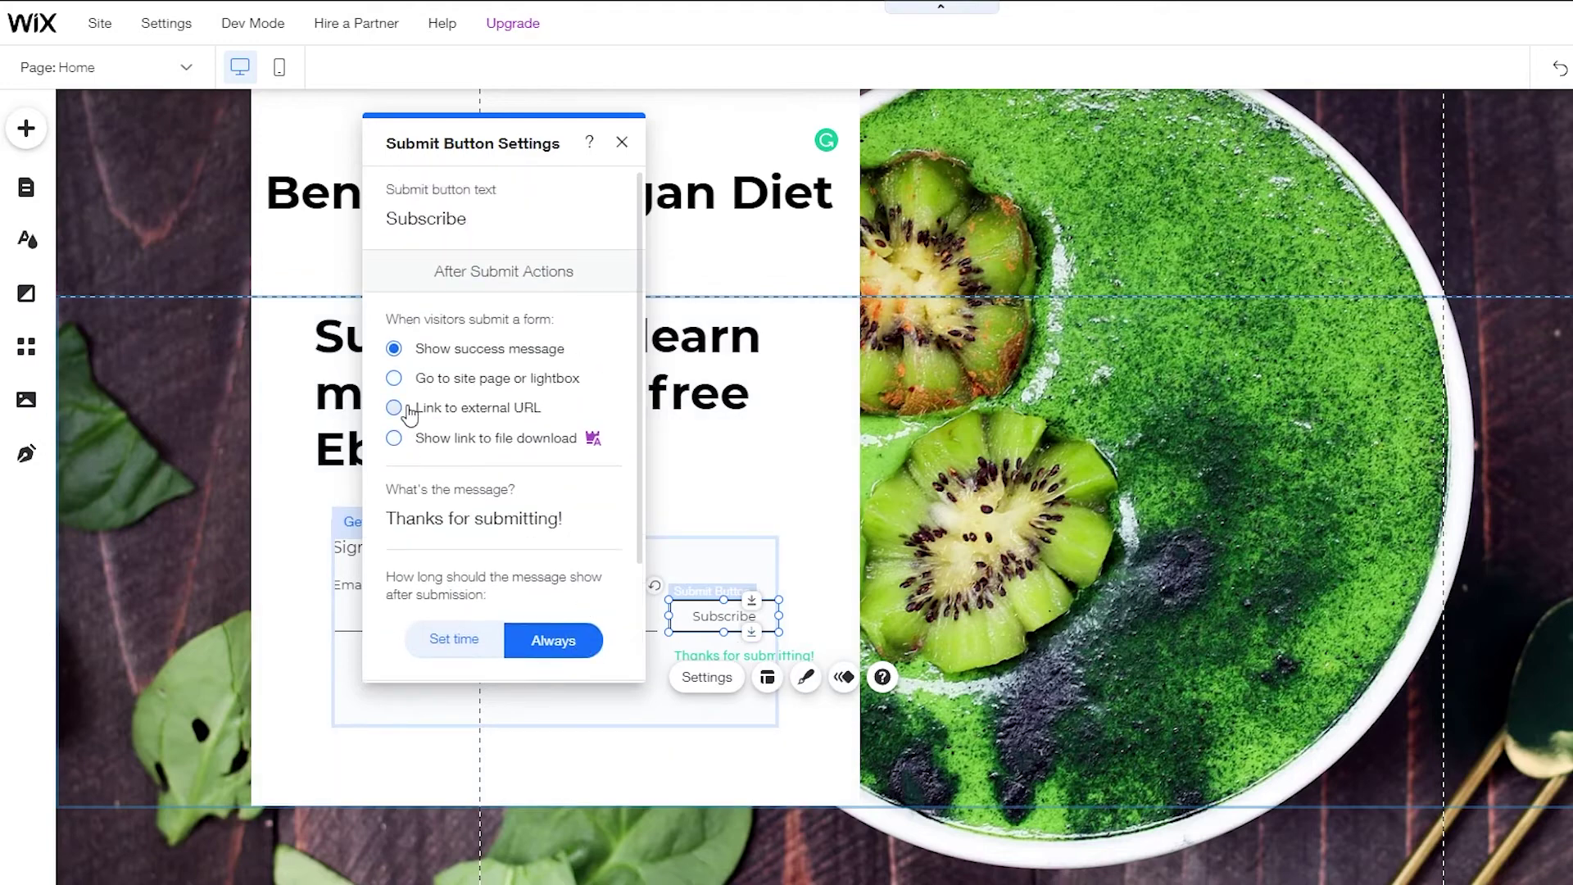
{"action": "left_click", "coordinate": [409, 409]}
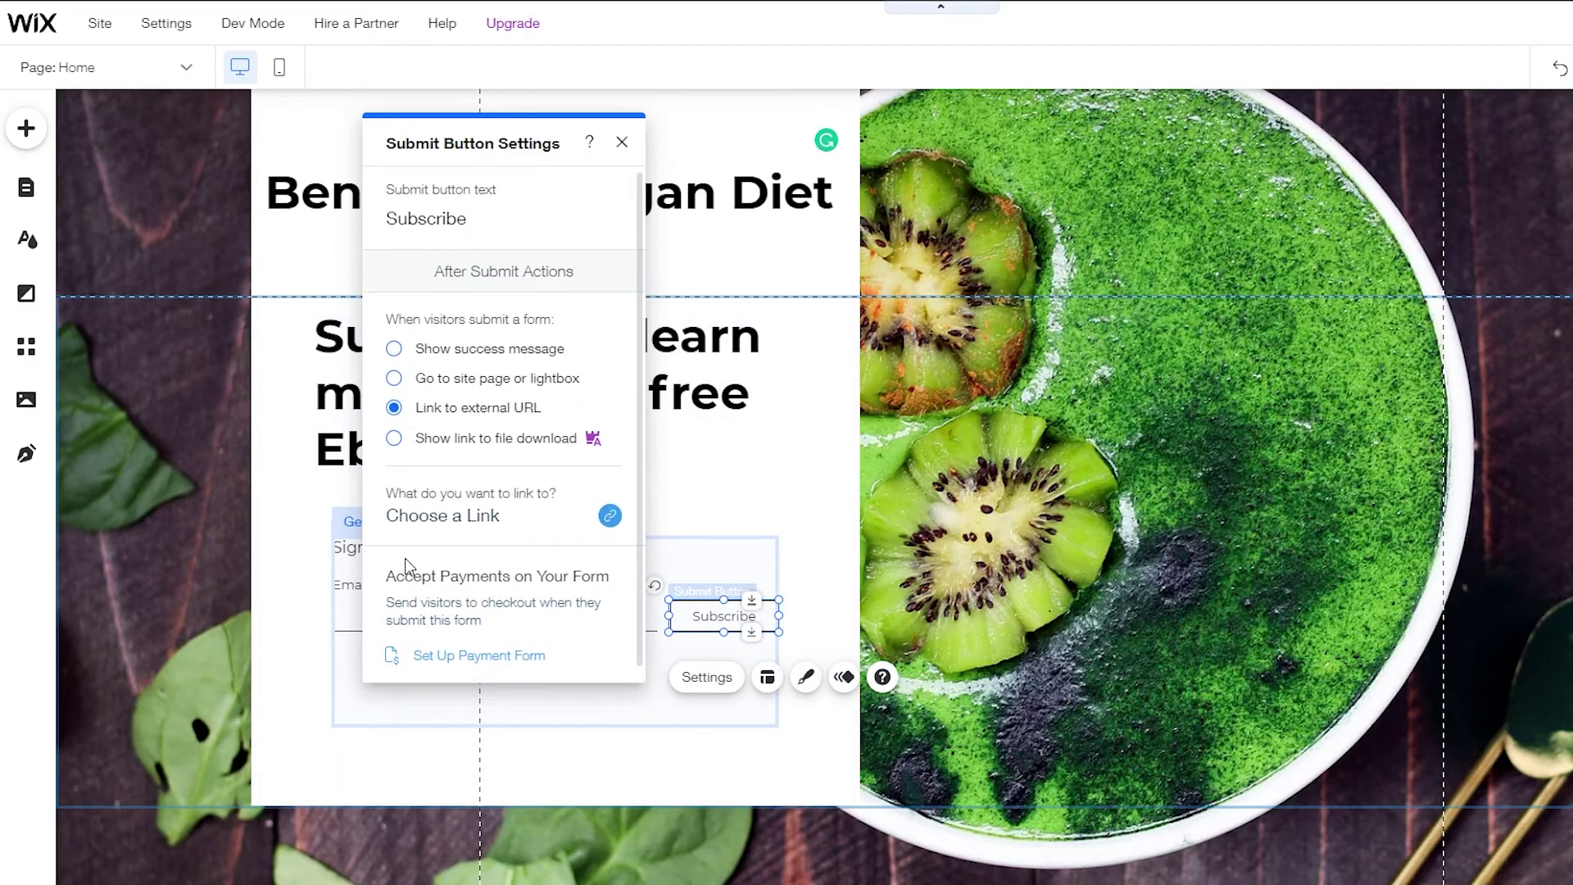
{"action": "key", "text": "ctrl+z"}
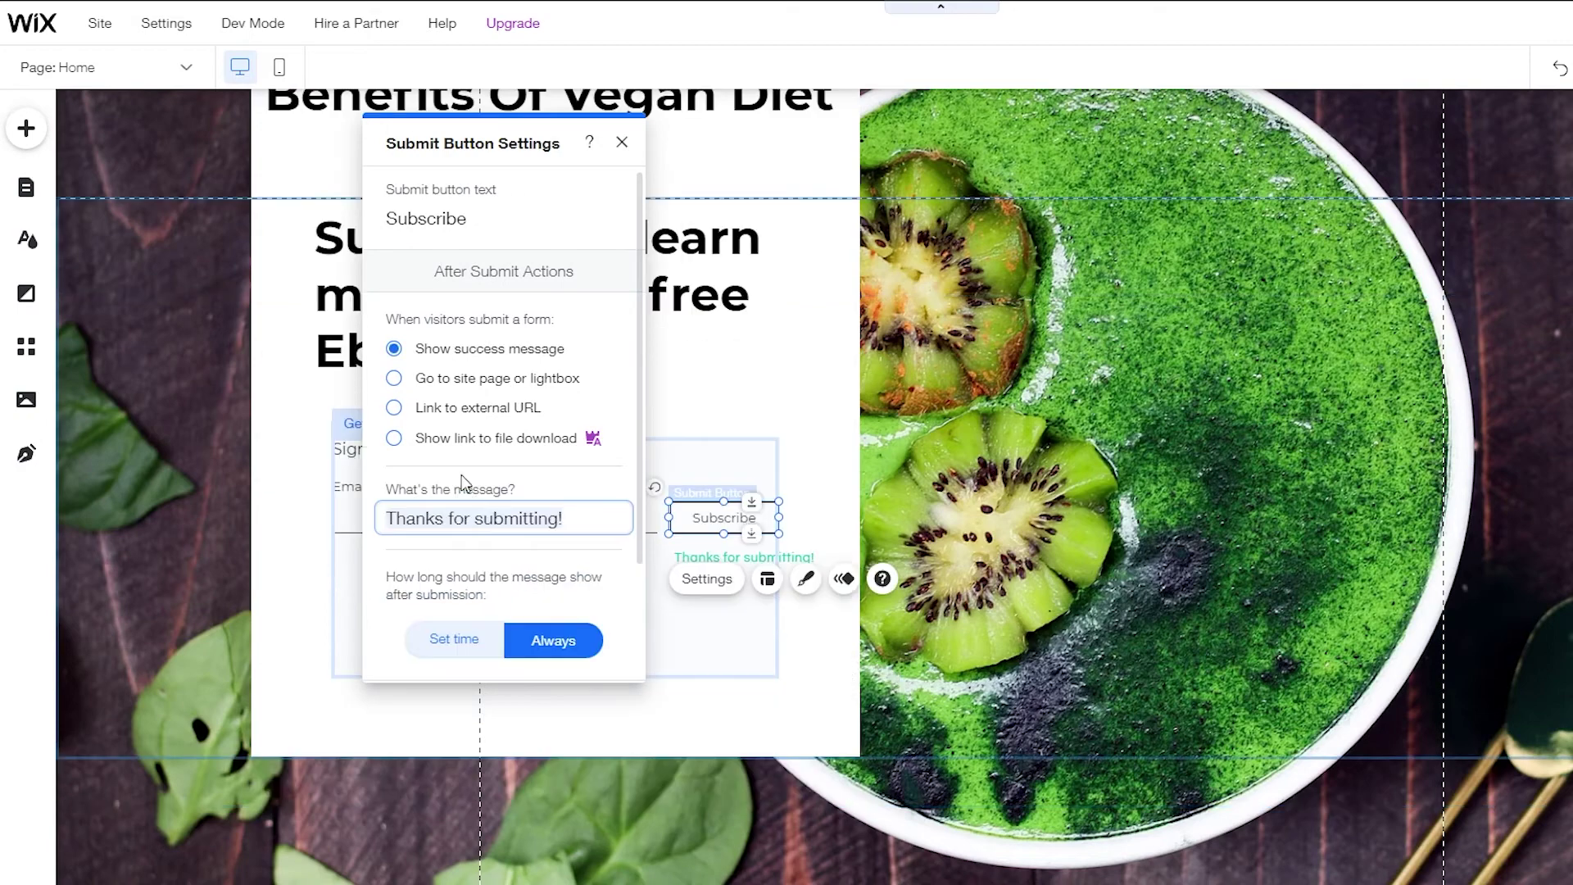
{"action": "left_click", "coordinate": [395, 408]}
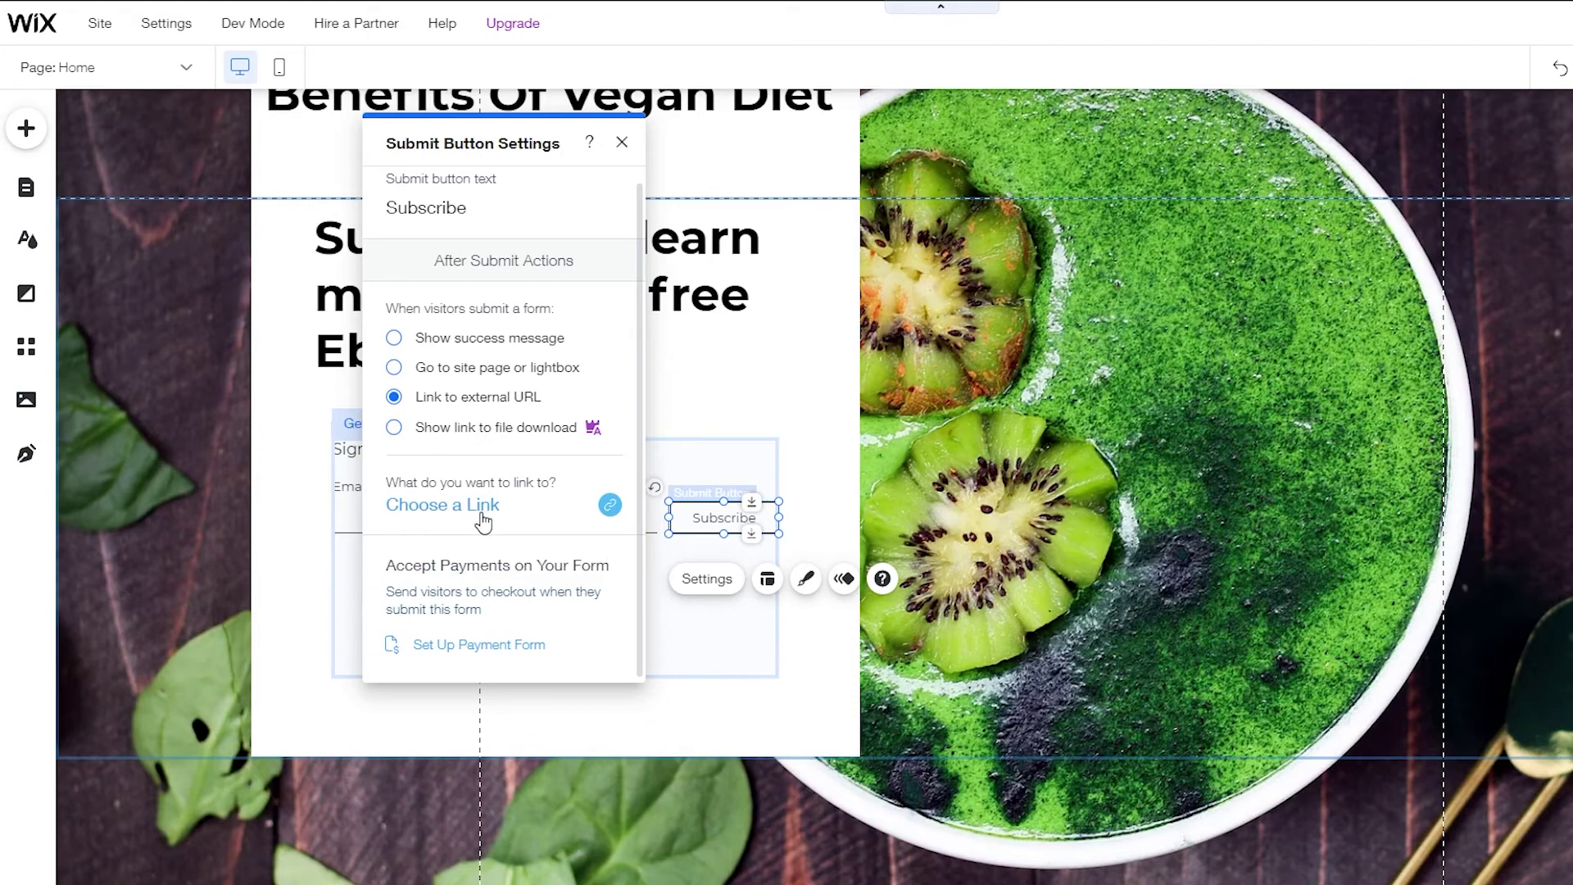
{"action": "left_click", "coordinate": [406, 344]}
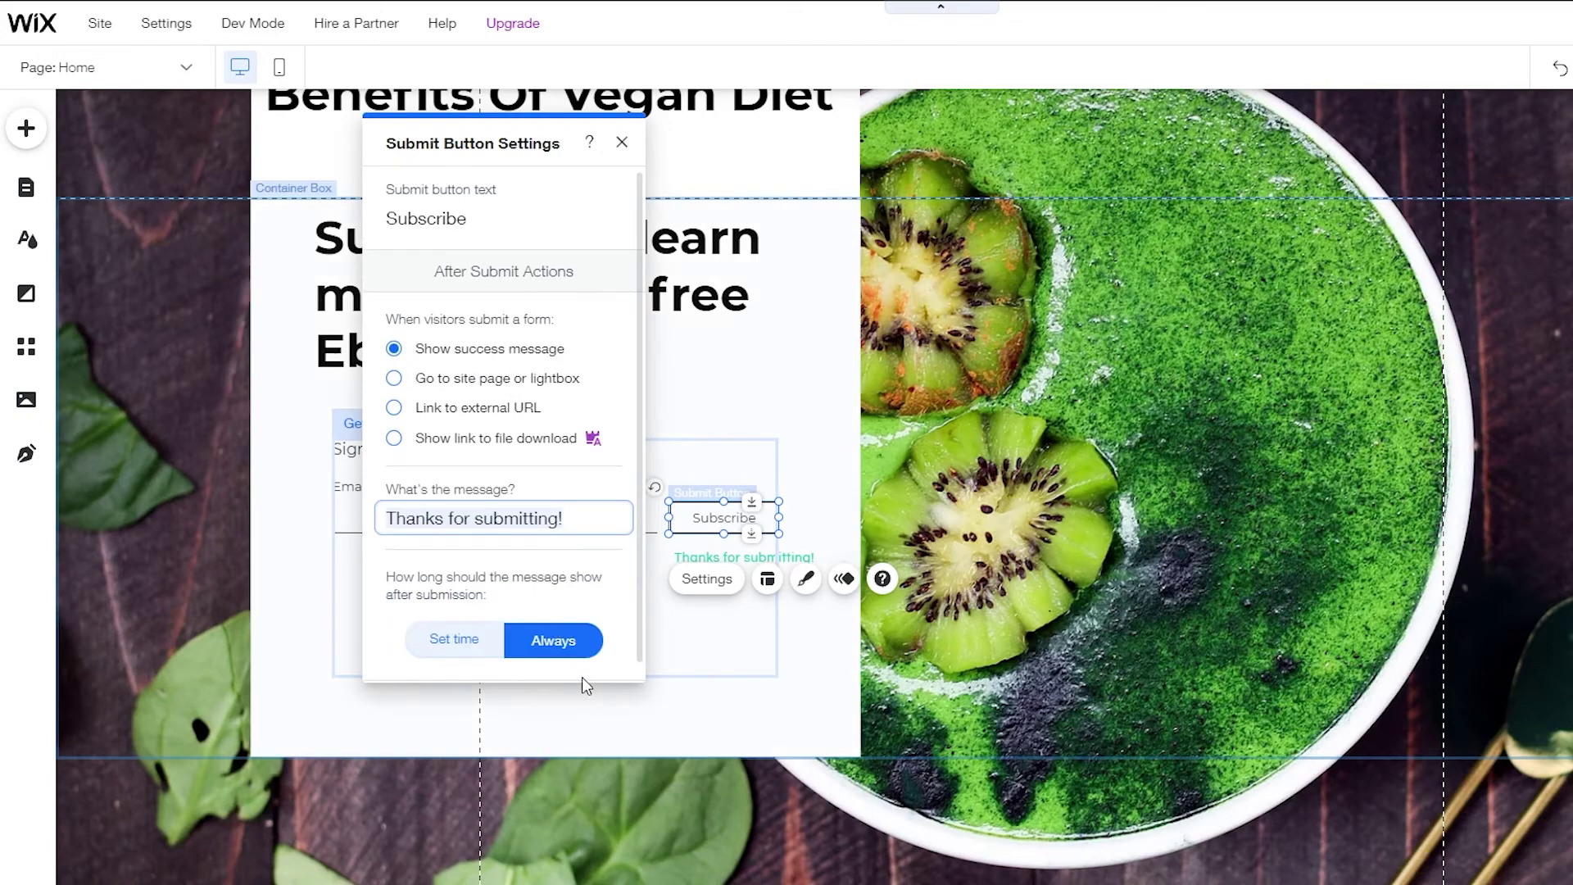
Step: Close the submit button settings and narrow the success message's text box so it fits within the subscribers form
{"action": "left_click", "coordinate": [633, 144]}
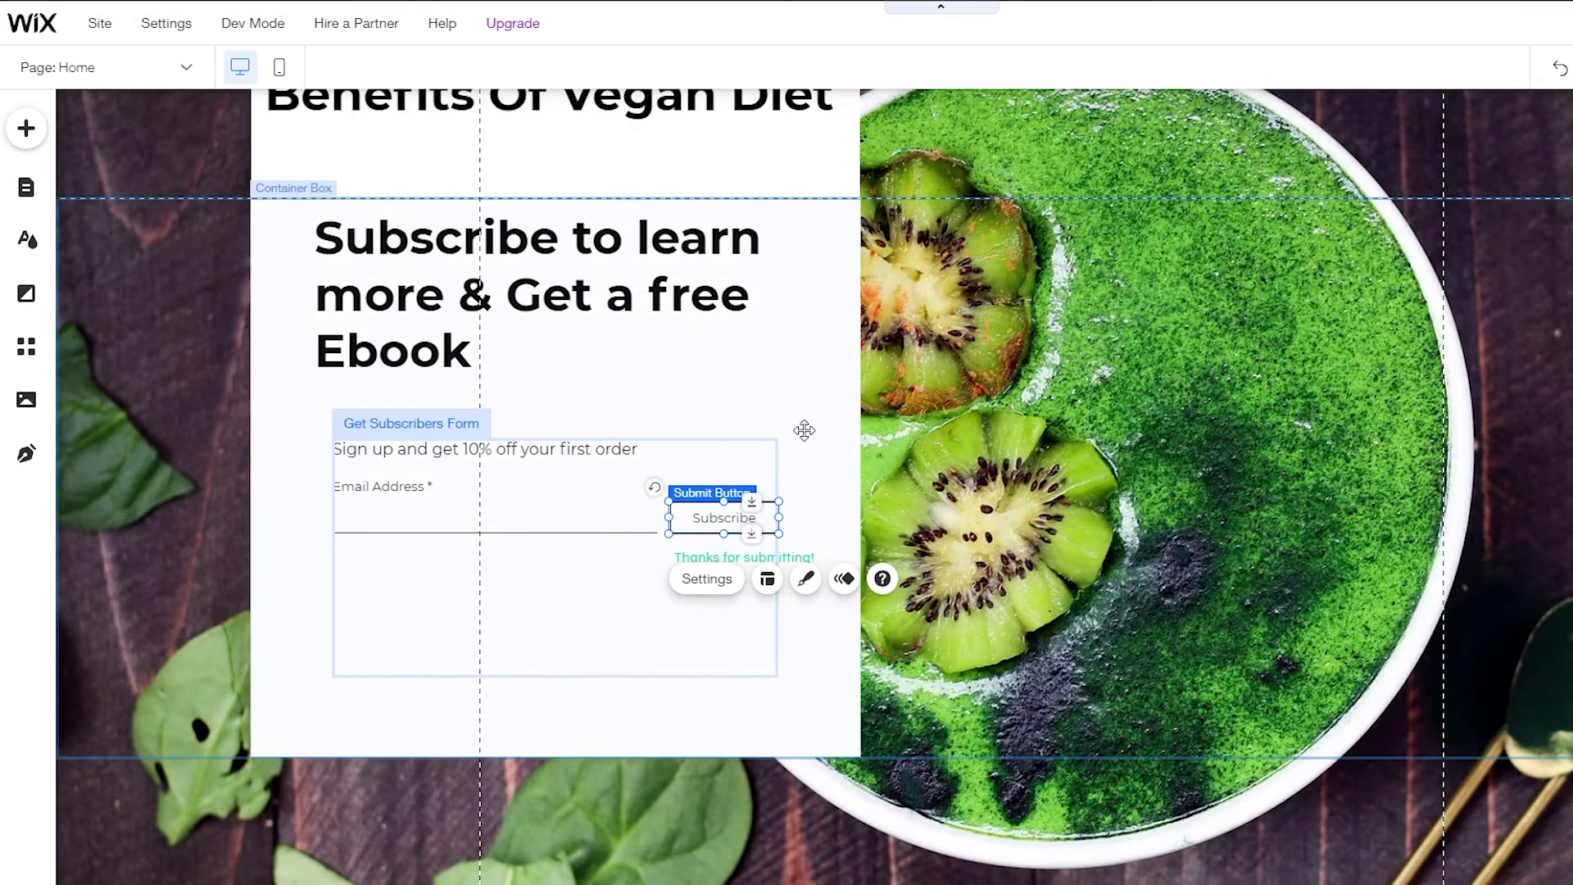
{"action": "left_click", "coordinate": [799, 434]}
{"action": "left_click", "coordinate": [713, 548]}
{"action": "mouse_move", "coordinate": [727, 559]}
{"action": "left_mouse_down"}
{"action": "mouse_move", "coordinate": [702, 558]}
{"action": "mouse_move", "coordinate": [730, 559]}
{"action": "left_mouse_up"}
{"action": "left_click_drag", "start_coordinate": [876, 566], "coordinate": [819, 552]}
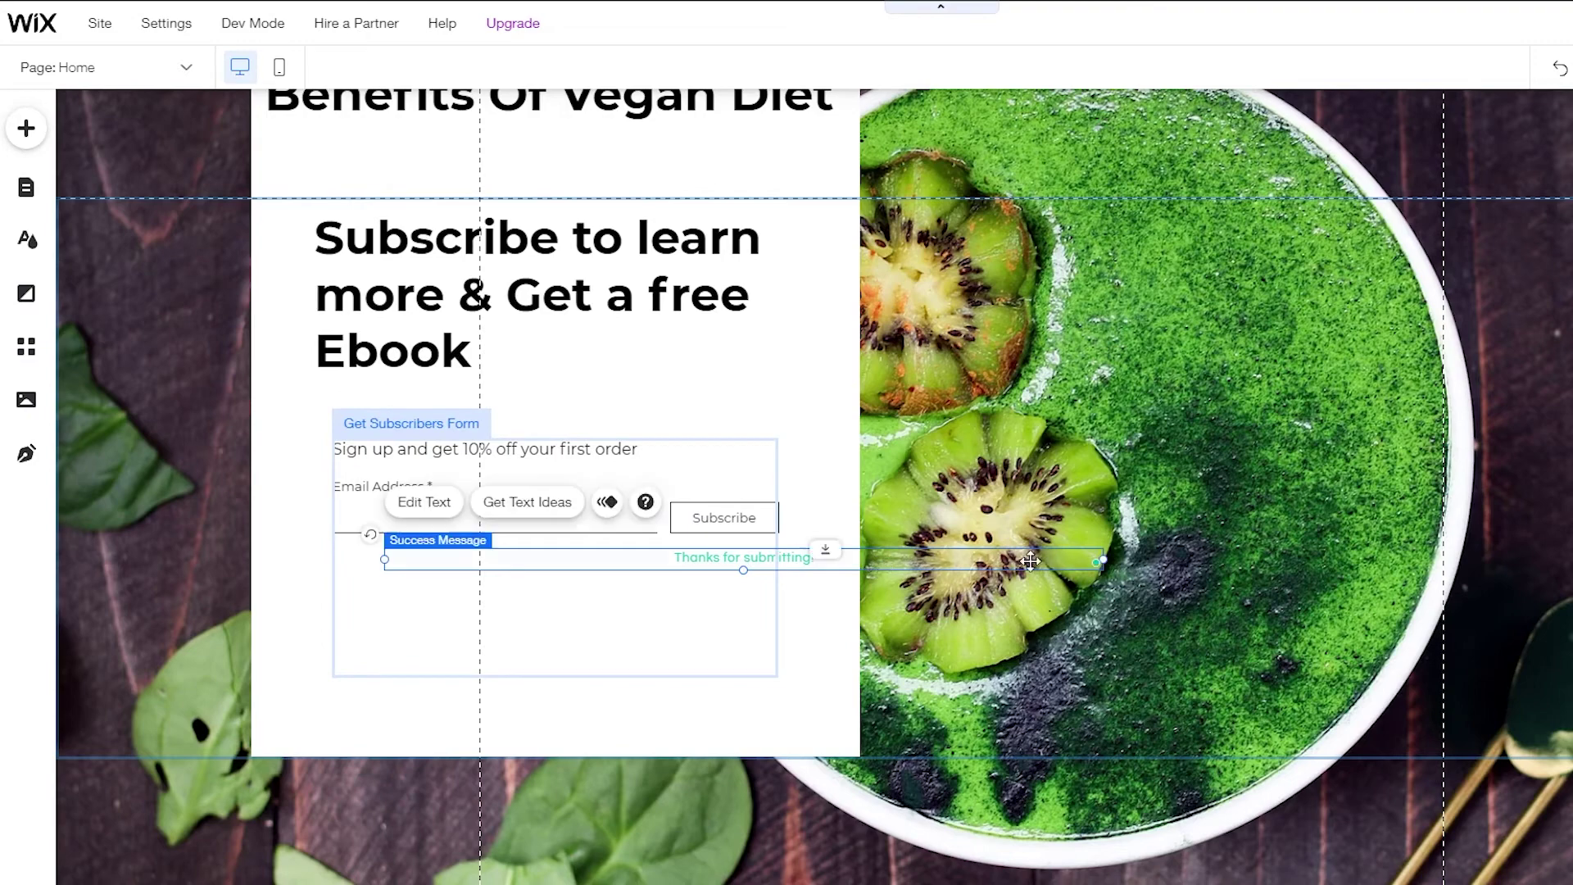
{"action": "left_click_drag", "start_coordinate": [1096, 560], "coordinate": [955, 558]}
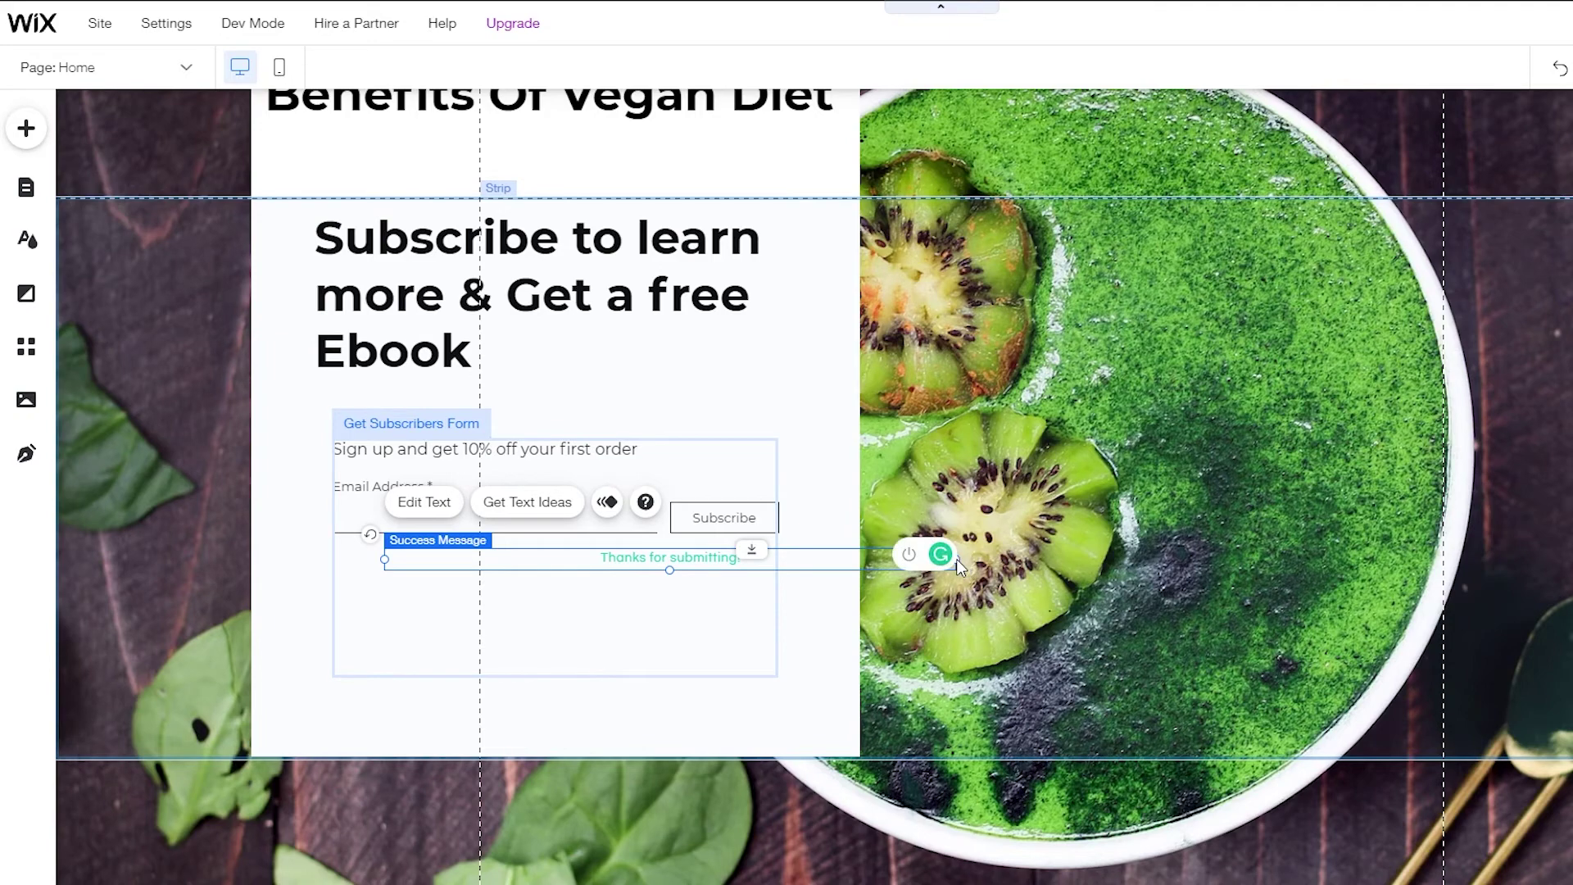
{"action": "left_click_drag", "start_coordinate": [956, 559], "coordinate": [725, 571]}
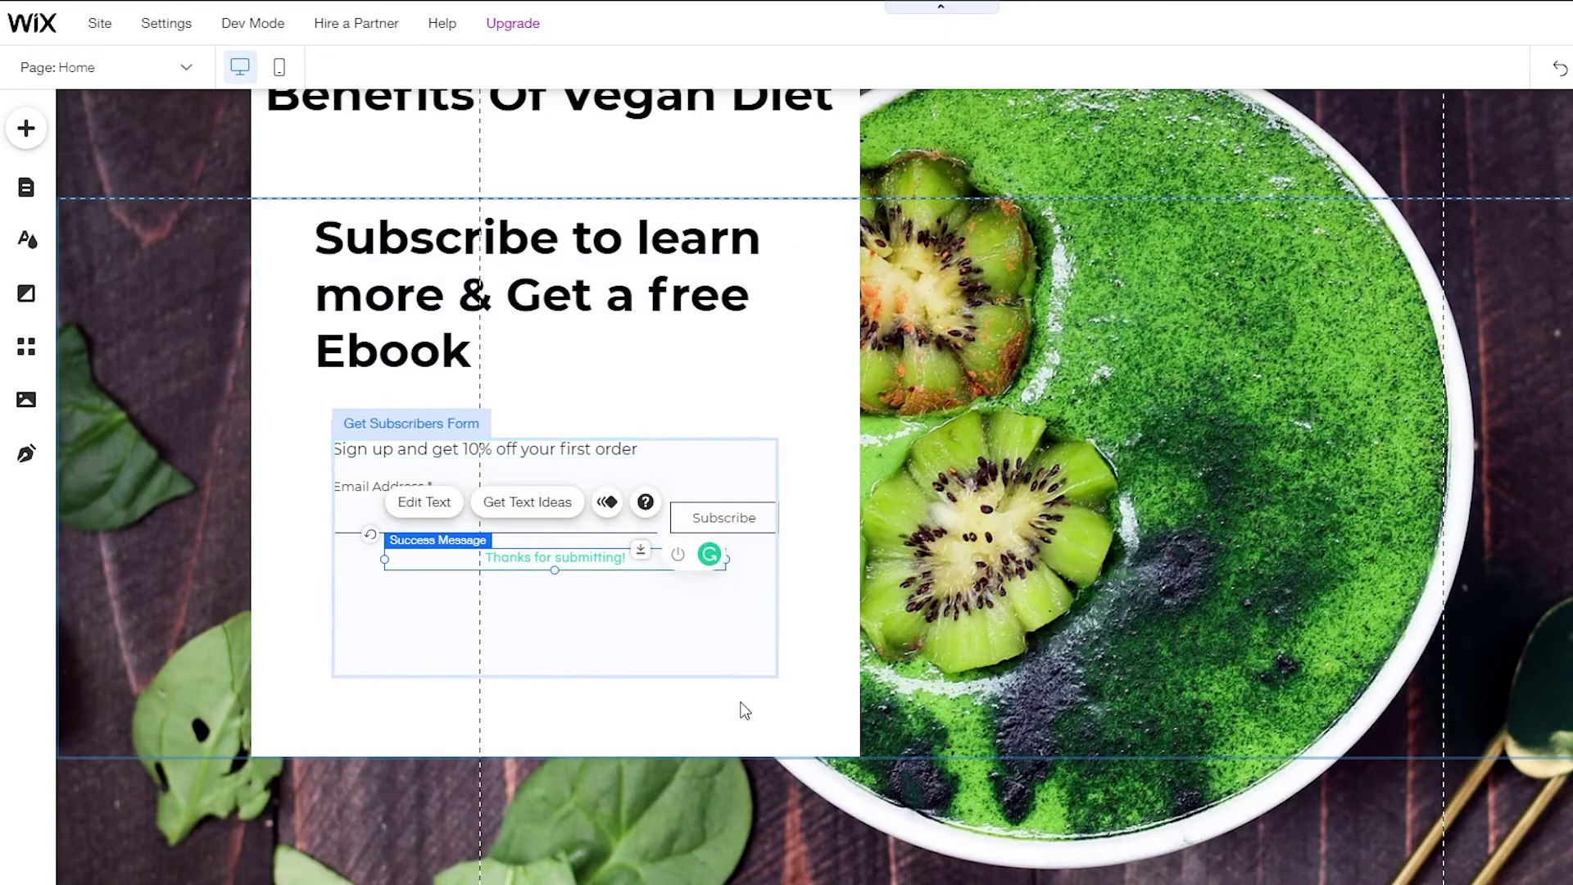
{"action": "left_click", "coordinate": [835, 646]}
{"action": "left_click", "coordinate": [814, 415]}
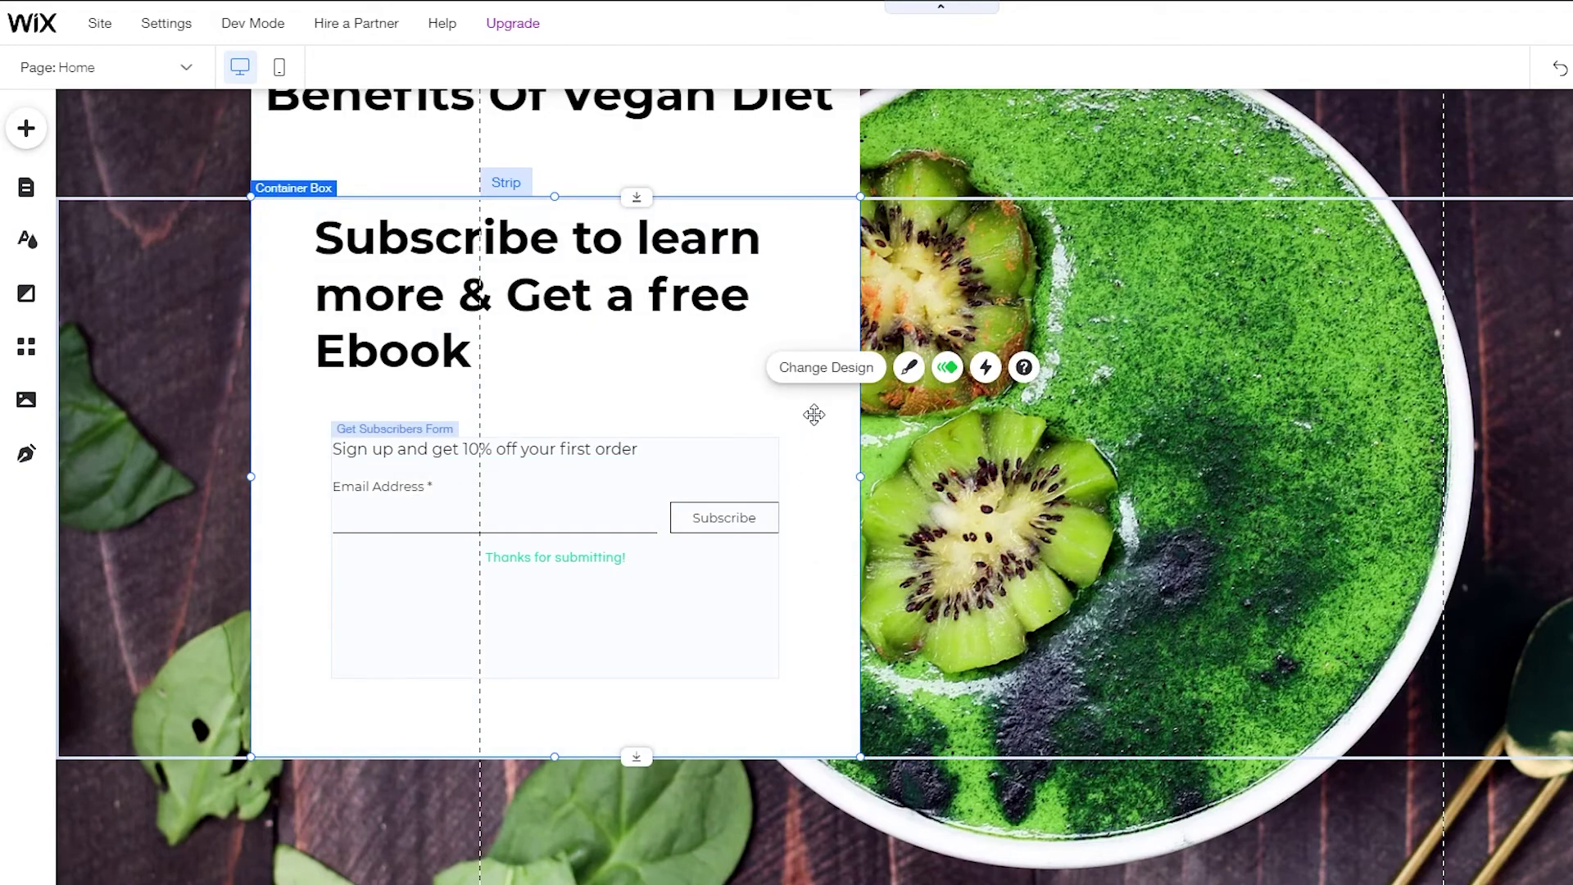
{"action": "left_click", "coordinate": [814, 553]}
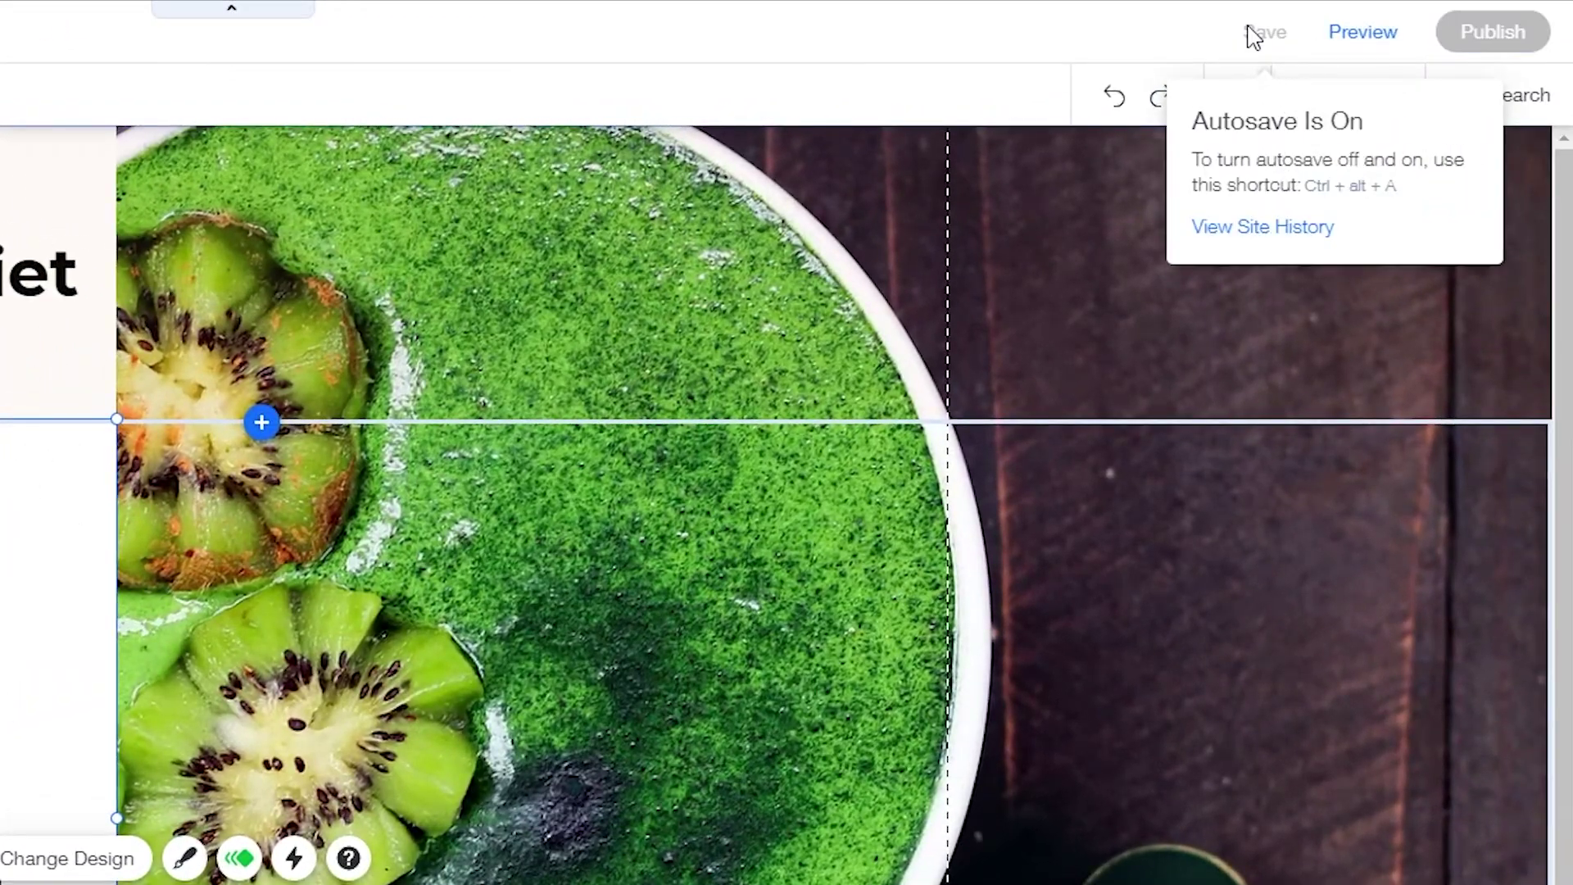
Step: Save the site and dismiss the save confirmation without publishing
{"action": "left_click", "coordinate": [1253, 33]}
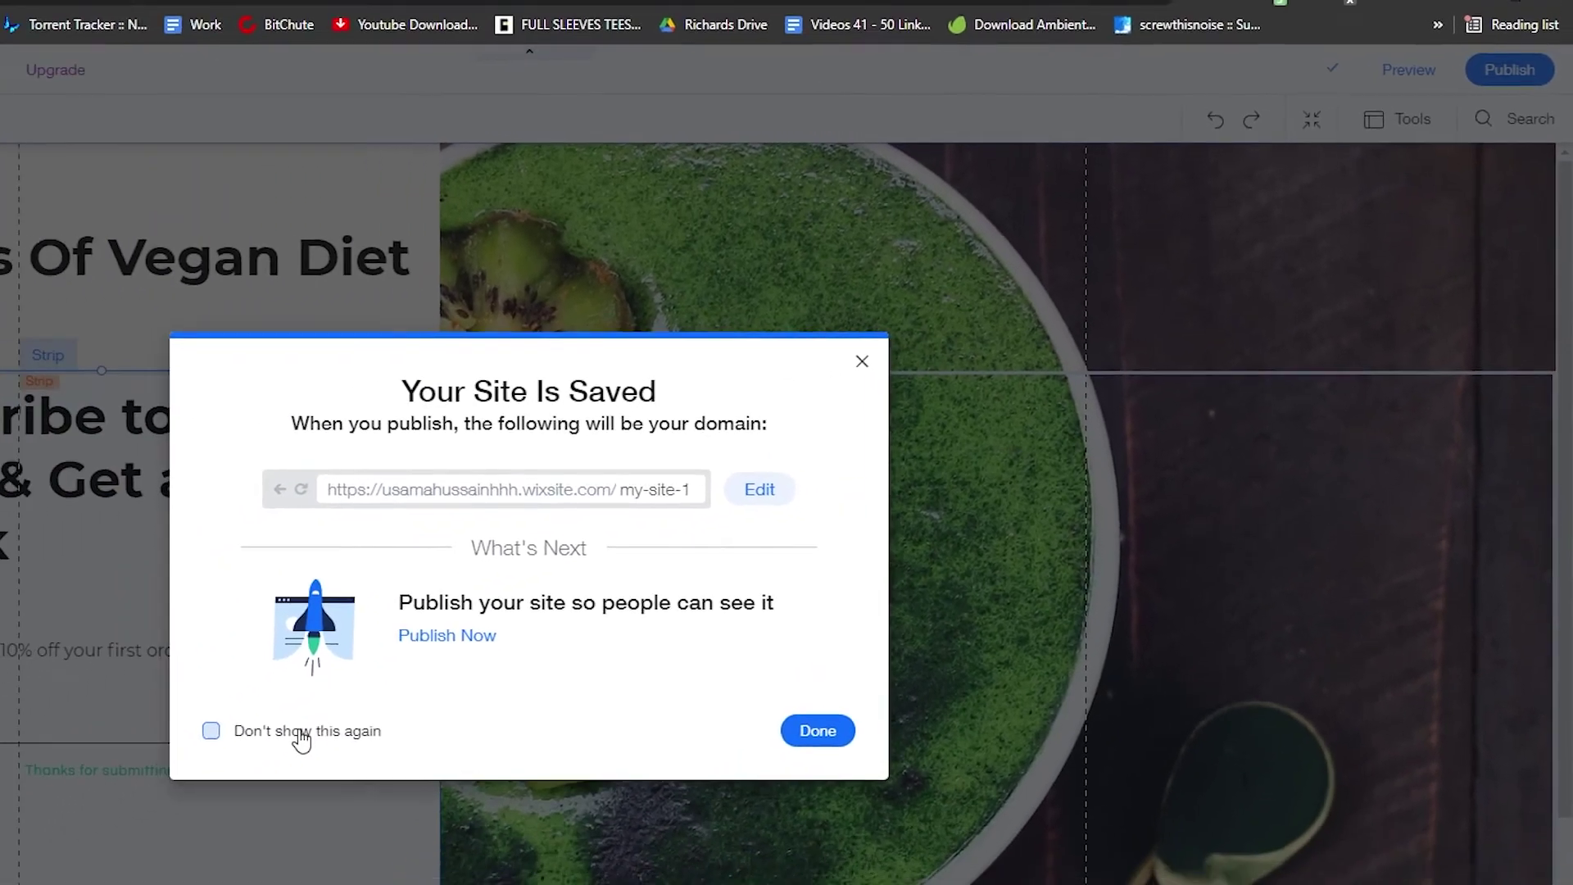
{"action": "left_click", "coordinate": [471, 632]}
{"action": "left_click", "coordinate": [603, 876]}
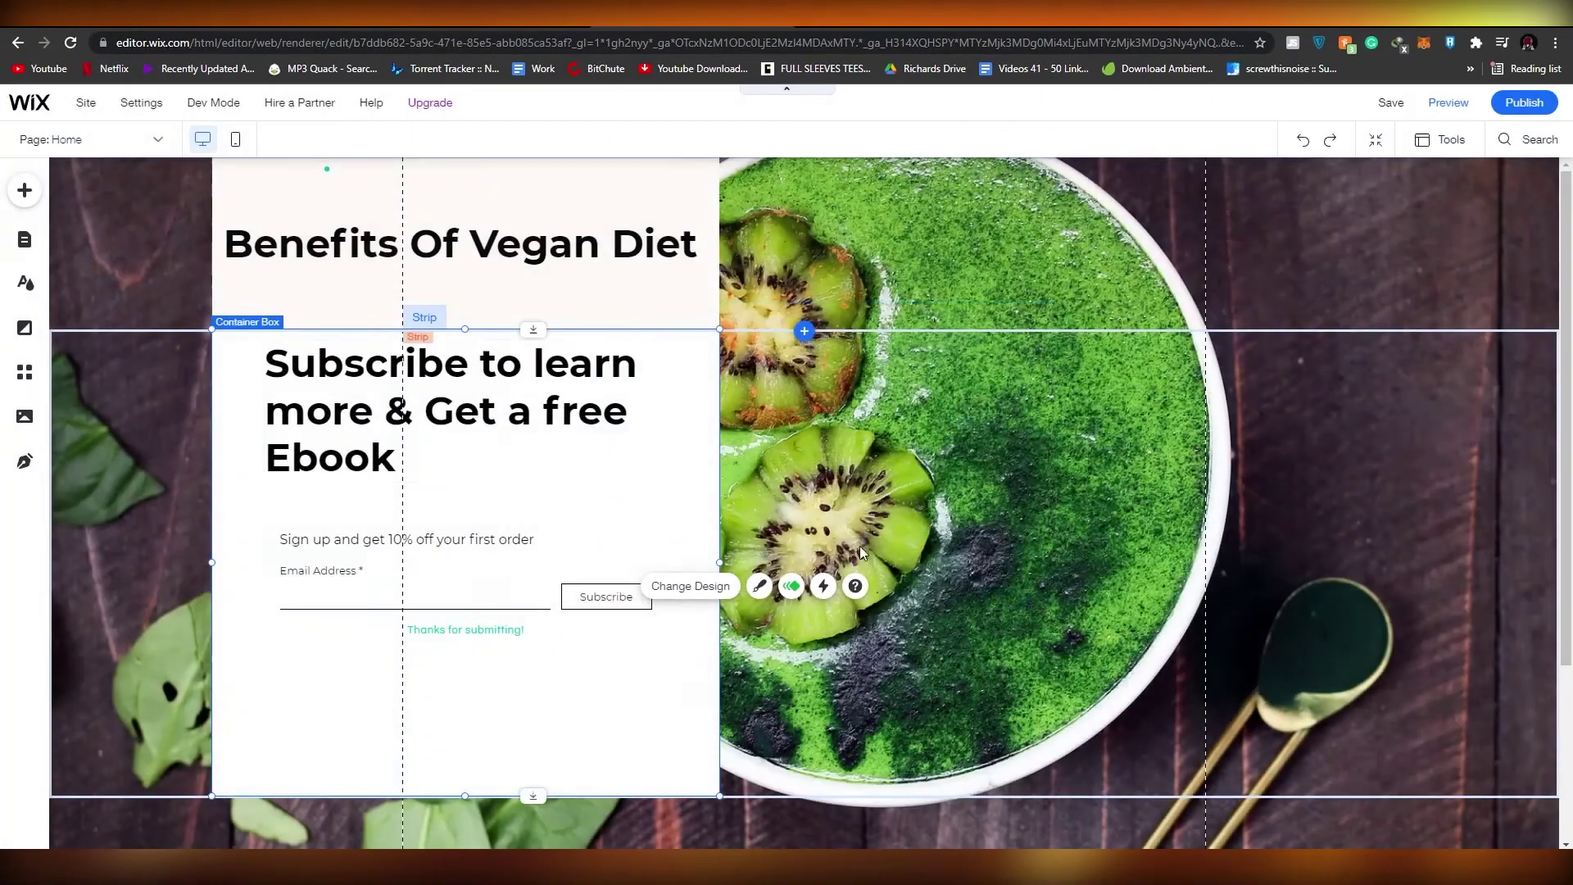
Step: Exit the editor, open the dashboard of My Site 1 and dismiss the sale promotion
{"action": "left_click", "coordinate": [134, 111]}
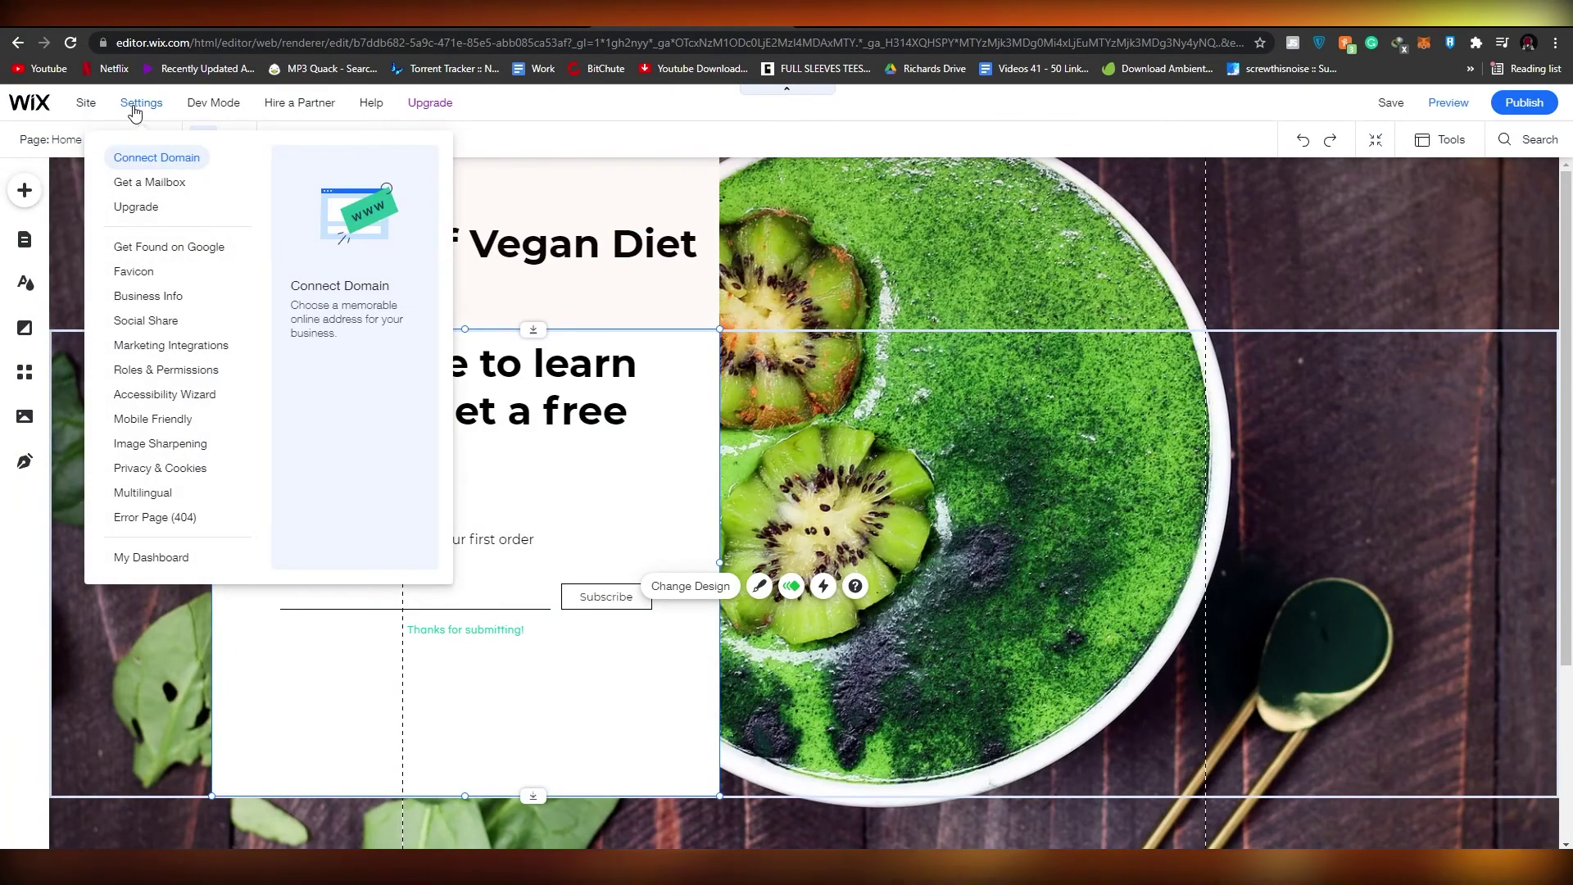
{"action": "mouse_move", "coordinate": [86, 102]}
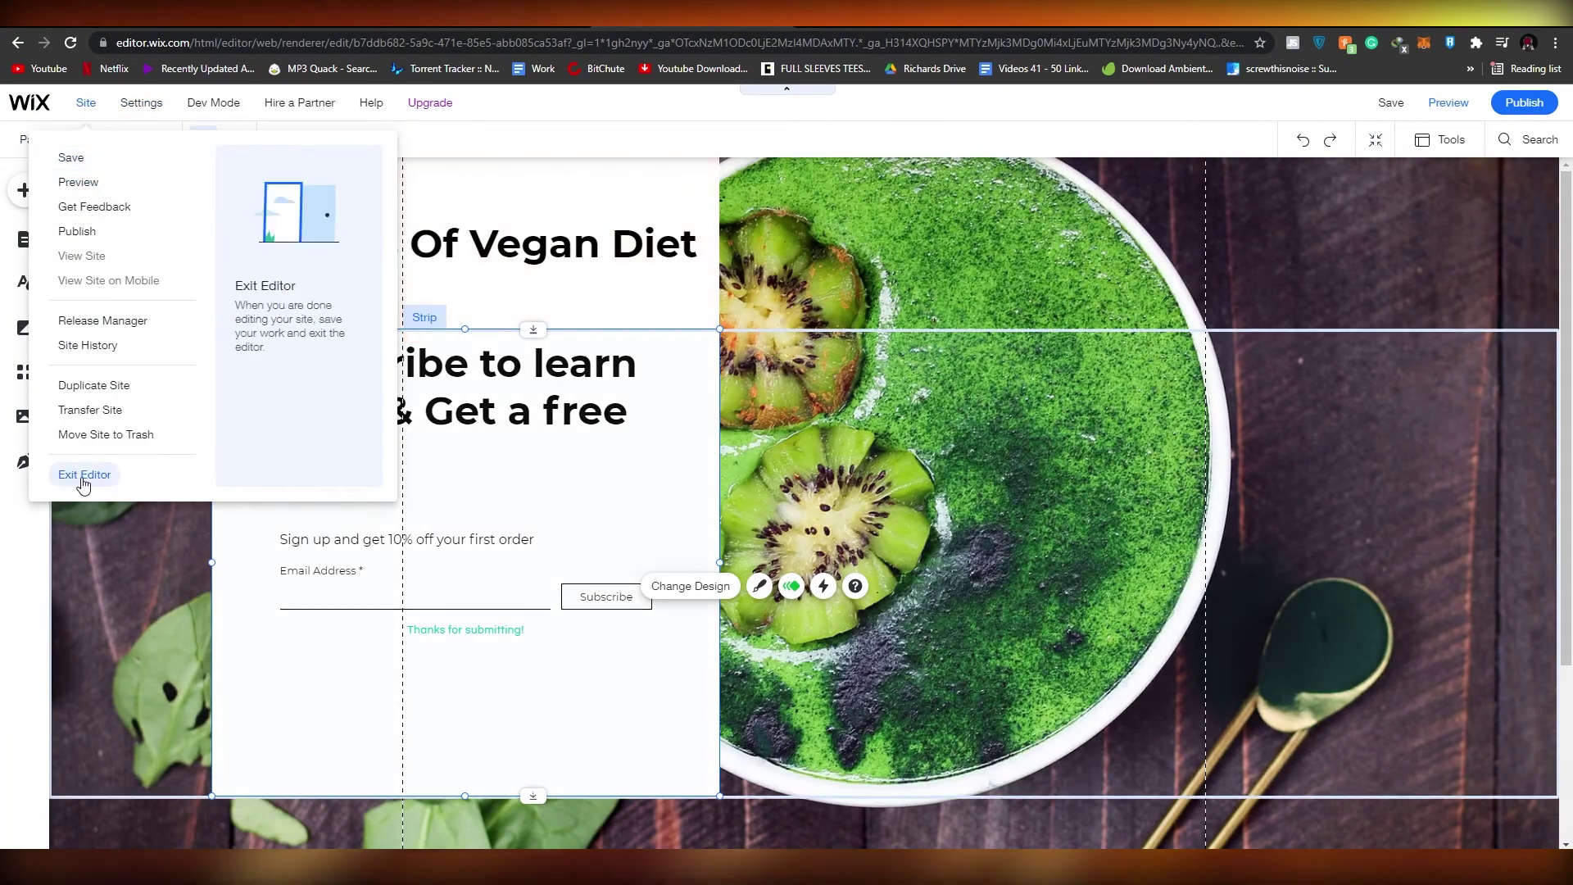
{"action": "left_click", "coordinate": [83, 477]}
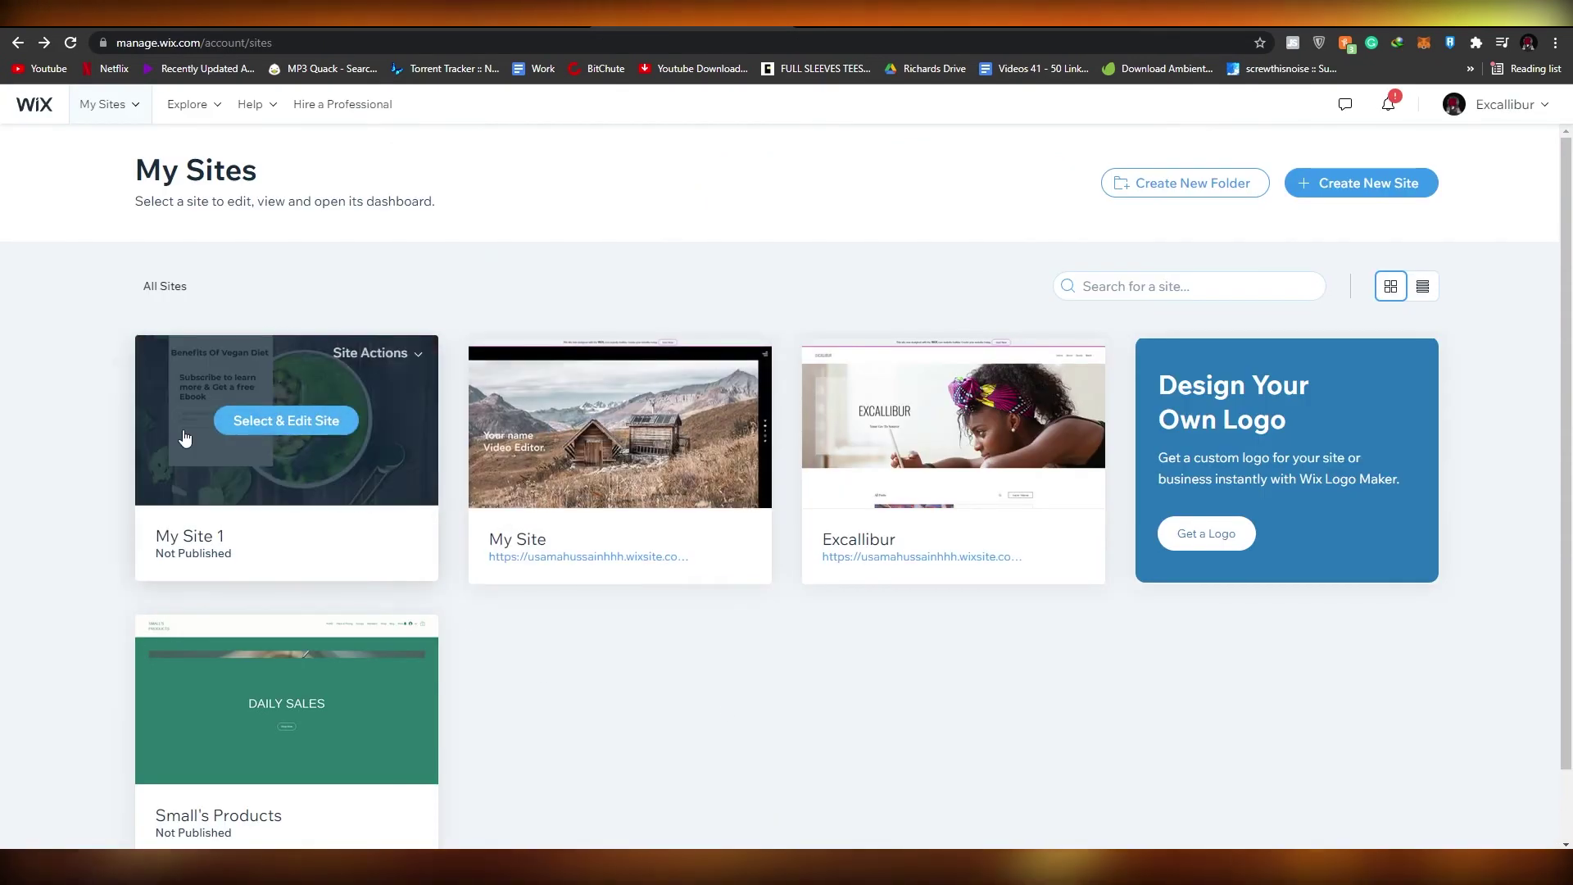
{"action": "left_click", "coordinate": [277, 423]}
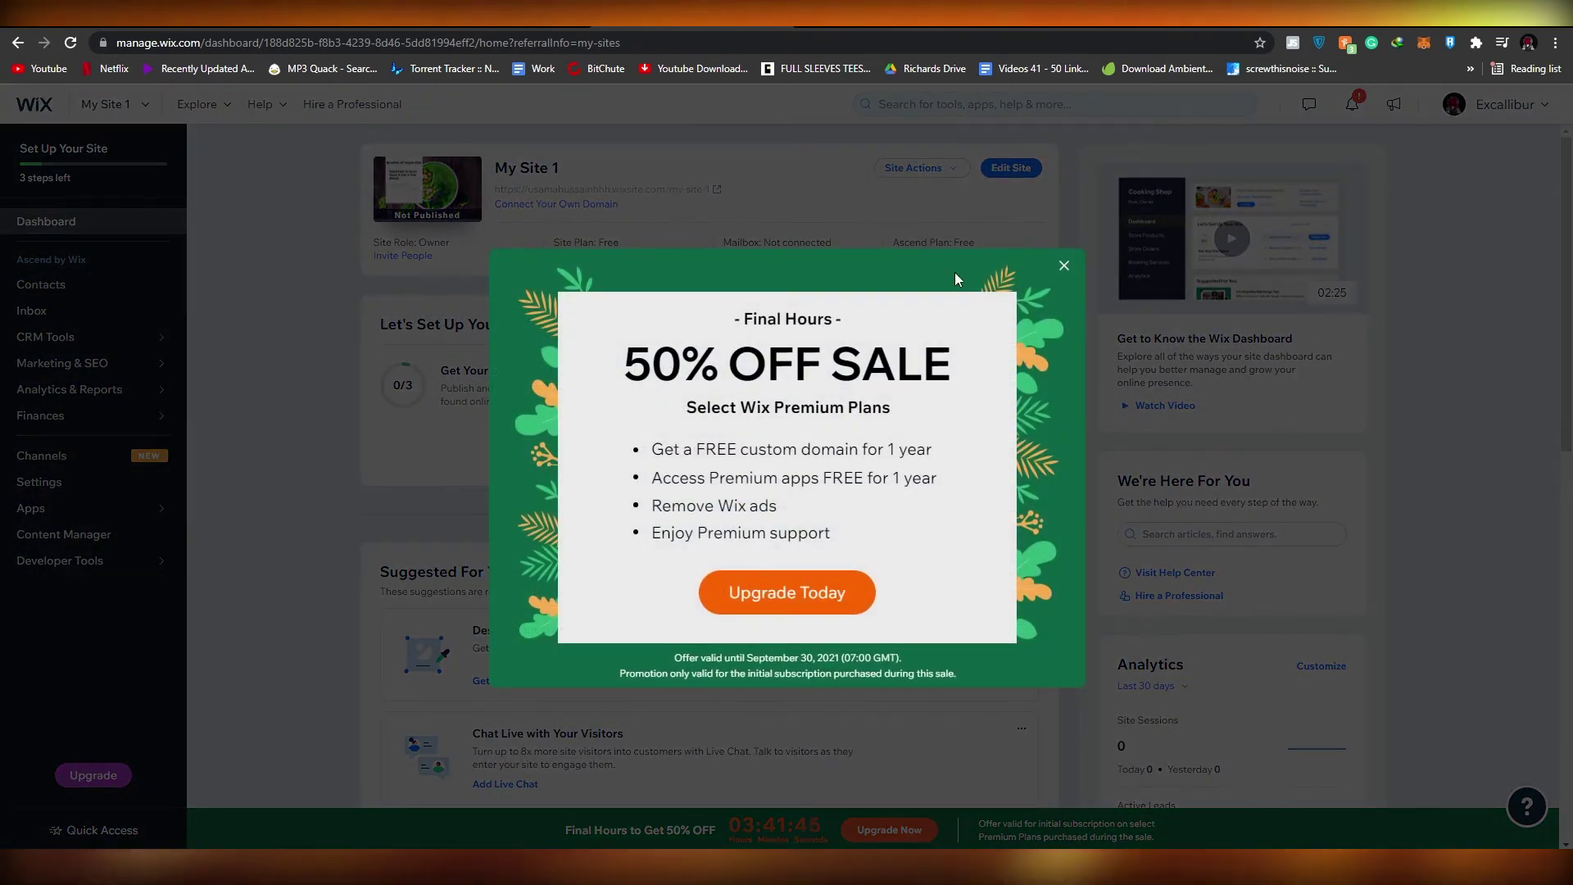
{"action": "left_click", "coordinate": [1064, 265]}
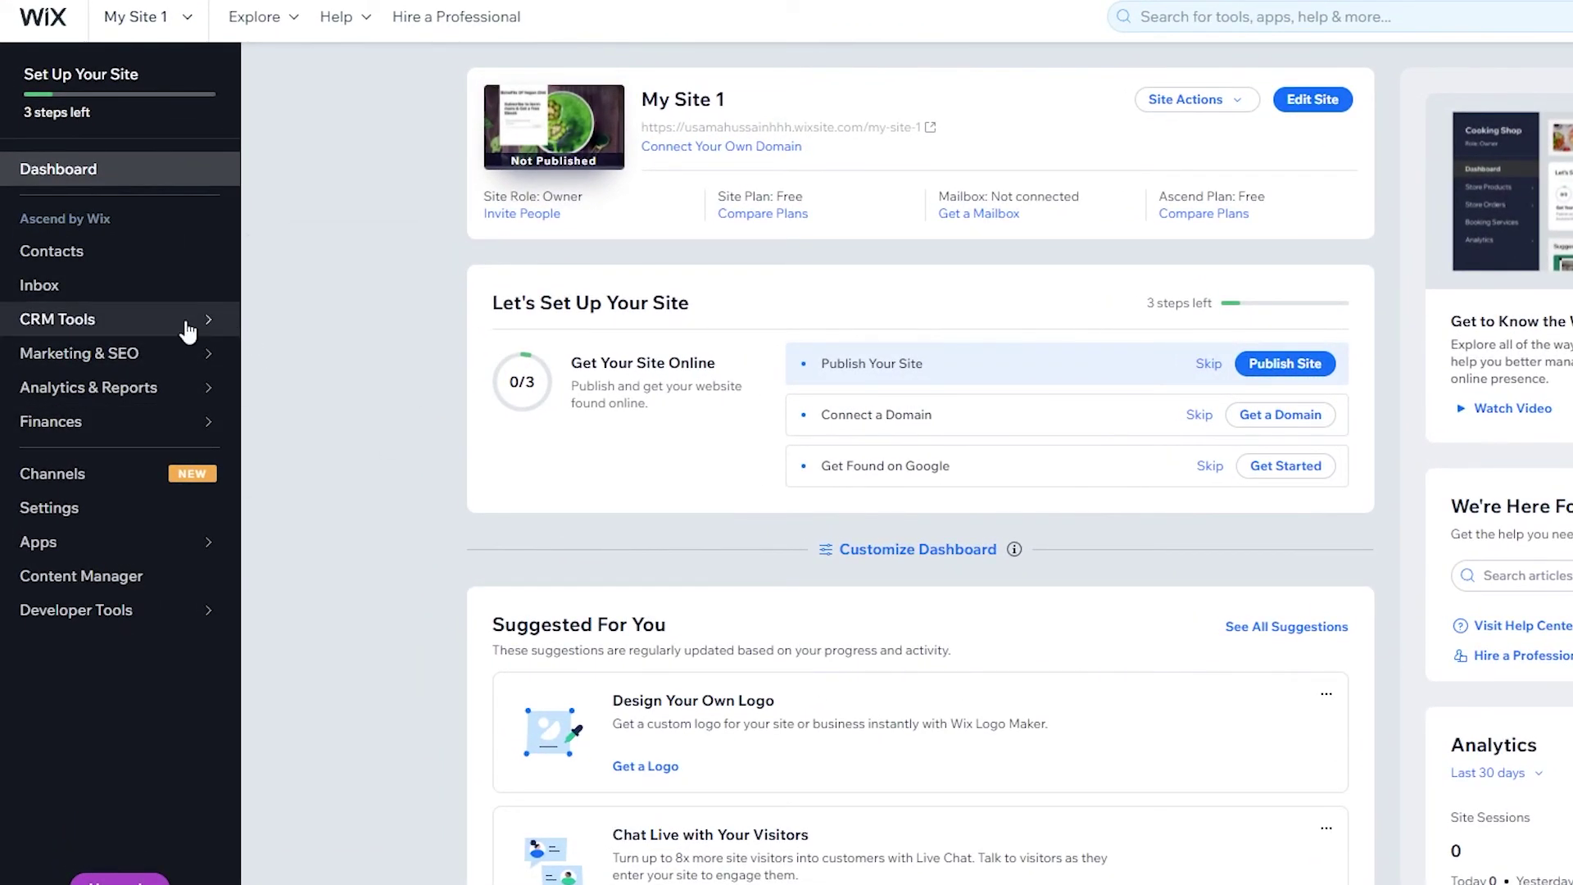
Step: Open the site's CRM Automations and look through the suggested automation templates
{"action": "mouse_move", "coordinate": [188, 330]}
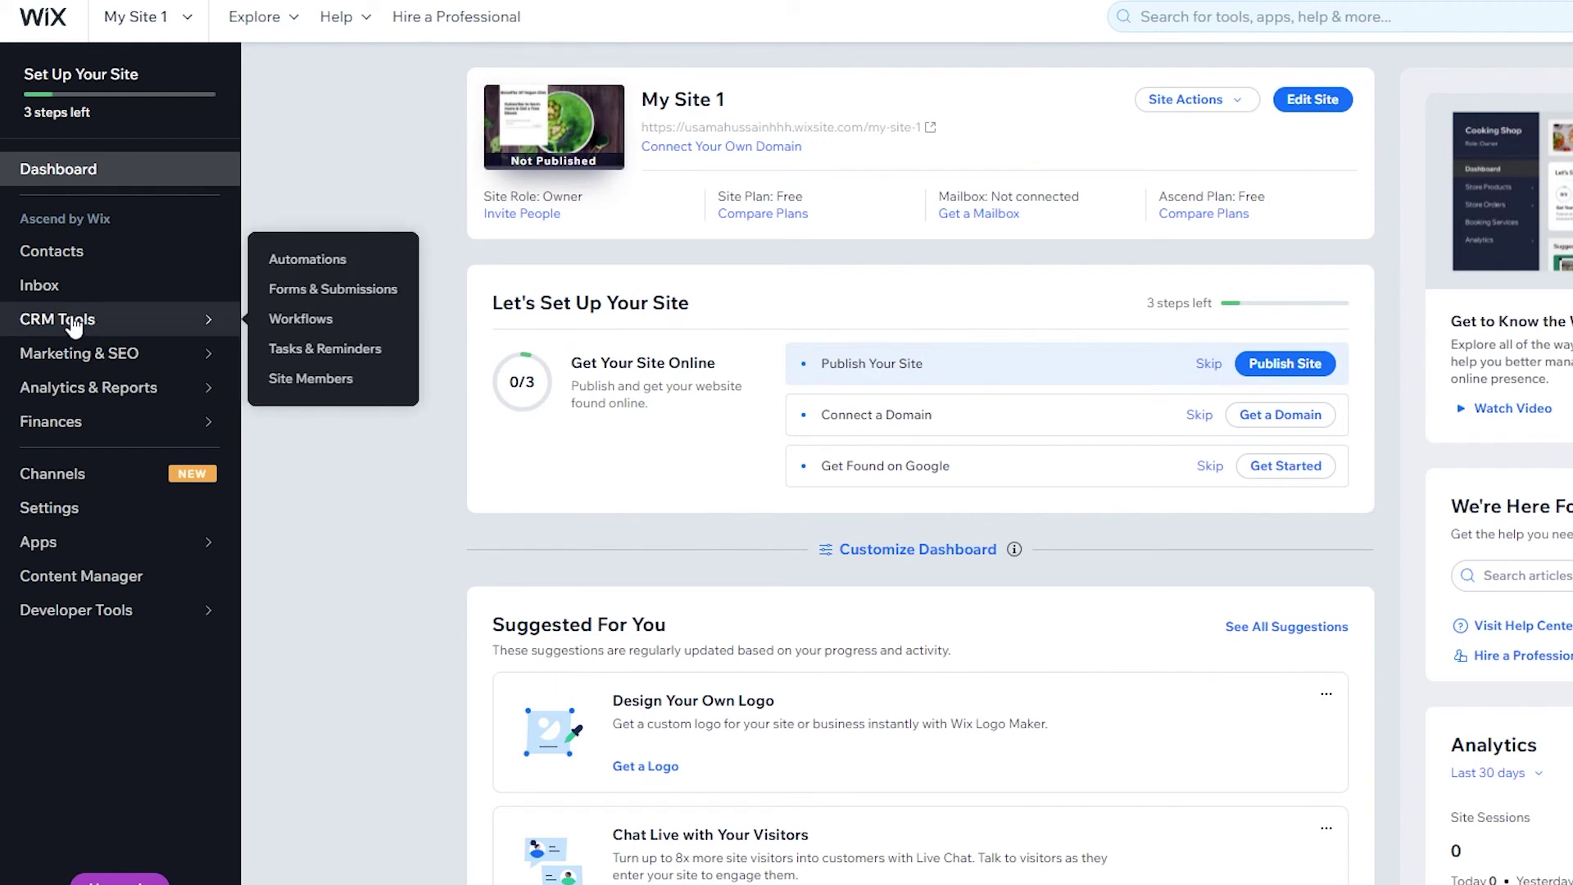
{"action": "left_click", "coordinate": [309, 262]}
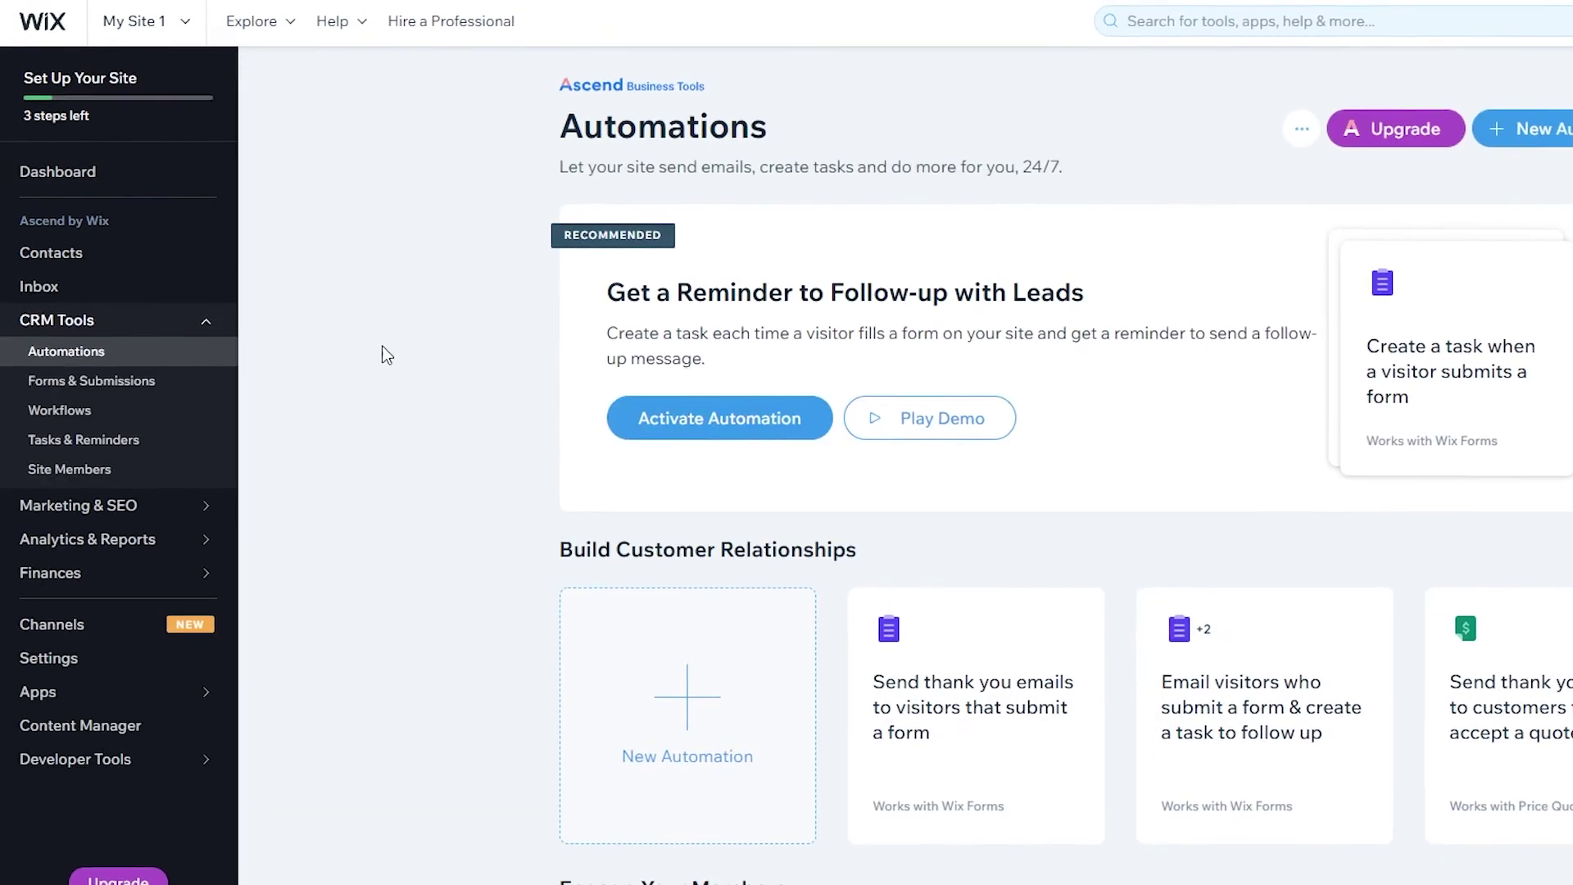
{"action": "scroll", "coordinate": [387, 355], "scroll_direction": "down", "scroll_amount": 3}
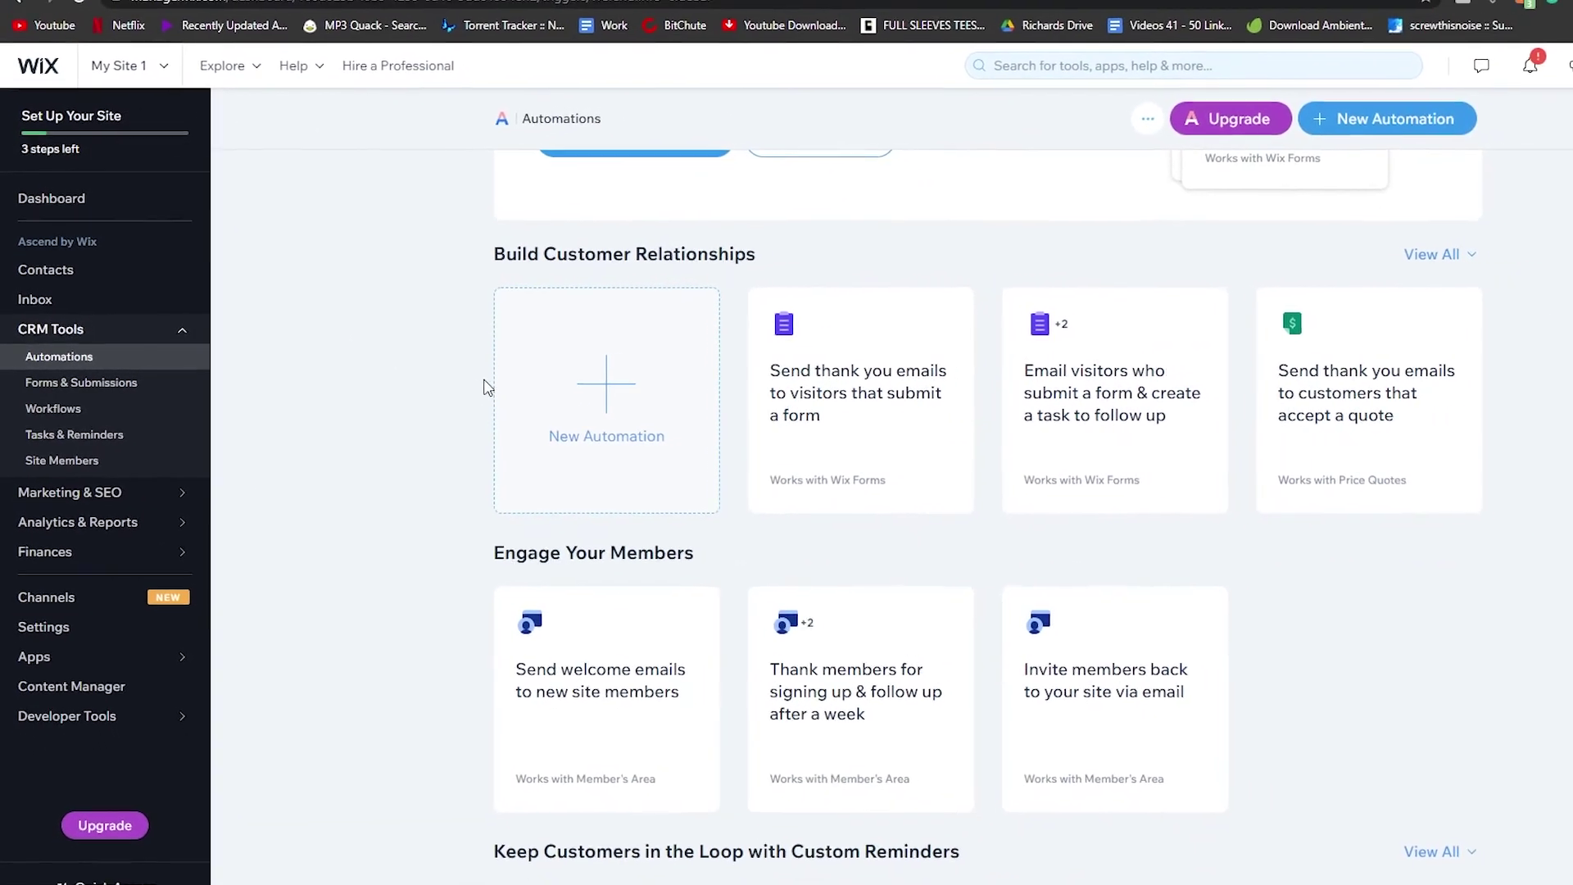
{"action": "scroll", "coordinate": [480, 383], "scroll_direction": "up", "scroll_amount": 3}
{"action": "scroll", "coordinate": [614, 390], "scroll_direction": "down", "scroll_amount": 3}
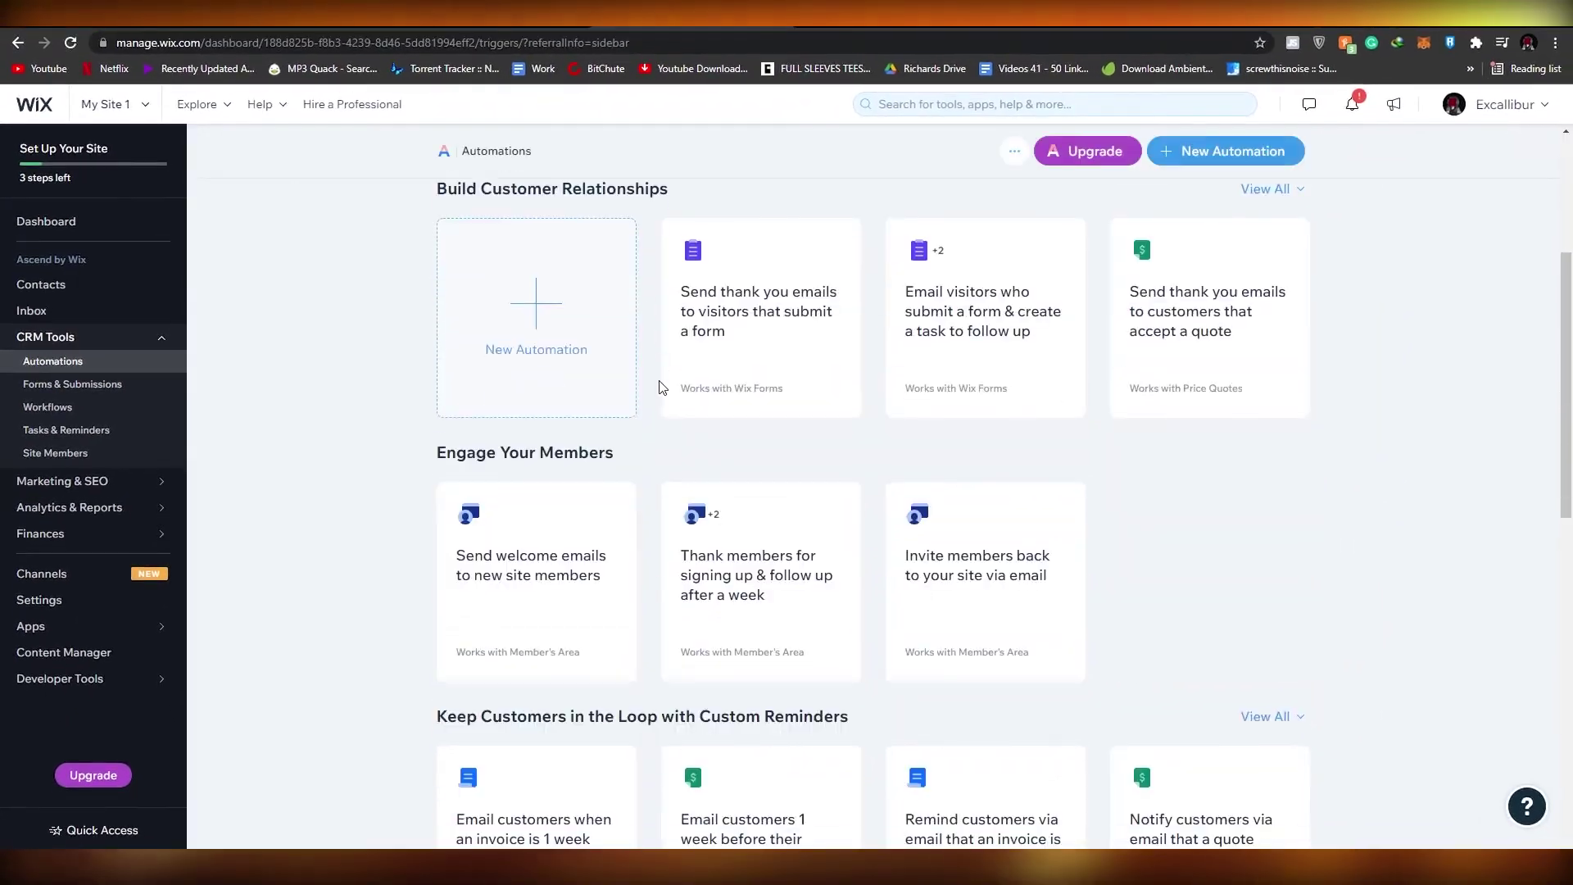
{"action": "scroll", "coordinate": [662, 386], "scroll_direction": "down", "scroll_amount": 3}
{"action": "scroll", "coordinate": [902, 327], "scroll_direction": "up", "scroll_amount": 6}
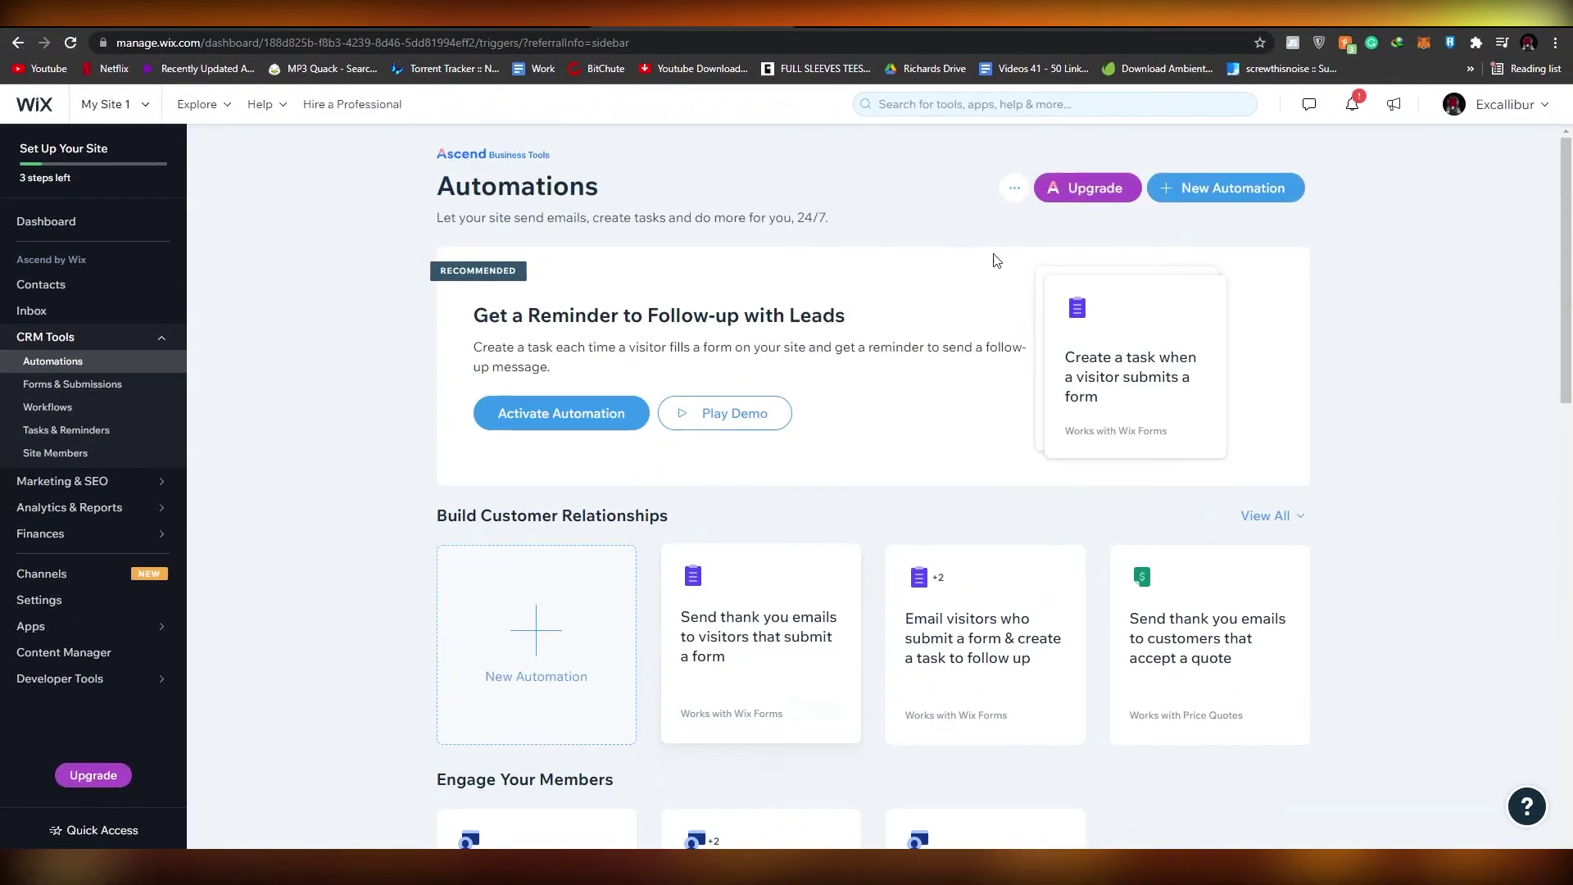
Step: Create a new automation from scratch and name it "New Automation"
{"action": "left_click", "coordinate": [1202, 190]}
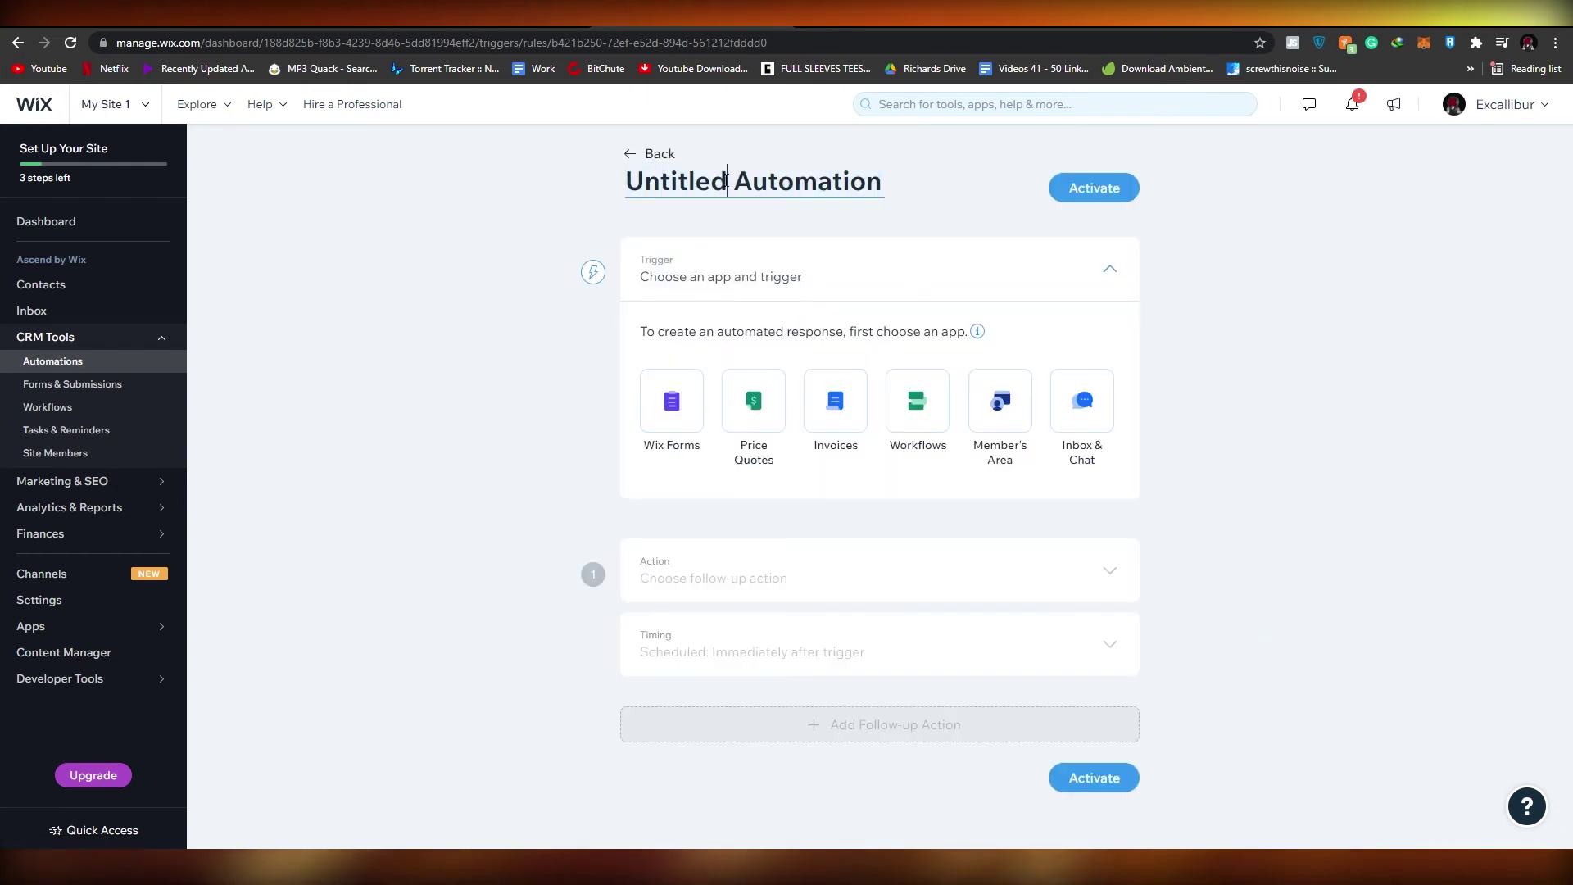
{"action": "left_click", "coordinate": [733, 183]}
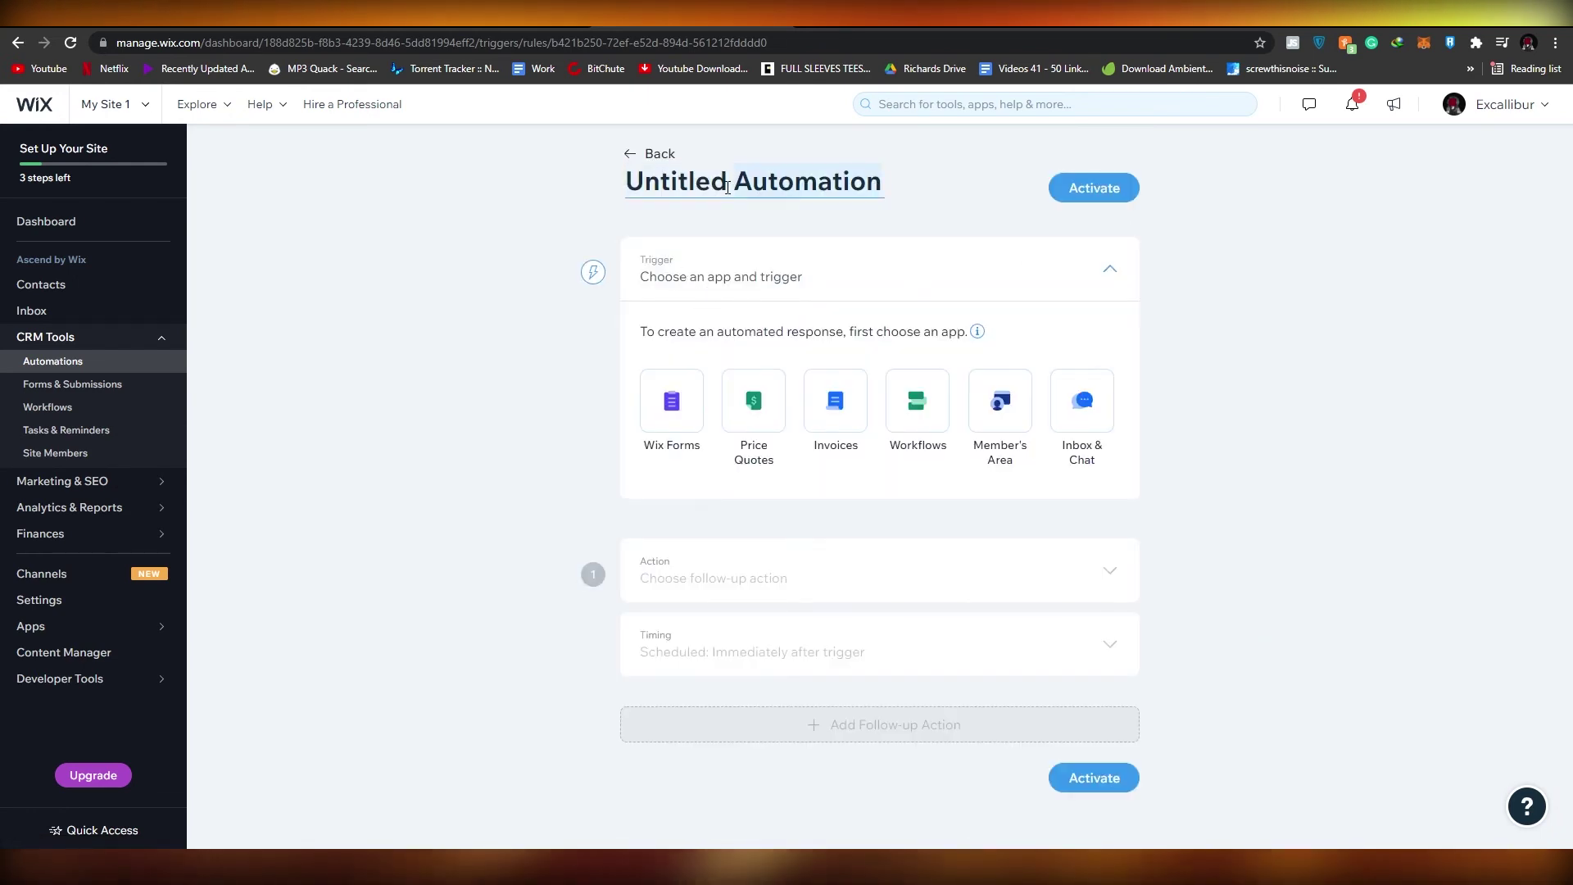
{"action": "key", "text": "BackSpace"}
{"action": "key", "text": "ctrl+a"}
{"action": "type", "text": "BNN"}
{"action": "key", "text": "BackSpace"}
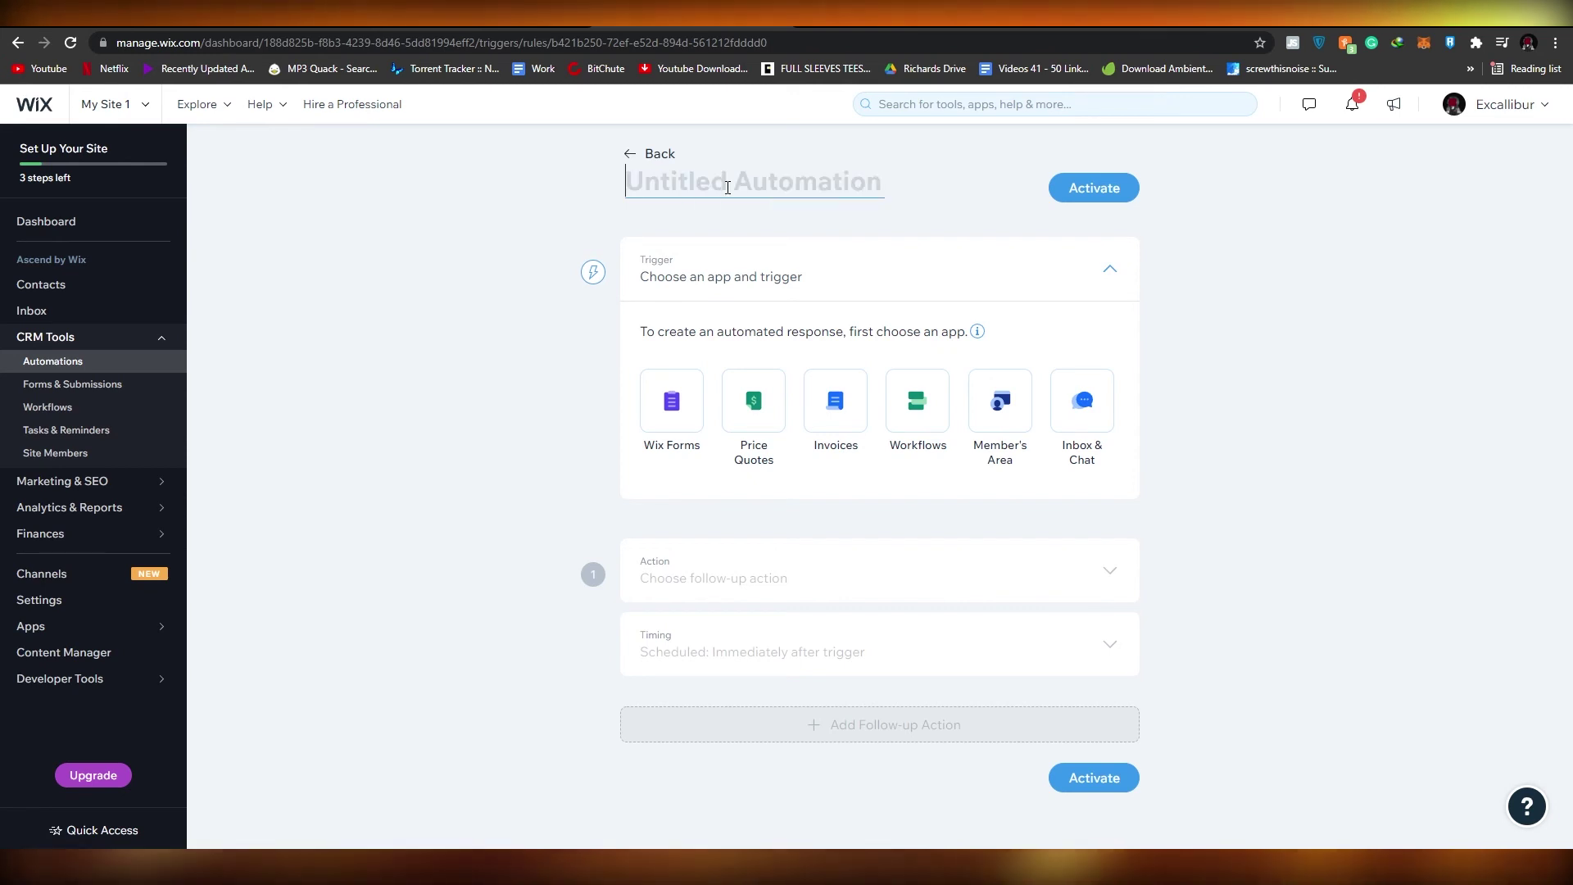
{"action": "type", "text": "New "}
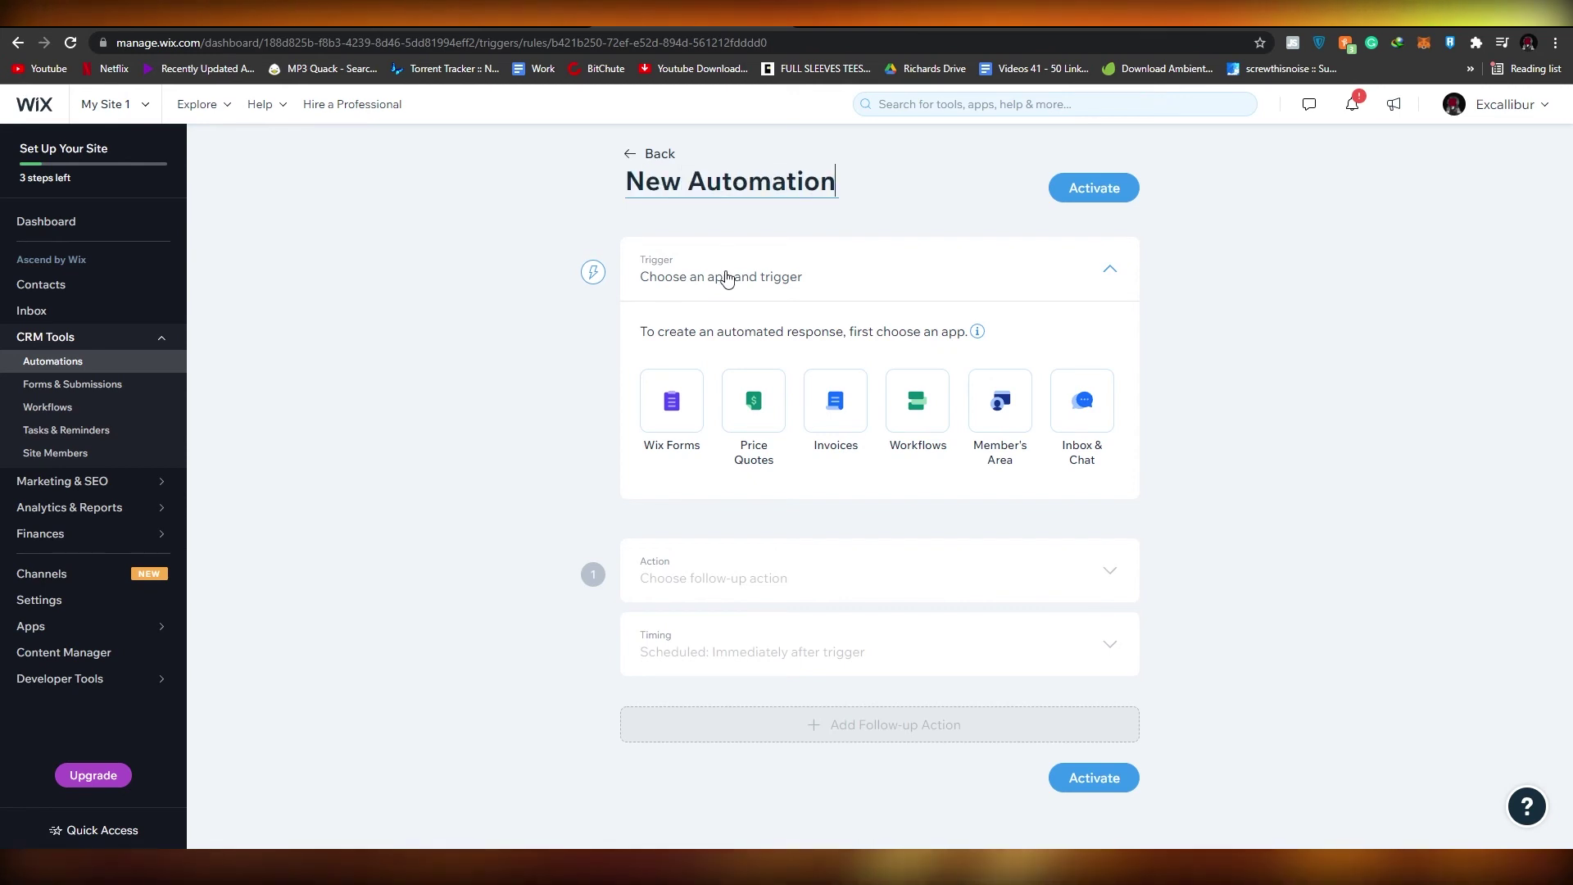
{"action": "type", "text": "Automation"}
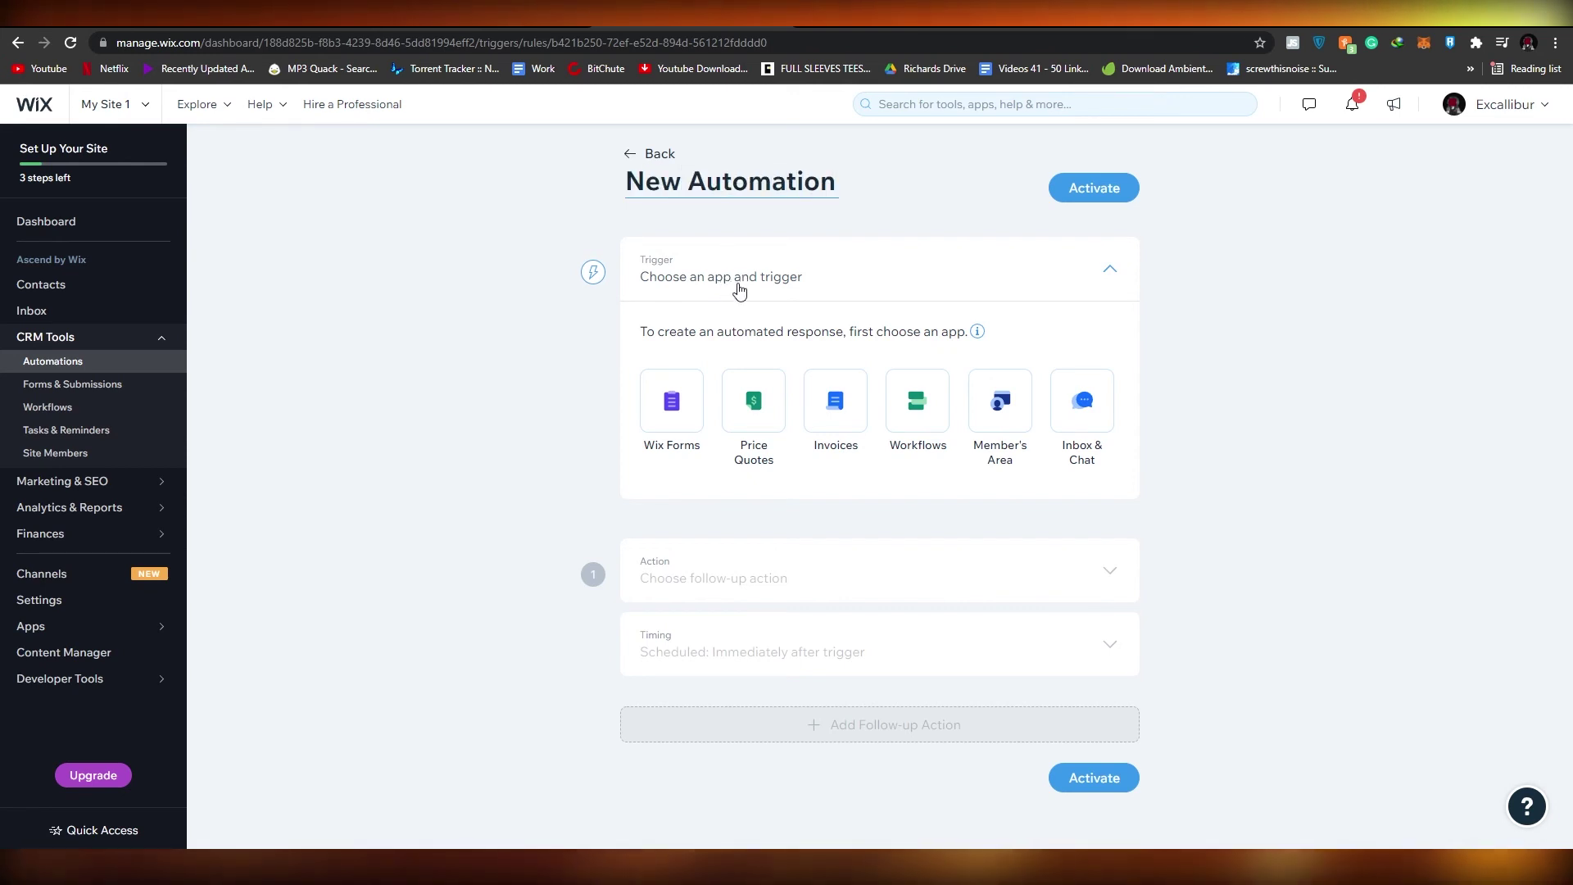
Step: Set the automation to trigger when a visitor submits a Wix Forms form and respond by sending an email to the contact
{"action": "left_click", "coordinate": [672, 410]}
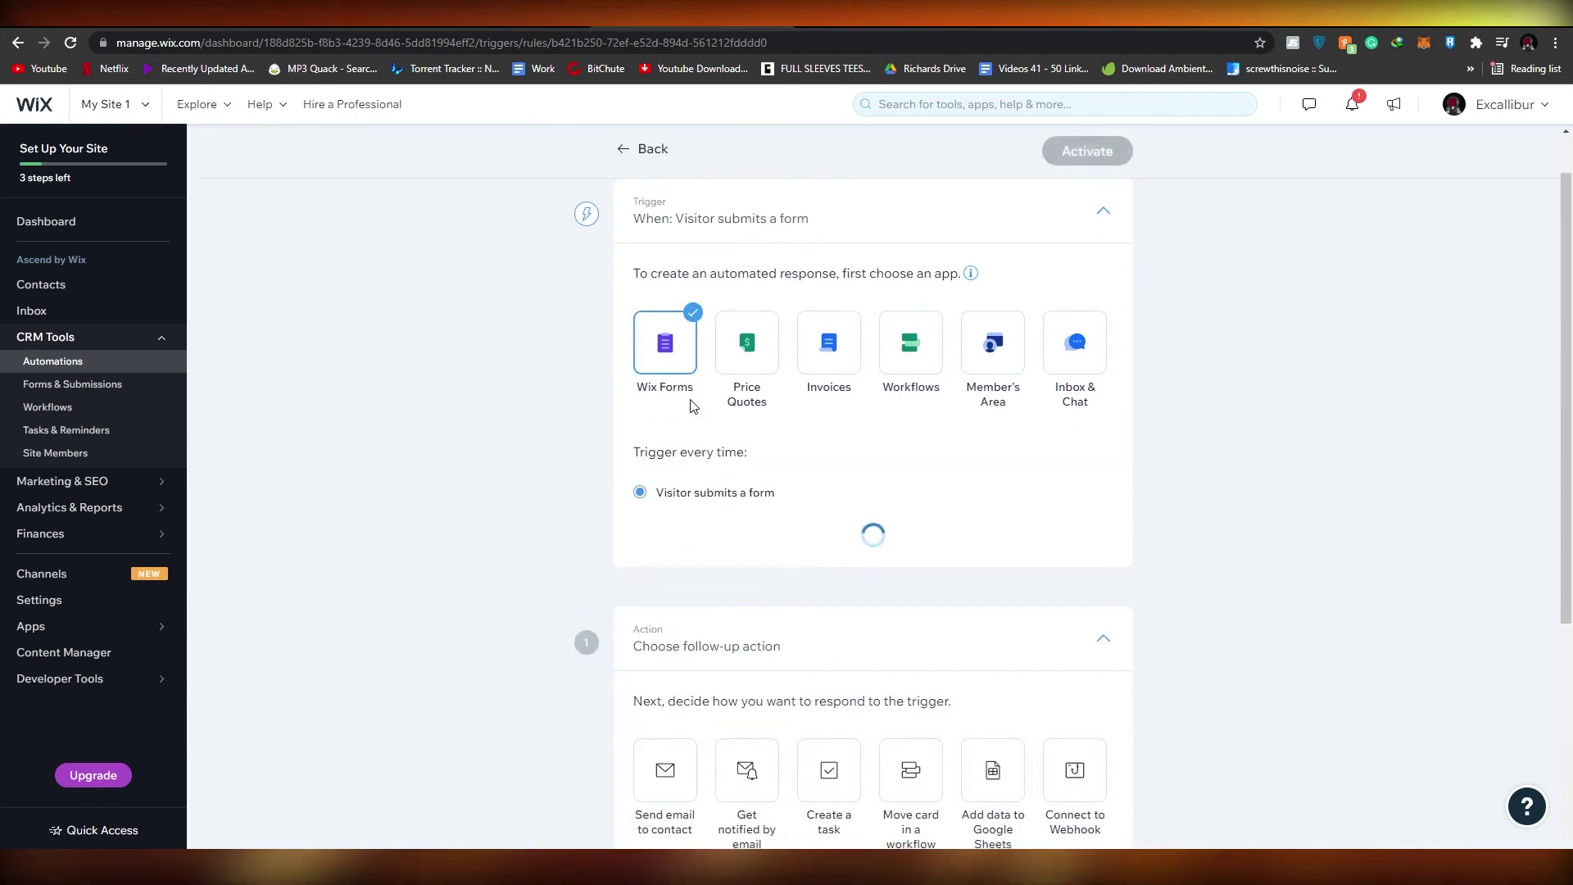
{"action": "scroll", "coordinate": [690, 405], "scroll_direction": "down", "scroll_amount": 2}
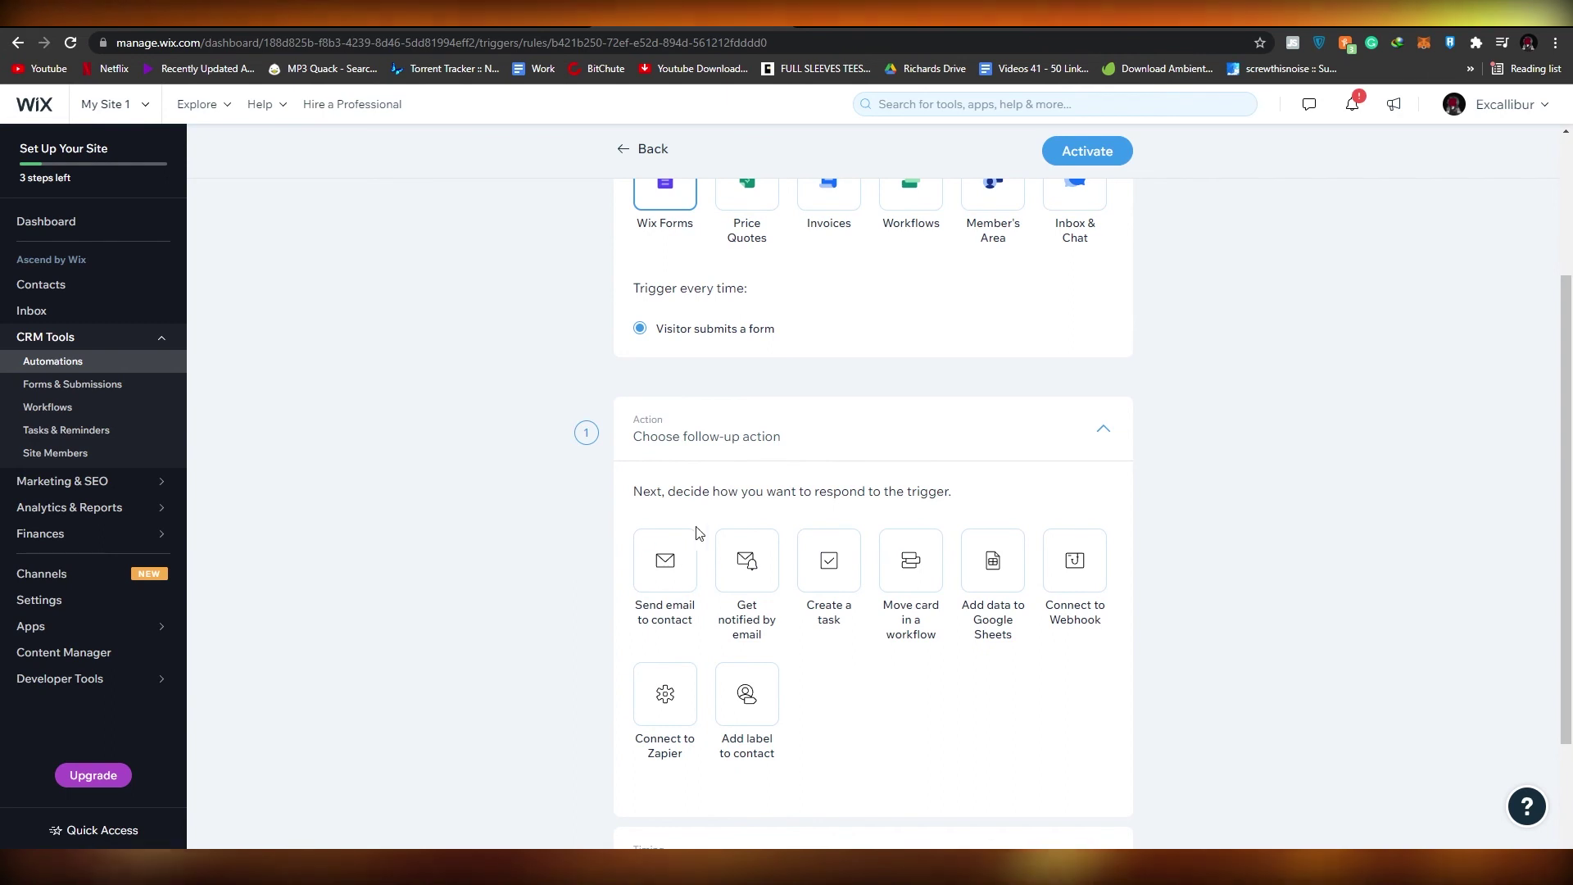
{"action": "left_click", "coordinate": [669, 585]}
Step: Review the automation's trigger, follow-up action, sender details, email template and timing settings
{"action": "scroll", "coordinate": [670, 586], "scroll_direction": "down", "scroll_amount": 4}
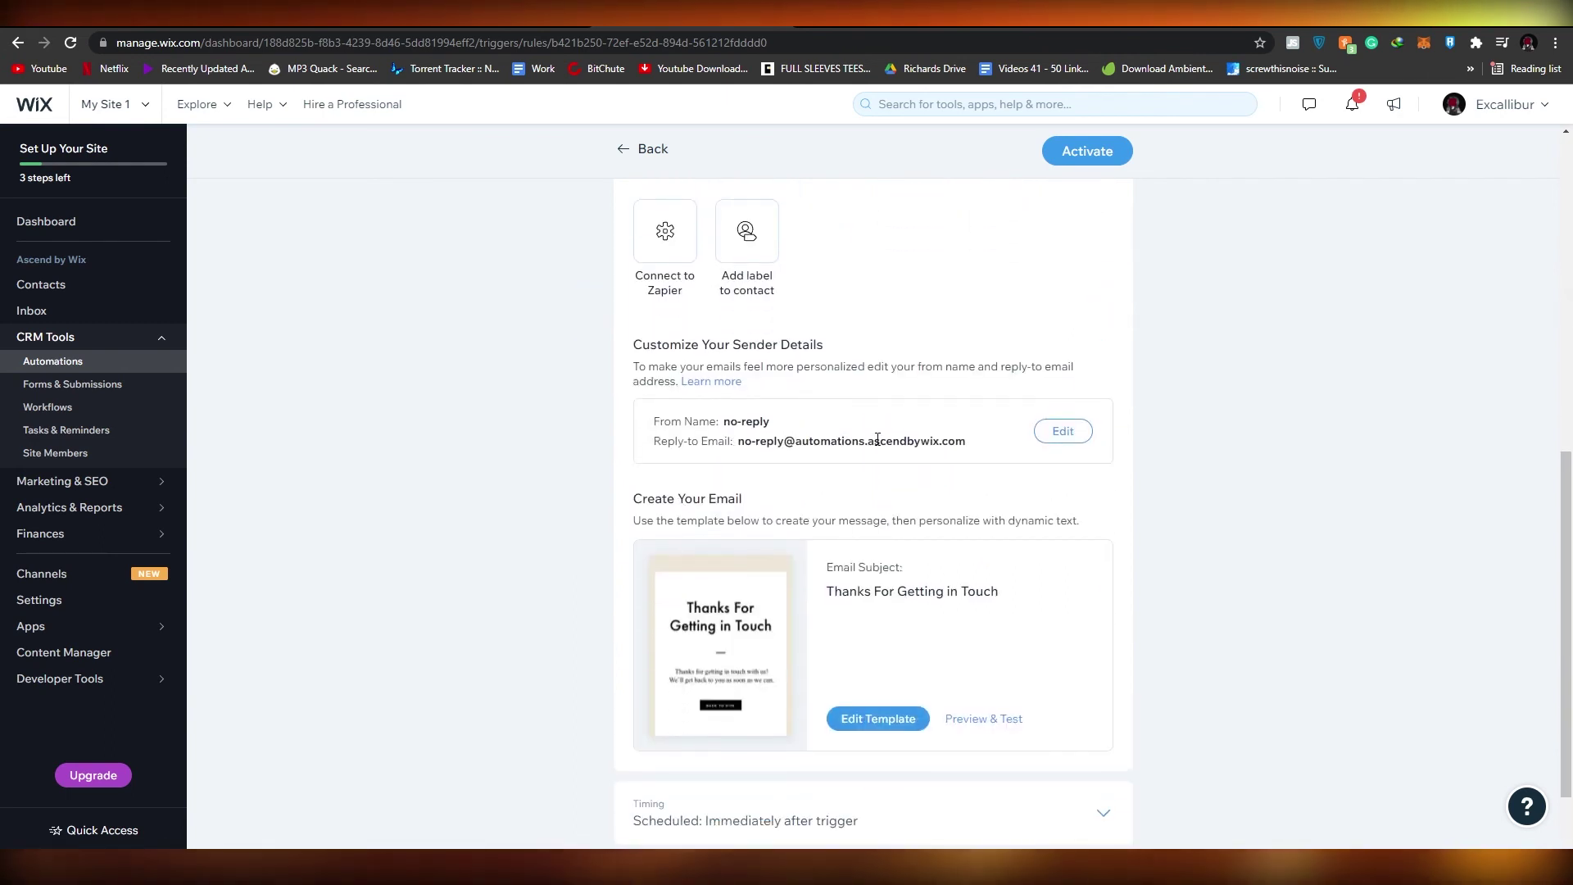
{"action": "scroll", "coordinate": [790, 461], "scroll_direction": "down", "scroll_amount": 2}
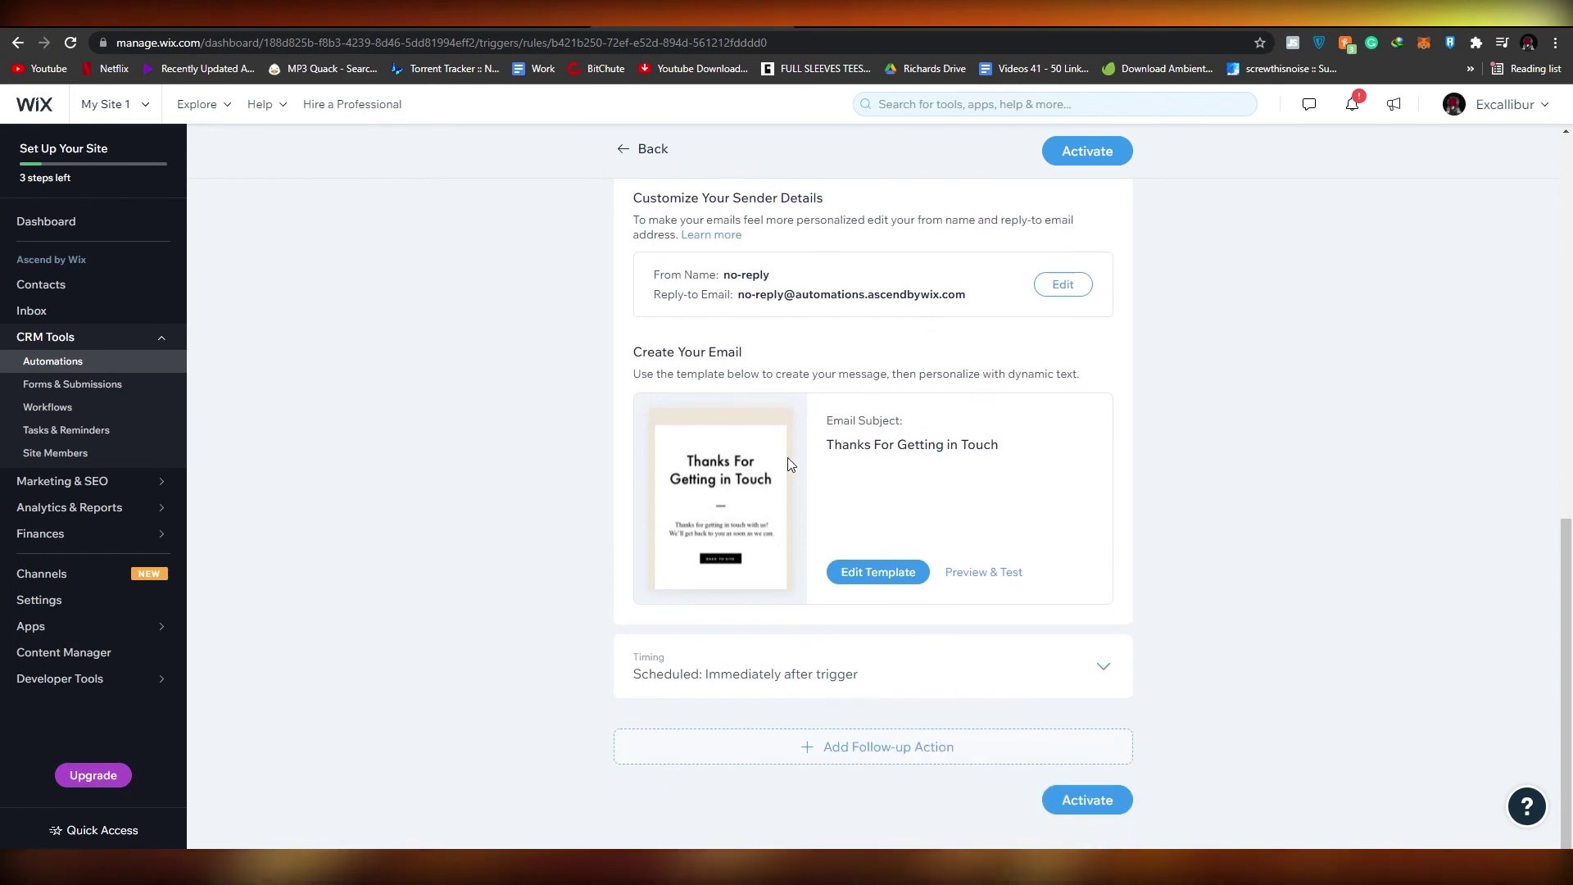
{"action": "scroll", "coordinate": [788, 475], "scroll_direction": "up", "scroll_amount": 2}
{"action": "scroll", "coordinate": [812, 487], "scroll_direction": "down", "scroll_amount": 2}
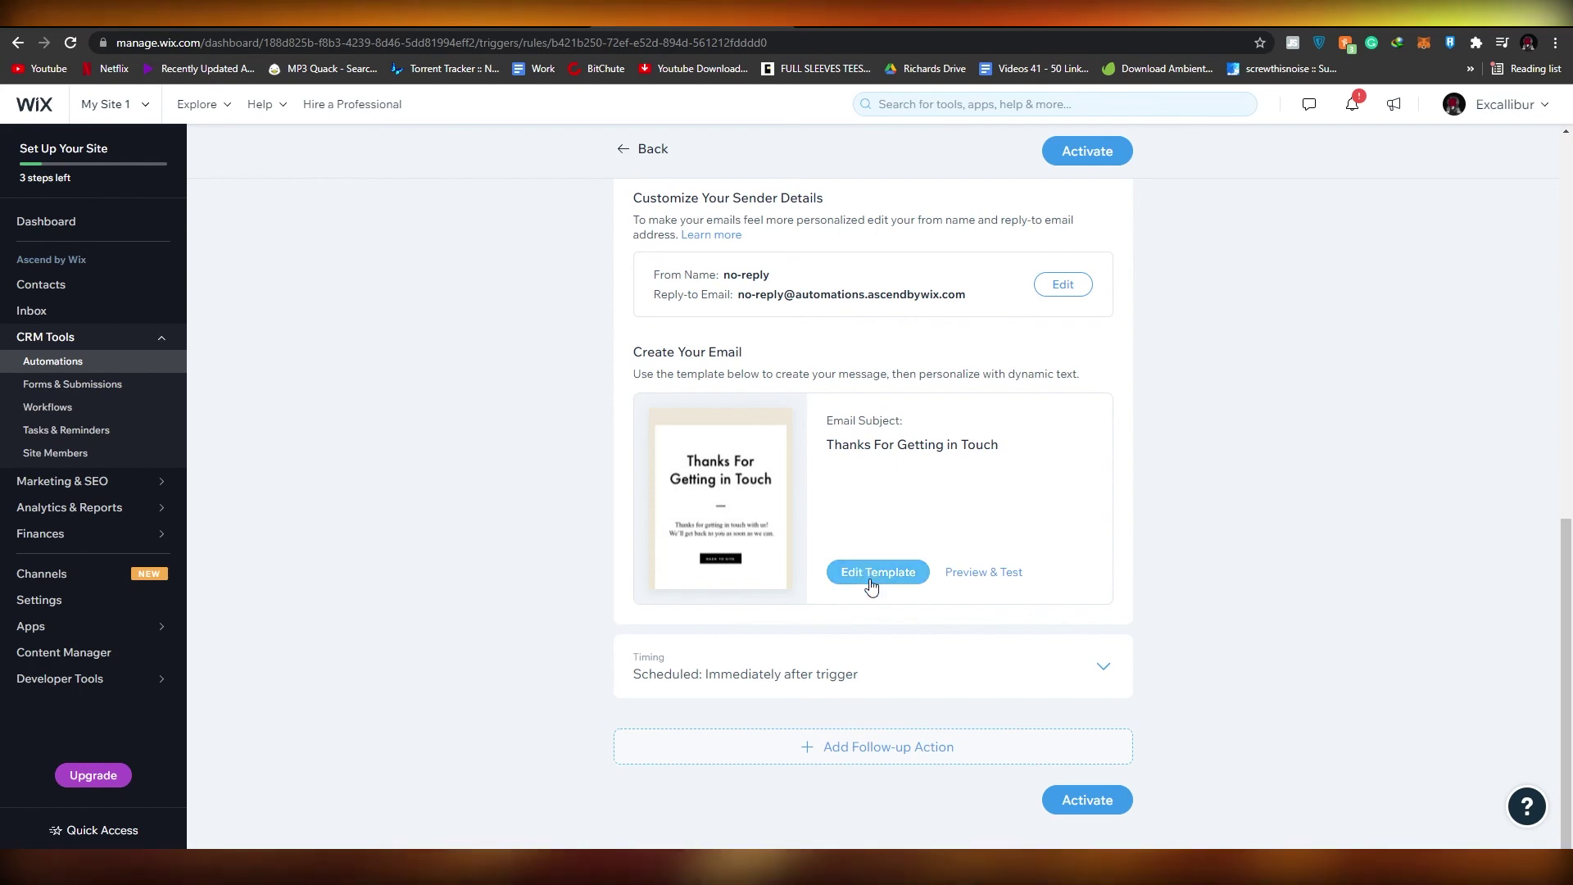
{"action": "scroll", "coordinate": [871, 586], "scroll_direction": "up", "scroll_amount": 4}
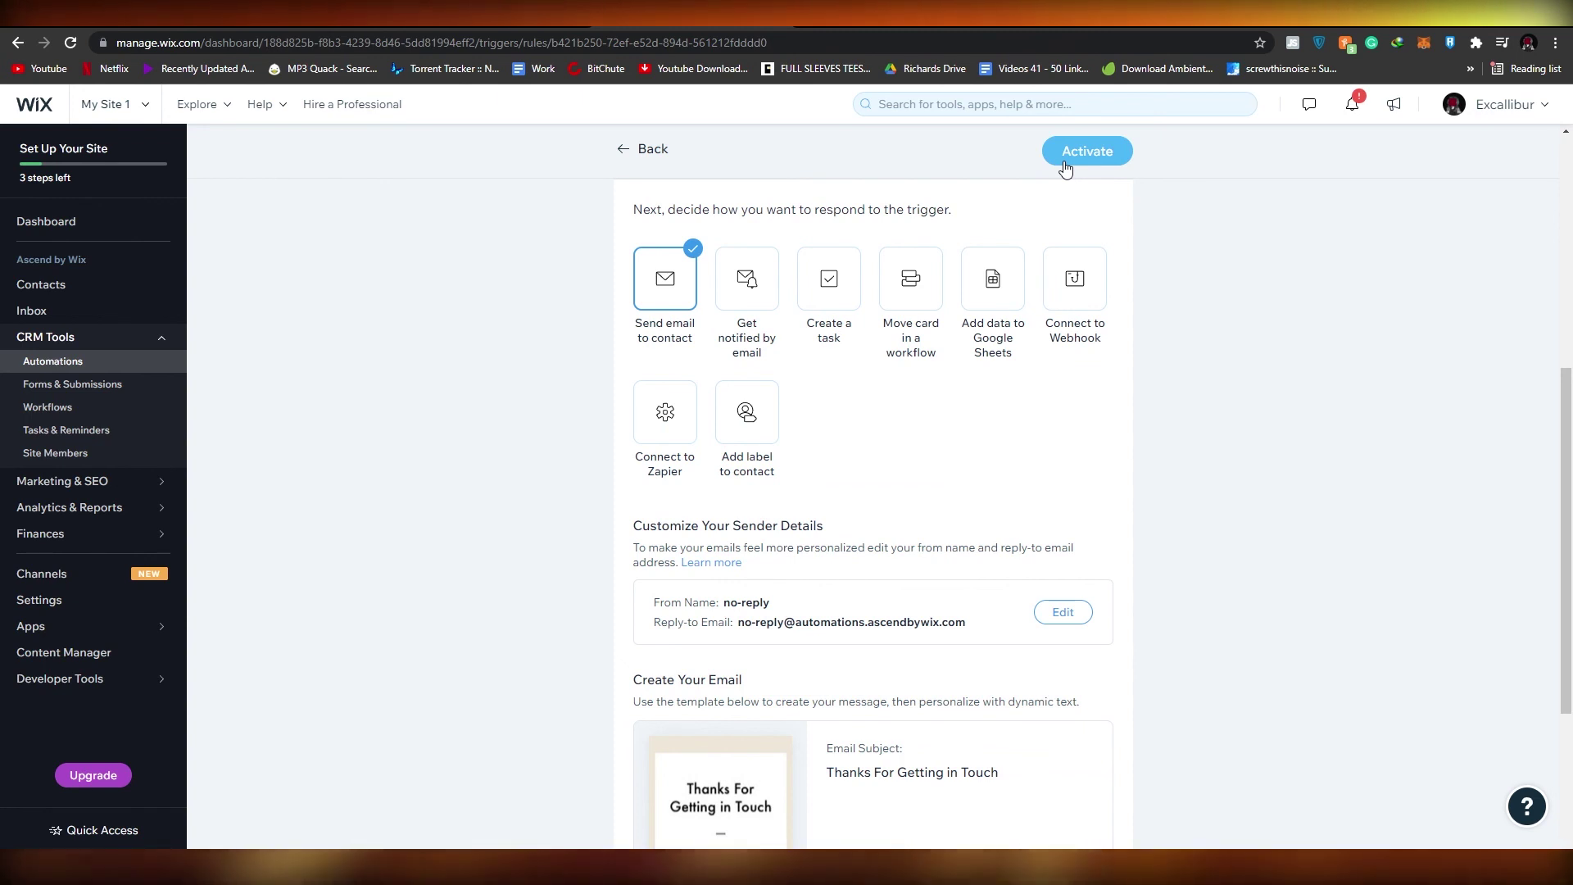
{"action": "scroll", "coordinate": [1041, 426], "scroll_direction": "up", "scroll_amount": 6}
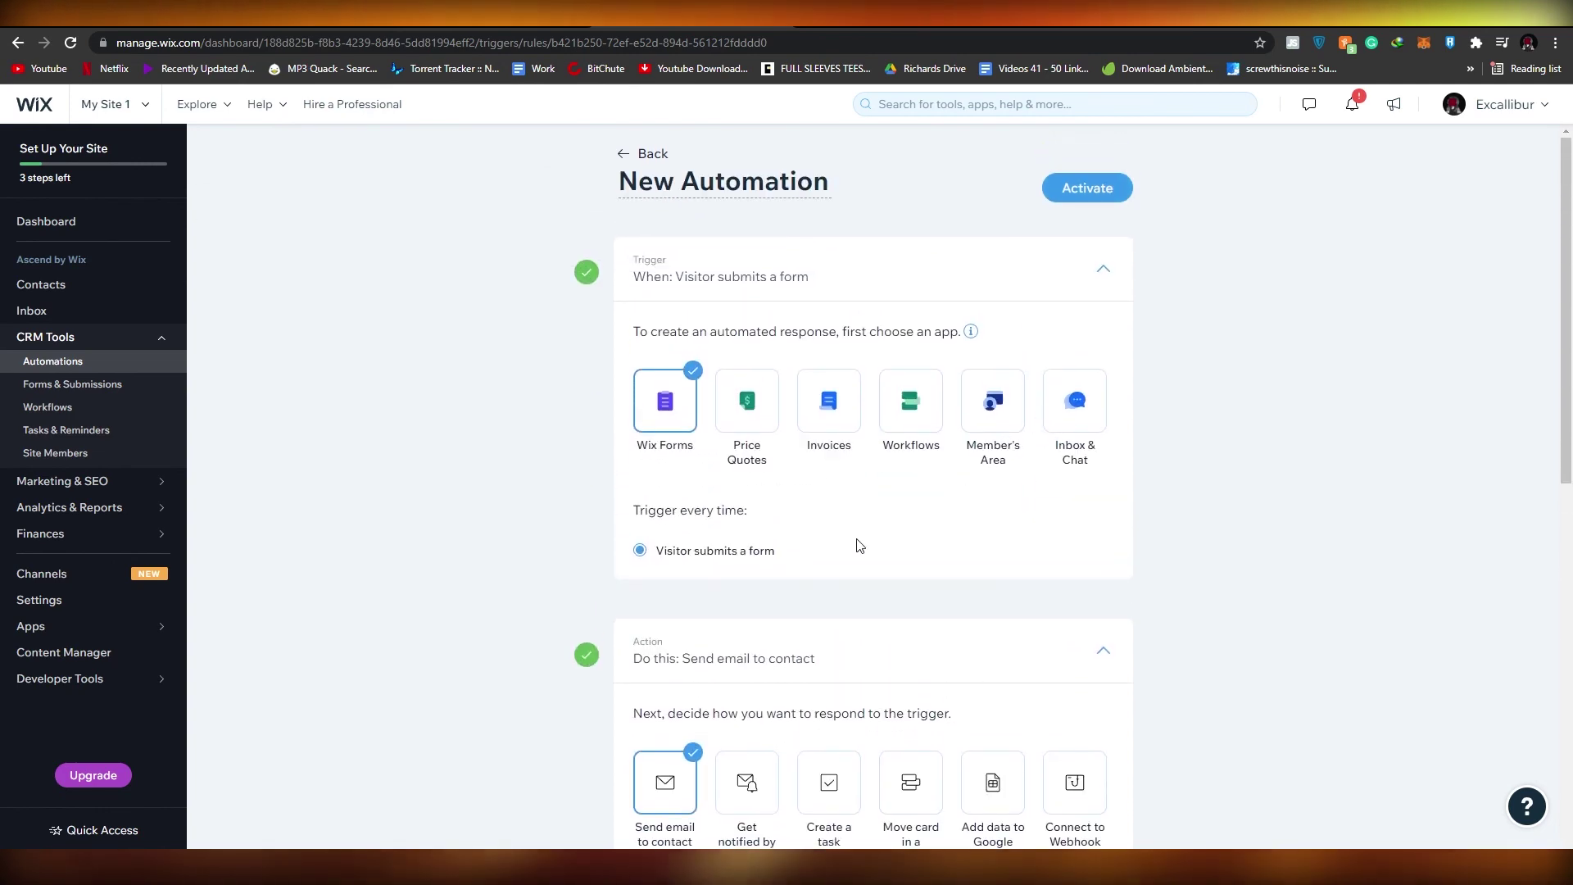
{"action": "scroll", "coordinate": [859, 545], "scroll_direction": "down", "scroll_amount": 9}
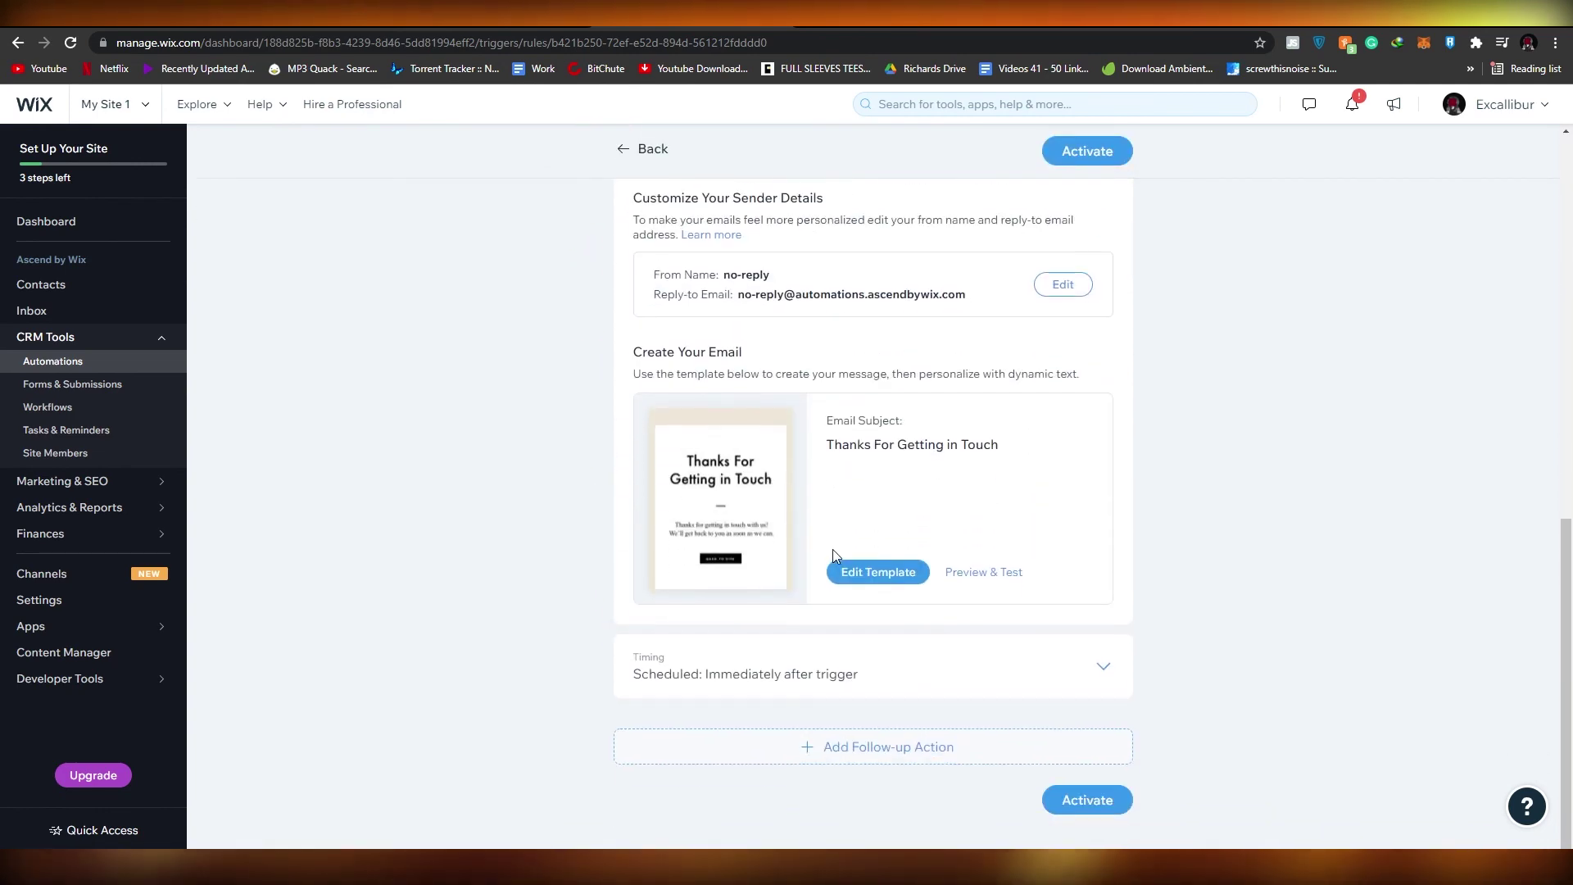
{"action": "scroll", "coordinate": [833, 549], "scroll_direction": "up", "scroll_amount": 10}
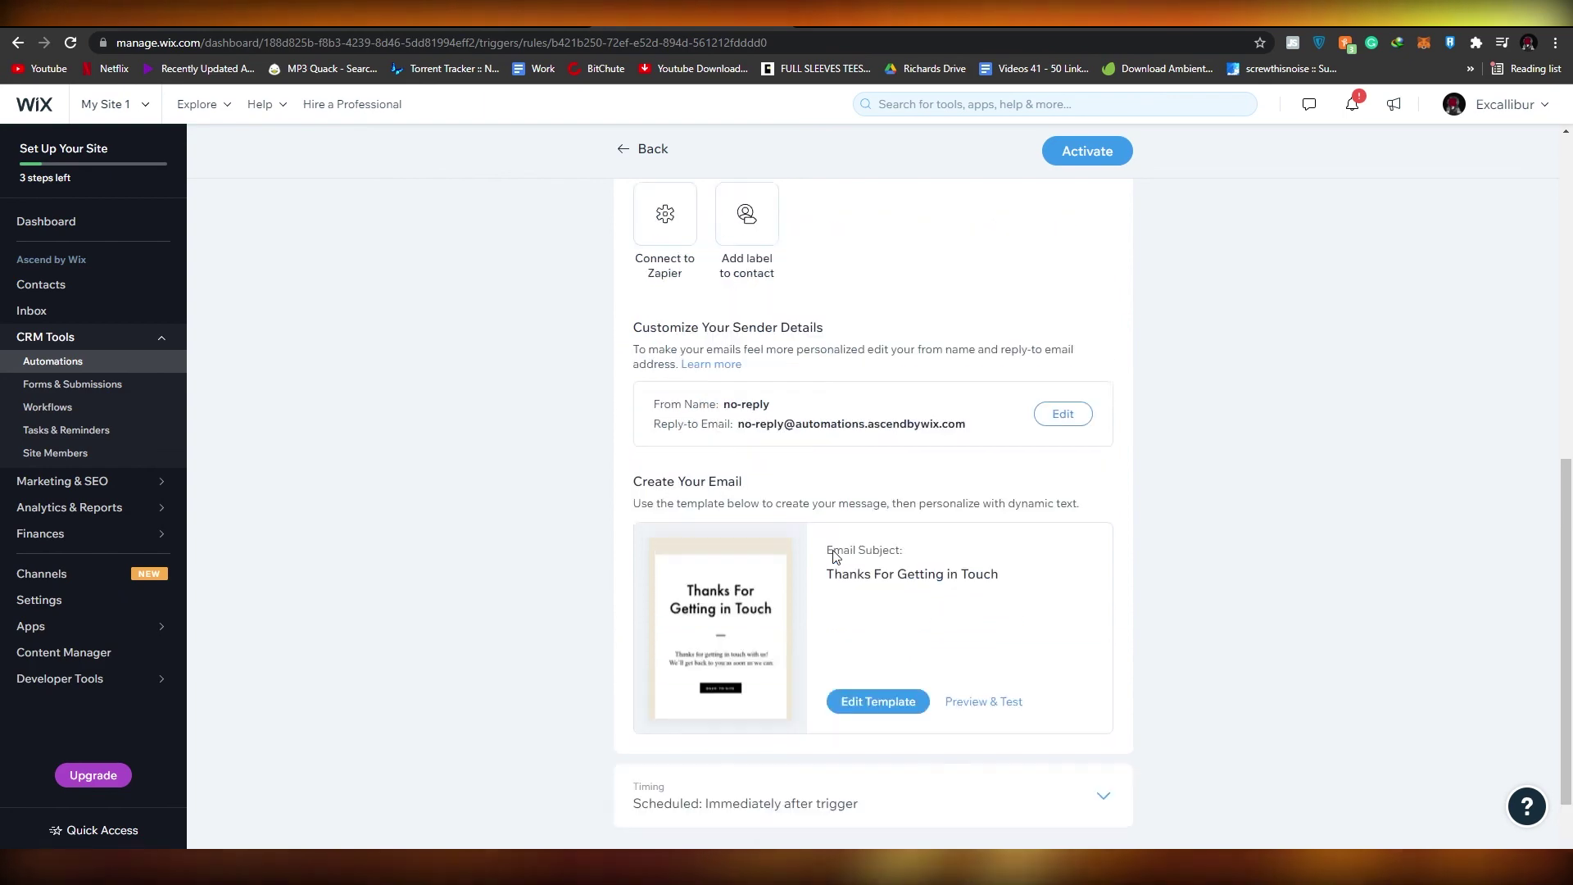
{"action": "scroll", "coordinate": [836, 557], "scroll_direction": "up", "scroll_amount": 1}
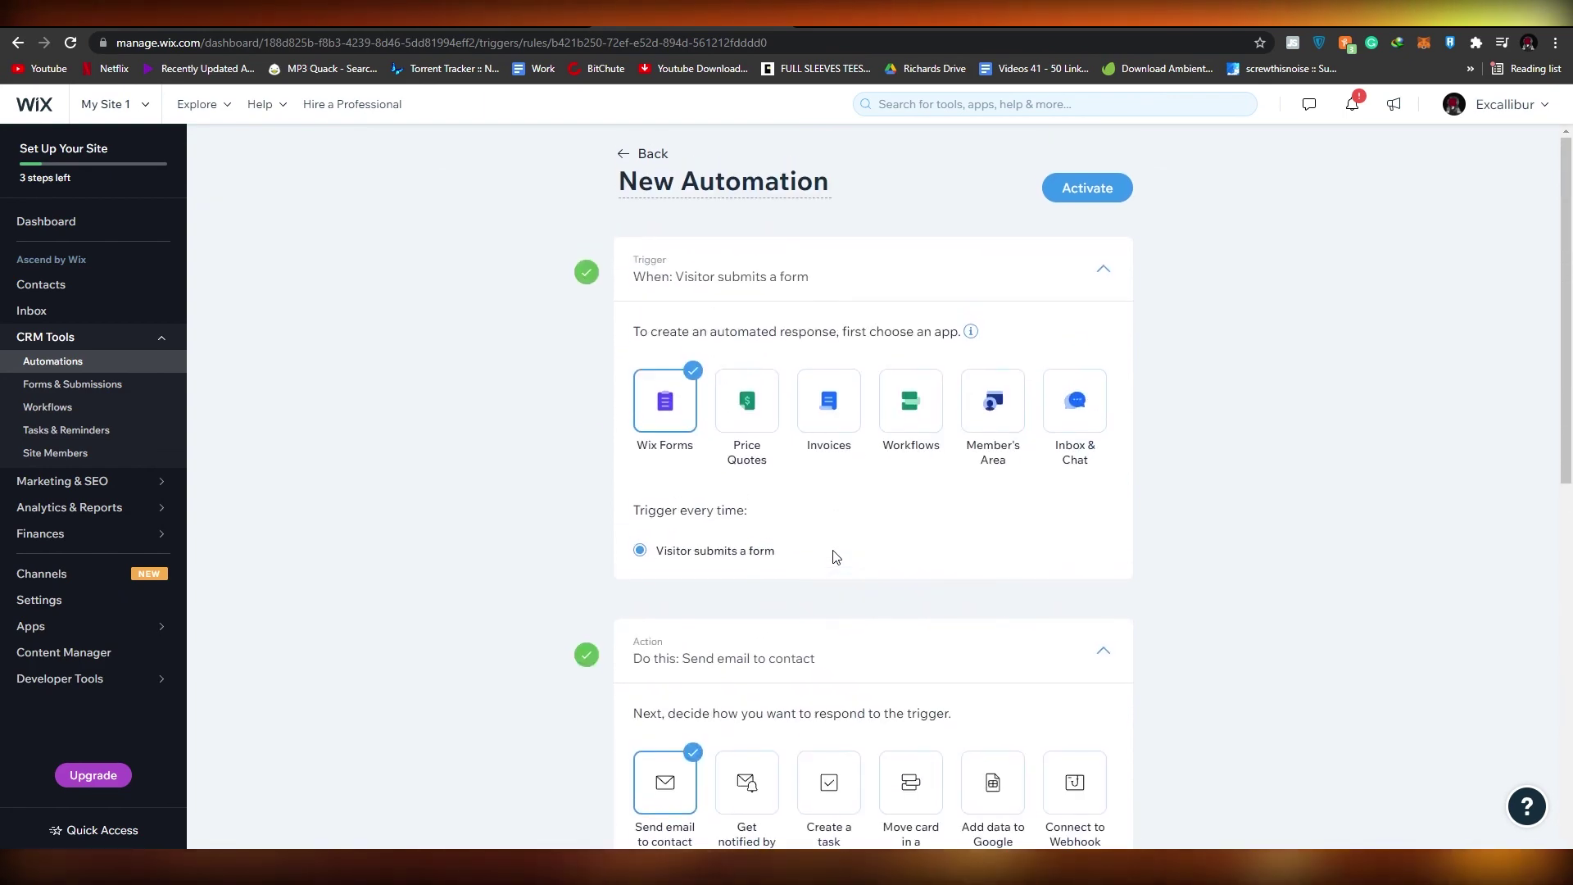
{"action": "scroll", "coordinate": [836, 557], "scroll_direction": "down", "scroll_amount": 10}
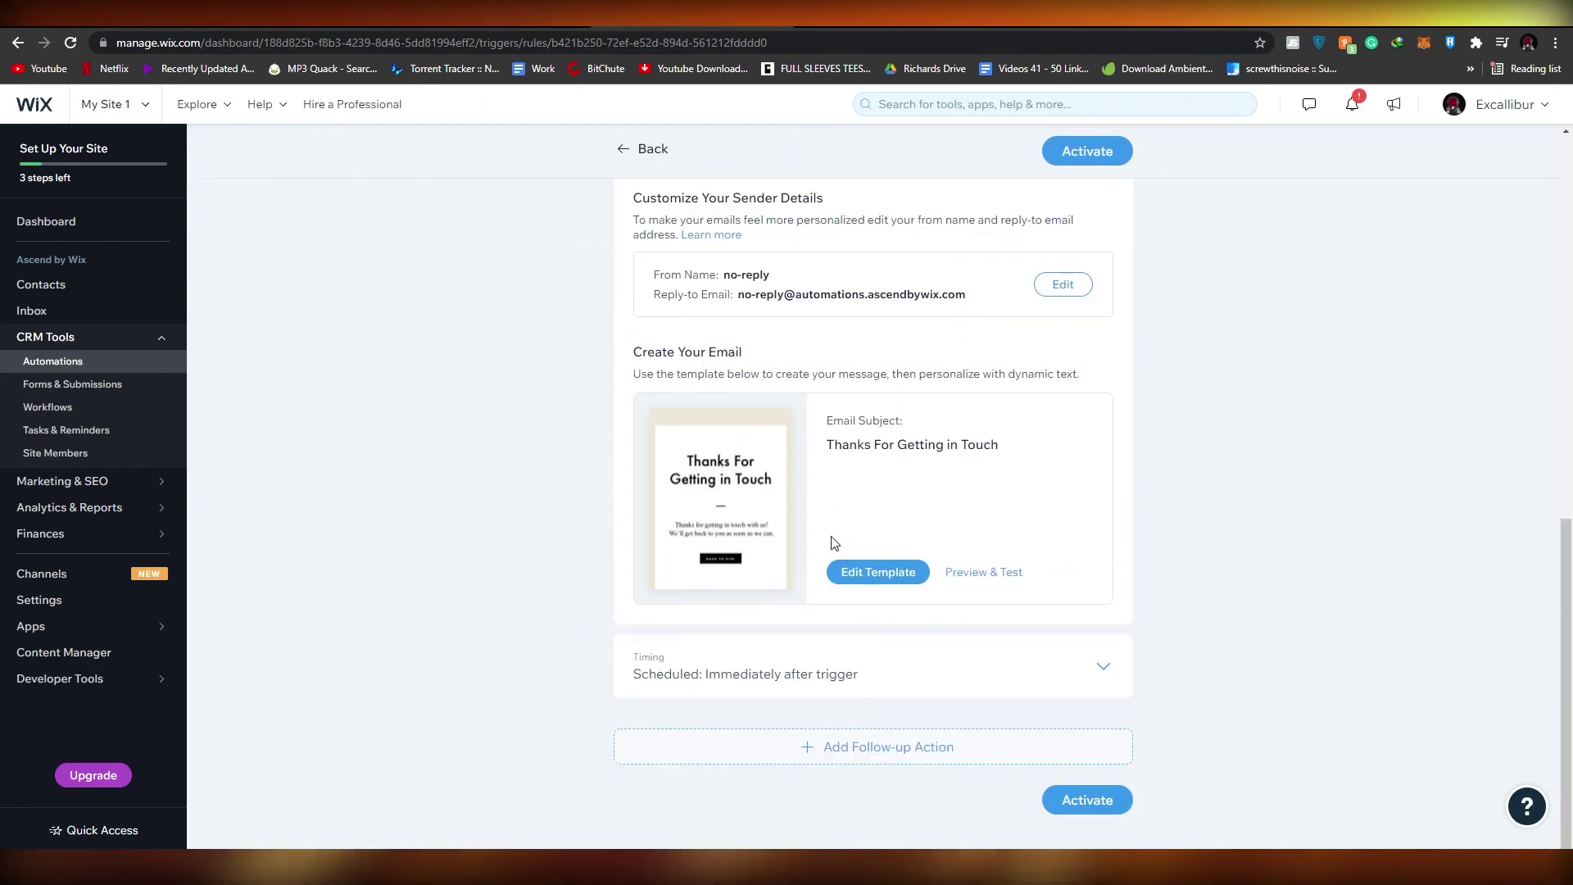
{"action": "scroll", "coordinate": [834, 543], "scroll_direction": "up", "scroll_amount": 10}
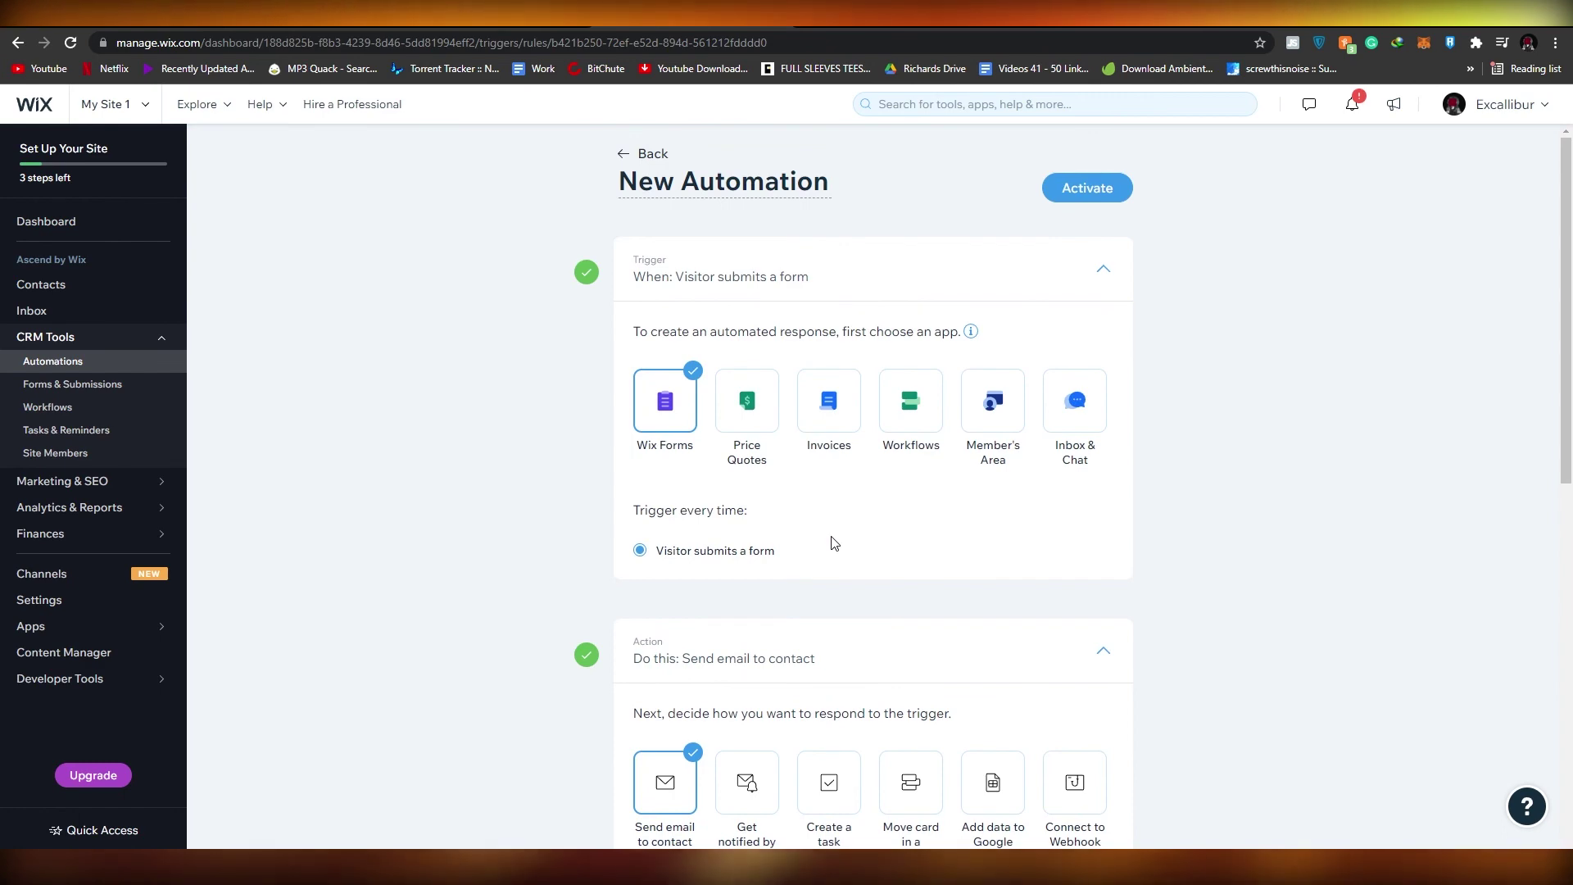
{"action": "scroll", "coordinate": [834, 540], "scroll_direction": "down", "scroll_amount": 7}
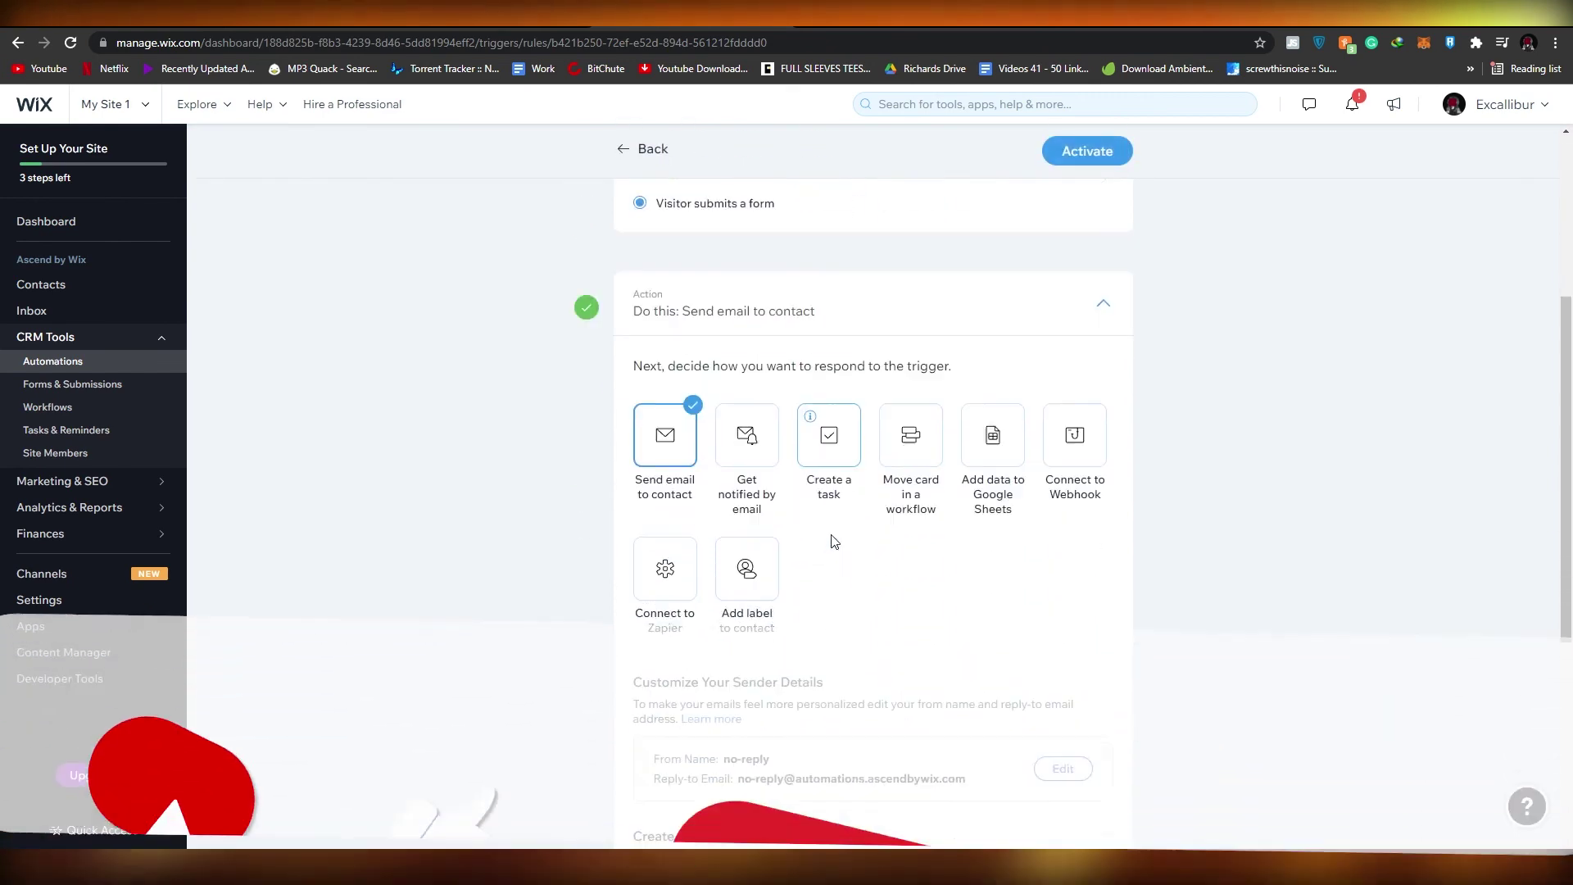
{"action": "scroll", "coordinate": [832, 541], "scroll_direction": "down", "scroll_amount": 3}
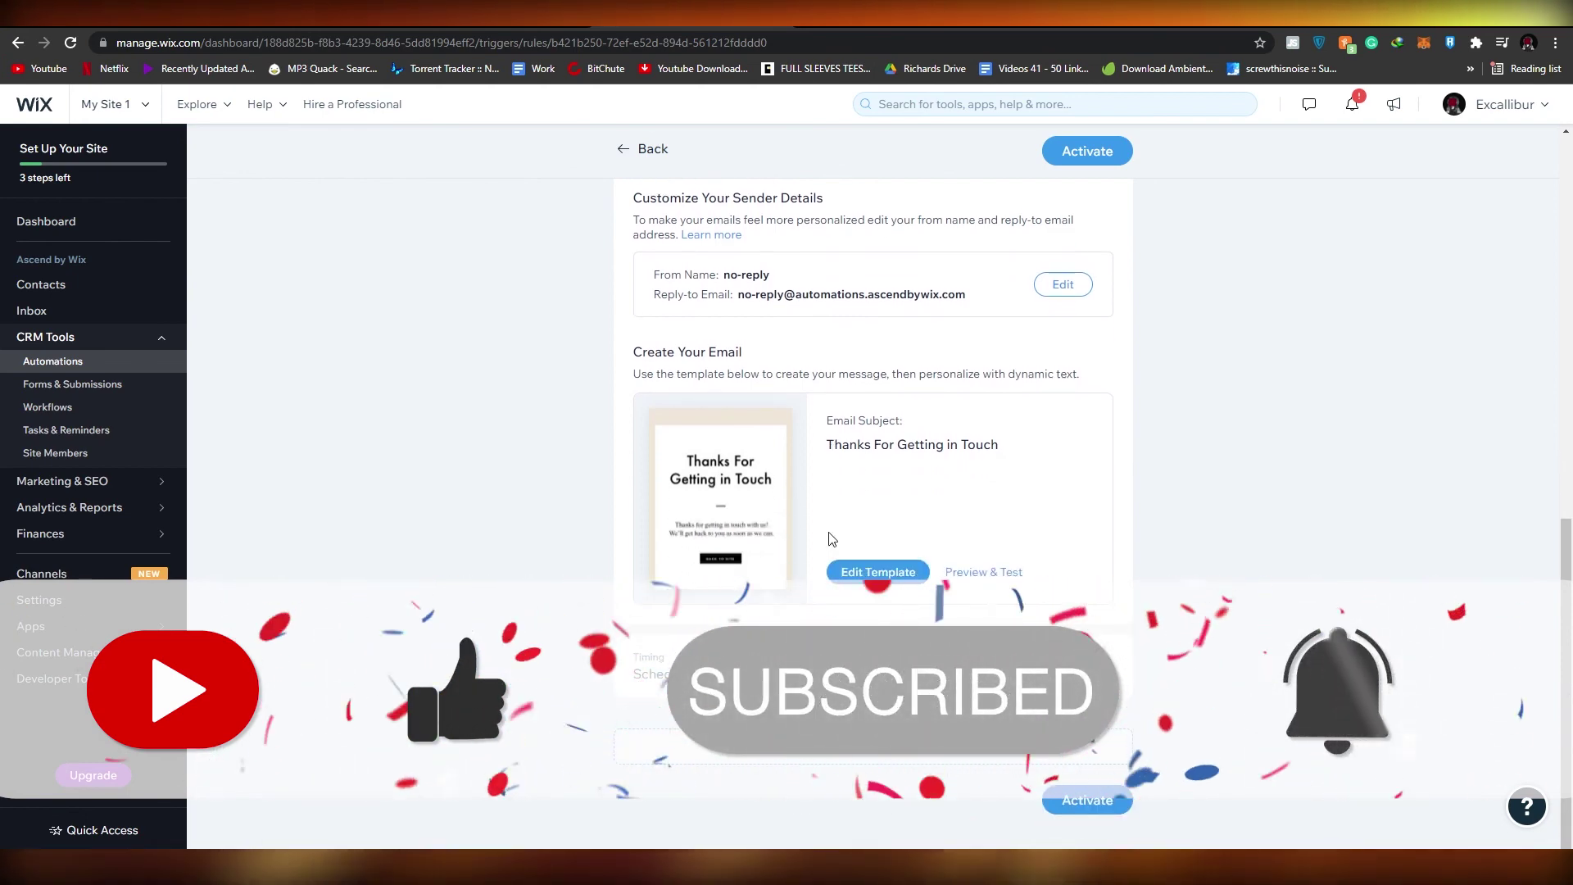
{"action": "scroll", "coordinate": [829, 534], "scroll_direction": "up", "scroll_amount": 4}
{"action": "scroll", "coordinate": [827, 533], "scroll_direction": "up", "scroll_amount": 6}
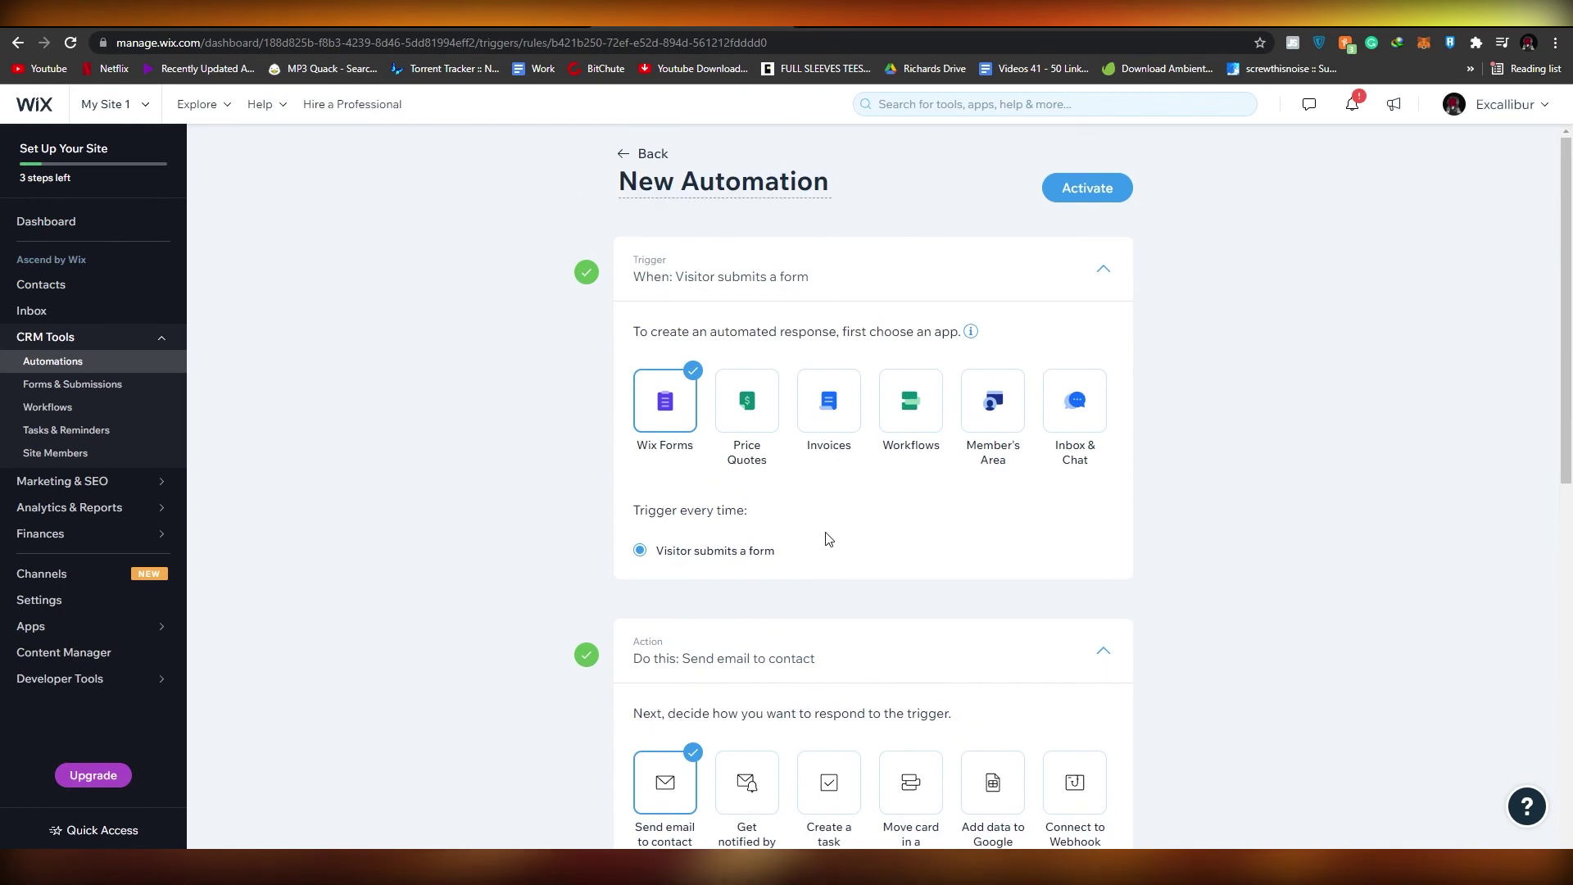
{"action": "scroll", "coordinate": [829, 537], "scroll_direction": "down", "scroll_amount": 7}
{"action": "scroll", "coordinate": [815, 538], "scroll_direction": "down", "scroll_amount": 3}
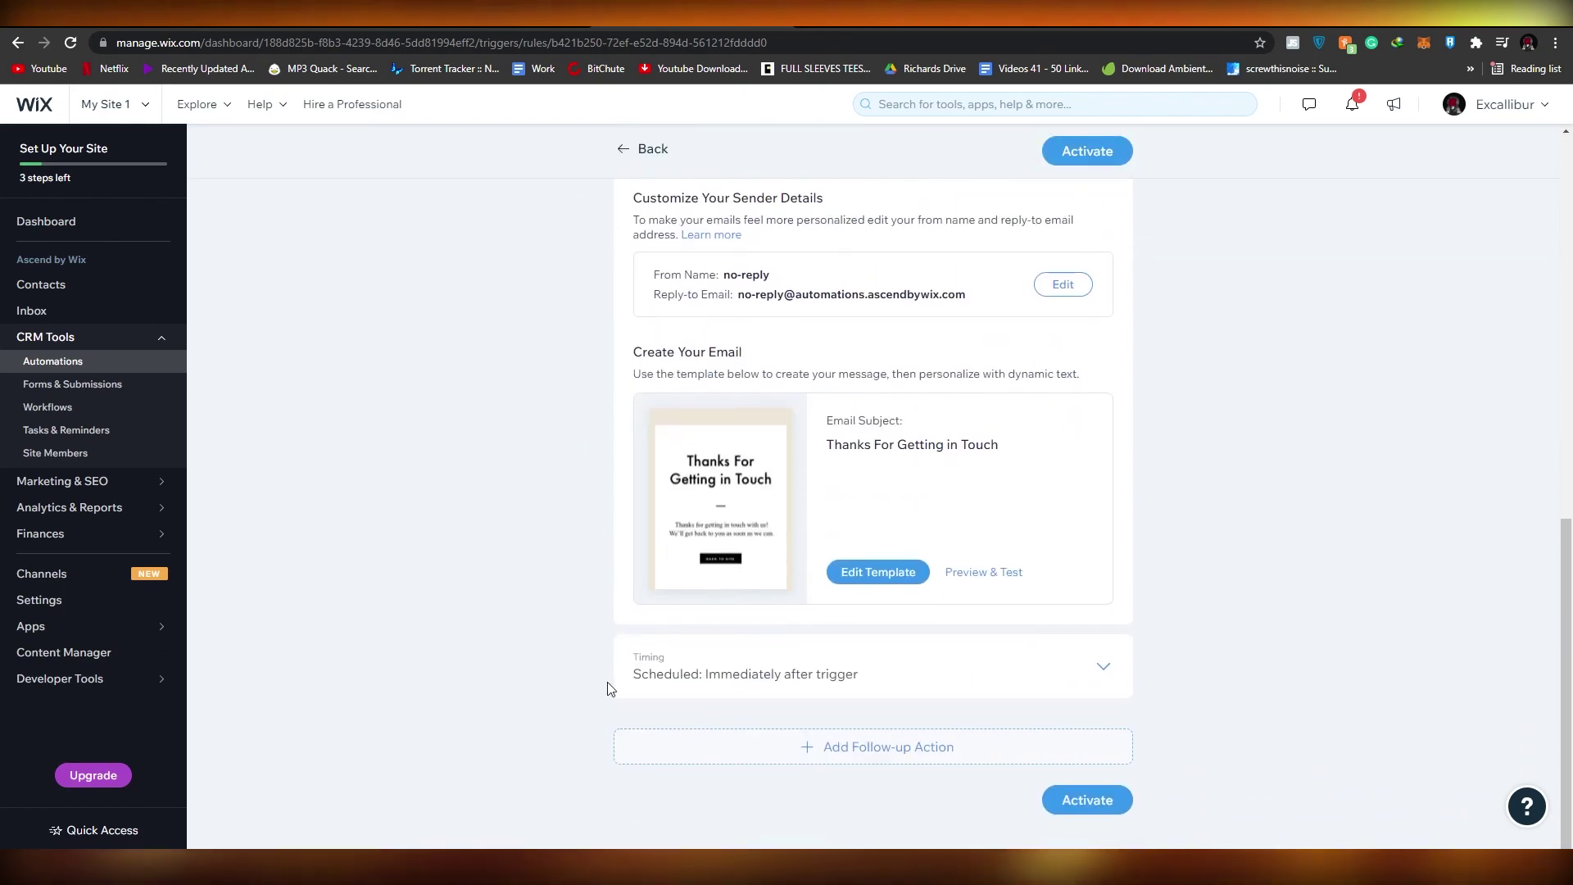